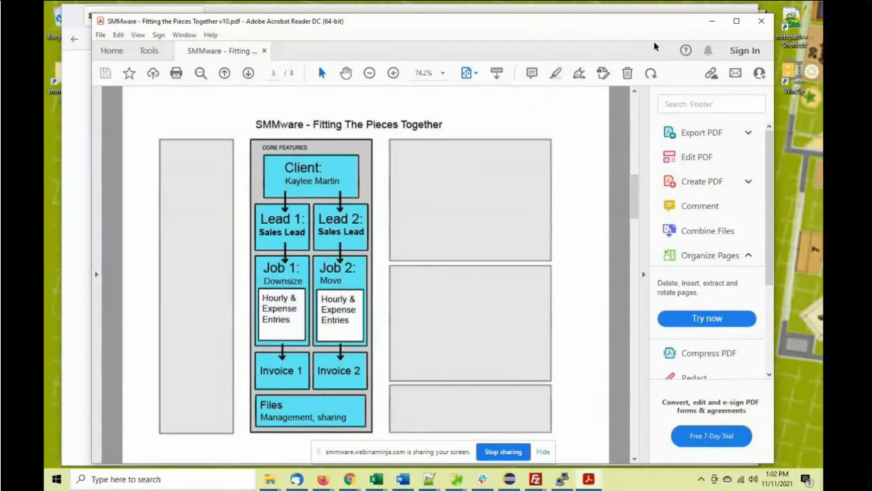
# Minimize the PDF viewer and bring up SMMware's Manage Clients list in Firefox
pyautogui.click(712, 20)
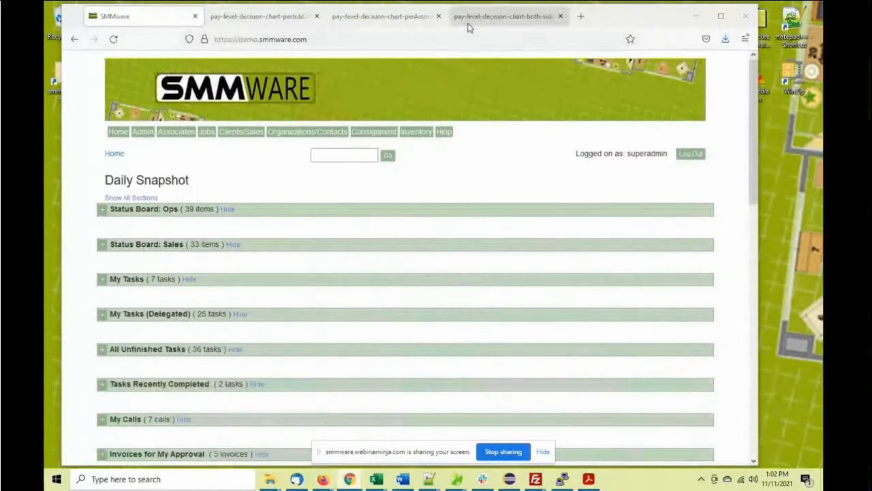
pyautogui.moveTo(585, 23); pyautogui.dragTo(602, 20)
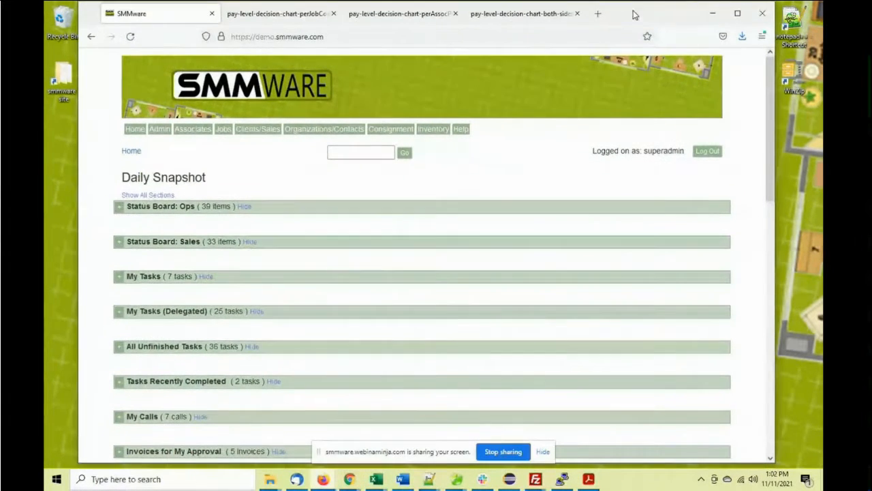
pyautogui.click(261, 145)
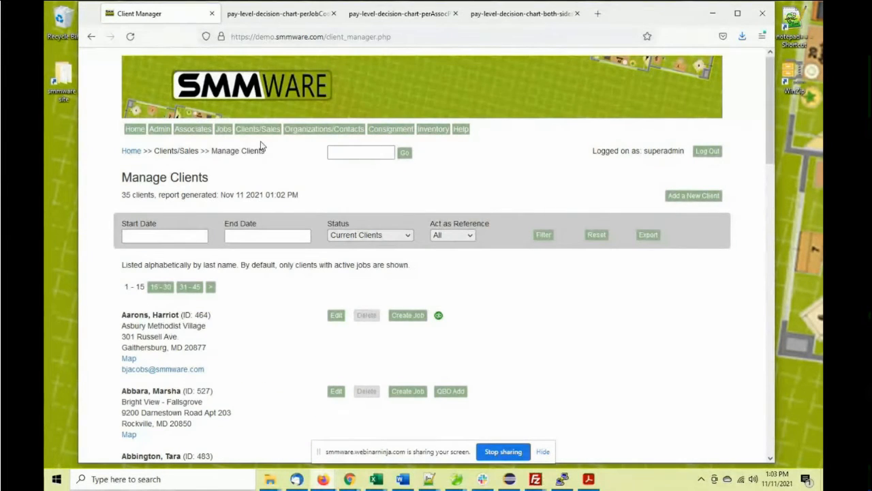
# Add a new client with a first and last name and try saving it
pyautogui.click(671, 195)
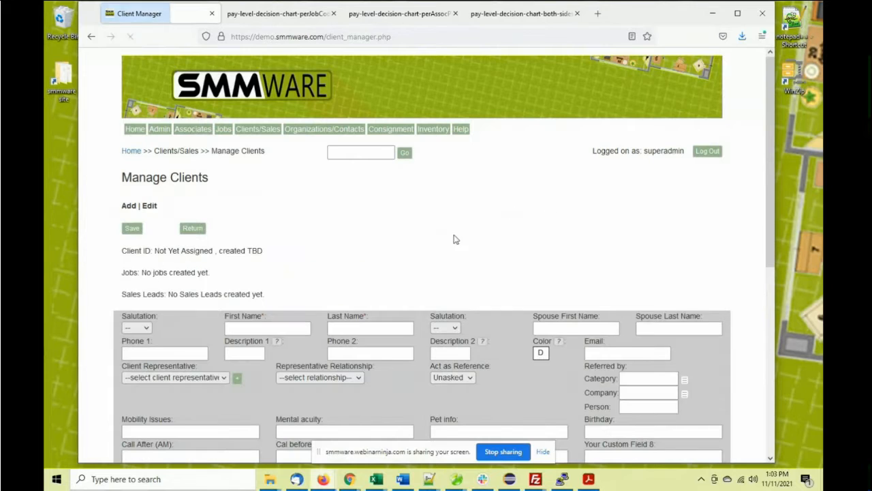
pyautogui.click(270, 322)
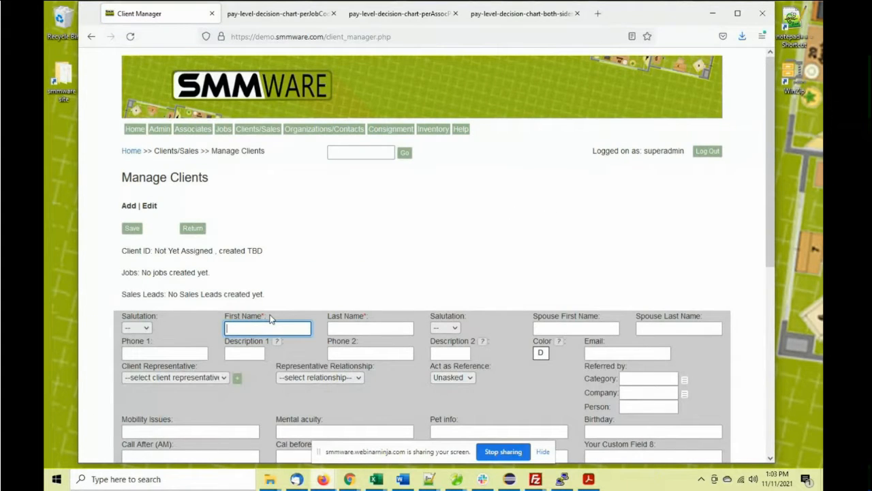
pyautogui.press('Tab')
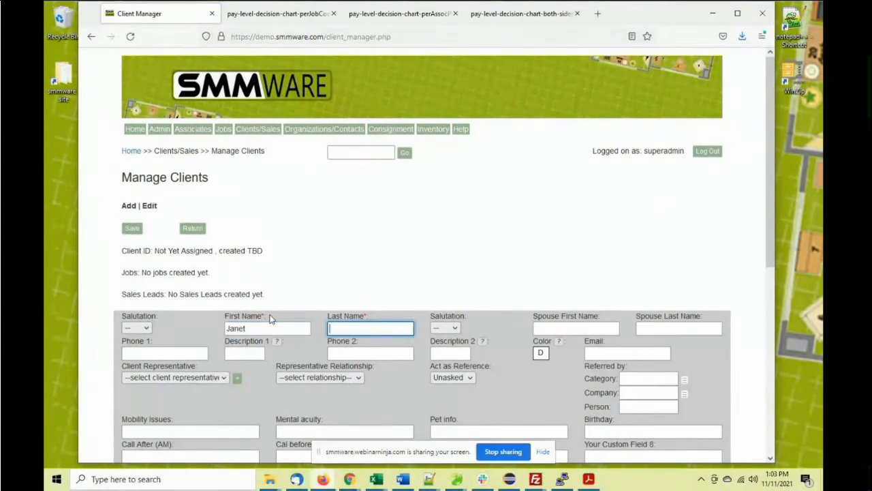
pyautogui.click(134, 230)
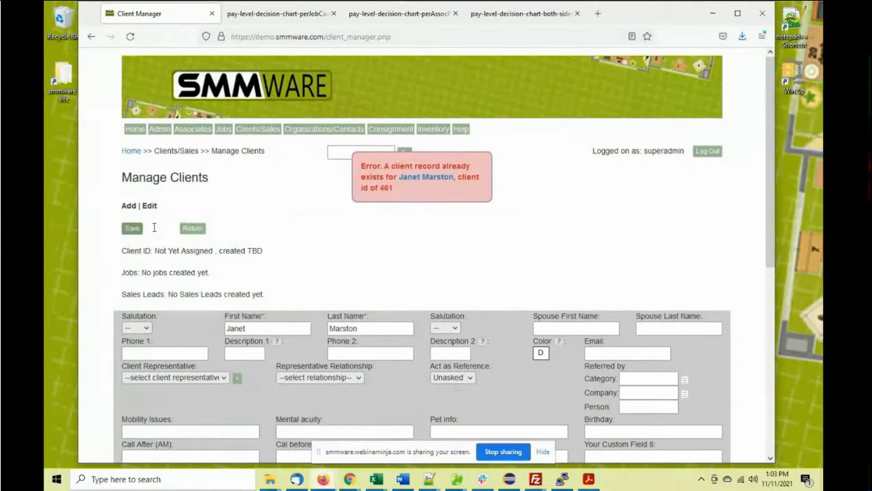
# After the duplicate error, lengthen the last name, save as client 529, and start a sales lead
pyautogui.click(370, 330)
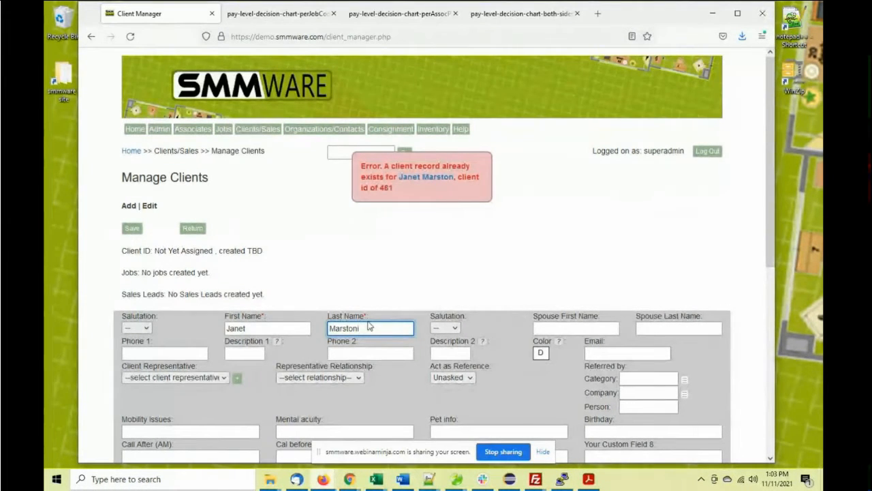
pyautogui.write('ism')
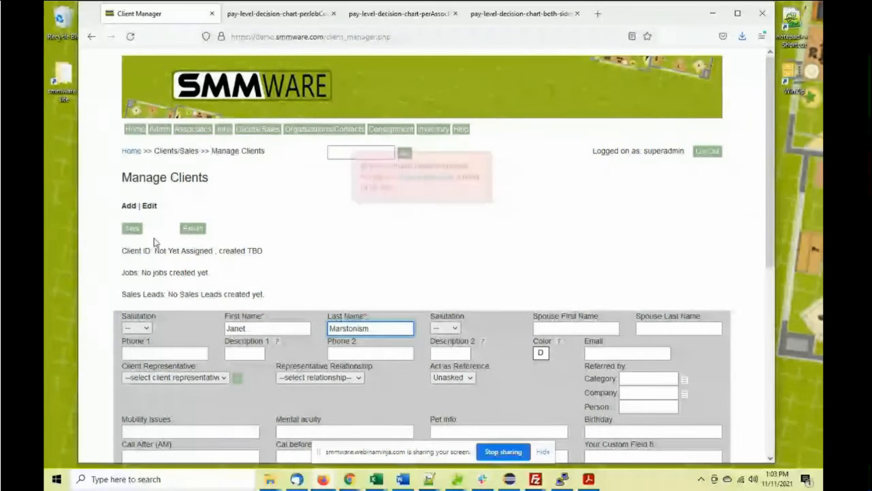
pyautogui.click(134, 229)
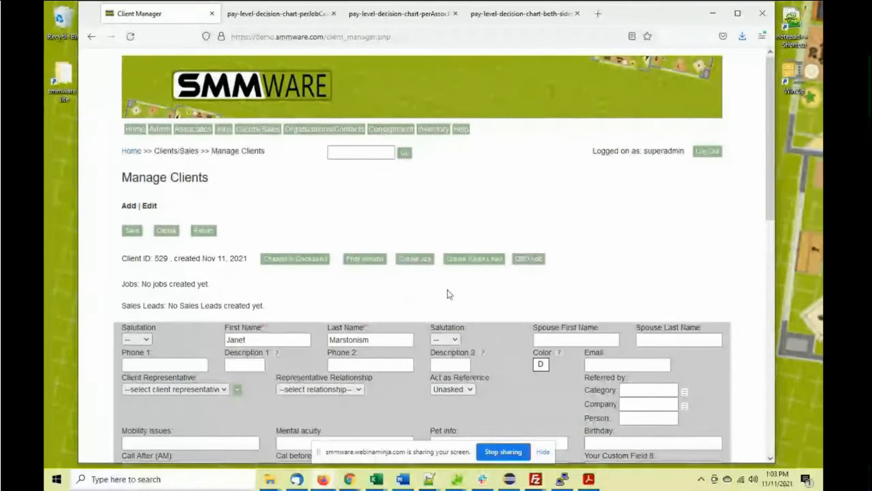
pyautogui.click(474, 258)
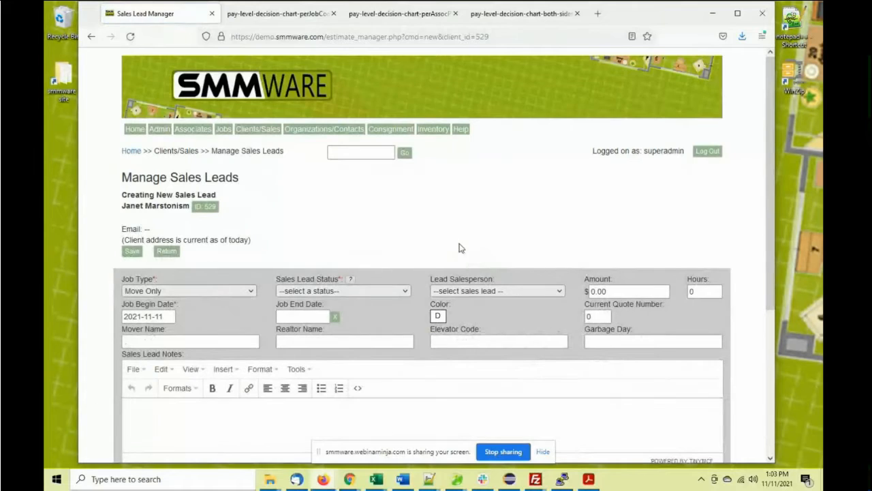
# Assign a lead salesperson, set status In Progress, and save it as Sales Lead 65
pyautogui.scroll(-1, 340, 209)
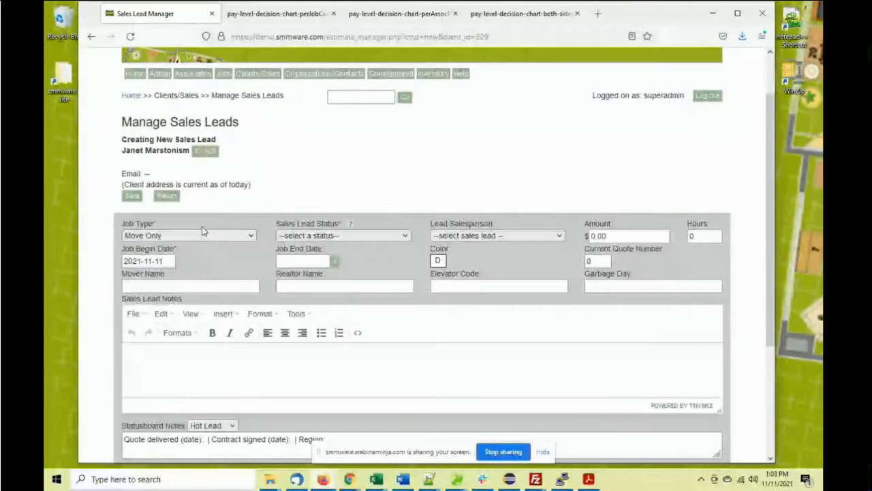
pyautogui.click(314, 236)
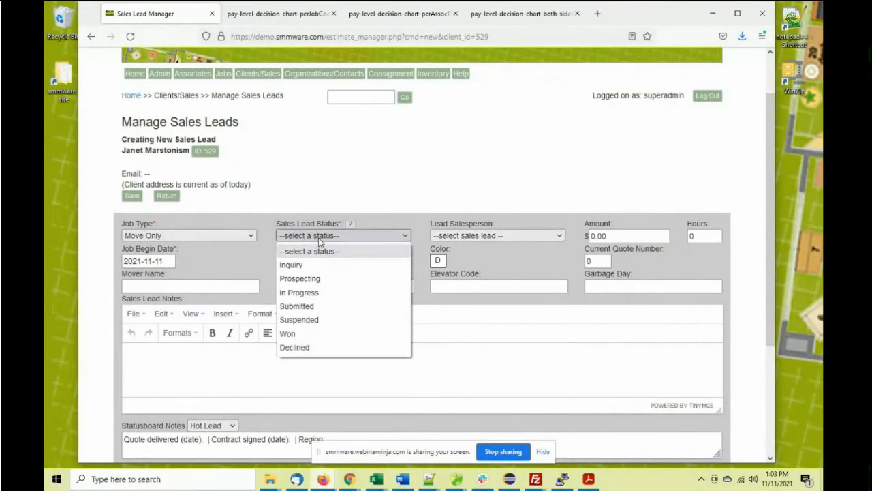
pyautogui.click(453, 236)
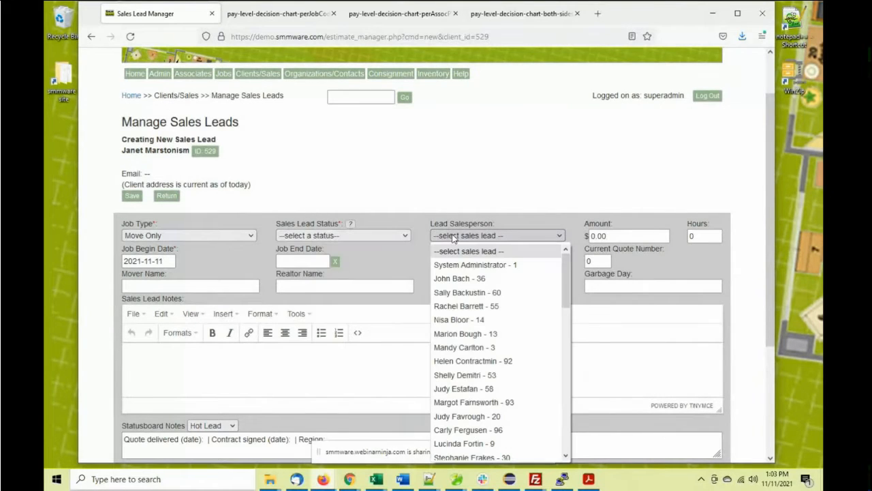
pyautogui.click(452, 279)
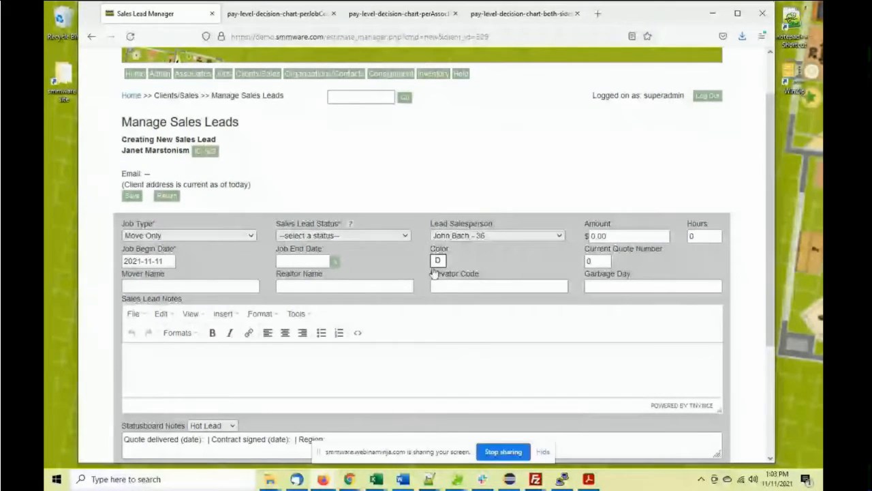
pyautogui.click(371, 238)
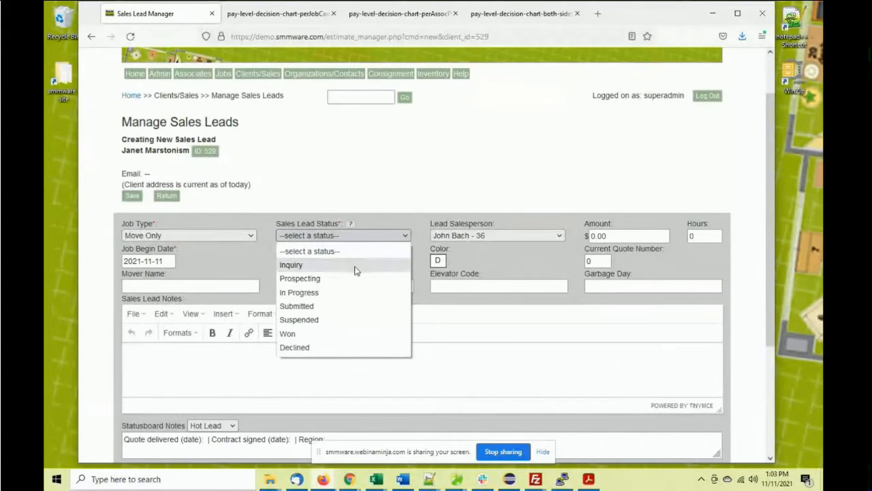
pyautogui.moveTo(355, 271)
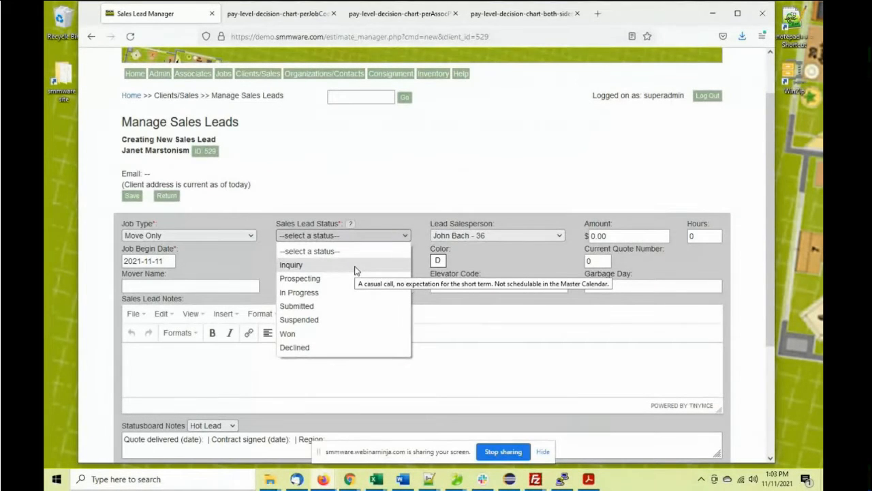
pyautogui.click(313, 293)
pyautogui.scroll(-2, 258, 176)
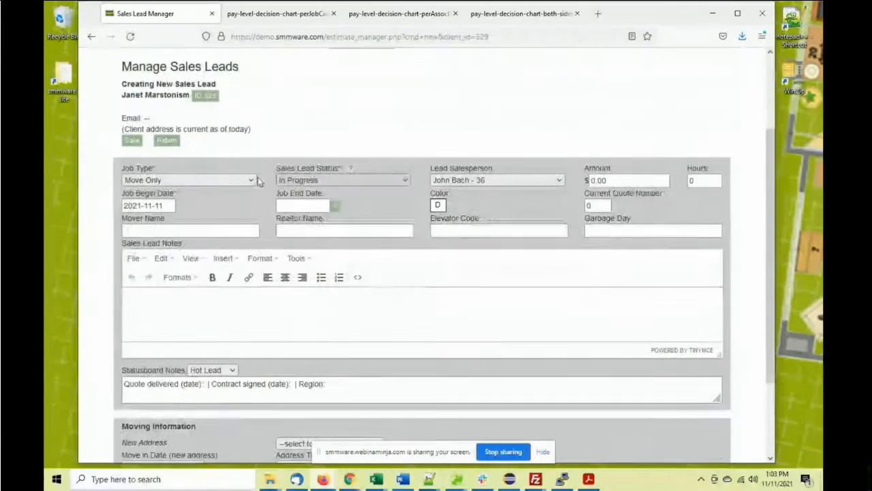
pyautogui.click(133, 140)
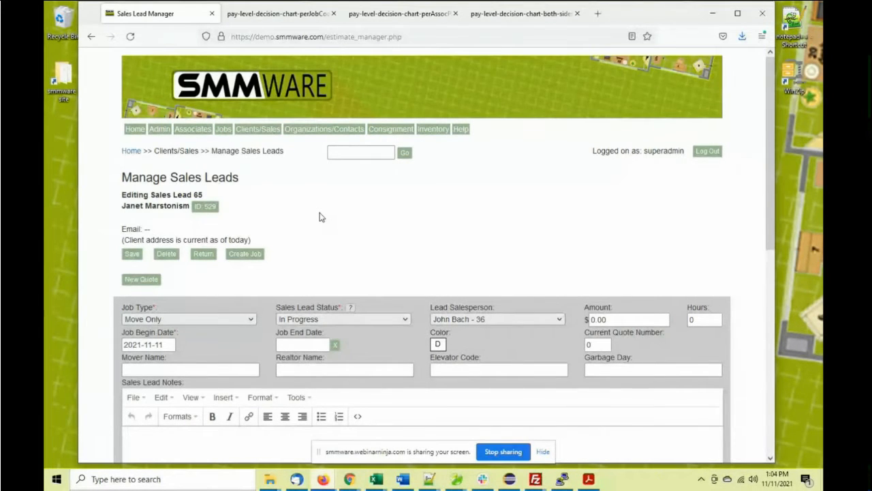
# Prefill the new address from Asbury Wilson Health Care Center, add the apartment as Address 2, save
pyautogui.scroll(-4, 319, 217)
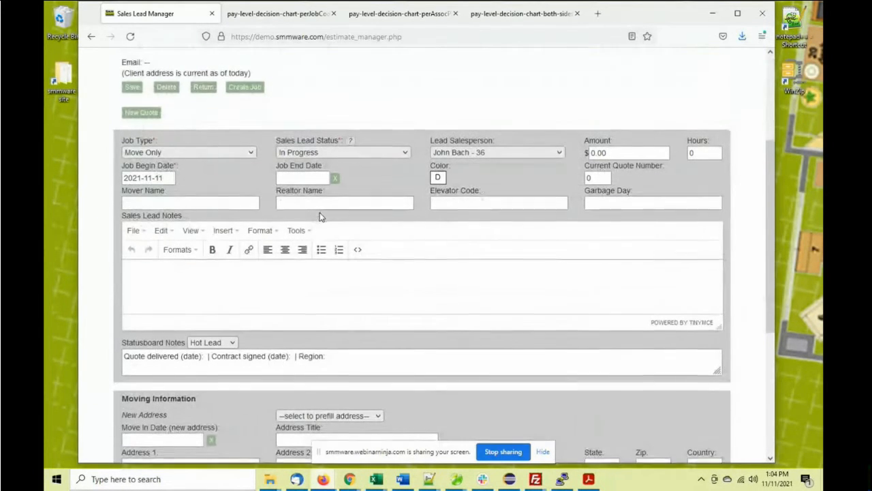
pyautogui.scroll(-1, 320, 213)
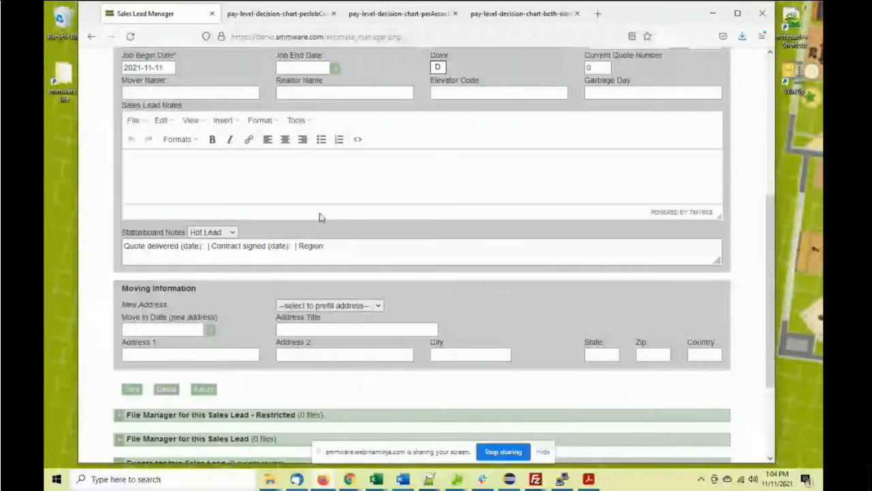
pyautogui.scroll(-1, 323, 232)
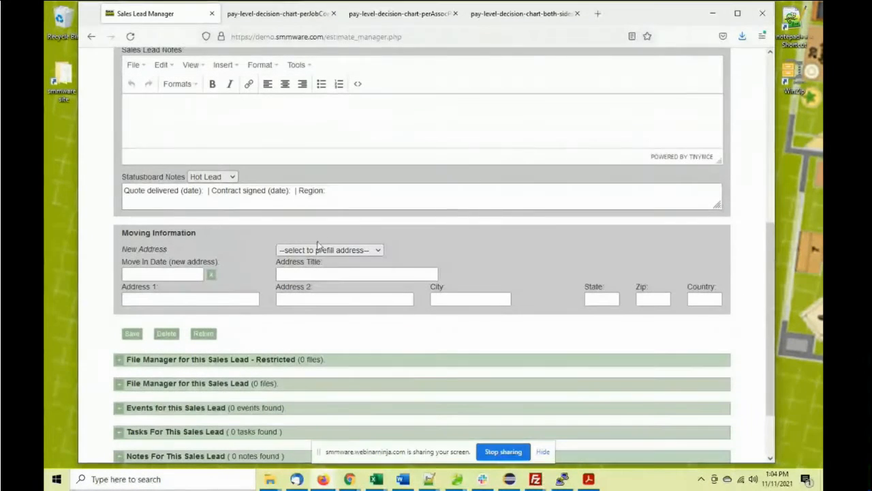
pyautogui.click(317, 249)
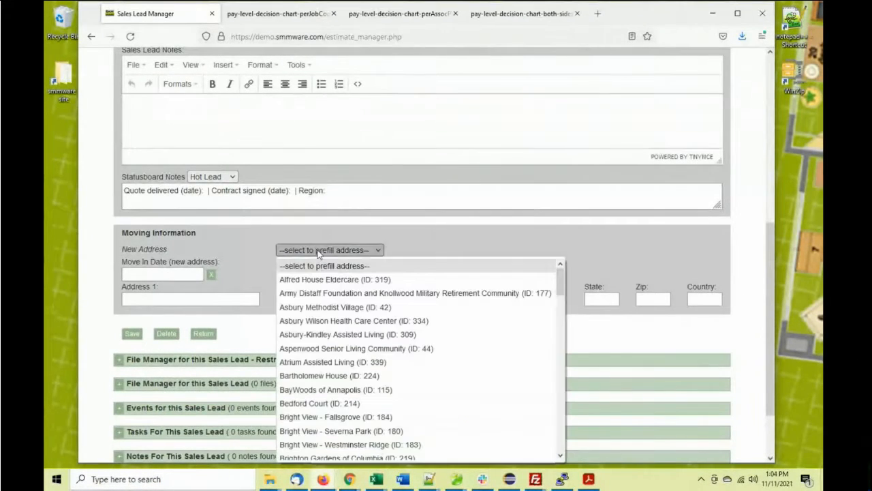
pyautogui.click(317, 323)
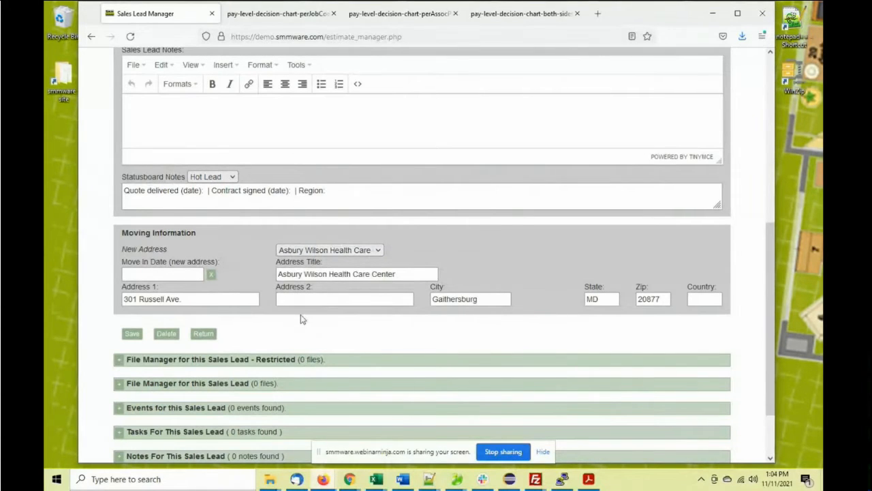
pyautogui.click(301, 303)
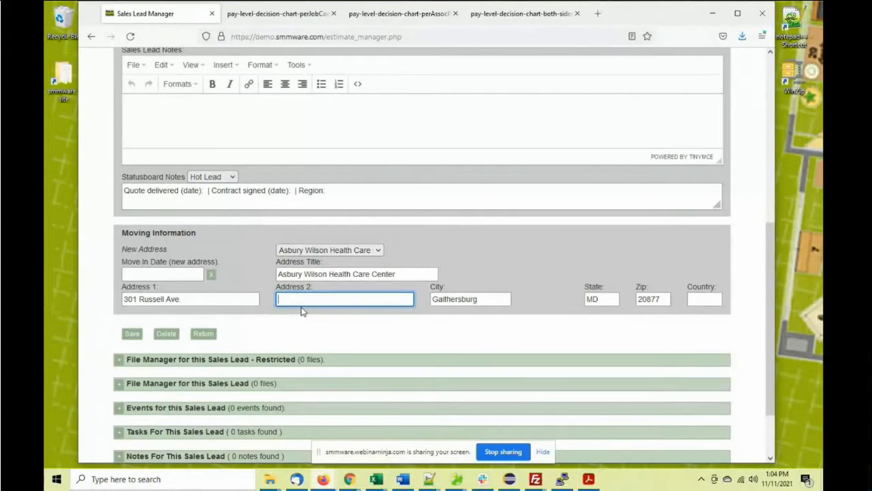
pyautogui.write('Apt 305')
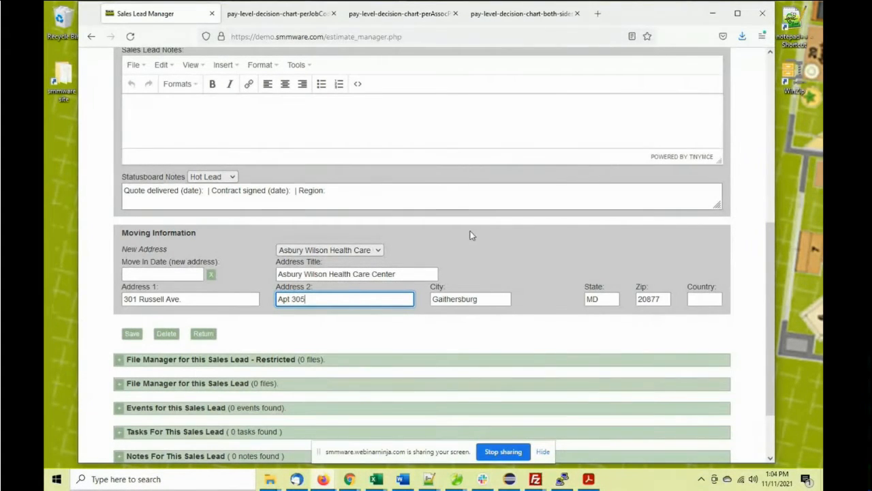
pyautogui.scroll(1, 201, 266)
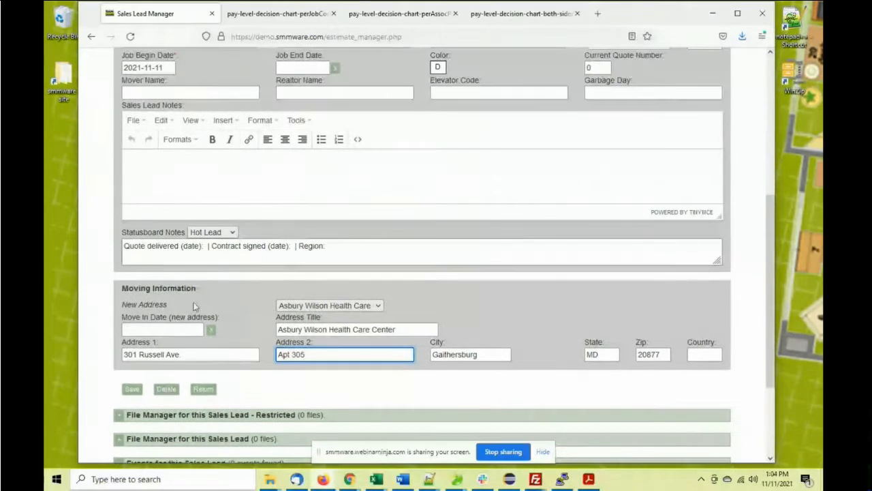
pyautogui.click(134, 390)
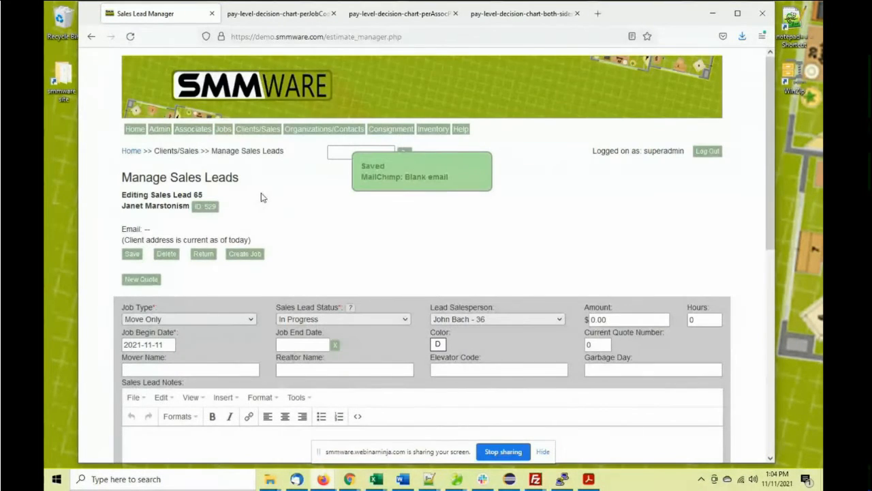
pyautogui.scroll(-2, 272, 196)
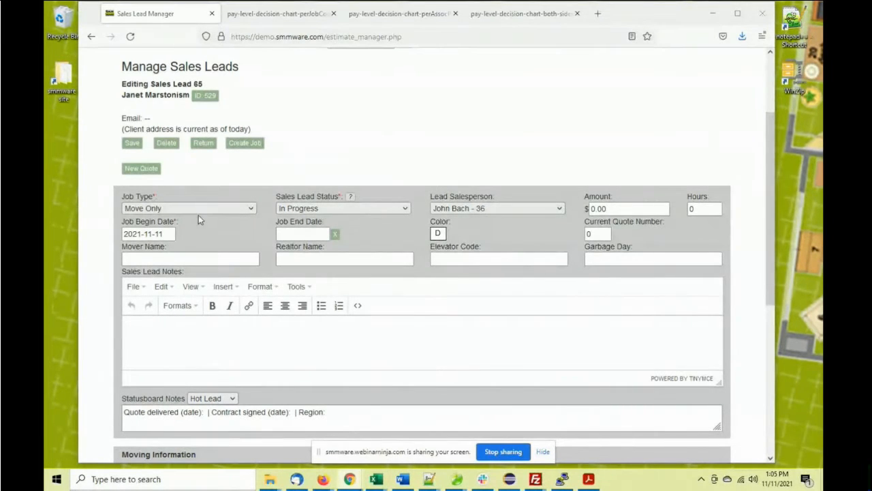
pyautogui.scroll(3, 263, 187)
pyautogui.scroll(-5, 270, 186)
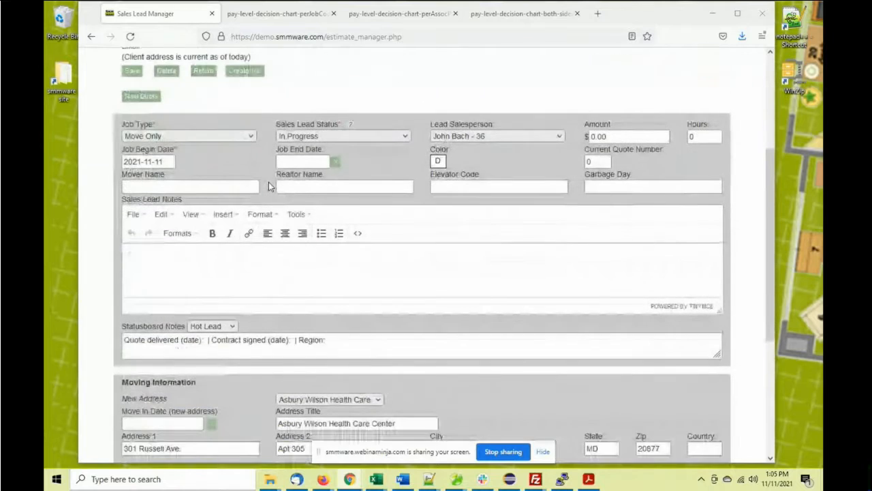
pyautogui.scroll(-1, 271, 186)
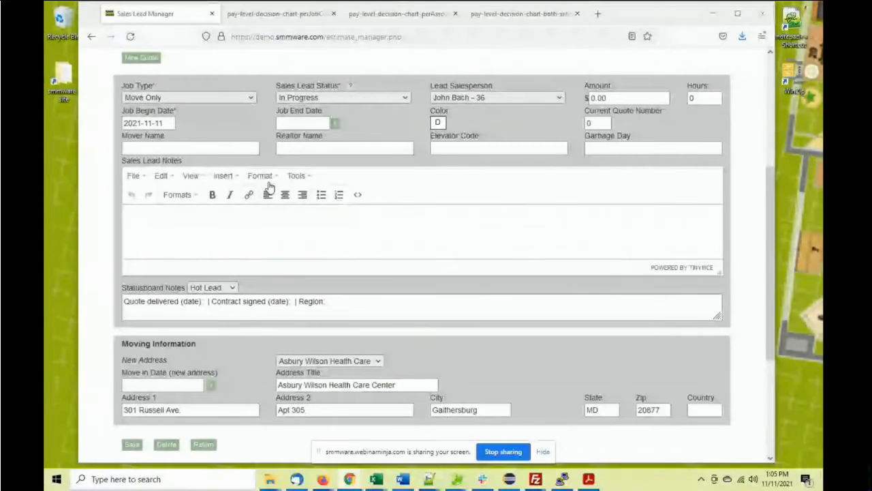
pyautogui.scroll(-3, 234, 211)
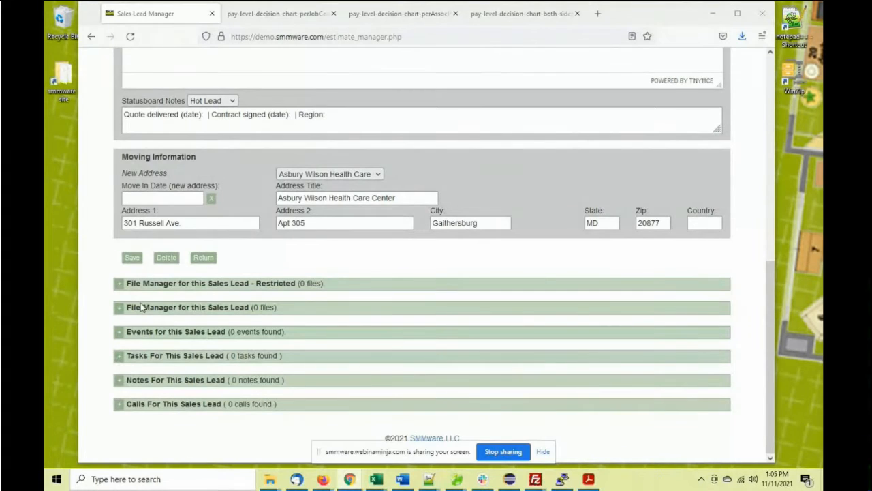
pyautogui.scroll(2, 165, 225)
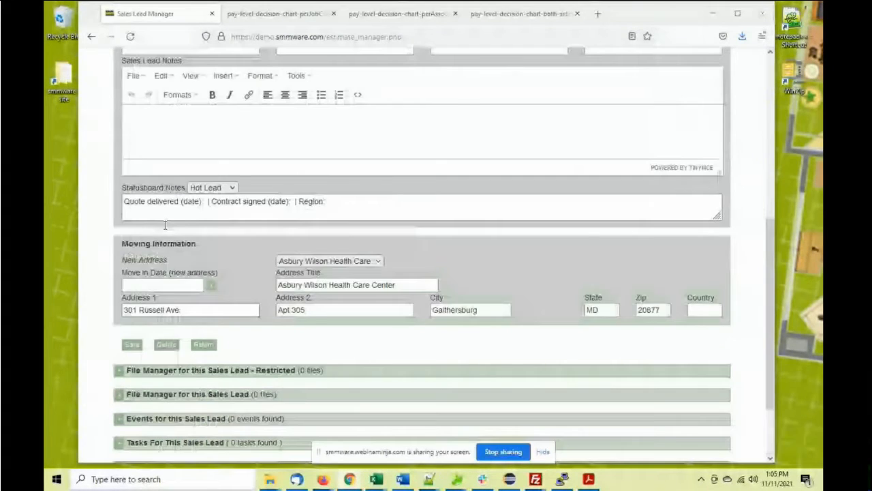
pyautogui.scroll(5, 167, 222)
# Create a new quote and load the 3 level quote template into it
pyautogui.click(143, 203)
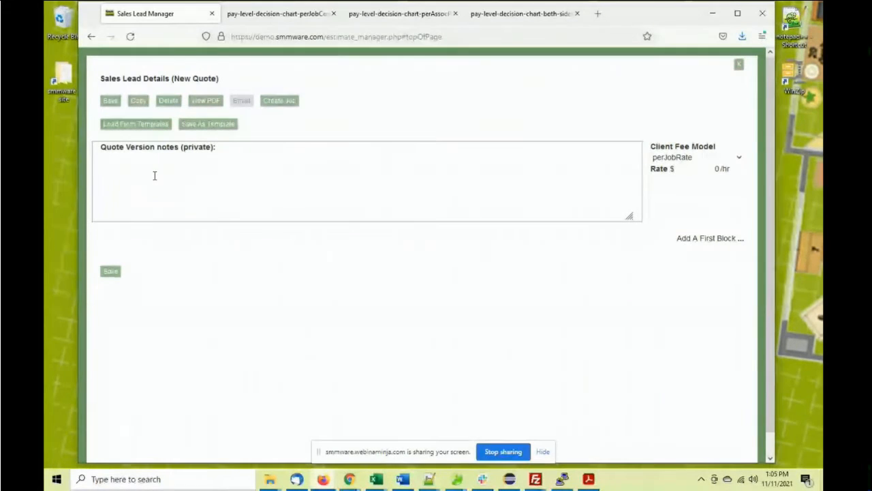
pyautogui.click(207, 127)
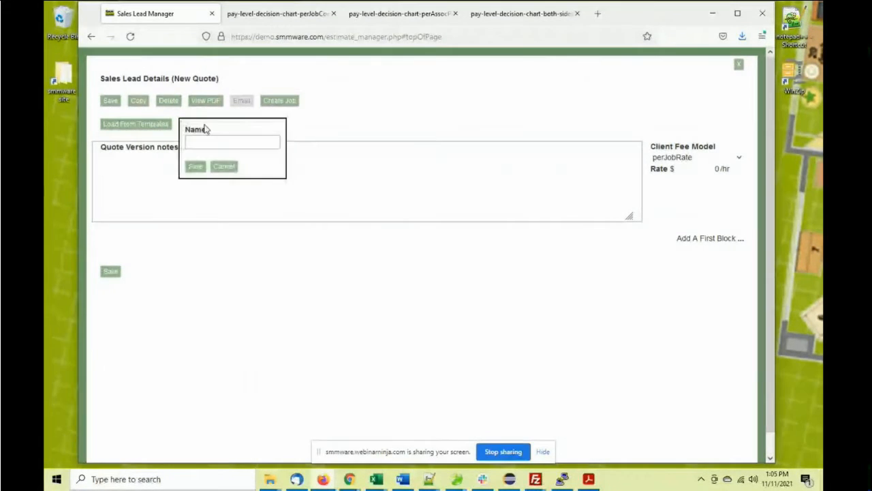
pyautogui.click(222, 166)
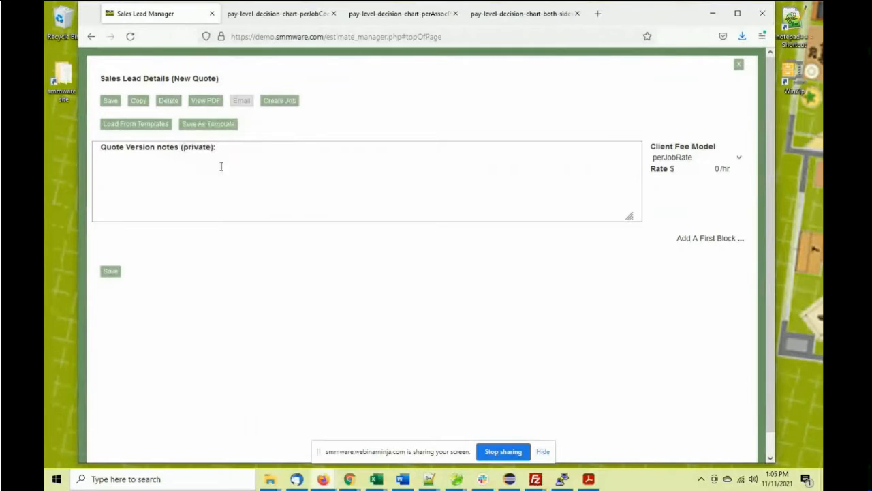
pyautogui.click(147, 127)
pyautogui.click(140, 173)
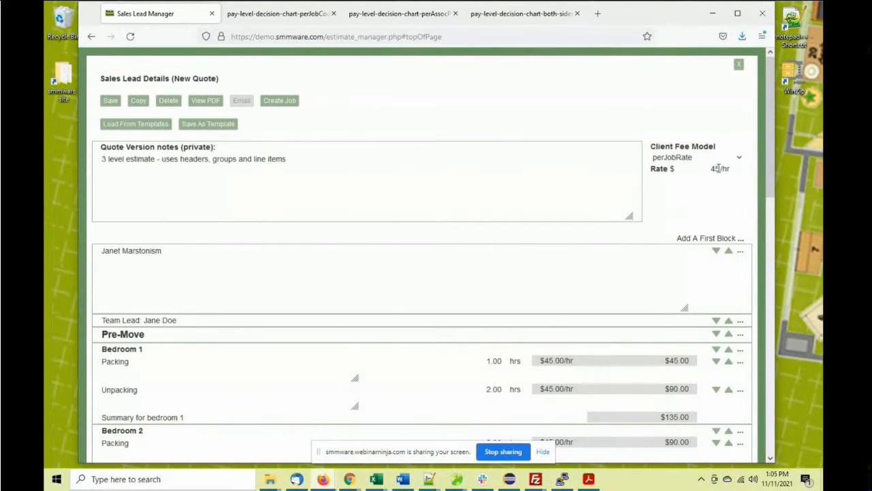
# Edit the Pre-Move header text and dismiss the incoming email notification
pyautogui.scroll(-3, 660, 222)
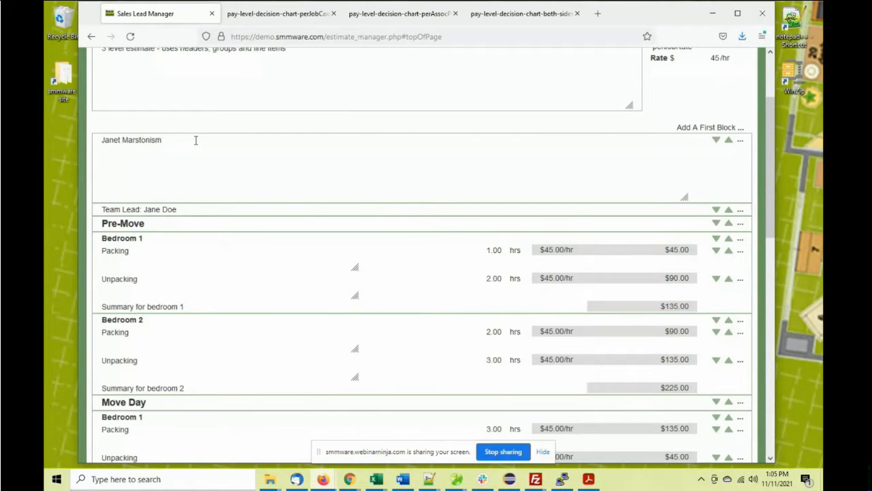
pyautogui.scroll(2, 182, 196)
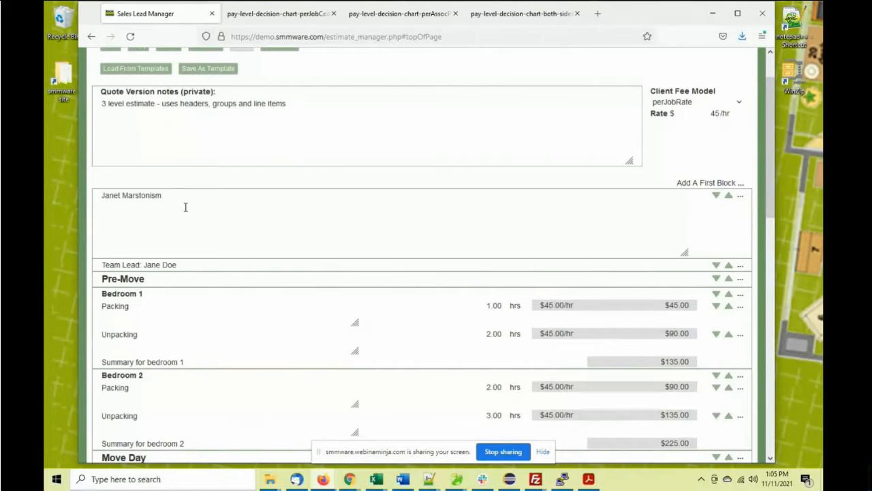
pyautogui.click(144, 279)
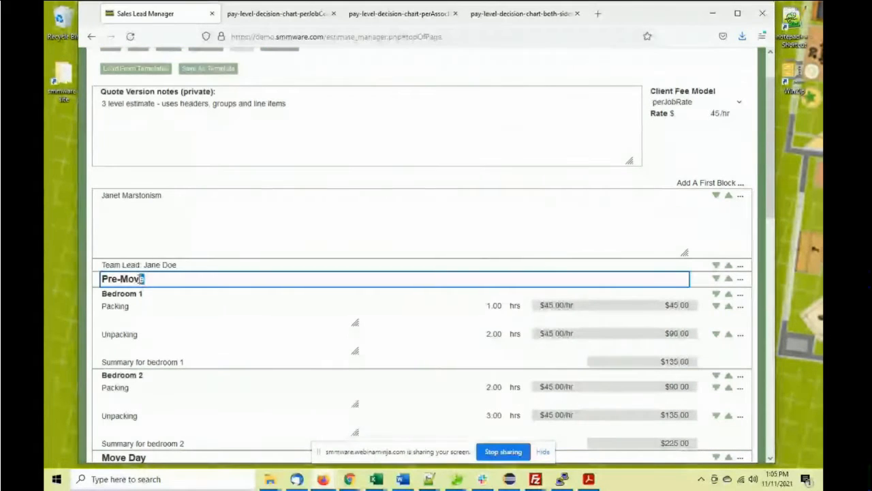
pyautogui.moveTo(141, 279); pyautogui.dragTo(175, 278)
pyautogui.click(169, 277)
pyautogui.scroll(-3, 206, 241)
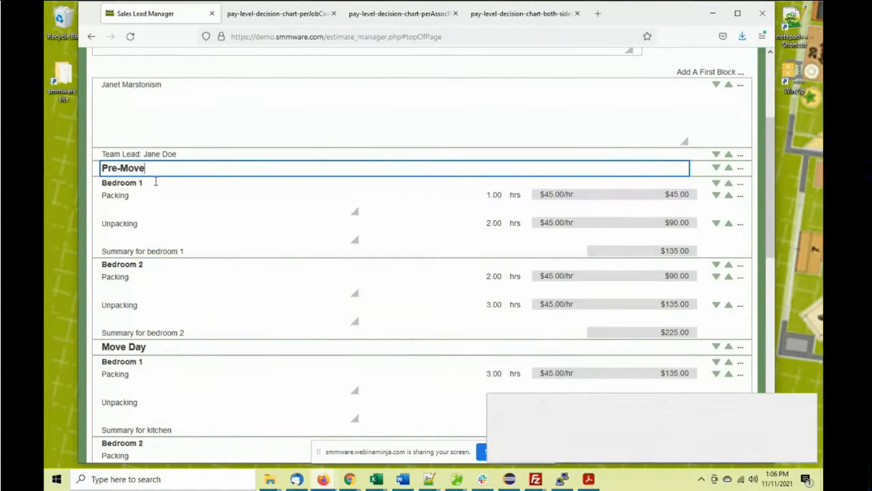
pyautogui.scroll(-4, 289, 233)
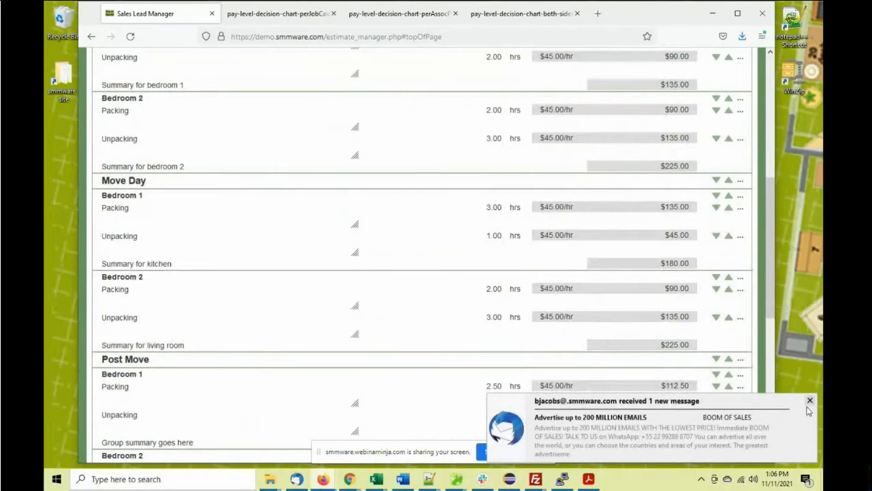
pyautogui.click(809, 401)
pyautogui.scroll(-5, 282, 264)
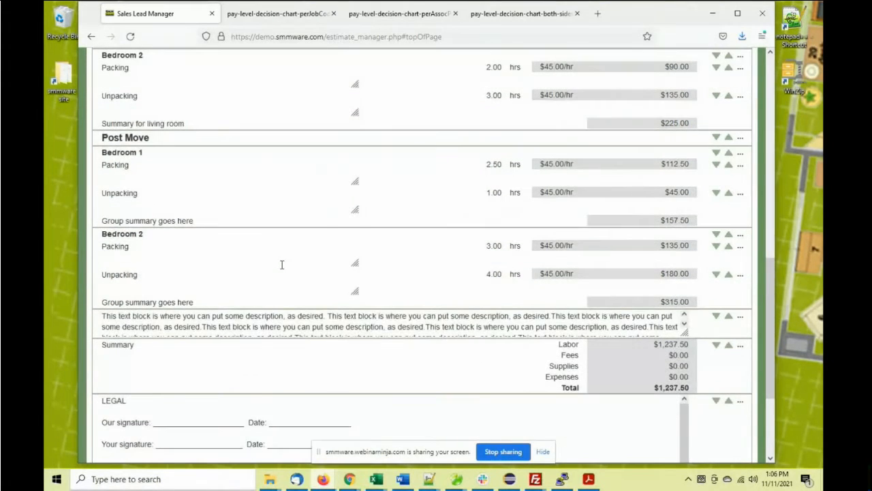
pyautogui.scroll(-3, 282, 263)
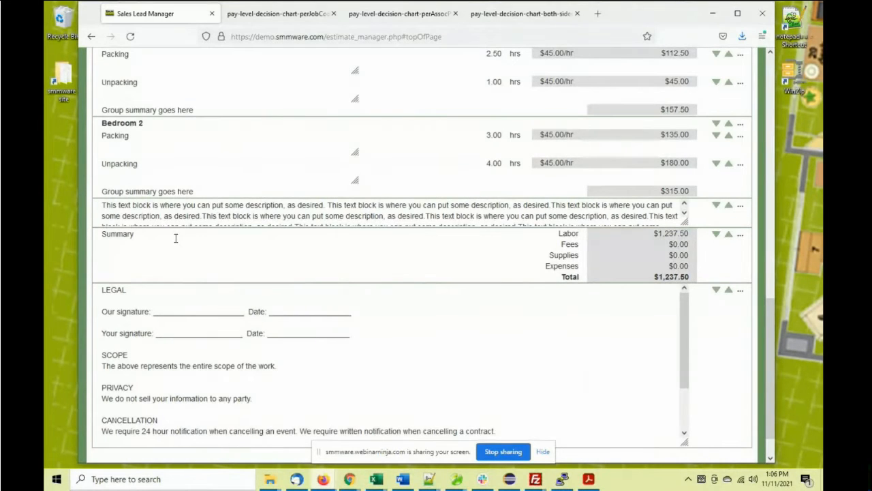
pyautogui.scroll(-1, 225, 250)
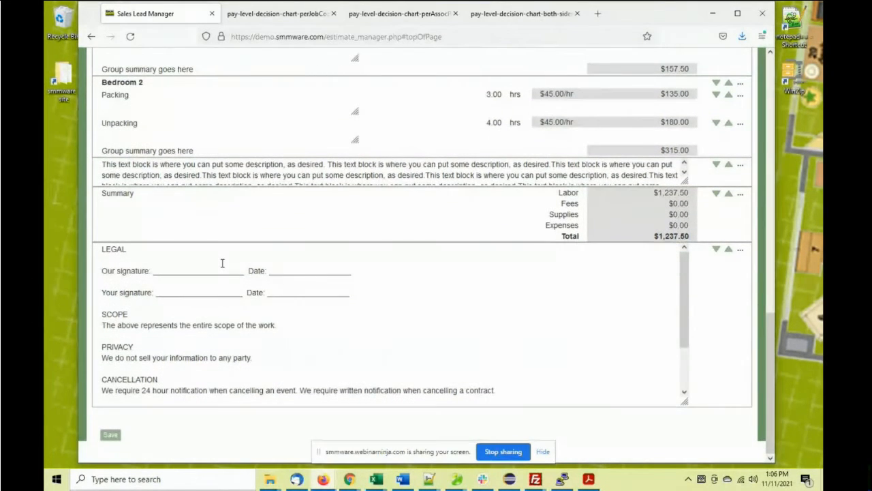
pyautogui.scroll(10, 232, 261)
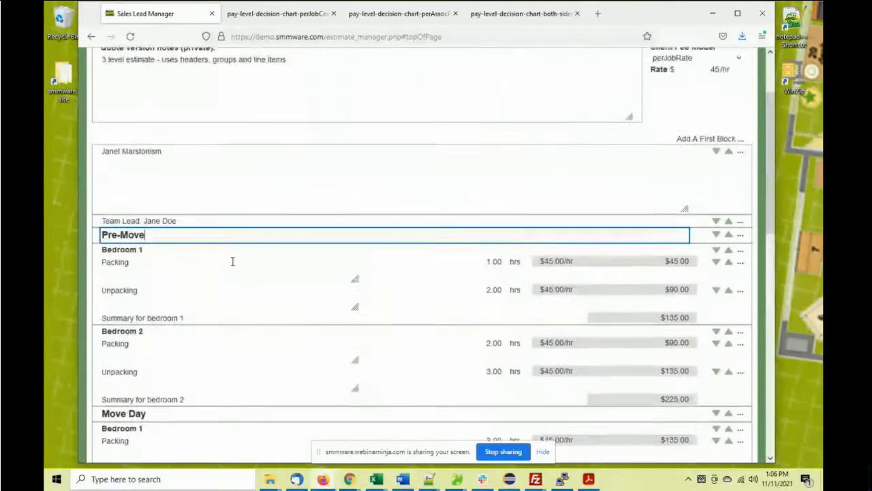
pyautogui.scroll(1, 232, 261)
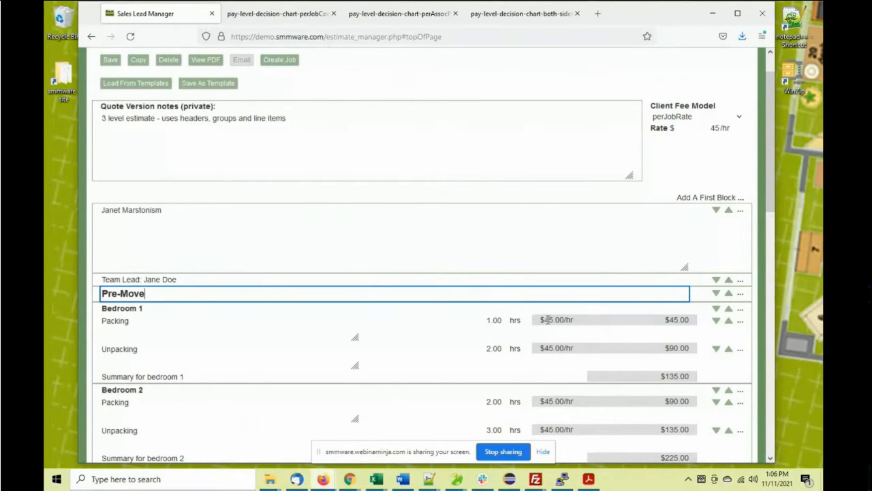
# Rename the Bedroom 1 lines to Packing2 and Unpackingd
pyautogui.click(198, 319)
pyautogui.write('2')
pyautogui.click(176, 350)
pyautogui.write('d')
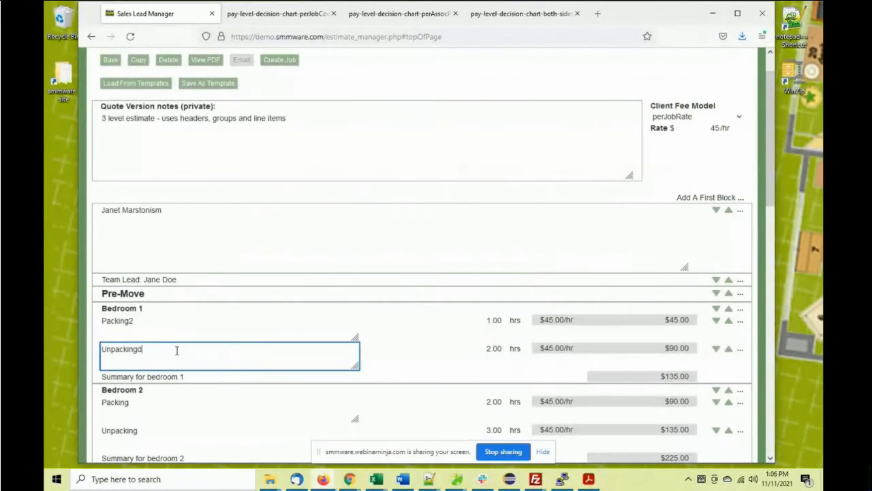
pyautogui.scroll(-15, 214, 306)
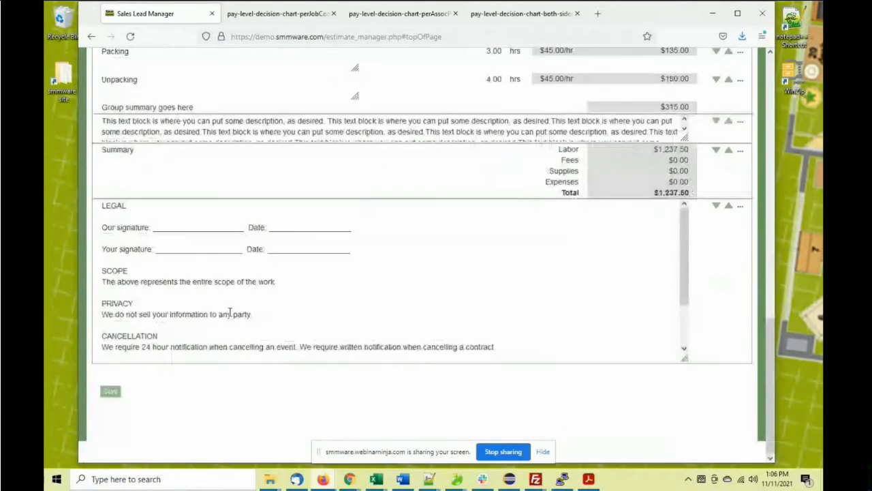
# Append 'ddddd' to the SCOPE wording in the legal terms and save the quote
pyautogui.click(297, 284)
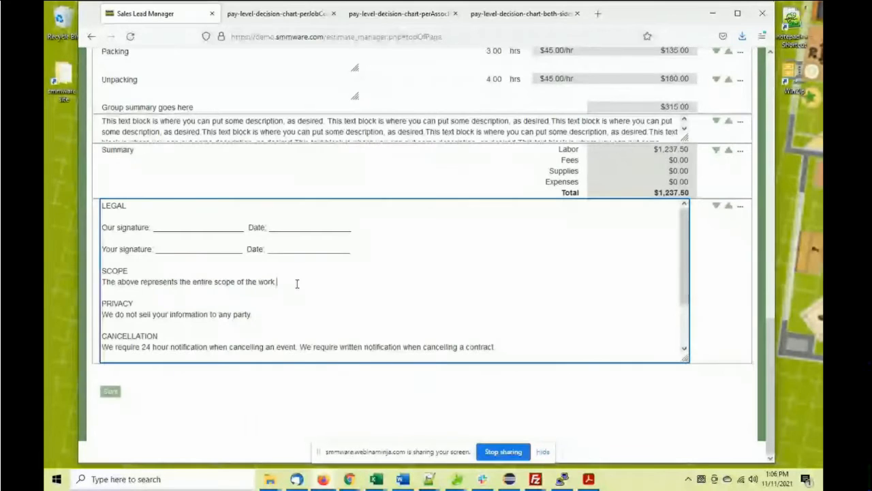
pyautogui.write('ddddd')
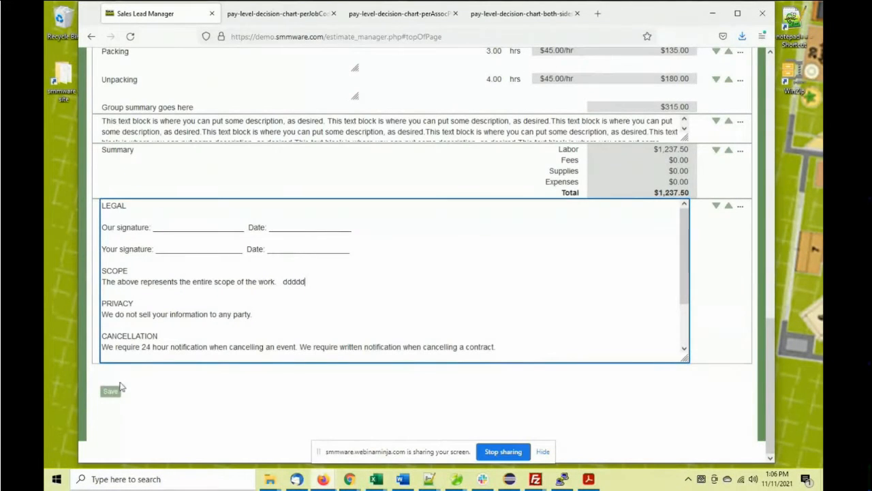
pyautogui.click(112, 391)
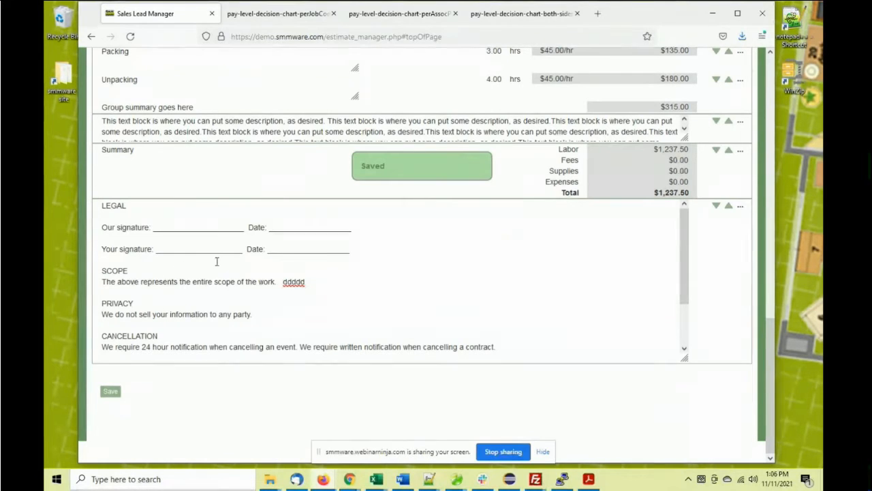
pyautogui.scroll(10, 216, 261)
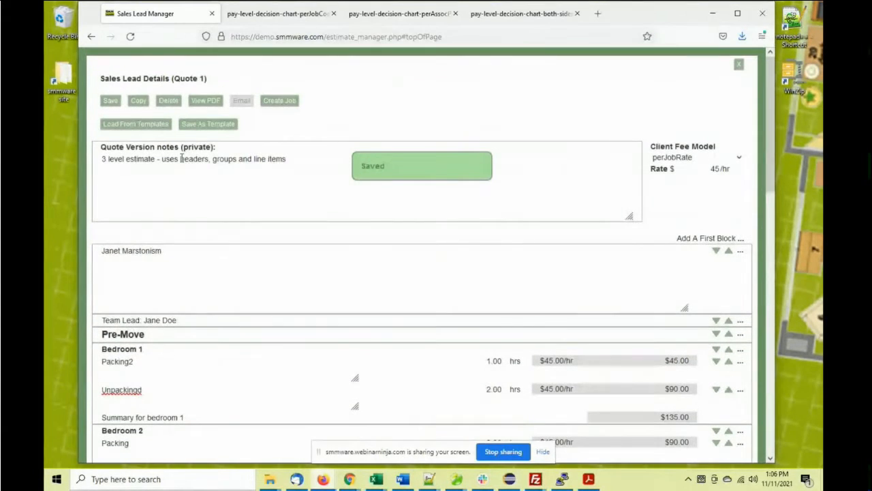
pyautogui.click(206, 101)
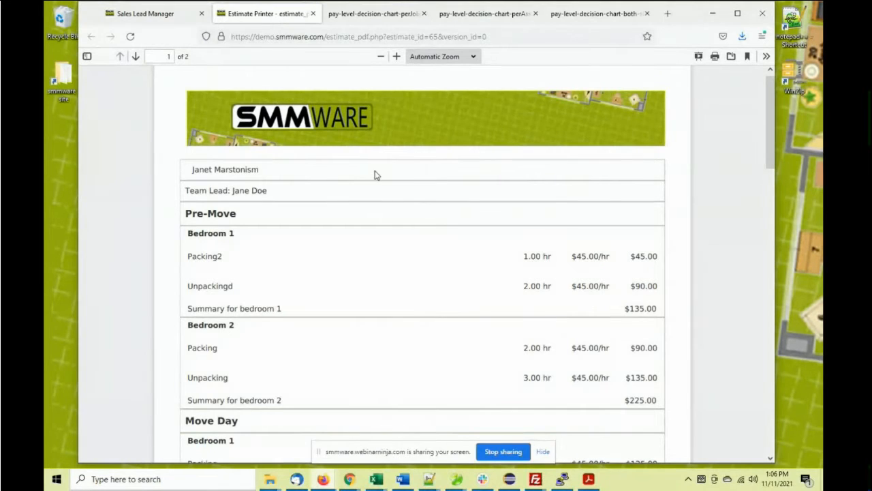
pyautogui.scroll(-10, 376, 175)
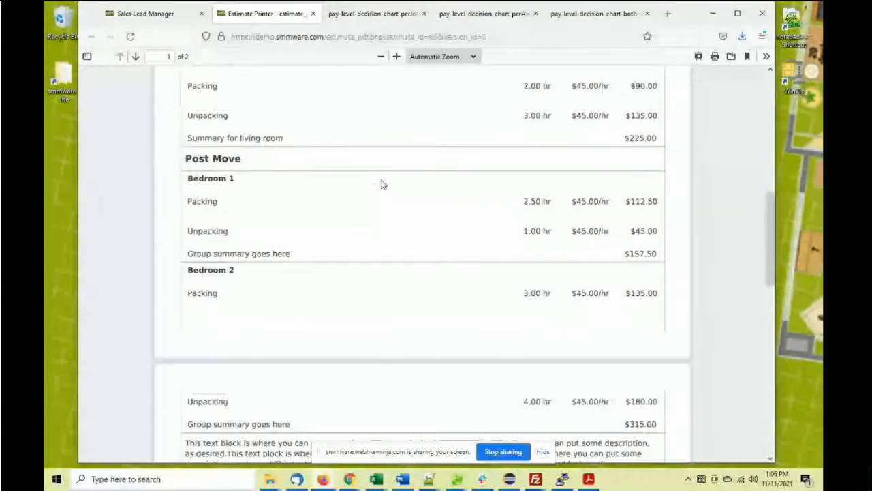
pyautogui.scroll(-7, 384, 182)
pyautogui.scroll(-5, 386, 184)
pyautogui.scroll(20, 381, 177)
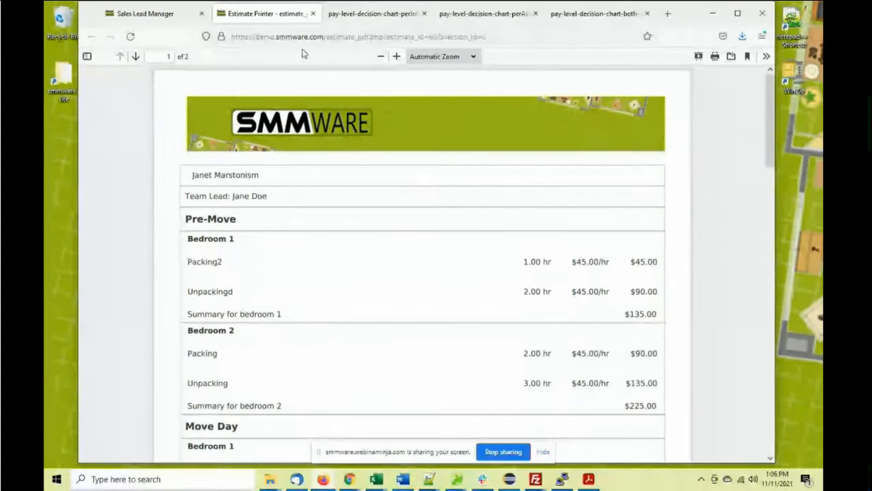
pyautogui.click(314, 14)
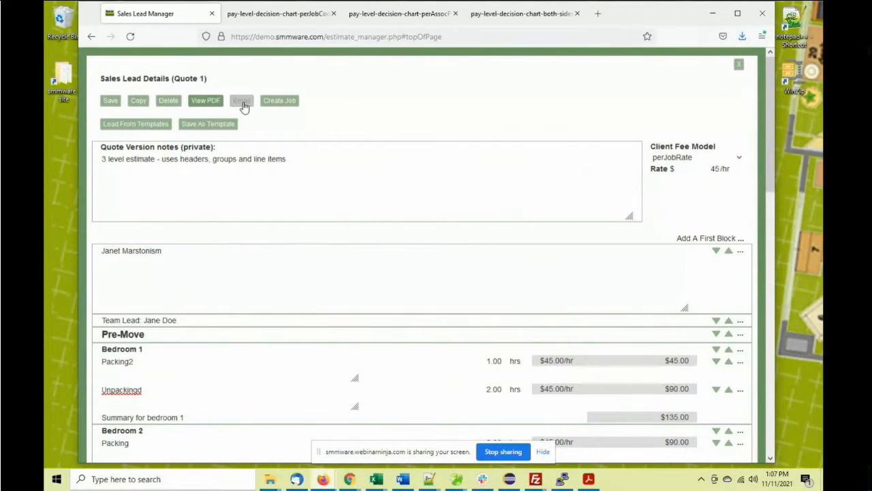
pyautogui.click(282, 102)
pyautogui.click(282, 103)
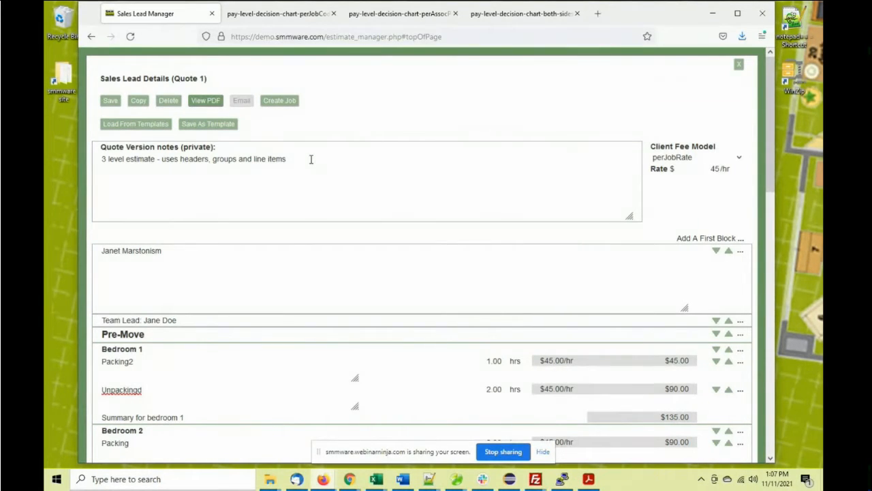
# Copy the quote, set its notes to 'This is like Version 1 but we added the storage room work', save
pyautogui.click(139, 102)
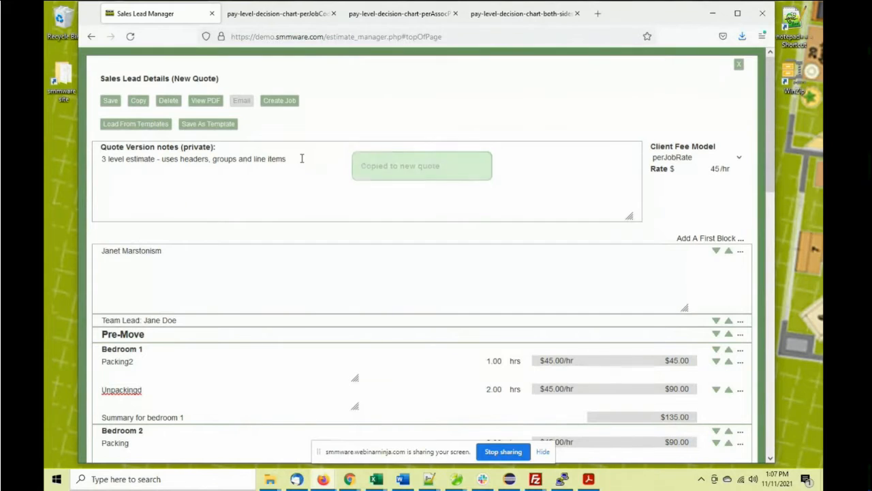
pyautogui.moveTo(302, 158); pyautogui.dragTo(101, 159)
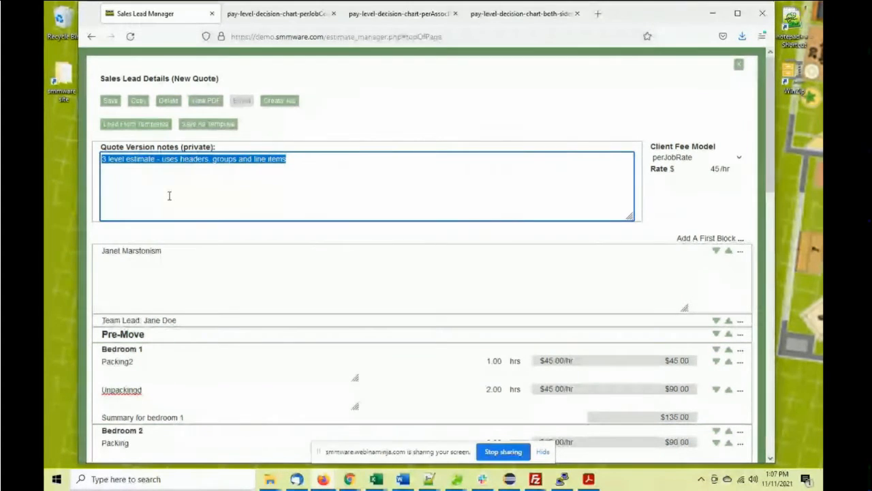
pyautogui.press('BackSpace')
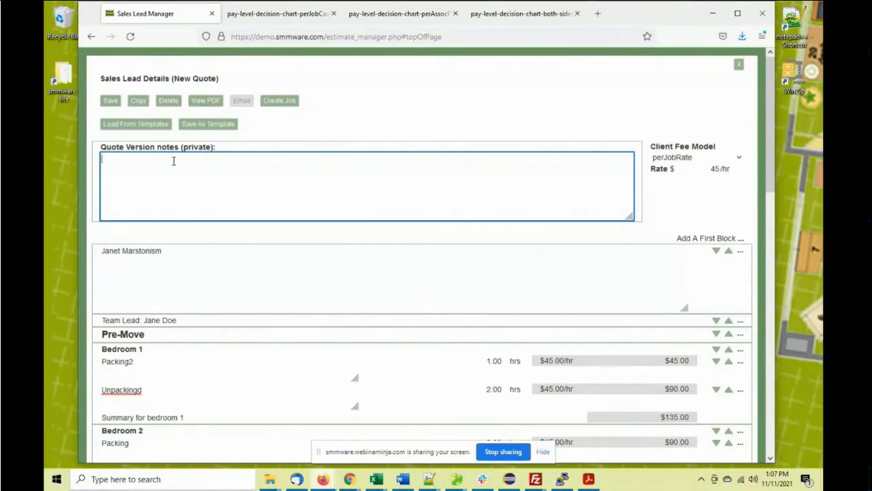
pyautogui.write('This is like Version 1 but w')
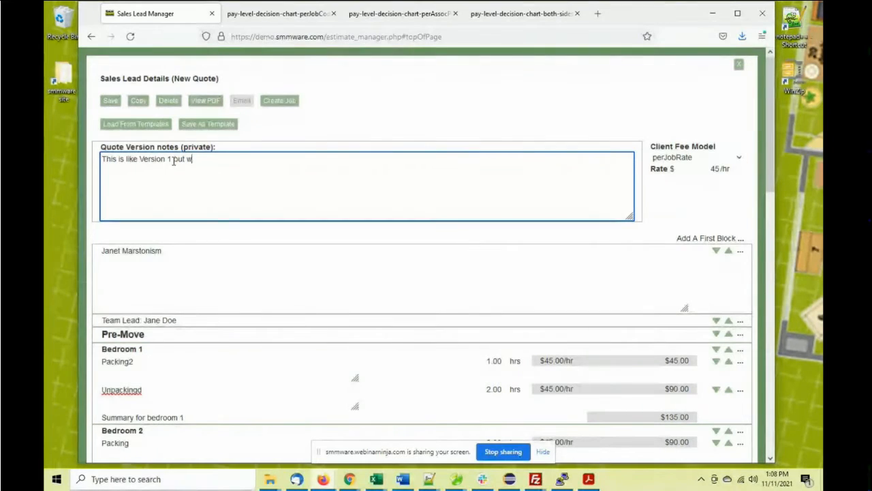
pyautogui.write('e added the storag')
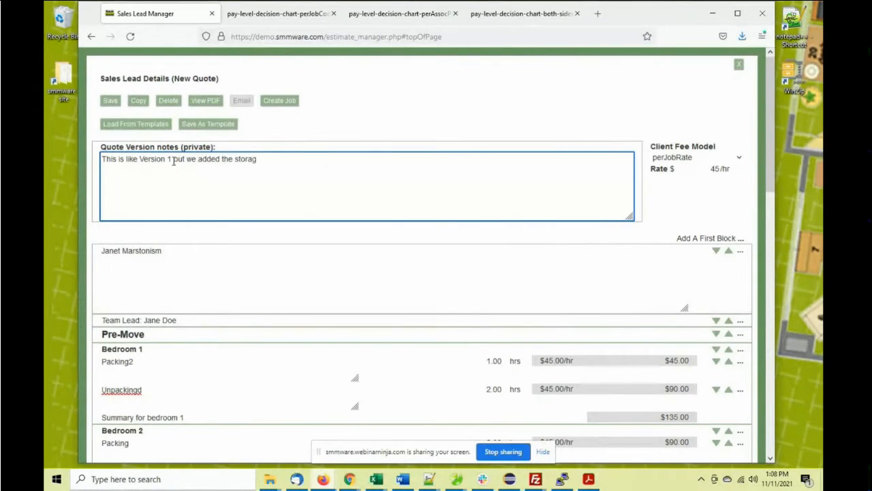
pyautogui.write('e room work')
pyautogui.click(112, 102)
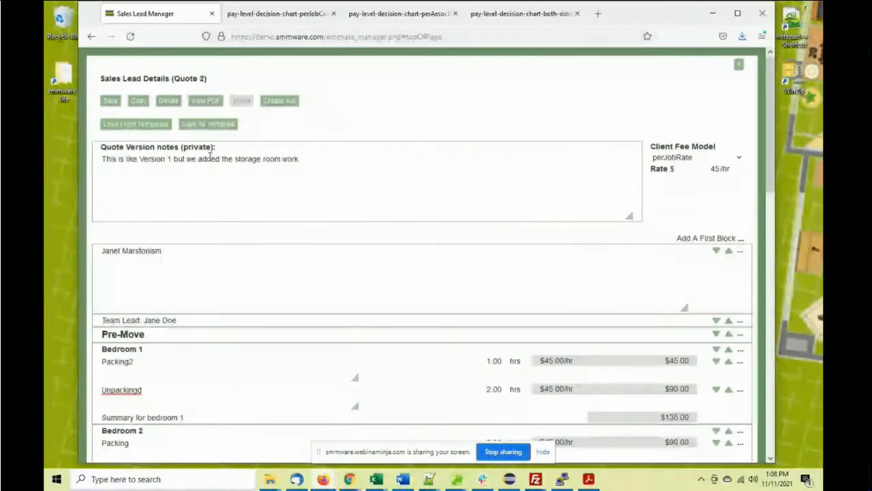
# Close the quote details and open the client's record from the sales lead list
pyautogui.click(740, 66)
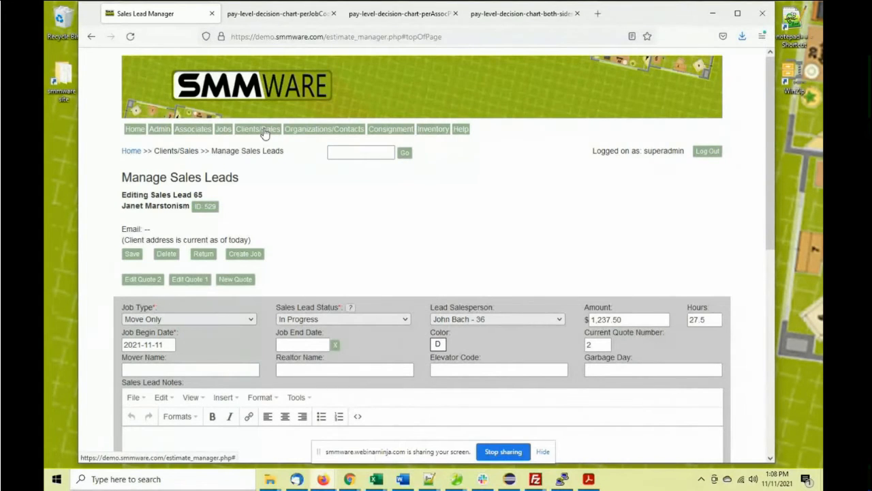
pyautogui.click(208, 209)
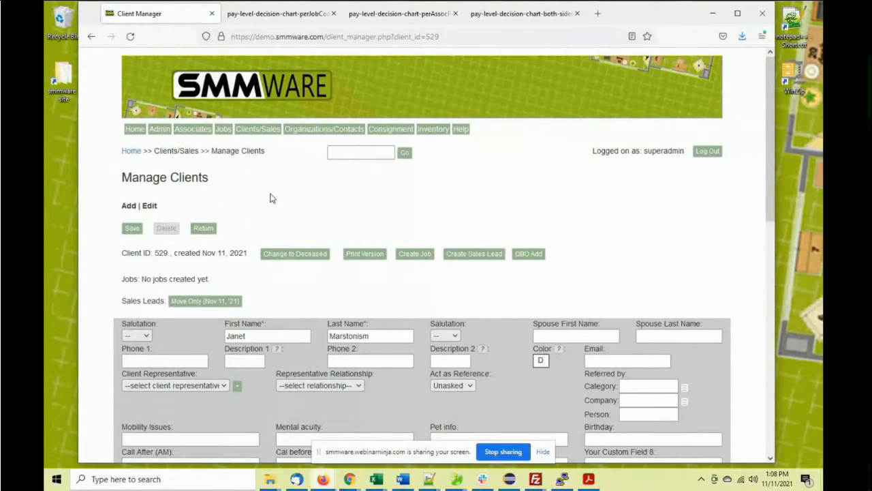
pyautogui.scroll(-3, 270, 197)
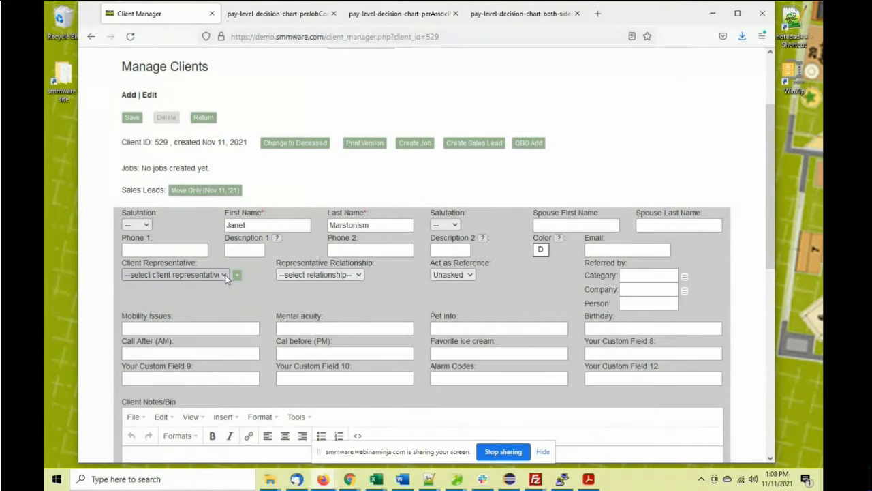
pyautogui.click(226, 274)
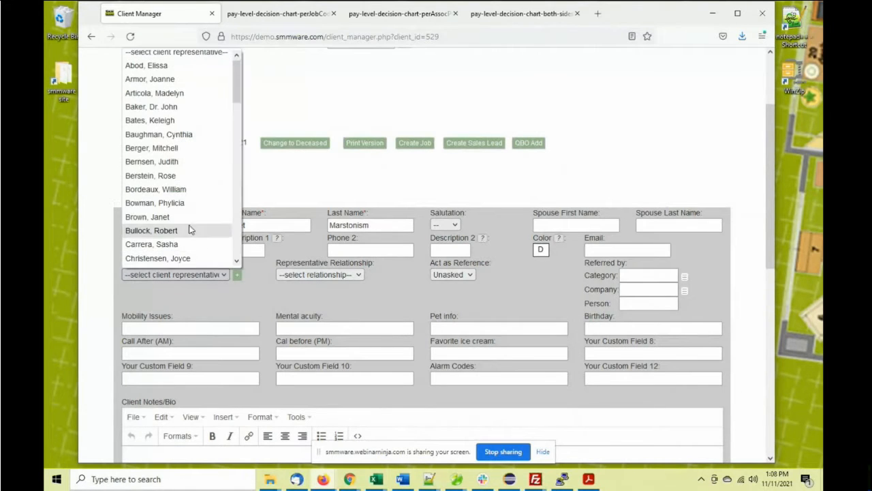
pyautogui.click(269, 192)
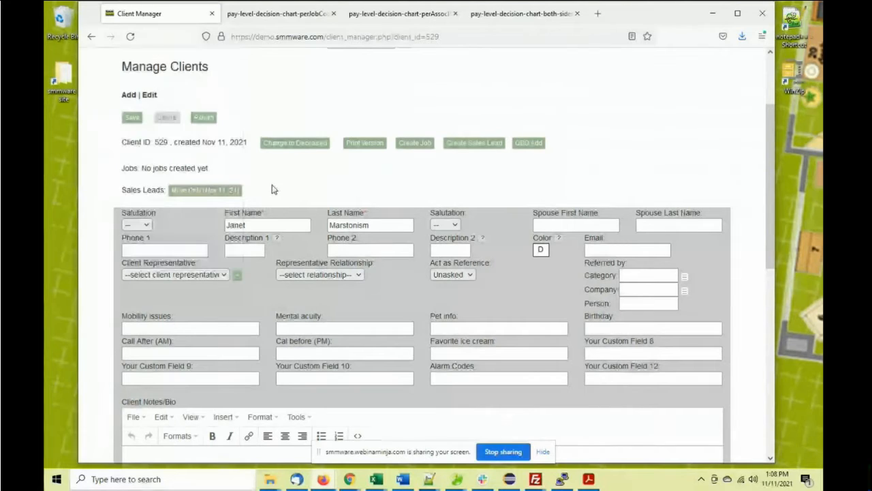
pyautogui.click(295, 274)
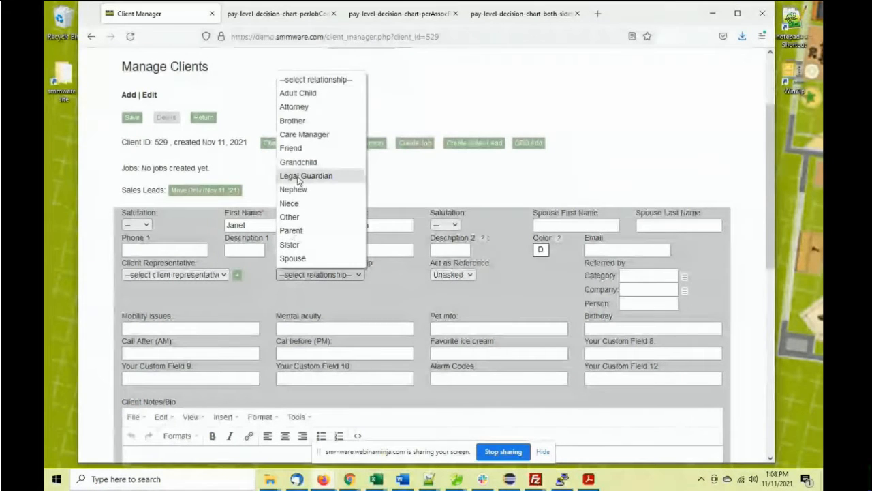
pyautogui.click(265, 250)
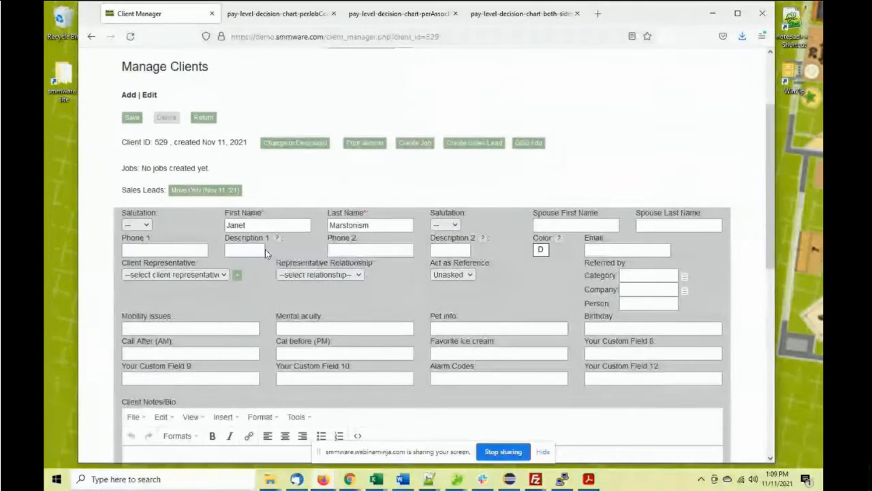
pyautogui.click(237, 275)
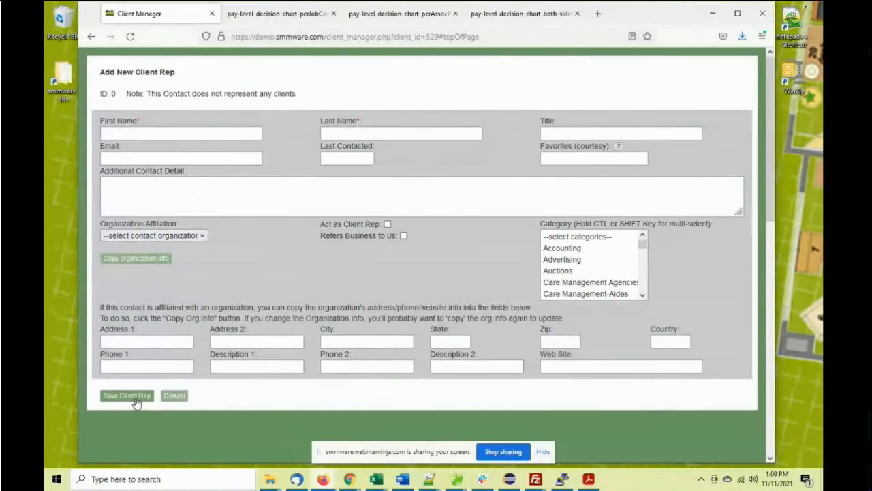
pyautogui.click(173, 395)
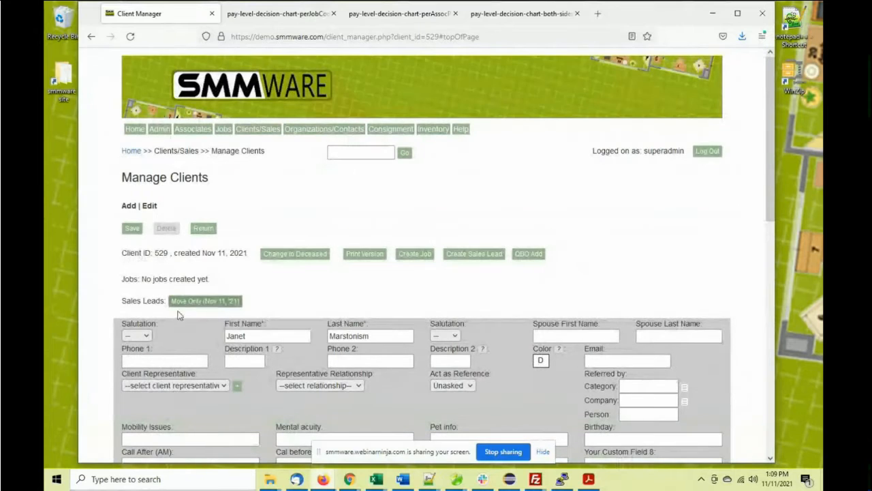
pyautogui.scroll(-3, 211, 329)
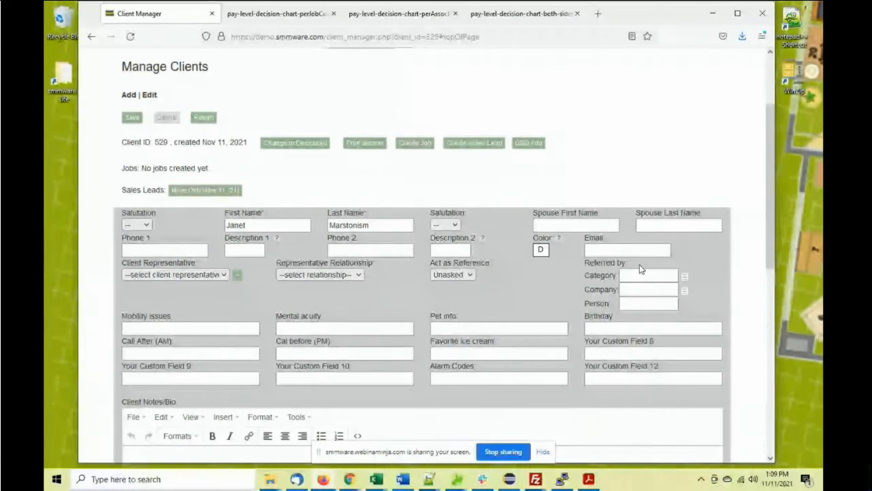
pyautogui.scroll(-1, 640, 269)
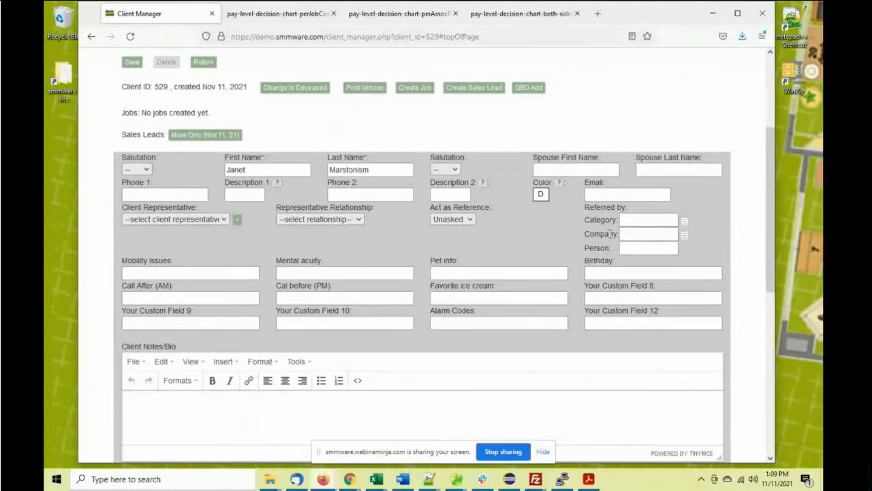
pyautogui.click(626, 234)
pyautogui.scroll(3, 426, 216)
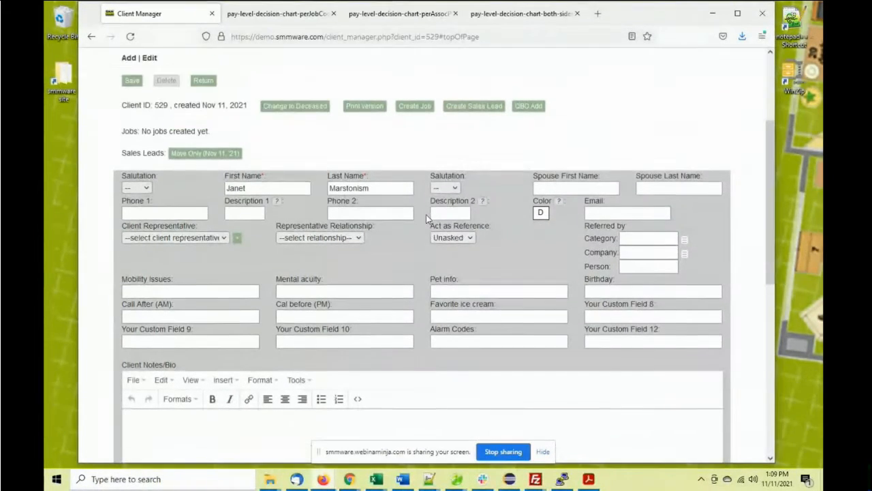
pyautogui.scroll(-1, 427, 216)
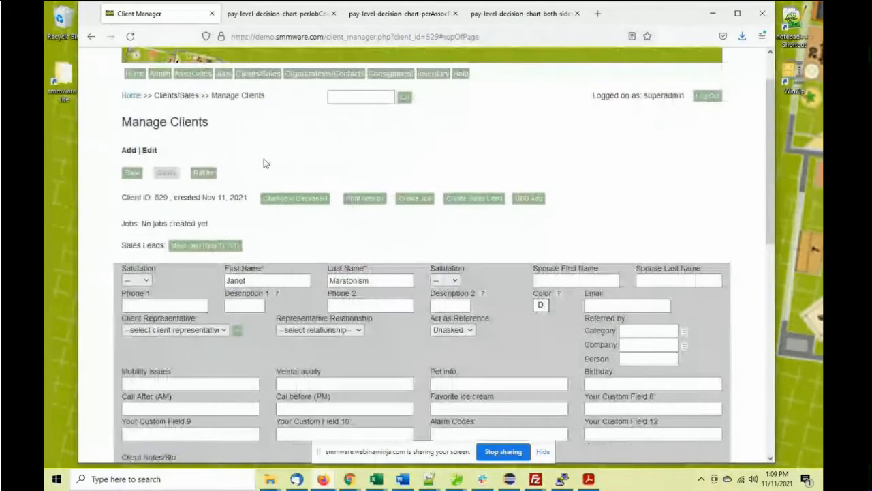
pyautogui.moveTo(161, 74)
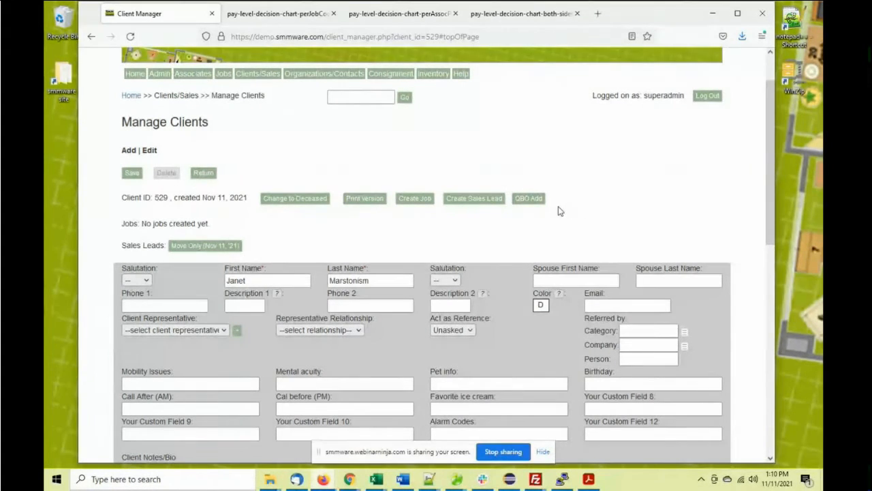
pyautogui.scroll(-1, 559, 211)
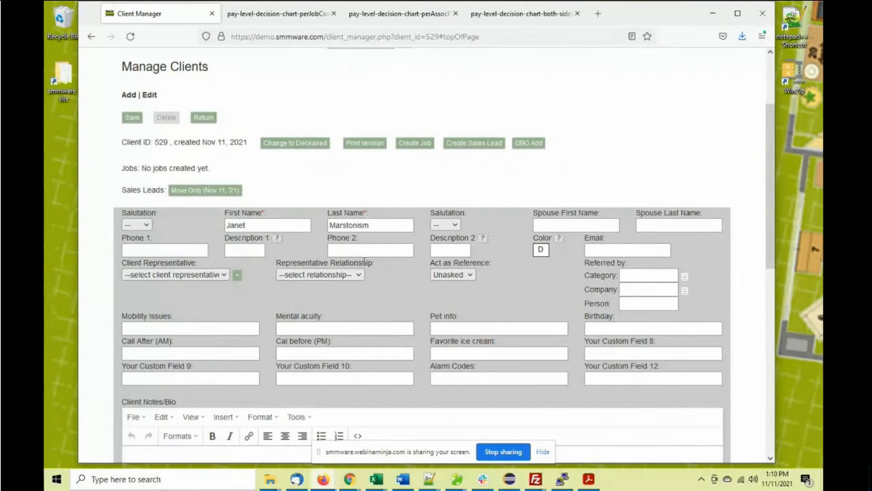
pyautogui.scroll(3, 365, 262)
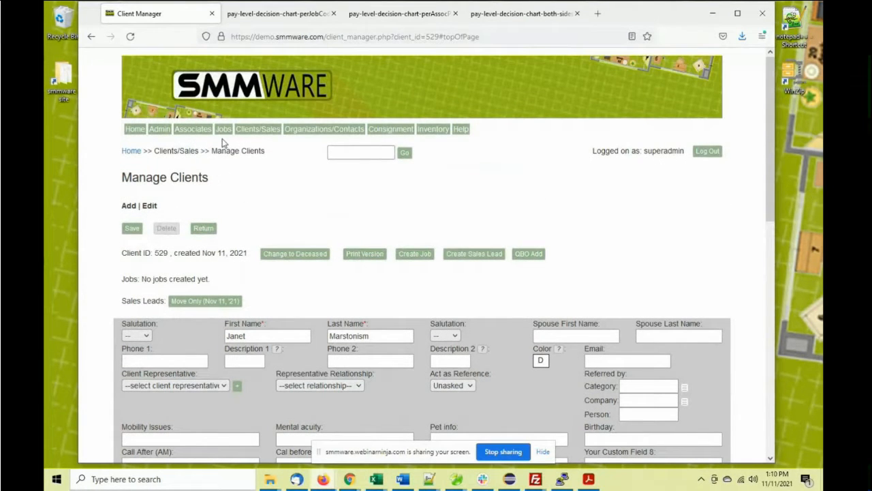
# Create a new job for the client, pick a team lead, and edit the hourly rate
pyautogui.click(415, 255)
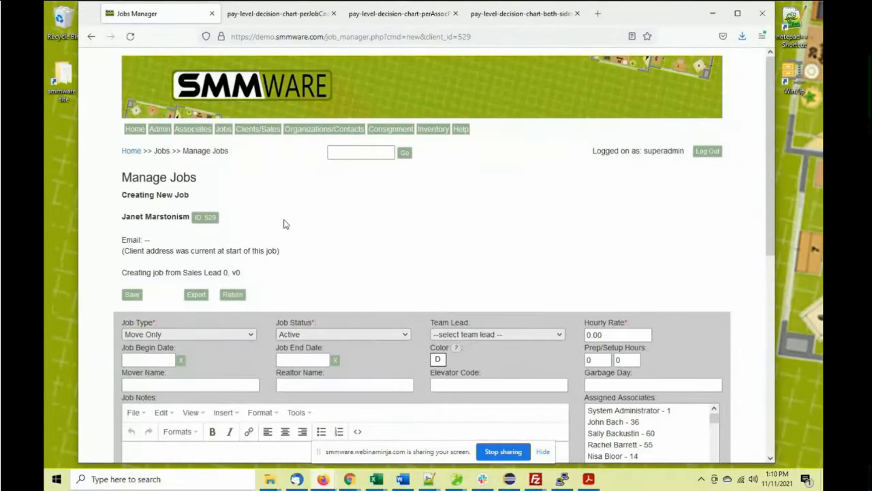
pyautogui.scroll(-3, 286, 218)
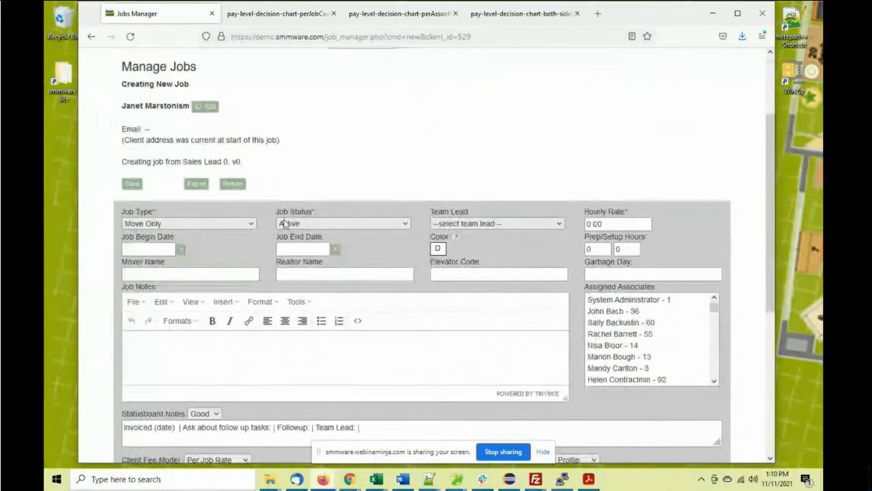
pyautogui.click(471, 225)
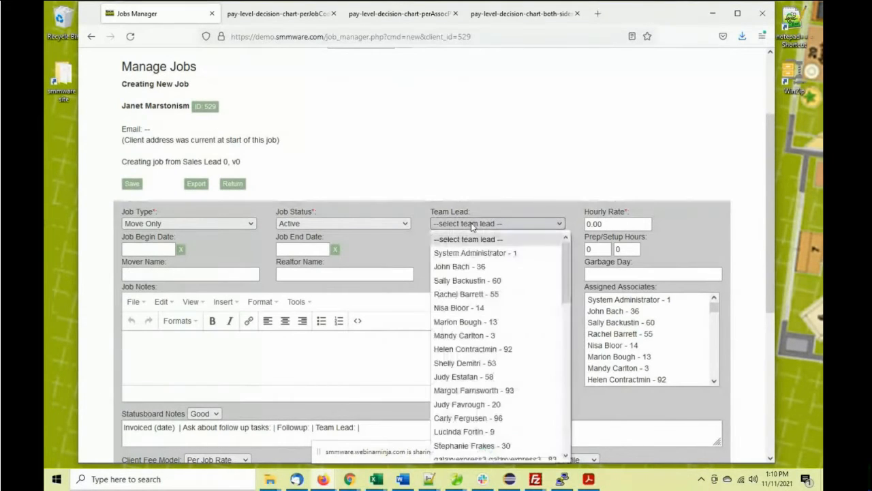
pyautogui.click(462, 266)
pyautogui.click(587, 224)
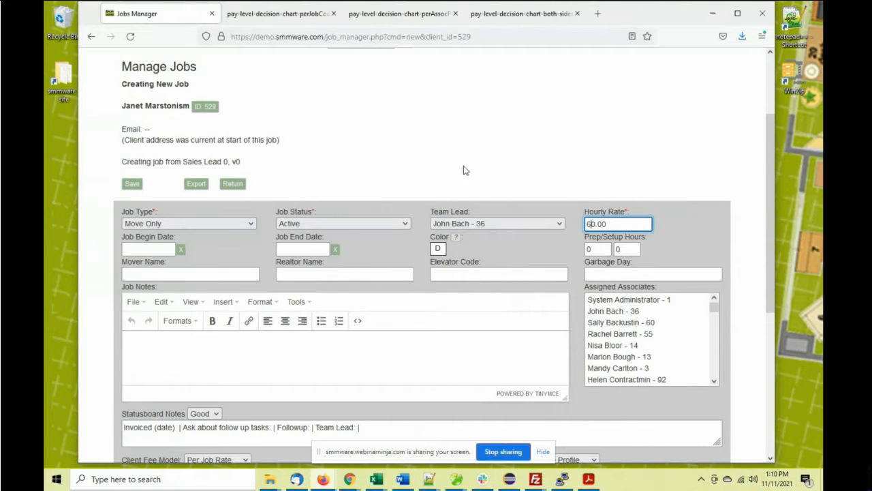
# Prefill the job's new address from Bedford Court
pyautogui.scroll(-3, 464, 170)
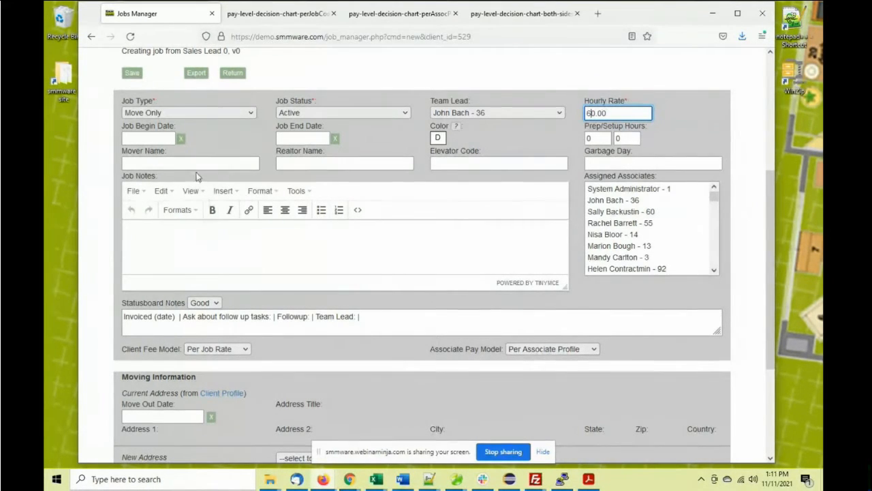
pyautogui.scroll(-3, 213, 233)
pyautogui.scroll(-2, 214, 233)
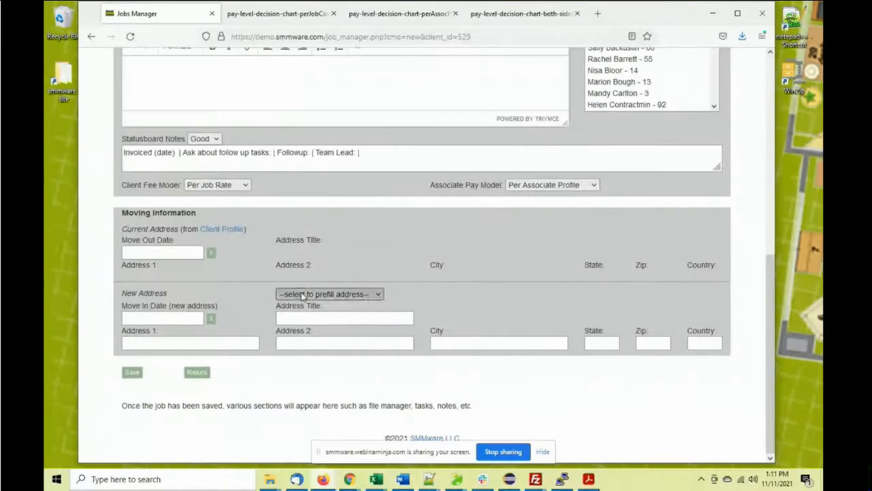
pyautogui.click(302, 294)
pyautogui.click(333, 196)
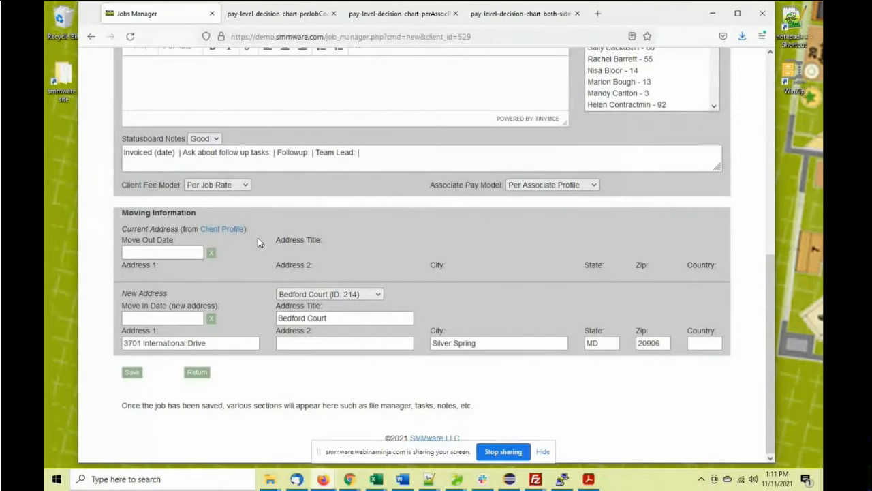
pyautogui.scroll(3, 258, 241)
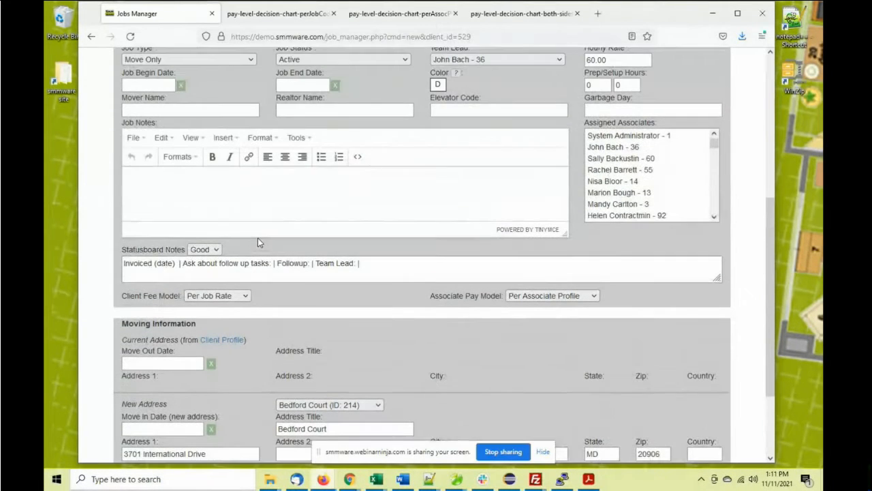
# Keep the Per Job Rate client fee model and save the job
pyautogui.click(217, 298)
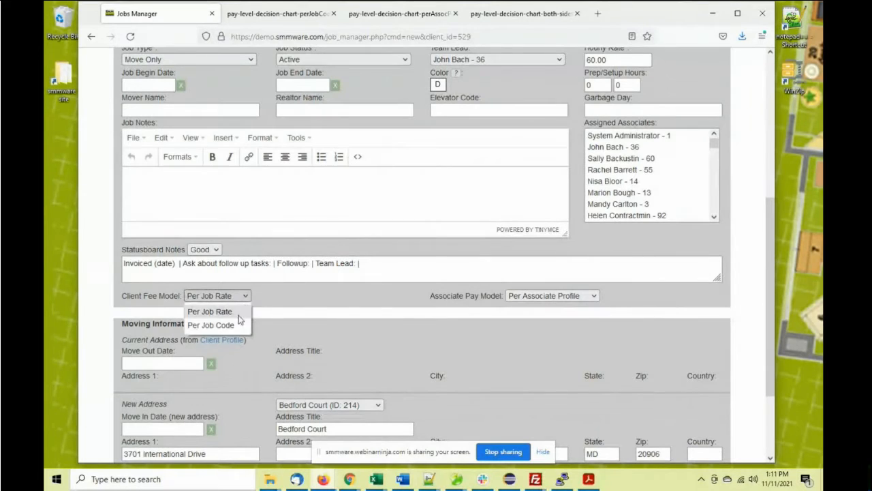
pyautogui.click(289, 207)
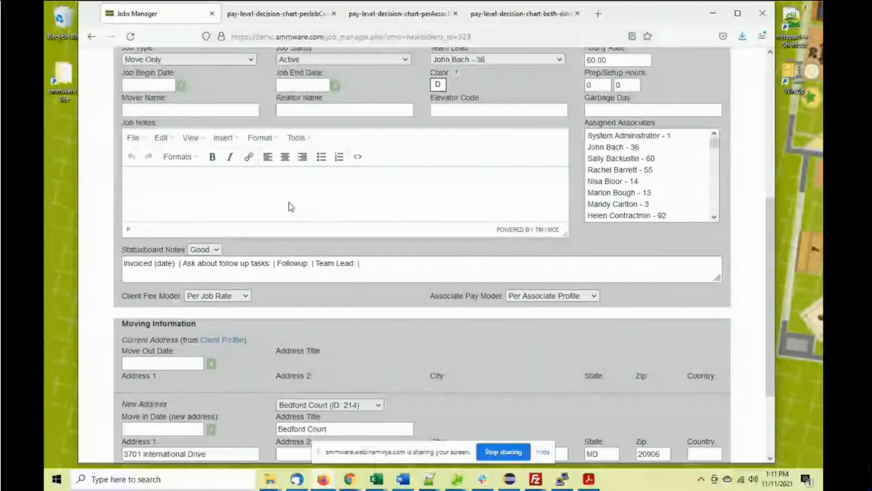
pyautogui.scroll(2, 289, 207)
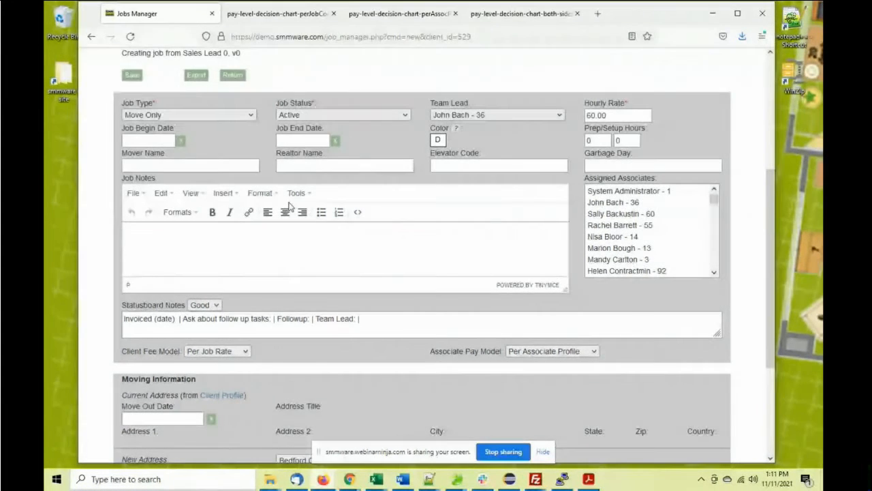
pyautogui.scroll(2, 288, 206)
pyautogui.click(132, 131)
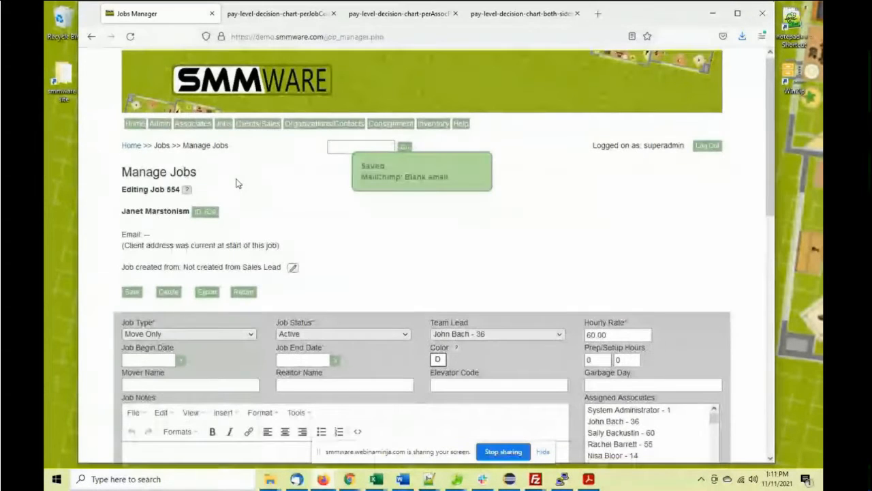
# Expand then collapse the restricted File Manager, and expand the job's regular File Manager instead
pyautogui.scroll(-10, 236, 179)
pyautogui.scroll(-3, 235, 182)
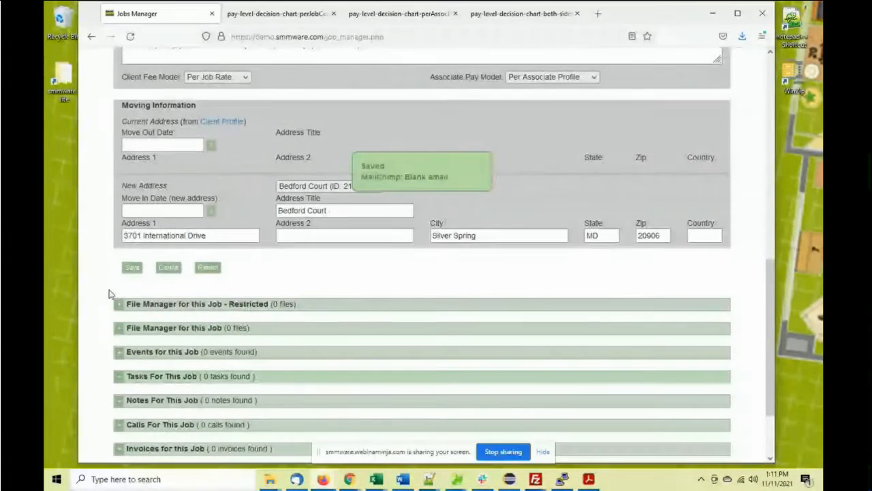
pyautogui.click(119, 304)
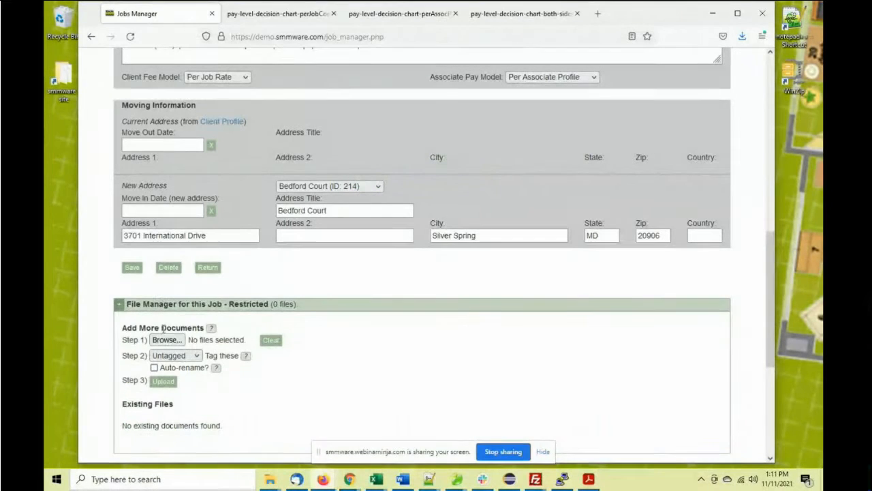
pyautogui.scroll(-3, 184, 298)
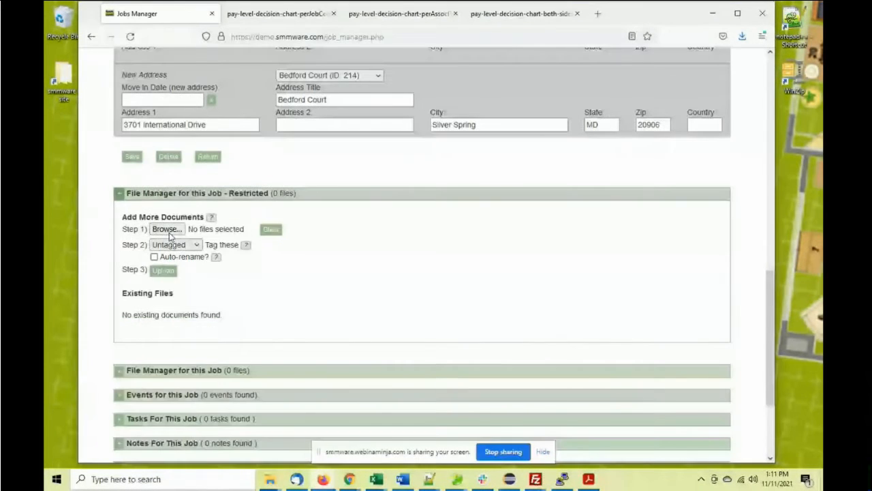
pyautogui.click(118, 198)
pyautogui.click(120, 236)
pyautogui.scroll(-1, 118, 243)
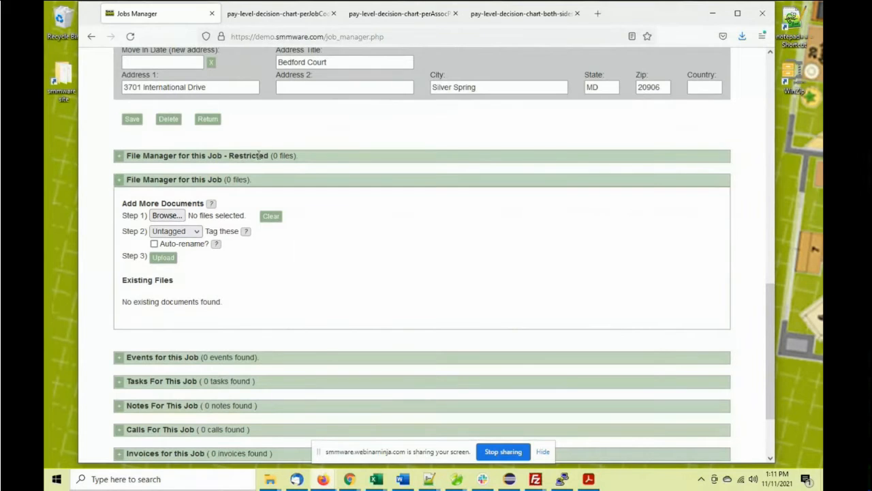
# Choose the first five photos in Sales > sample data > home1 as upload files
pyautogui.moveTo(265, 155); pyautogui.dragTo(182, 179)
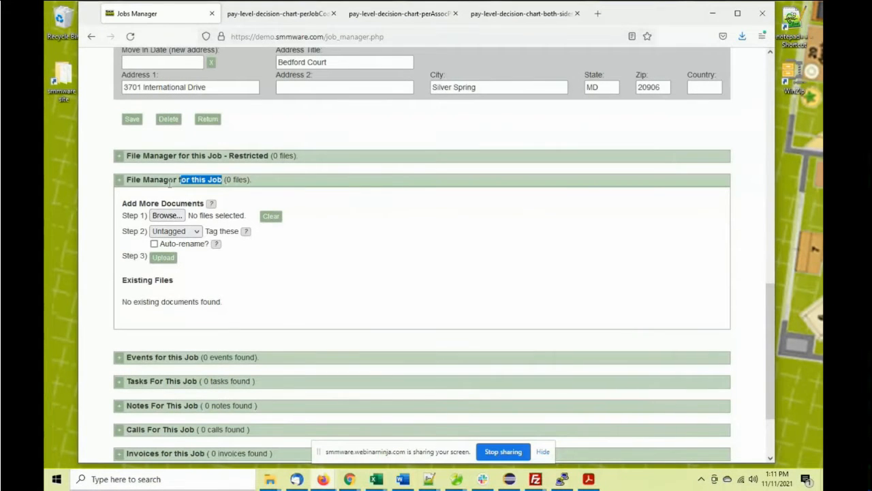
pyautogui.click(174, 216)
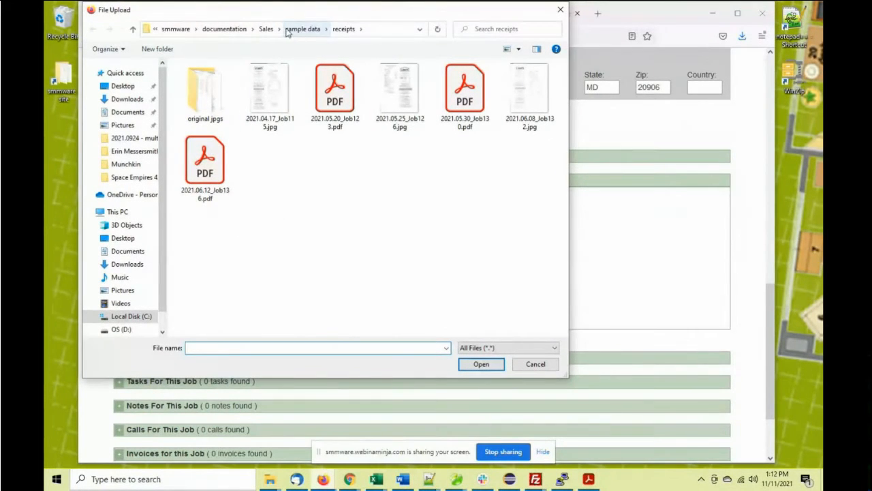
pyautogui.click(266, 29)
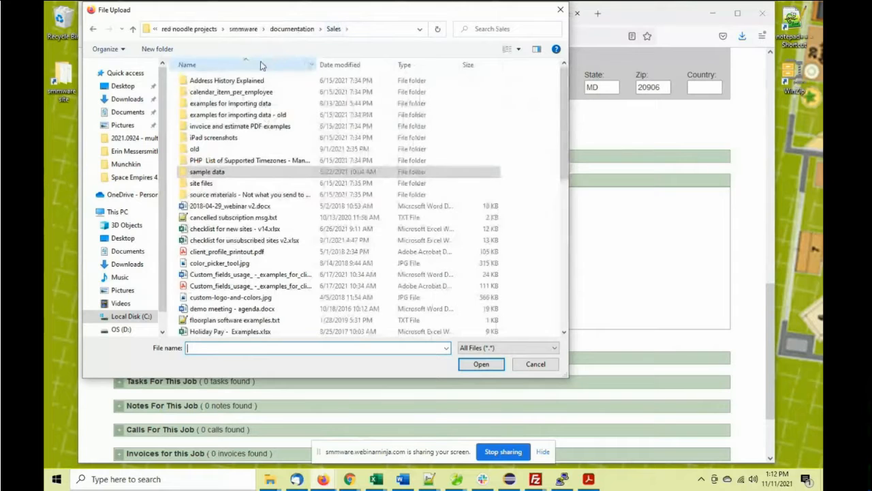
pyautogui.doubleClick(216, 172)
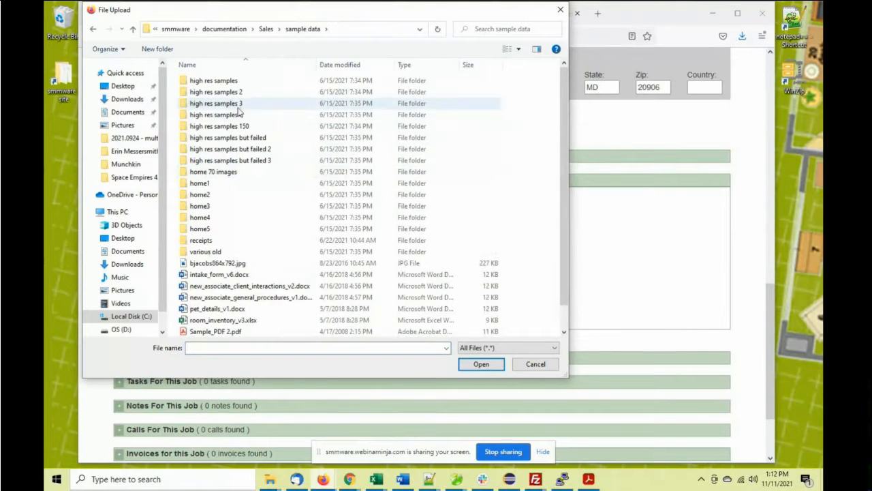
pyautogui.doubleClick(230, 183)
pyautogui.click(215, 97)
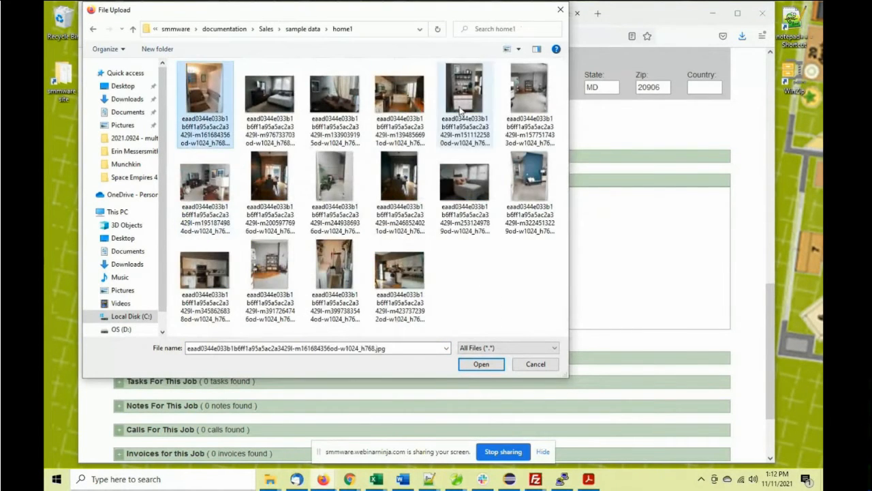
pyautogui.keyDown('shift'); pyautogui.click(465, 102); pyautogui.keyUp('shift')
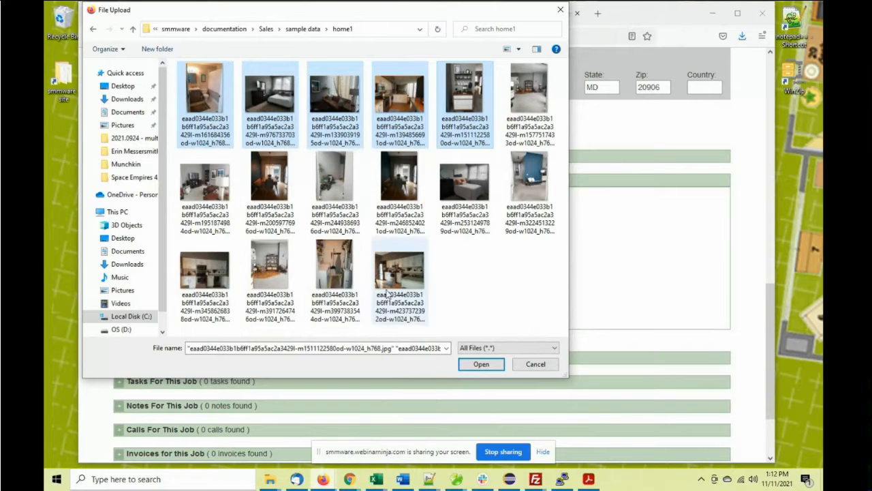
pyautogui.click(480, 365)
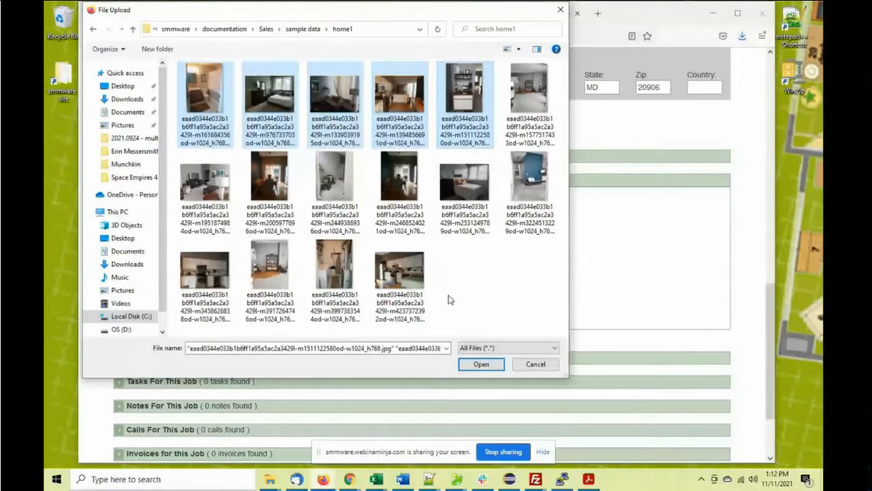
pyautogui.click(481, 363)
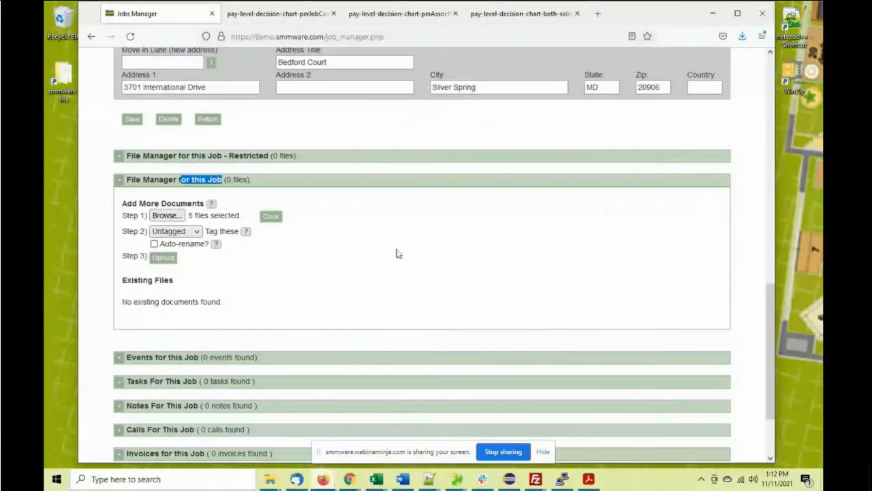
# Tag the five photos Bedroom1, enable Auto-rename, and upload them to the job
pyautogui.click(340, 205)
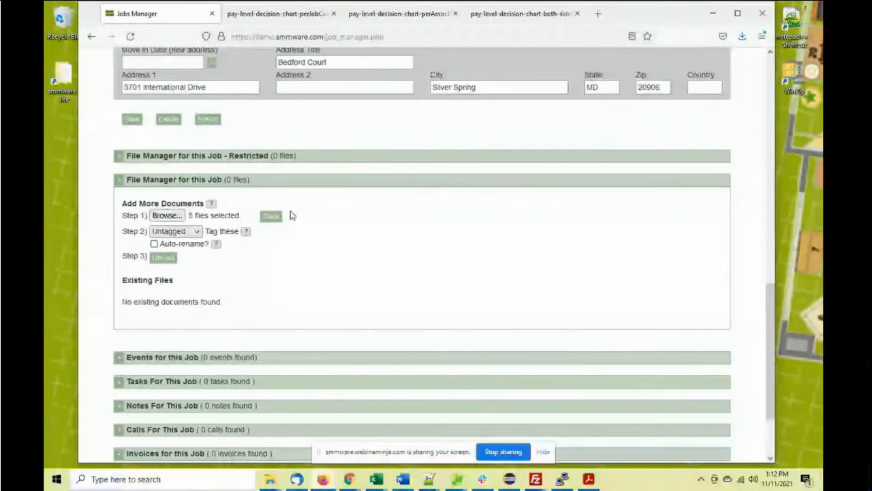
pyautogui.click(186, 232)
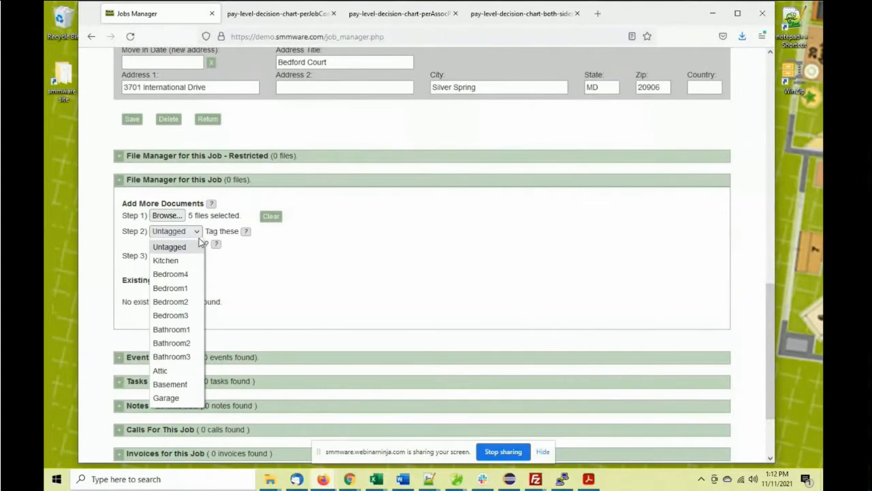
pyautogui.click(192, 287)
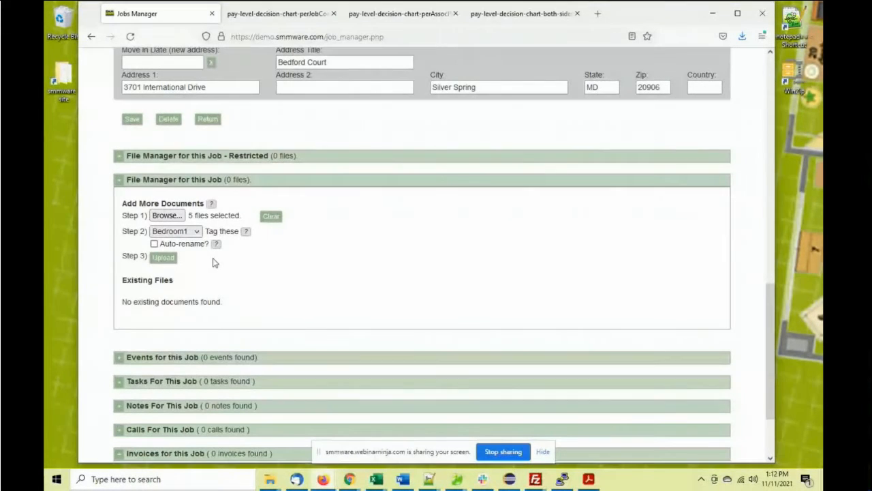
pyautogui.click(154, 244)
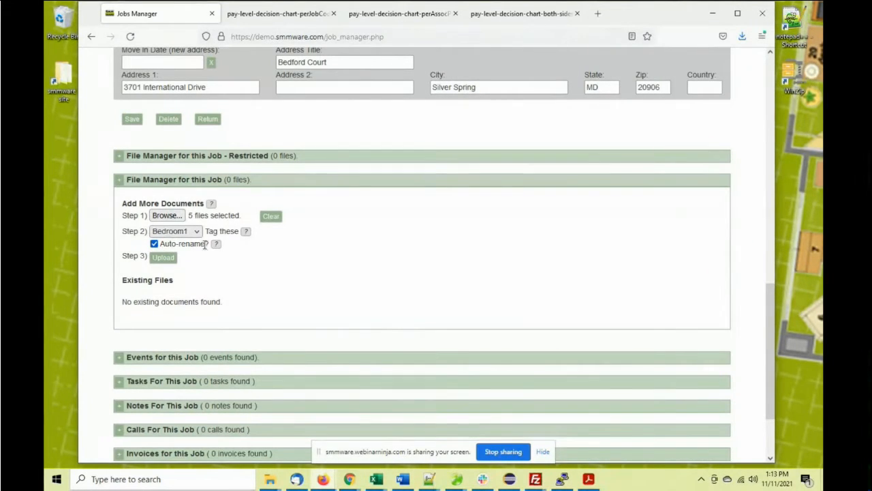
pyautogui.click(162, 257)
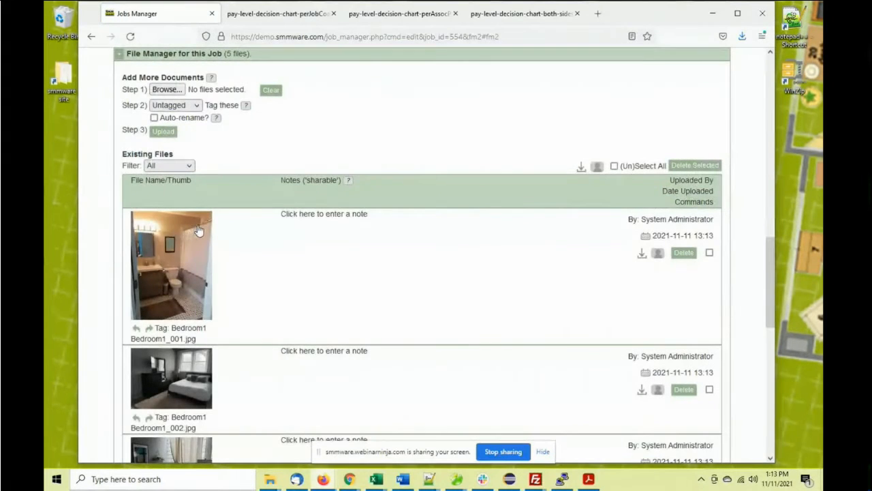
# Save the note 'The adult son would like this particular bed' on Bedroom1_002
pyautogui.scroll(-3, 198, 232)
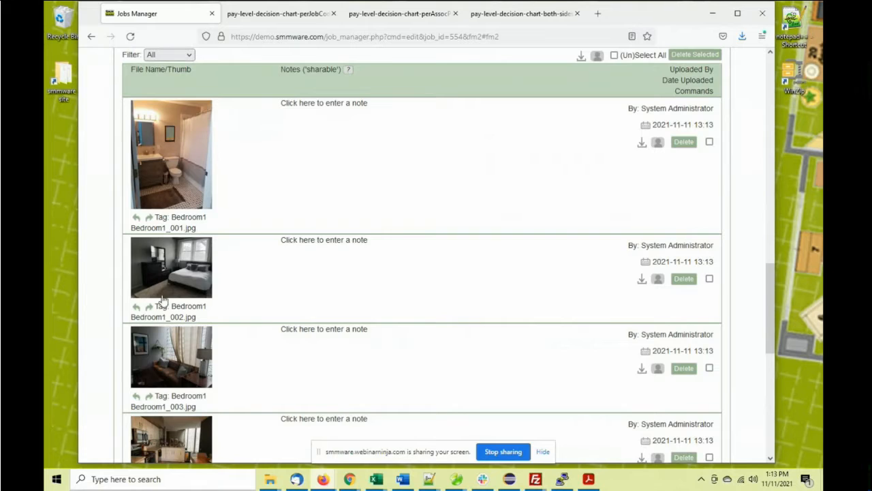
pyautogui.scroll(-2, 164, 300)
pyautogui.scroll(-3, 170, 298)
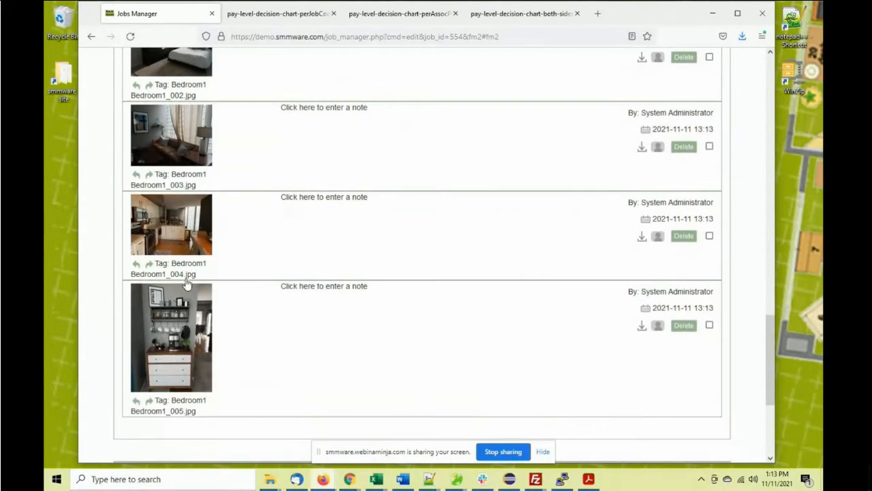
pyautogui.scroll(8, 186, 283)
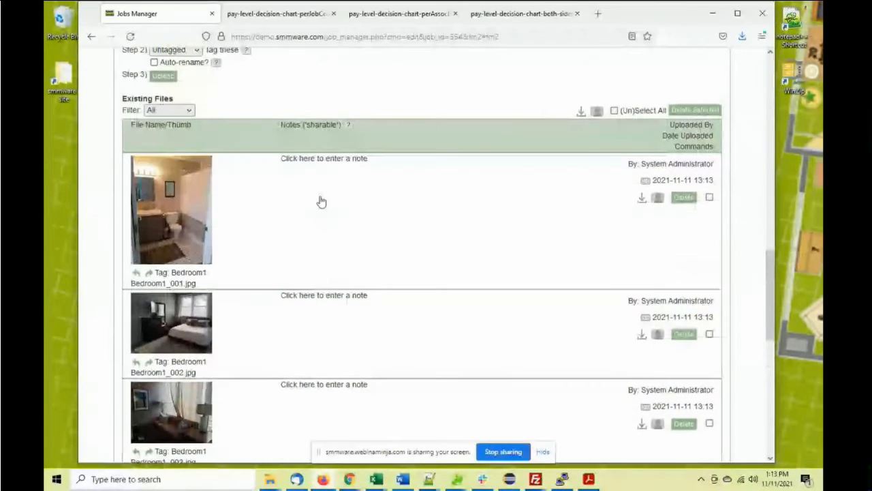
pyautogui.scroll(-3, 303, 238)
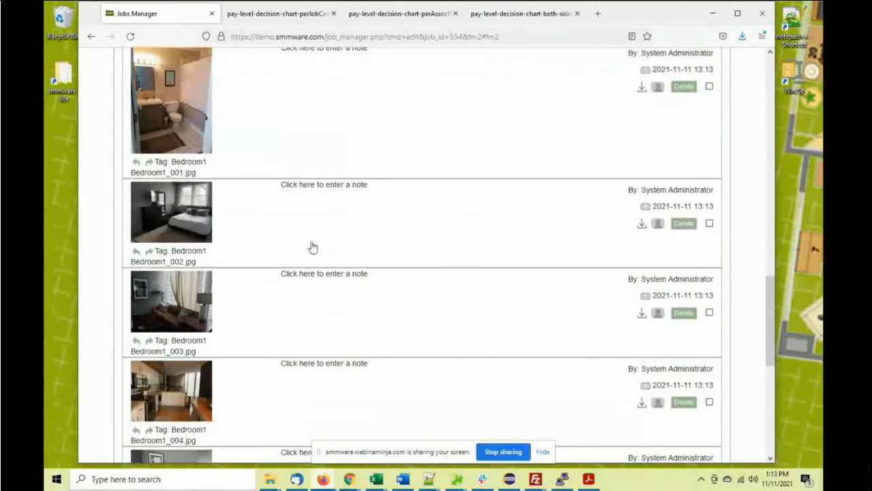
pyautogui.click(331, 220)
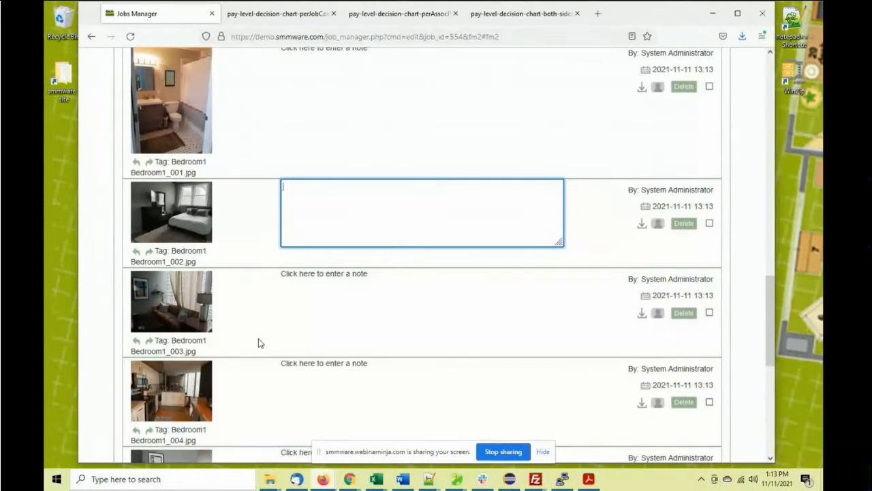
pyautogui.write('The')
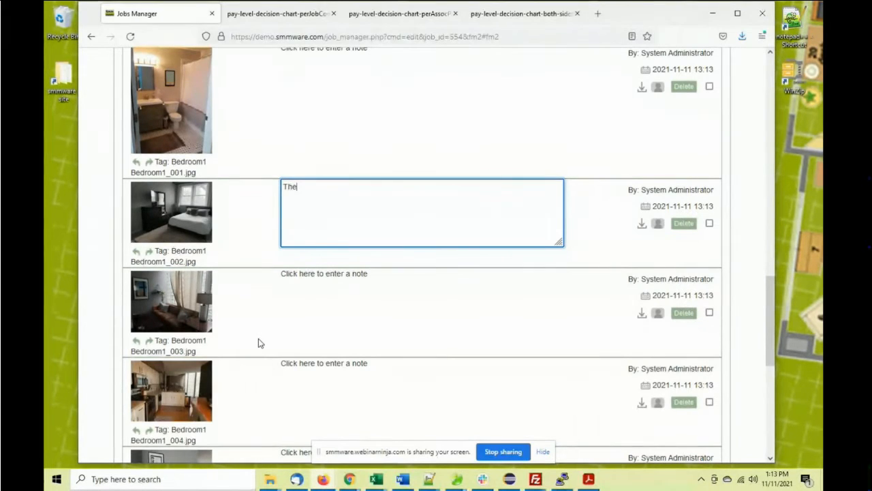
pyautogui.write(' adult son would ')
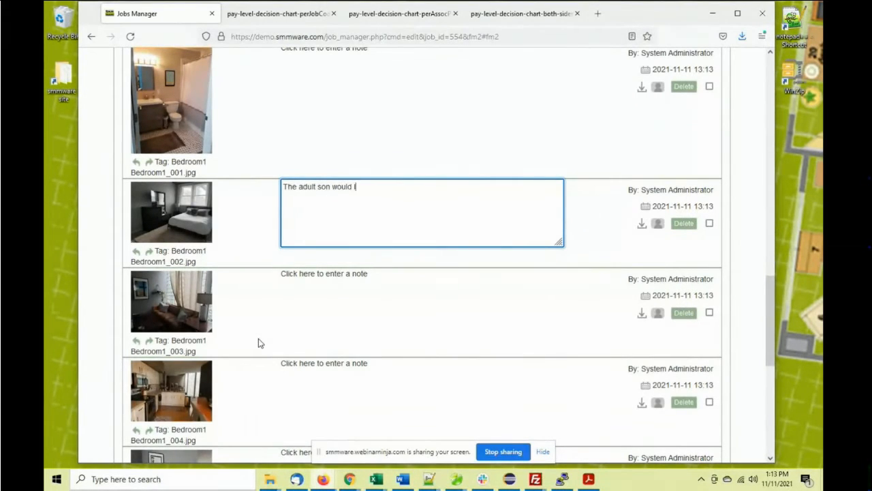
pyautogui.write('like this par')
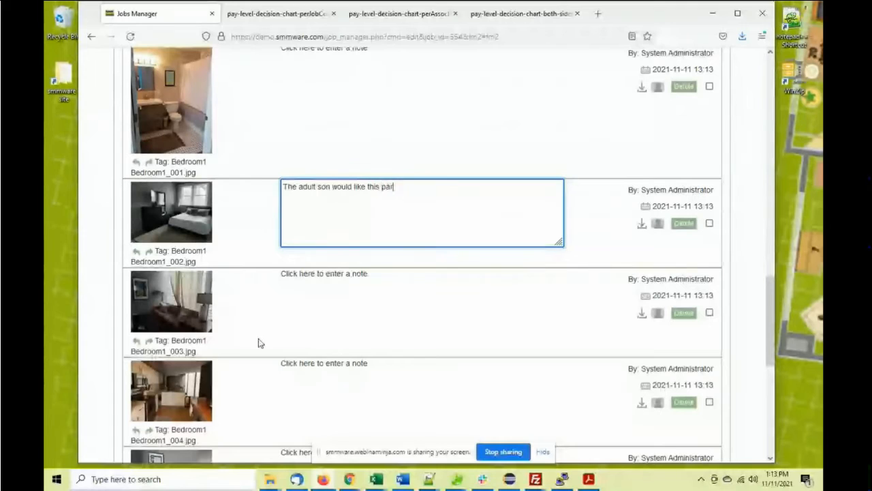
pyautogui.write('ticular bed')
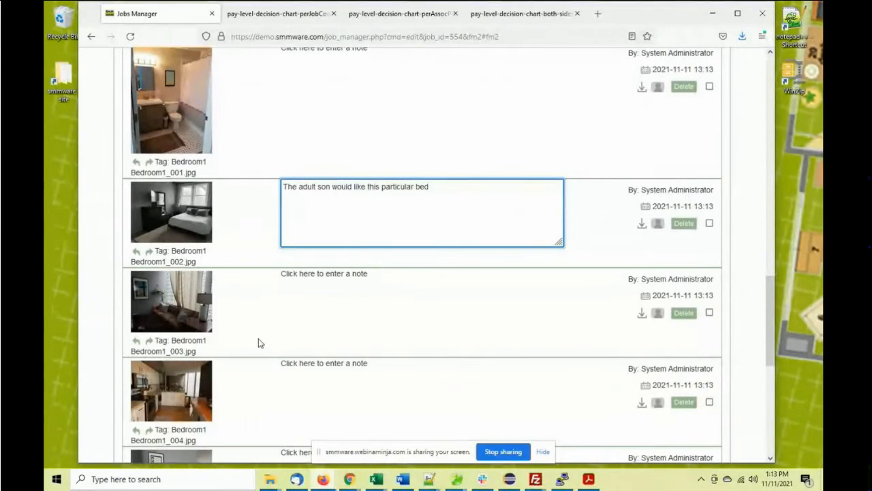
pyautogui.click(249, 213)
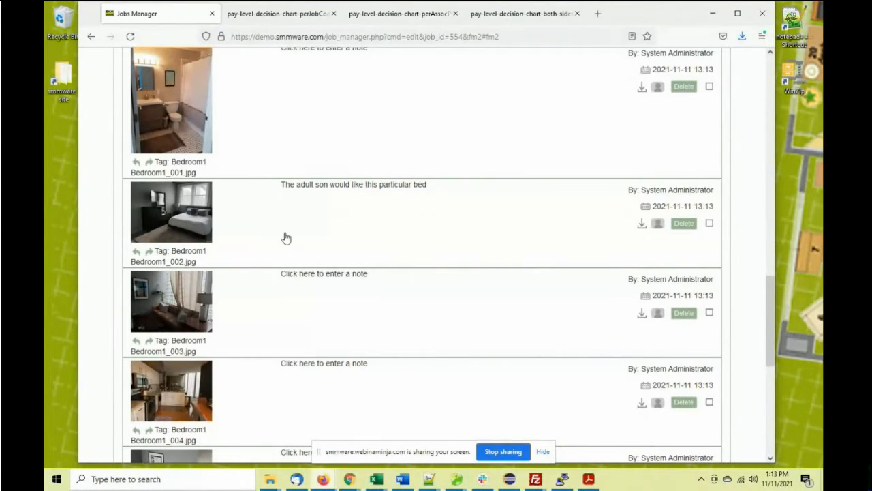
# View the bedroom photos full size, from Bedroom1_002 to Bedroom1_005 and back, then close the viewer
pyautogui.click(190, 217)
pyautogui.click(470, 218)
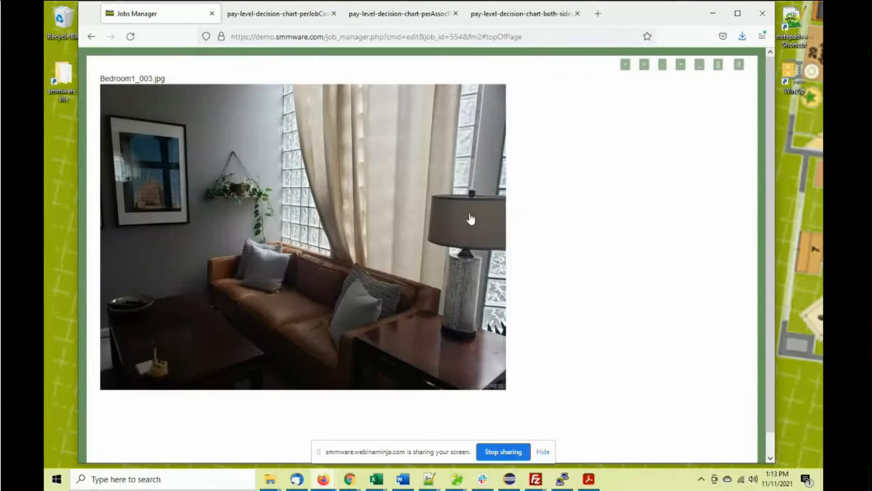
pyautogui.click(477, 218)
pyautogui.click(479, 218)
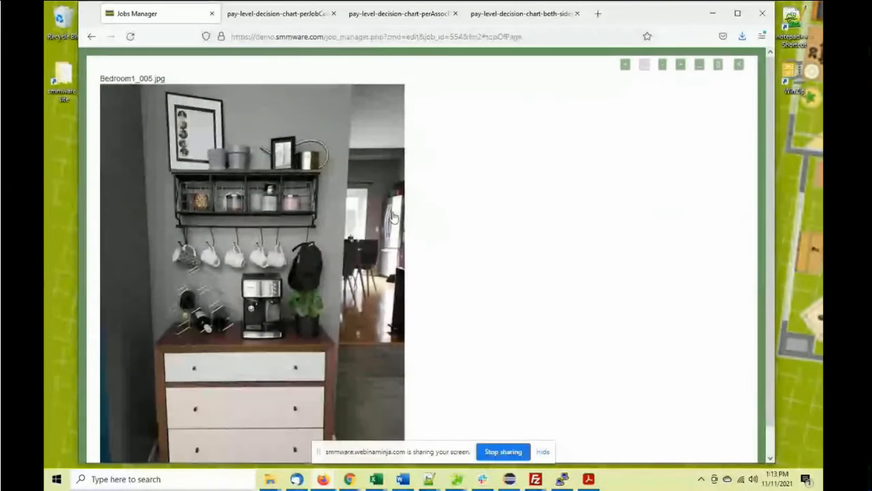
pyautogui.click(137, 218)
pyautogui.click(136, 220)
pyautogui.click(136, 219)
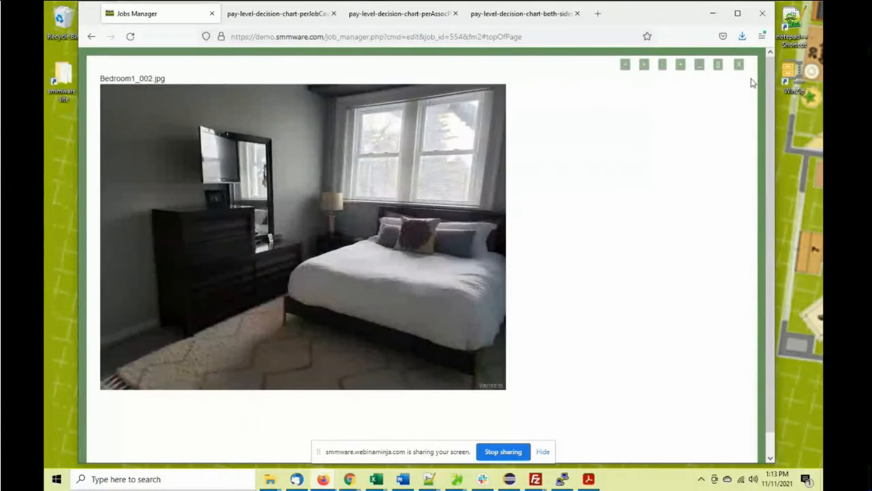
pyautogui.click(737, 64)
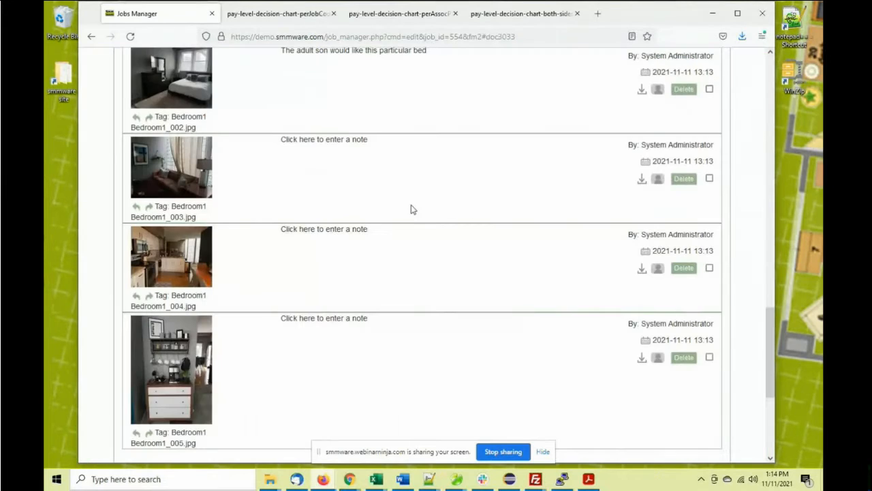
# Share Bedroom1_004.jpg with a contact from the dropdown, save, and close the sharing page
pyautogui.click(658, 269)
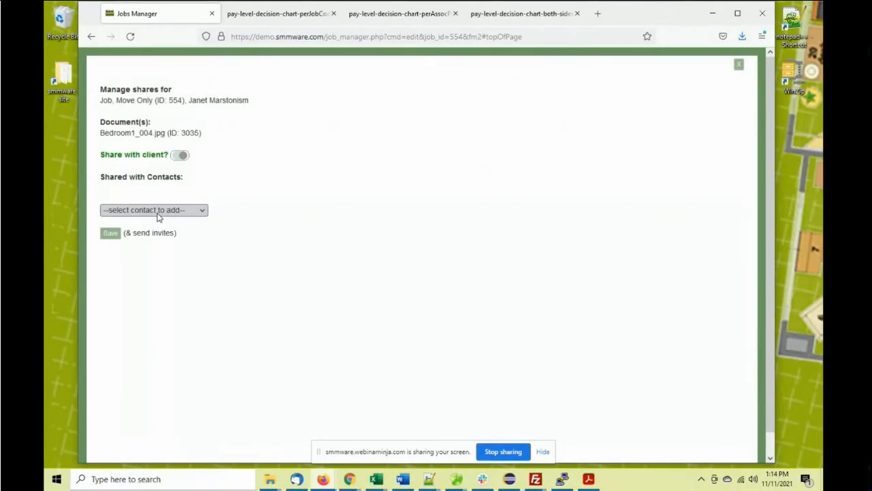
pyautogui.click(157, 216)
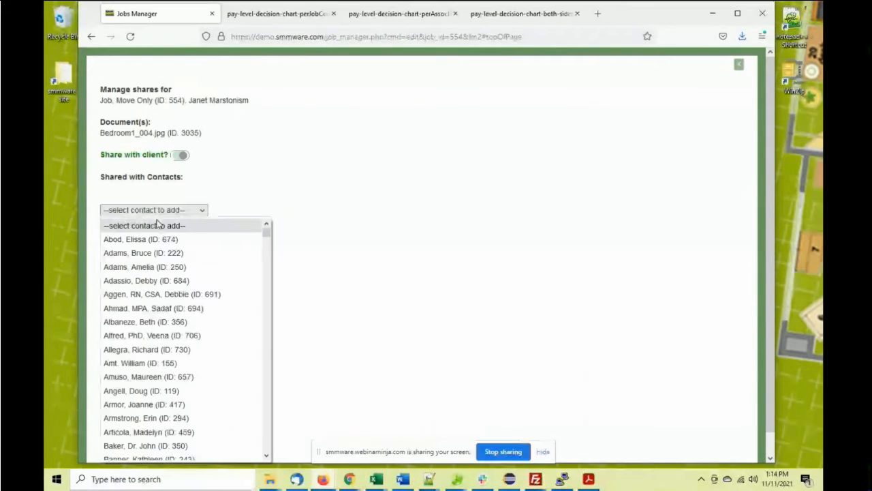
pyautogui.click(171, 279)
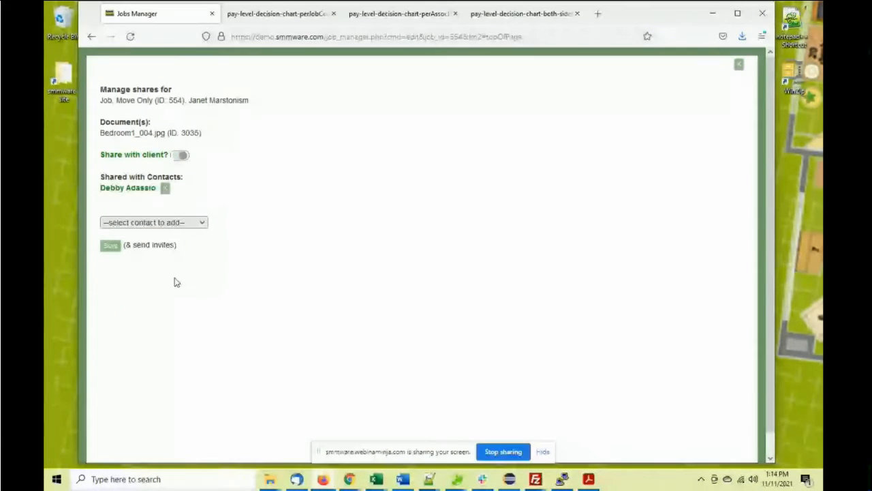
pyautogui.click(111, 246)
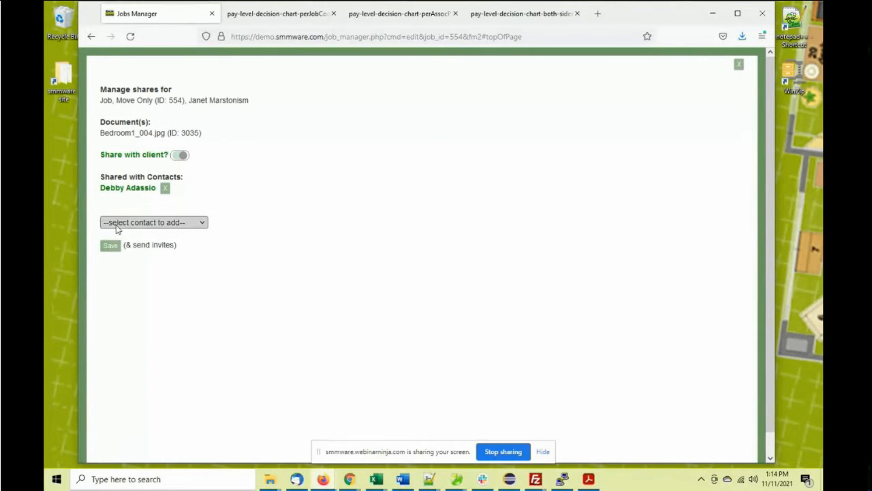
pyautogui.click(739, 66)
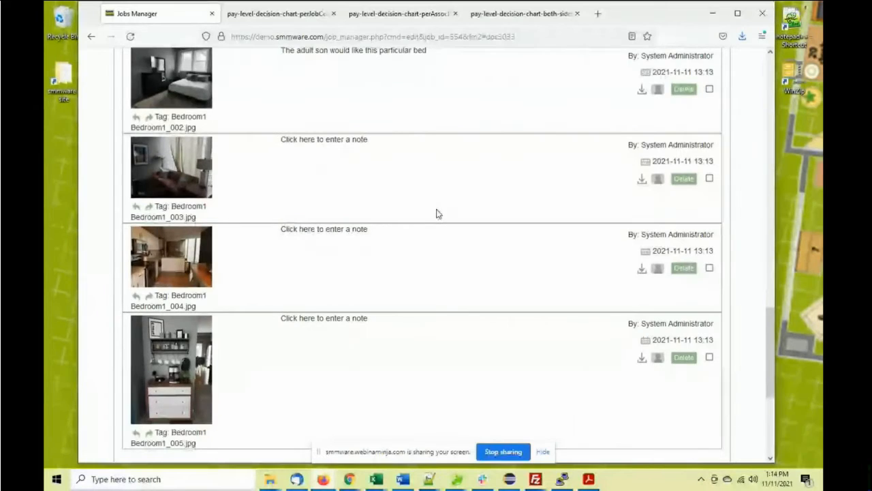
# Go from Associates > Associate Manager to Admin > Settings and scroll its numbered panels
pyautogui.scroll(4, 381, 203)
pyautogui.scroll(10, 364, 200)
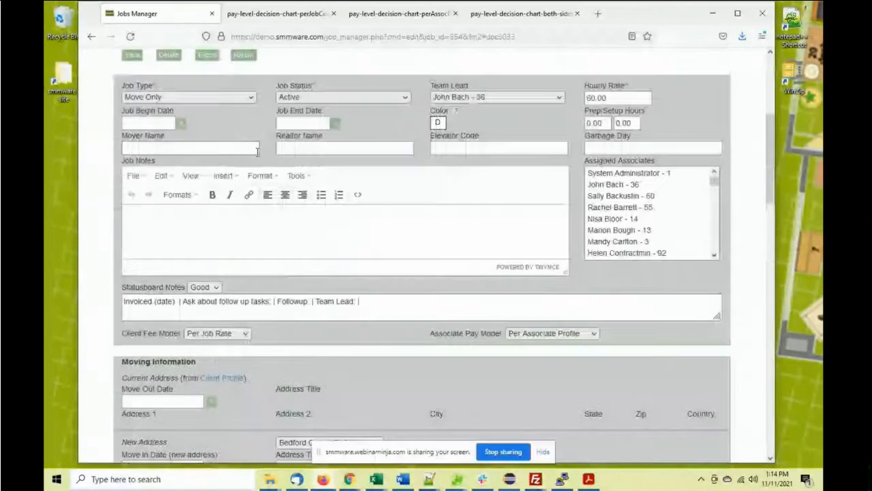
pyautogui.scroll(2, 256, 157)
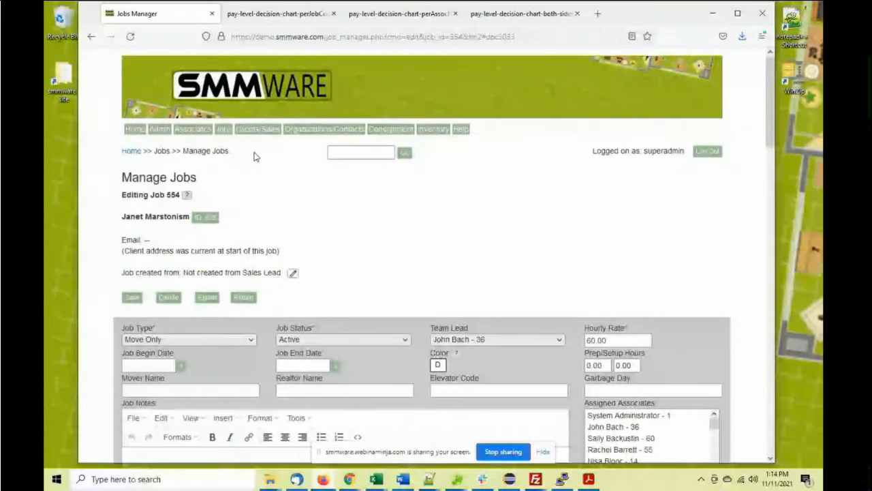
pyautogui.click(195, 132)
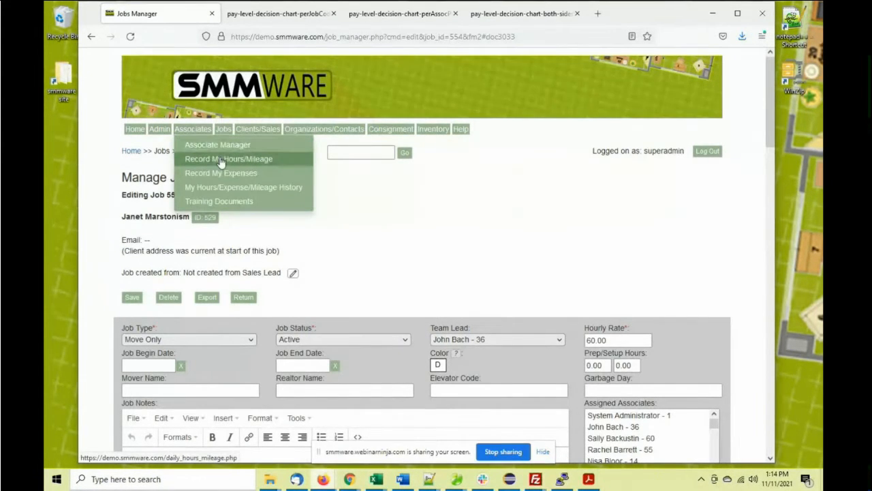
pyautogui.click(197, 145)
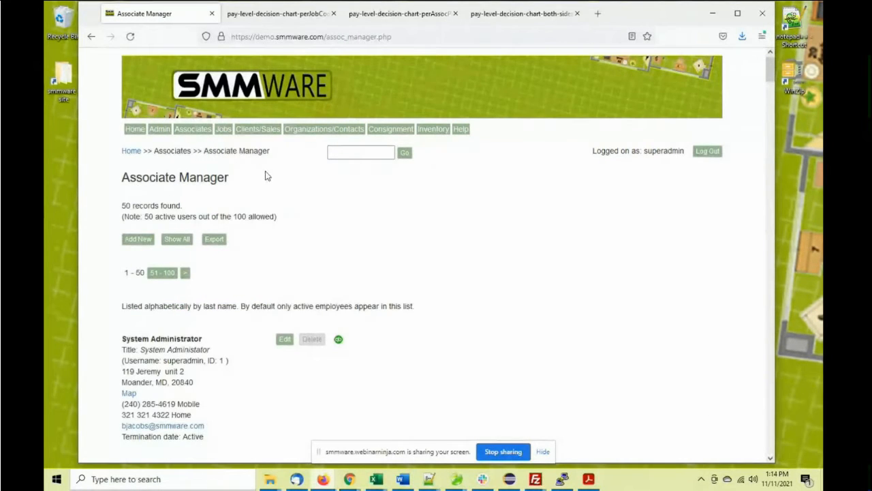
pyautogui.click(162, 132)
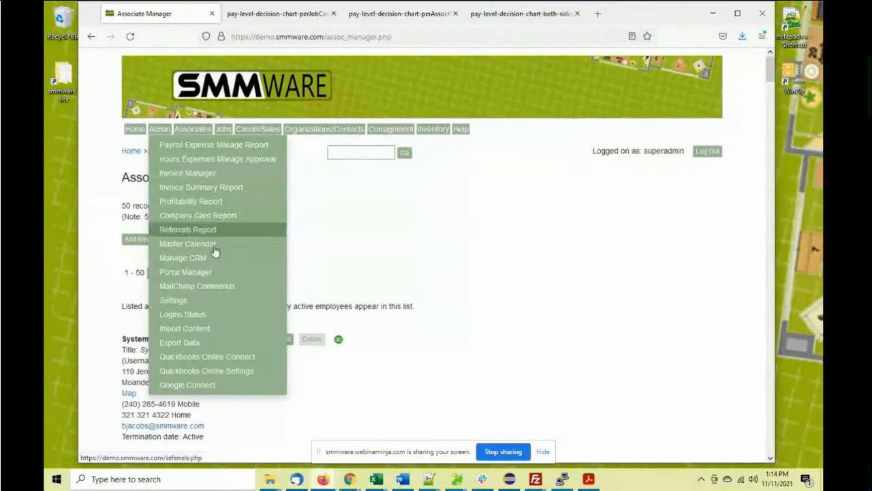
pyautogui.click(219, 301)
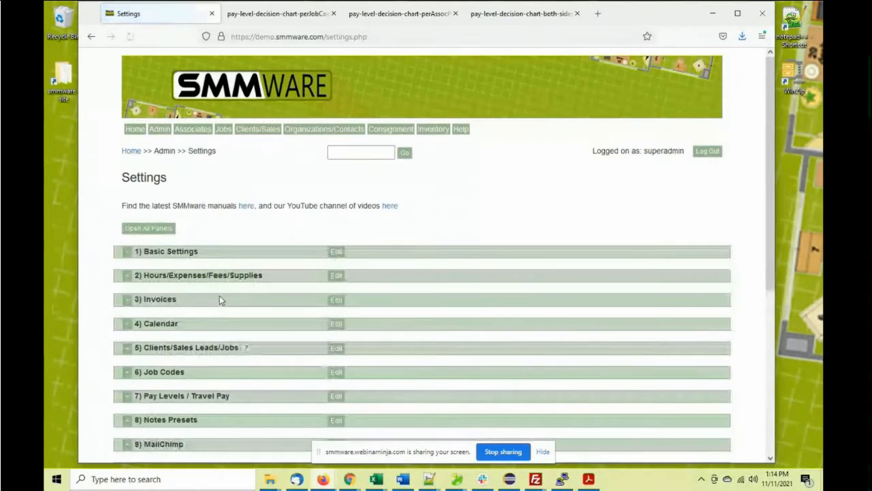
pyautogui.scroll(-3, 239, 243)
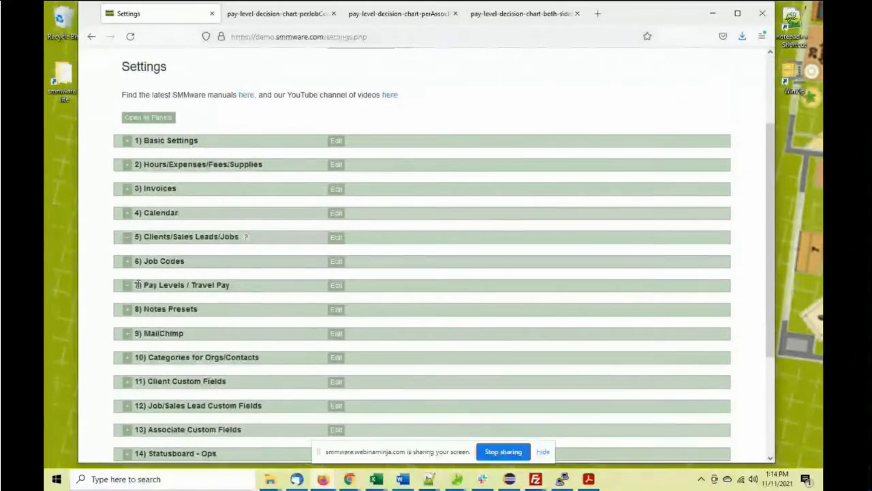
# Edit '7) Pay Levels / Travel Pay' and review the four pay levels and mileage rates
pyautogui.click(336, 285)
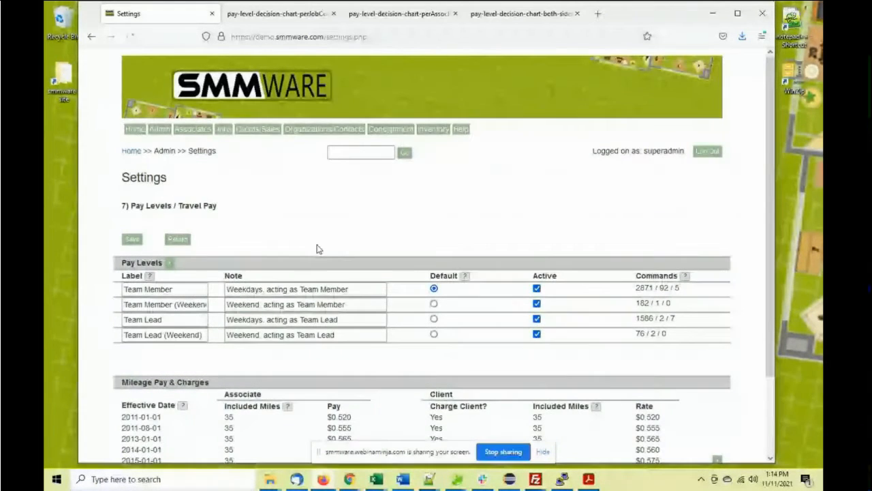
pyautogui.scroll(-3, 313, 211)
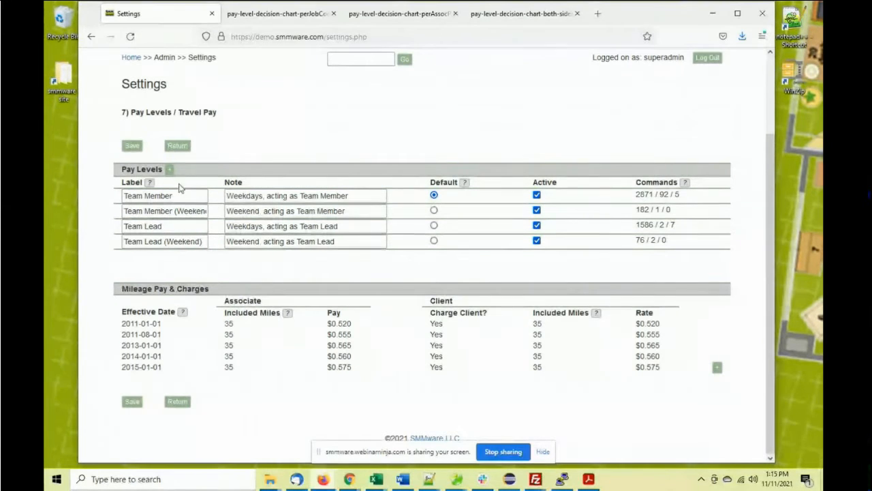
pyautogui.scroll(3, 179, 148)
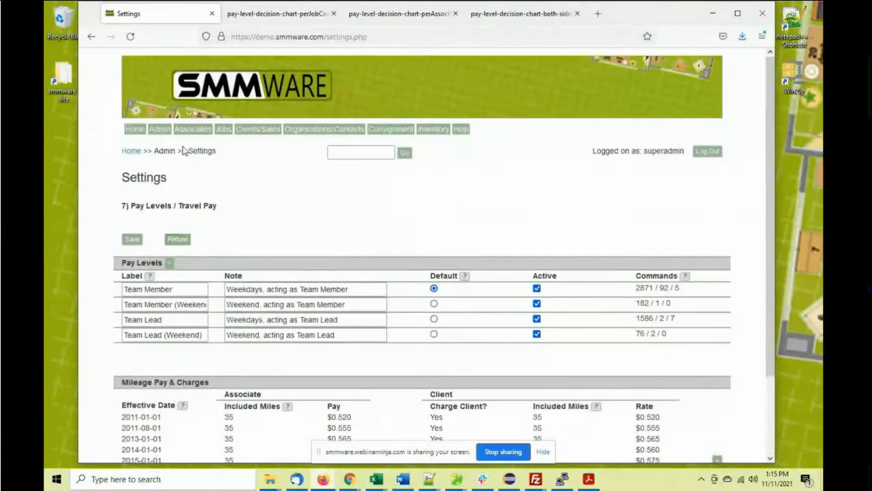
pyautogui.moveTo(188, 137)
pyautogui.click(194, 155)
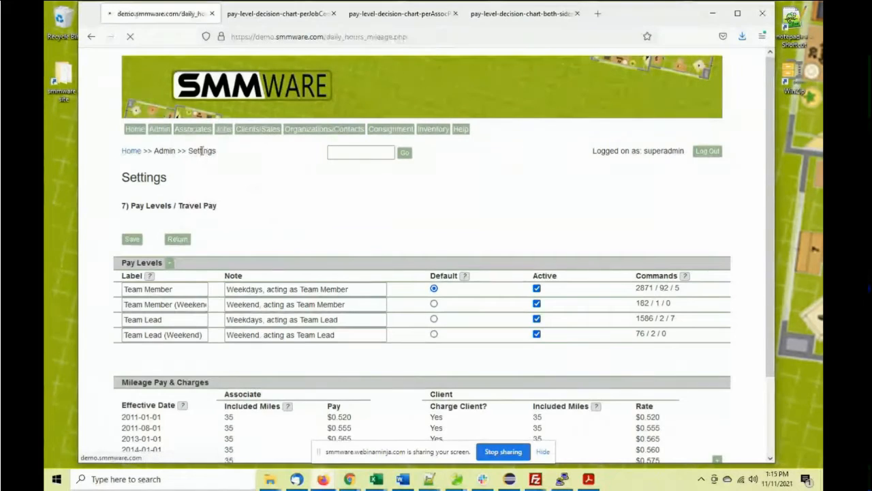
pyautogui.click(218, 143)
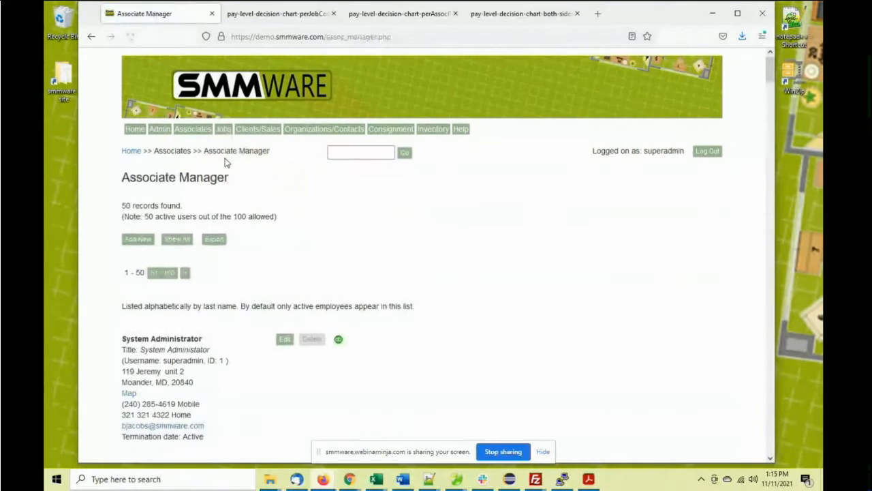
pyautogui.scroll(-5, 217, 233)
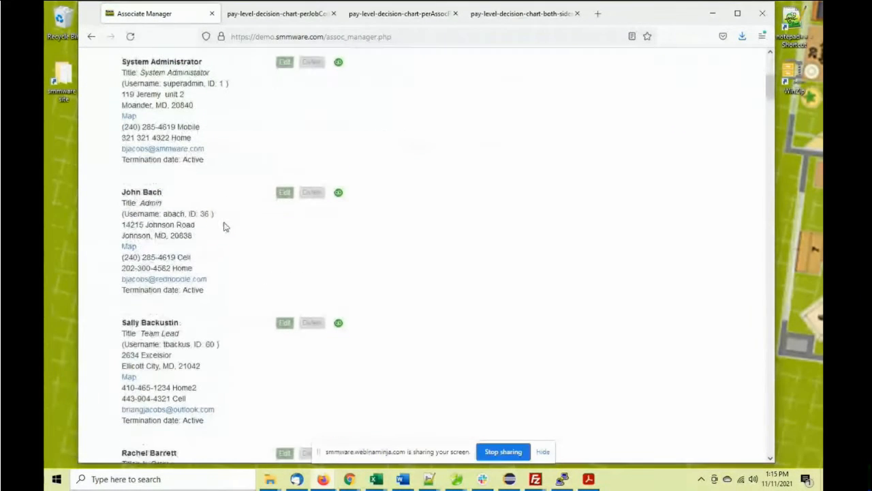
pyautogui.click(284, 194)
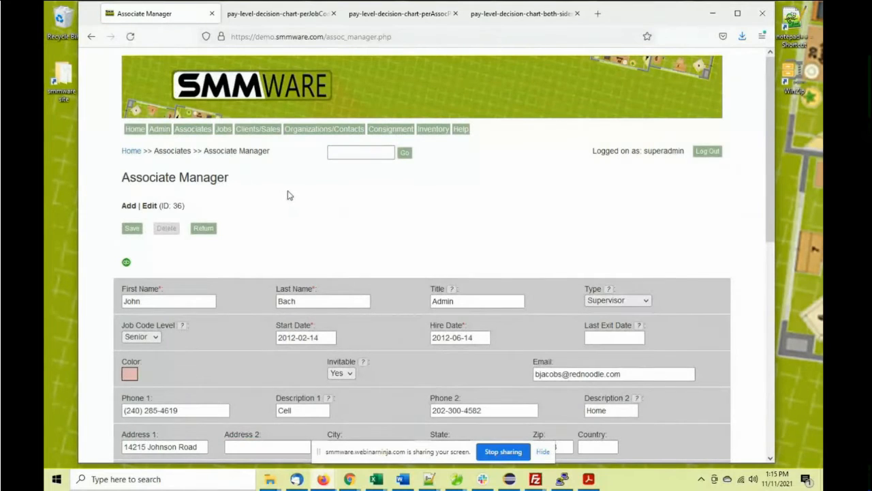
pyautogui.scroll(-6, 304, 204)
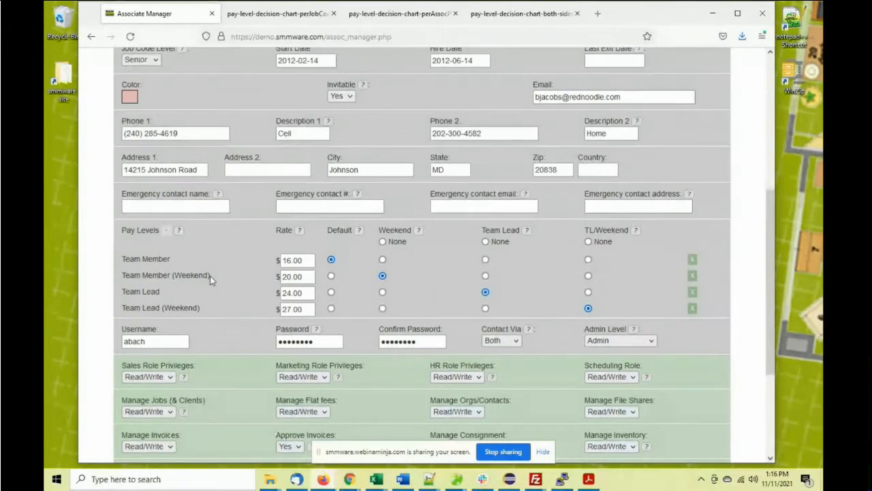
pyautogui.moveTo(211, 277); pyautogui.dragTo(174, 278)
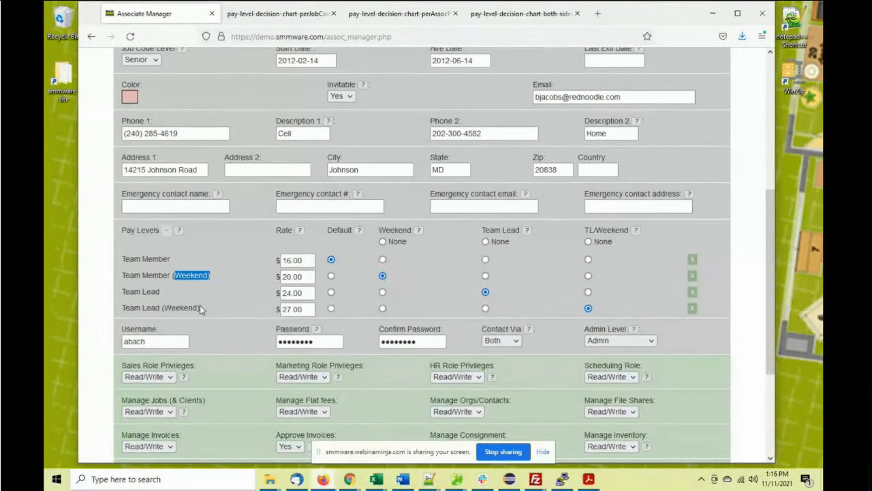
pyautogui.moveTo(200, 307); pyautogui.dragTo(165, 307)
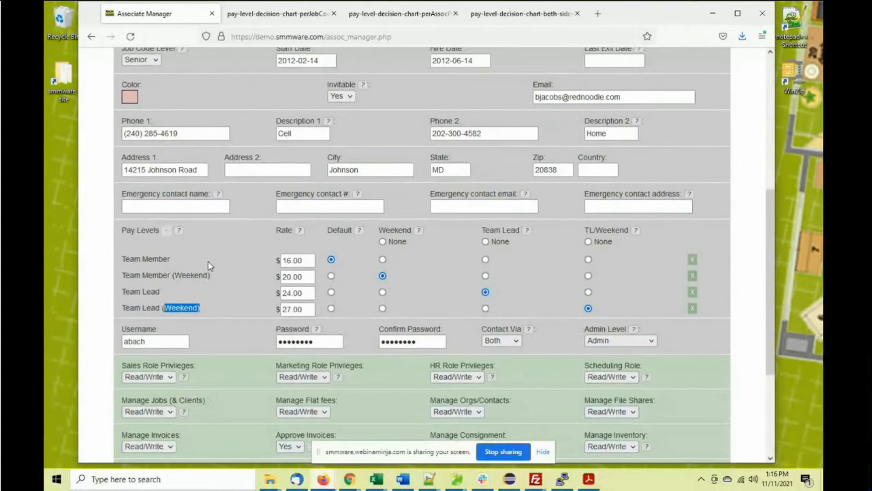
pyautogui.scroll(3, 208, 261)
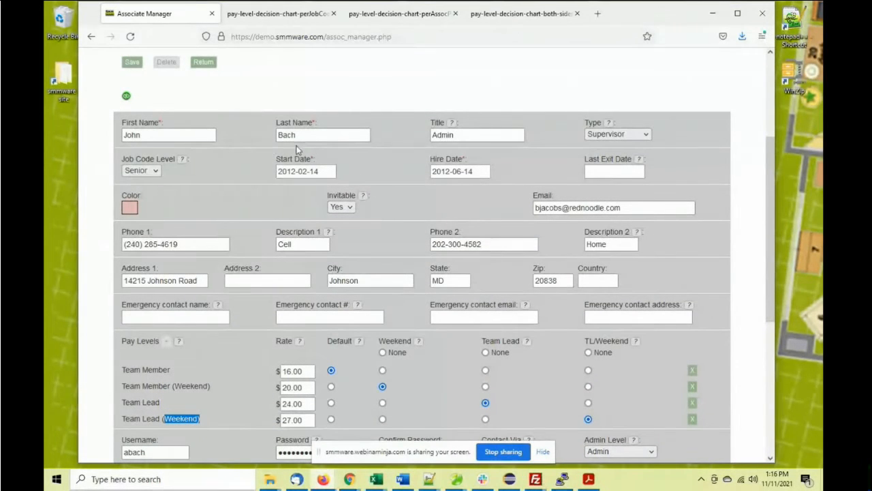
pyautogui.scroll(-3, 393, 245)
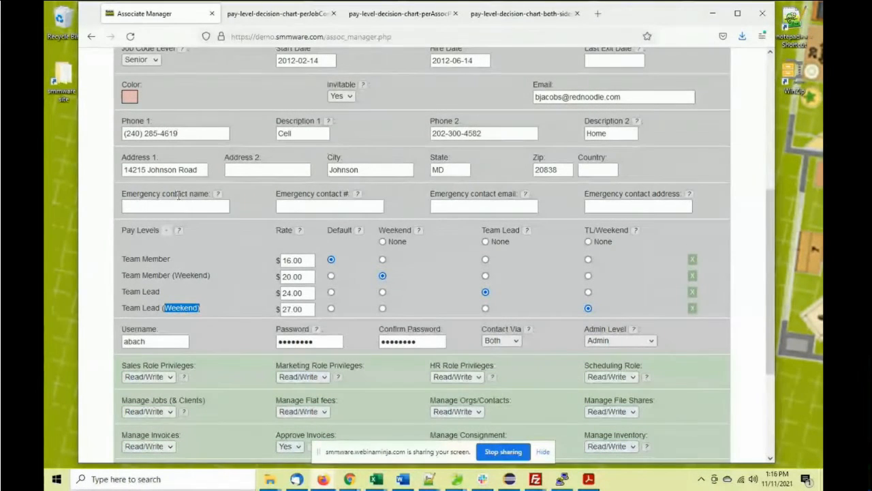
pyautogui.scroll(-2, 182, 195)
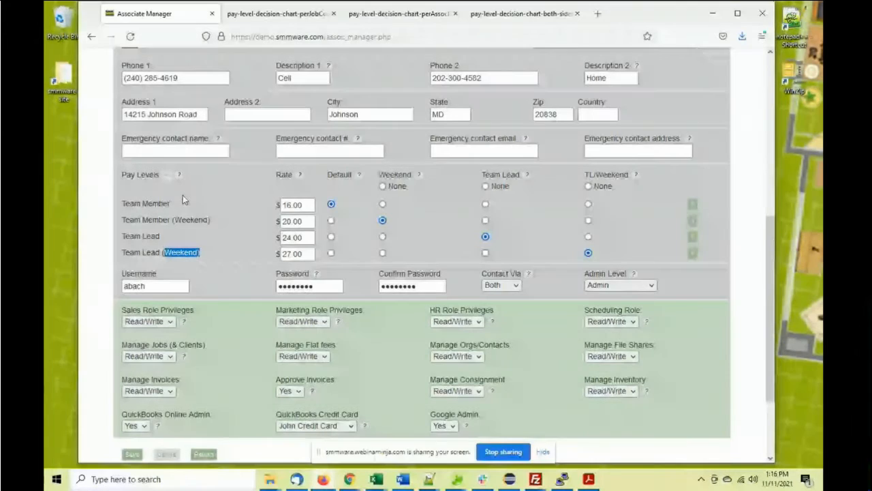
pyautogui.scroll(-2, 177, 267)
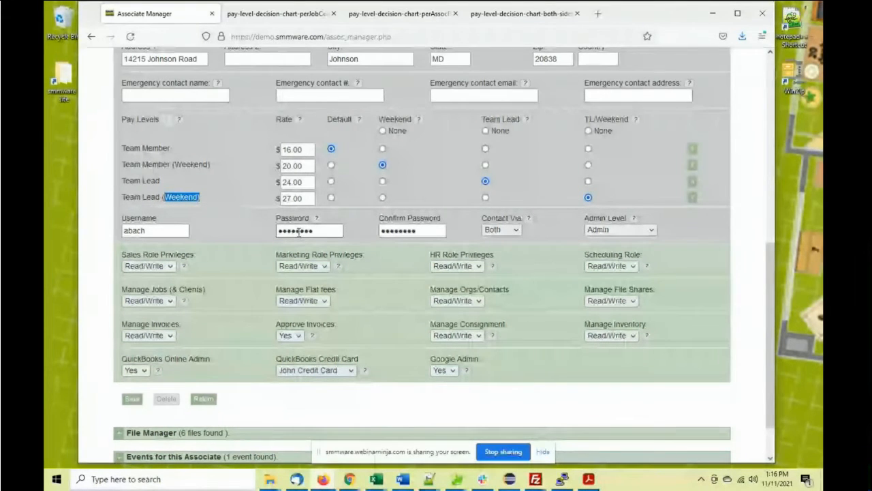
pyautogui.scroll(5, 298, 231)
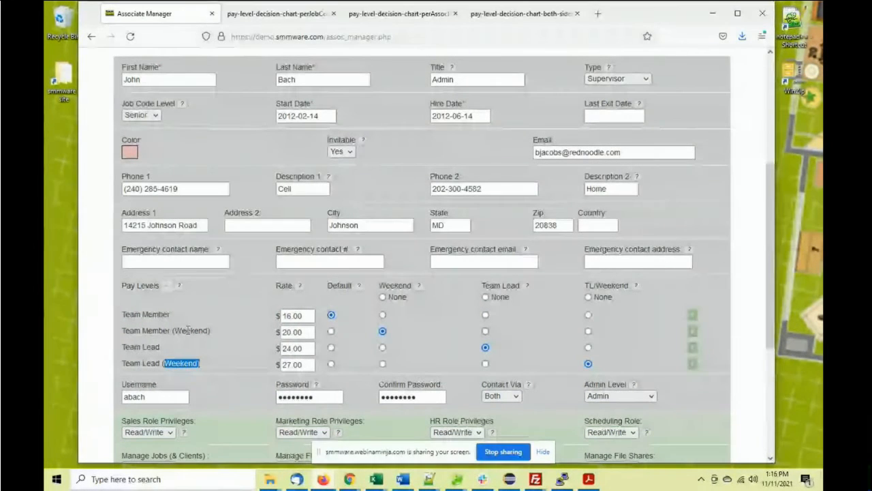
pyautogui.scroll(1, 197, 318)
pyautogui.scroll(6, 197, 317)
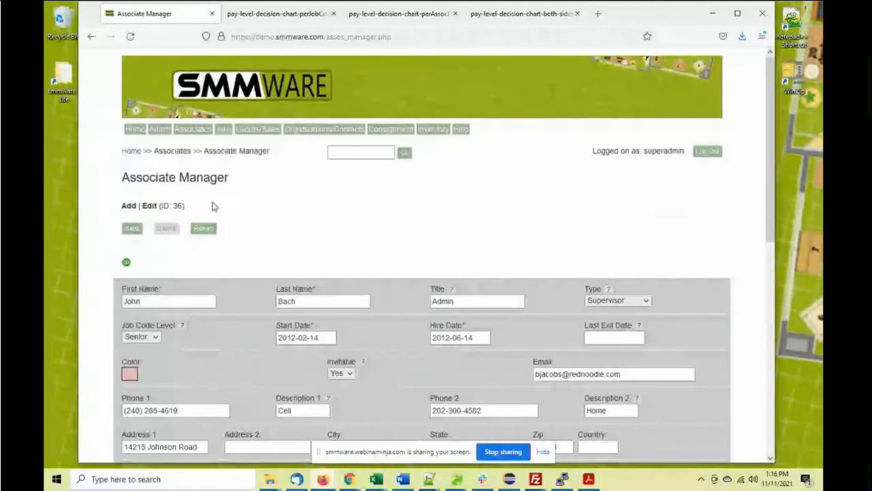
# Open Record My Hours/Mileage and select the associate the hours are for
pyautogui.moveTo(200, 136)
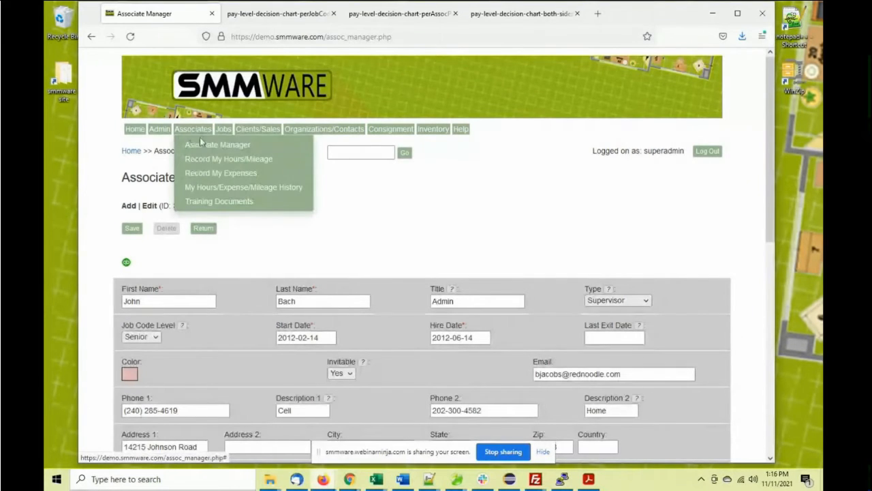
pyautogui.click(238, 158)
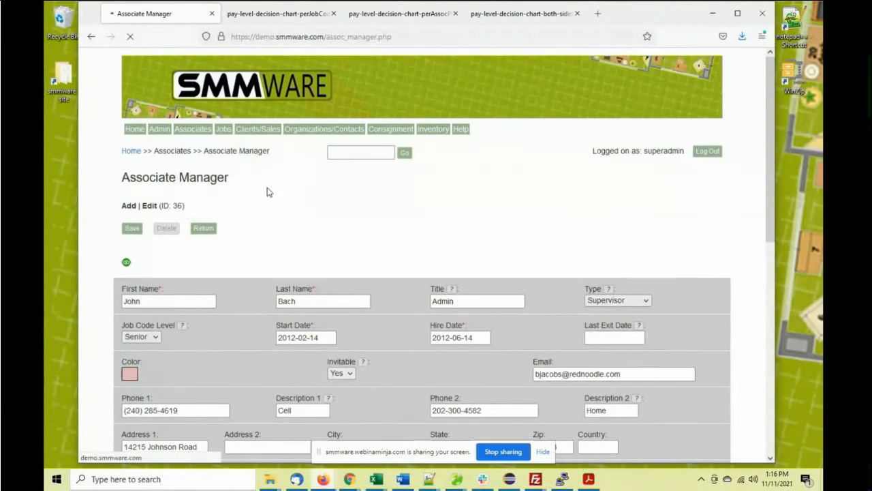
pyautogui.click(238, 207)
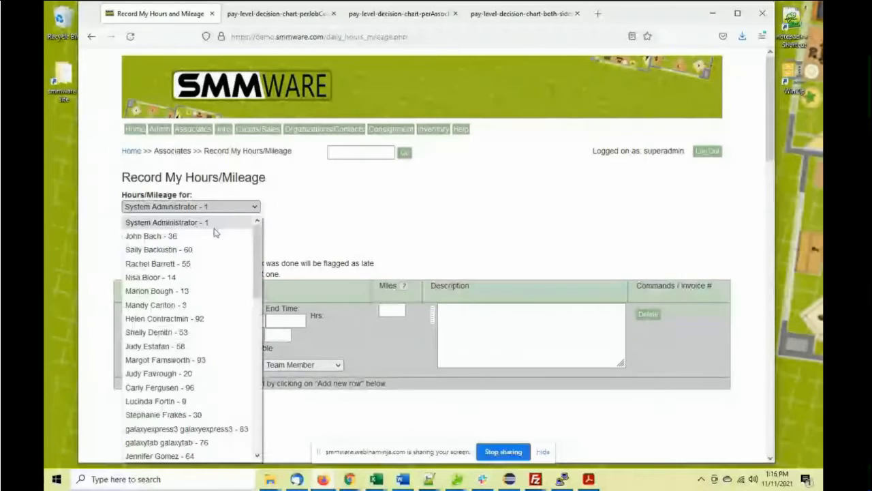
pyautogui.click(219, 236)
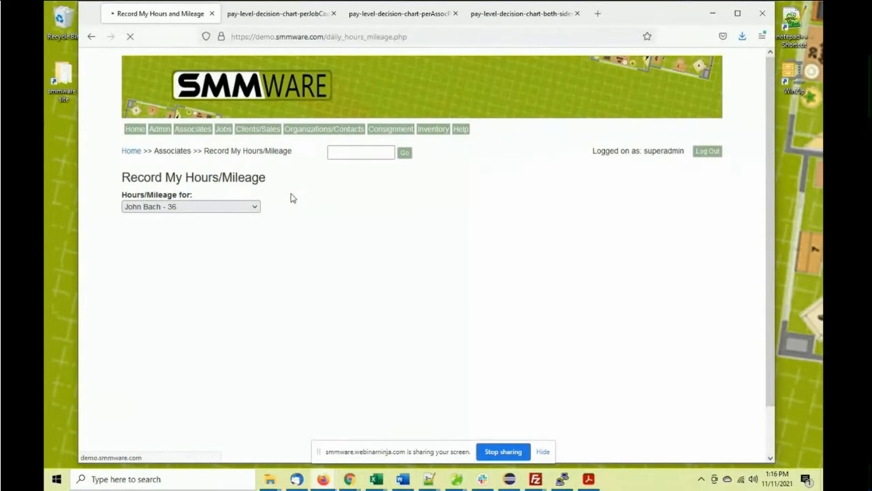
# Date the entry November 9, 2021, assign a Move Only job, and view the pay levels
pyautogui.scroll(-1, 295, 197)
pyautogui.scroll(-1, 295, 196)
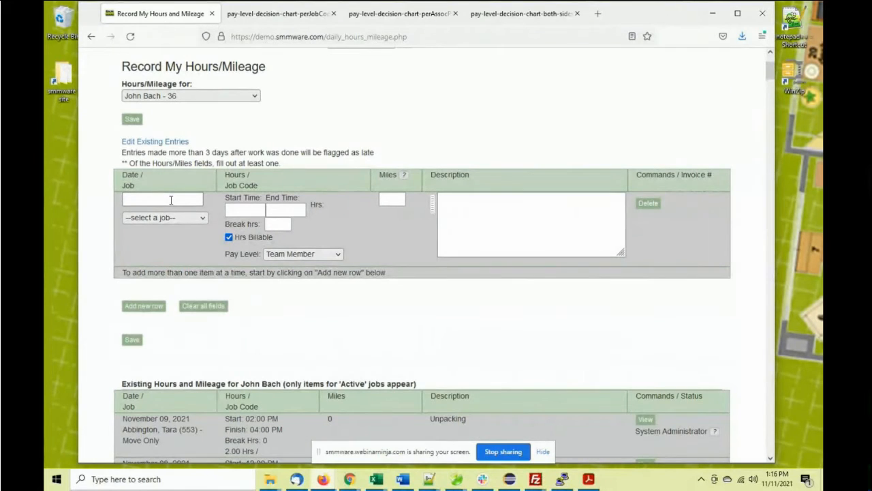
pyautogui.click(171, 200)
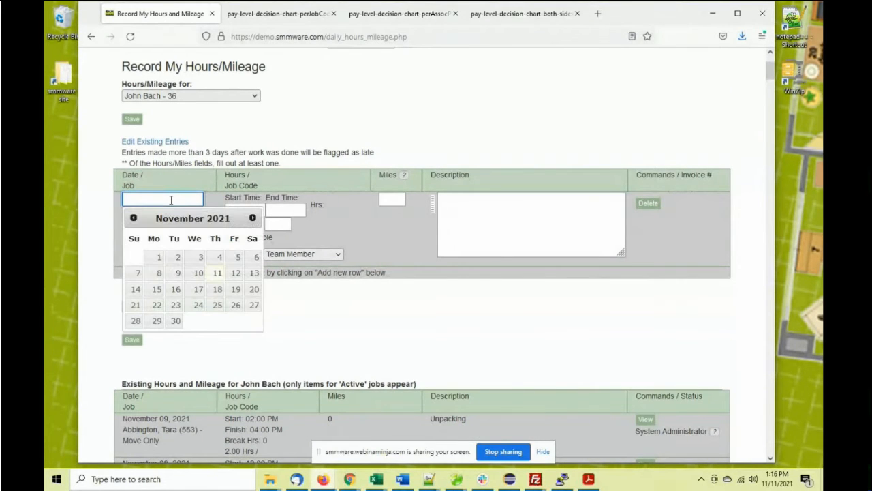
pyautogui.click(175, 274)
pyautogui.click(171, 218)
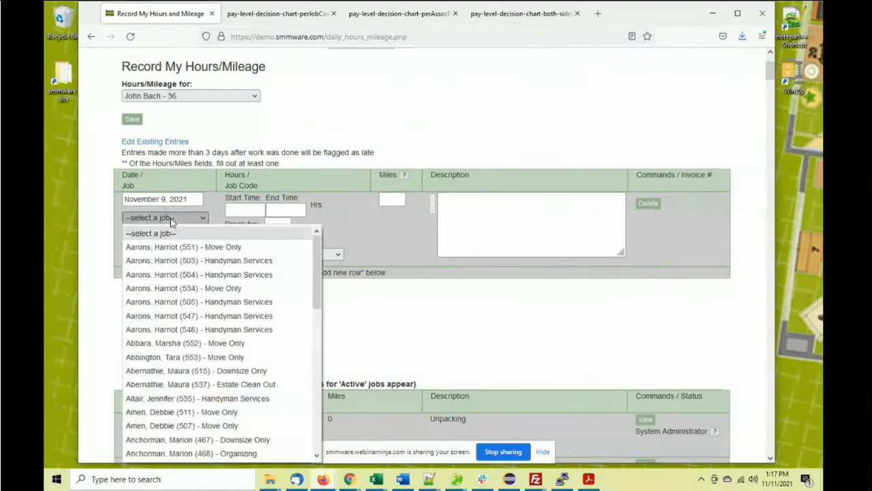
pyautogui.click(207, 343)
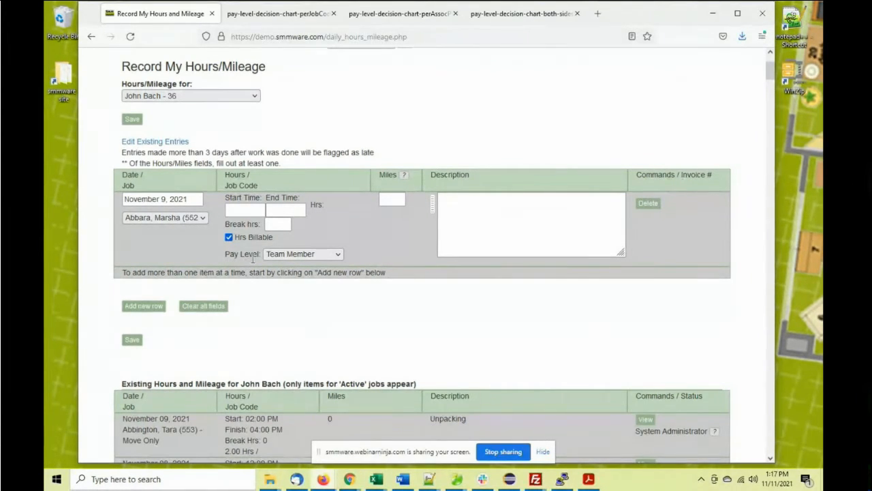
pyautogui.click(285, 258)
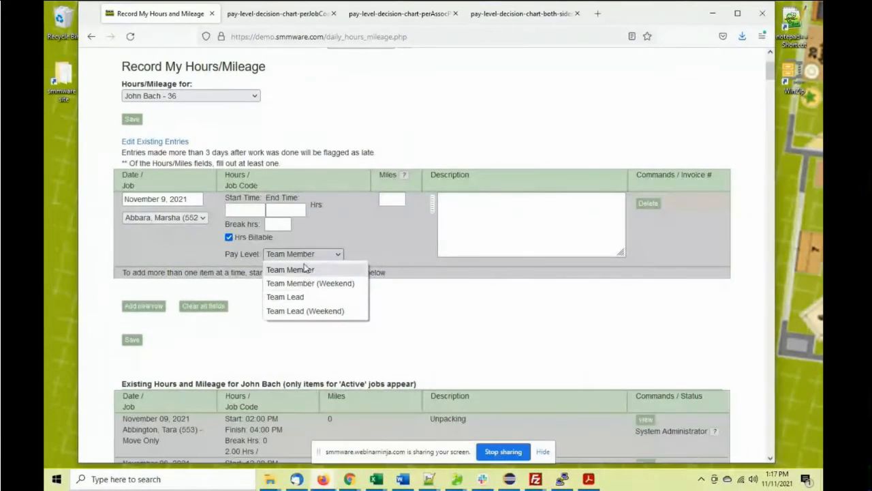
# Keep pay level Team Member and set an initial time range of 02:00 PM to 05:00 PM
pyautogui.click(321, 222)
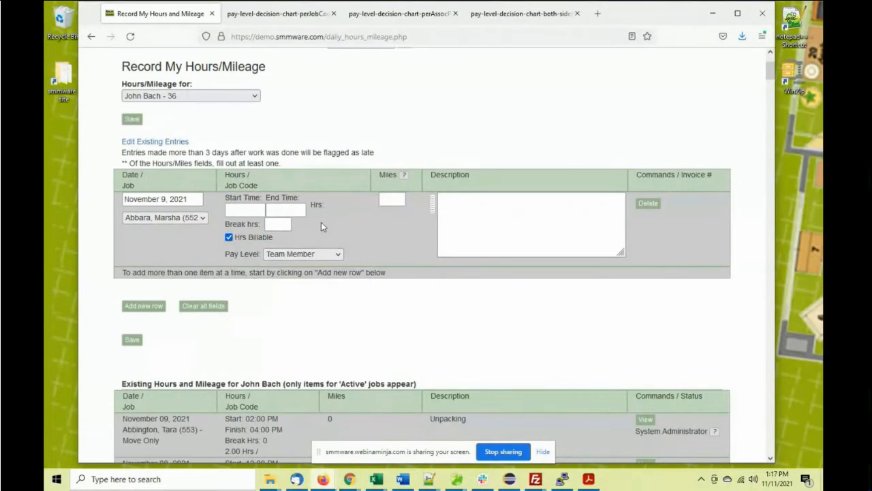
pyautogui.click(240, 210)
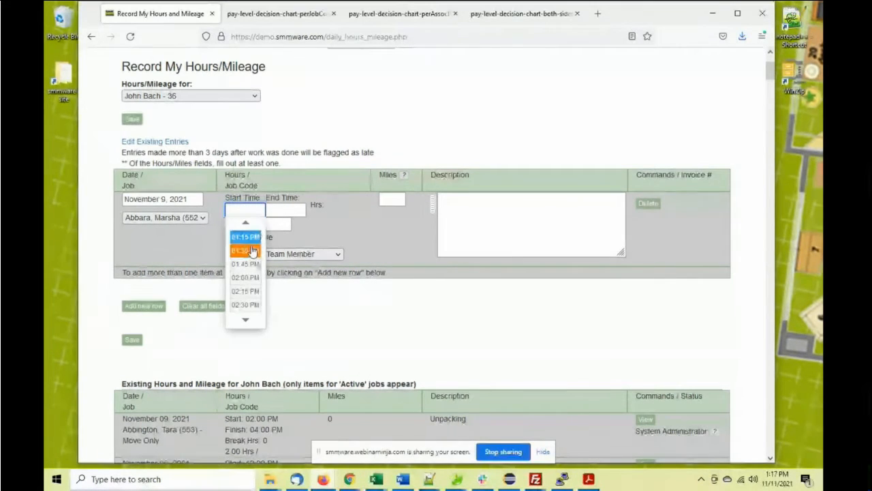
pyautogui.click(247, 277)
pyautogui.click(276, 212)
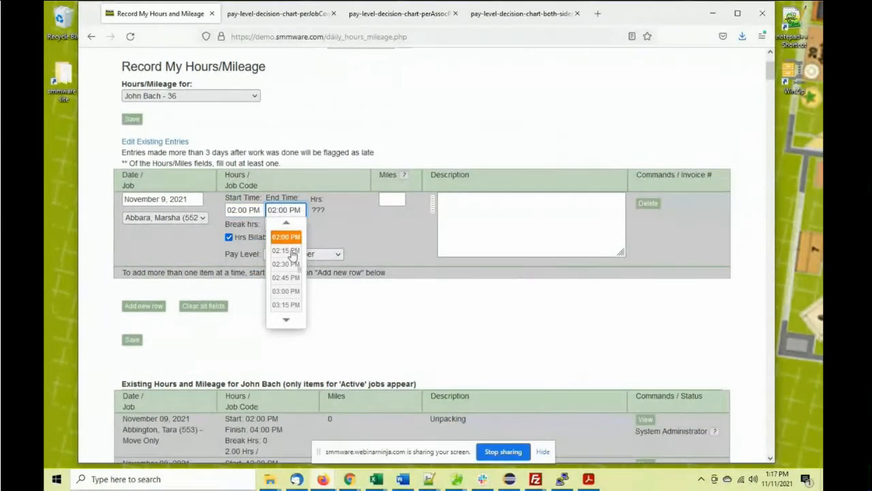
pyautogui.scroll(-4, 269, 278)
pyautogui.scroll(3, 293, 245)
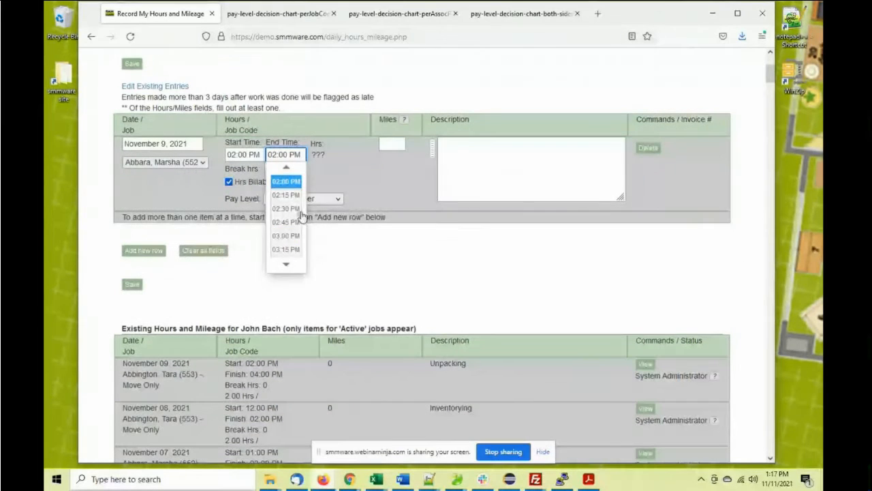
pyautogui.scroll(-4, 289, 225)
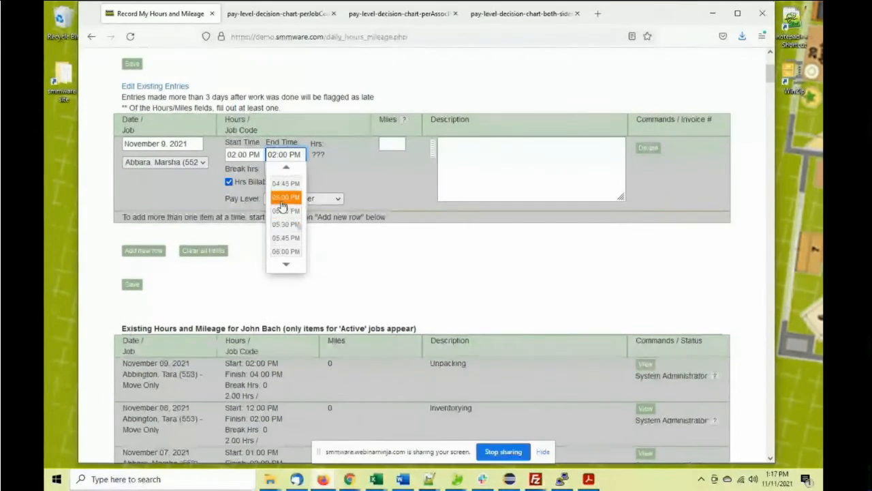
pyautogui.click(286, 196)
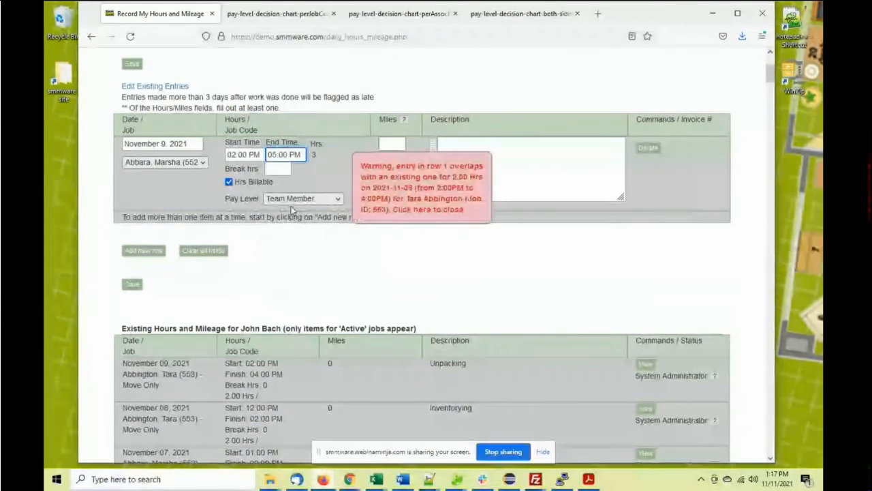
# Correct the times to 05:00 PM–06:00 PM and describe the entry as Packing
pyautogui.click(243, 155)
pyautogui.click(244, 235)
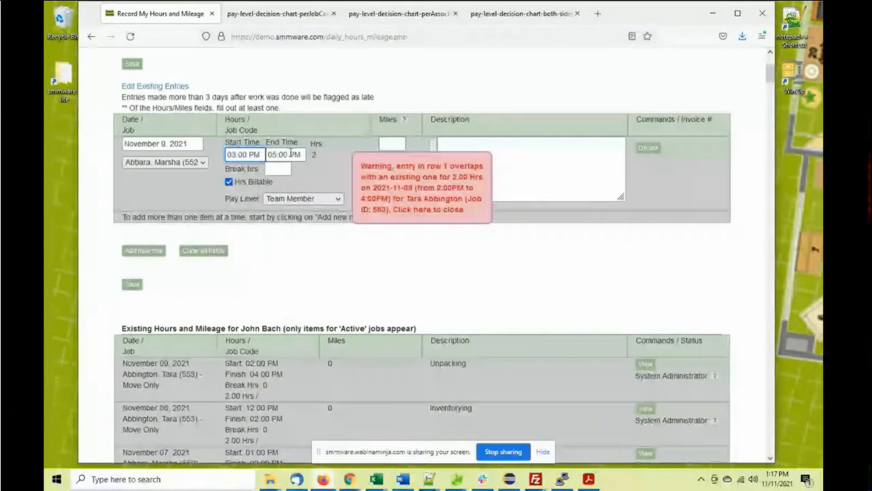
pyautogui.click(275, 155)
pyautogui.click(288, 237)
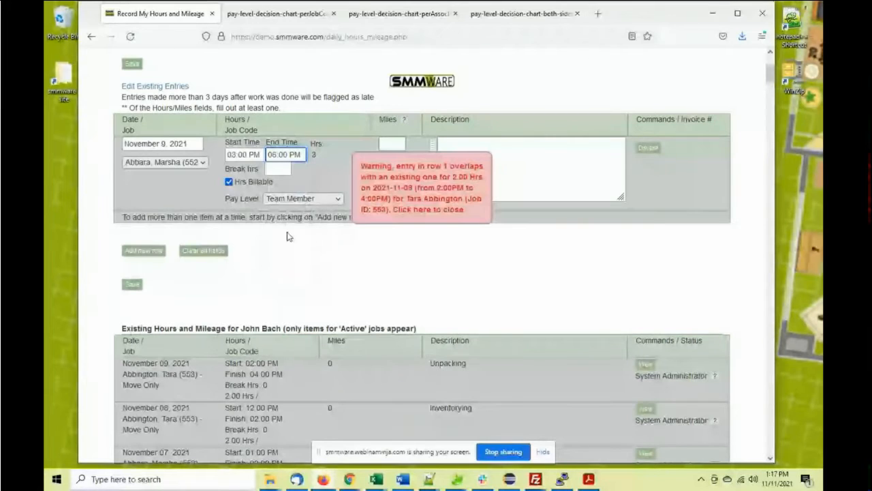
pyautogui.click(244, 154)
pyautogui.scroll(-3, 248, 216)
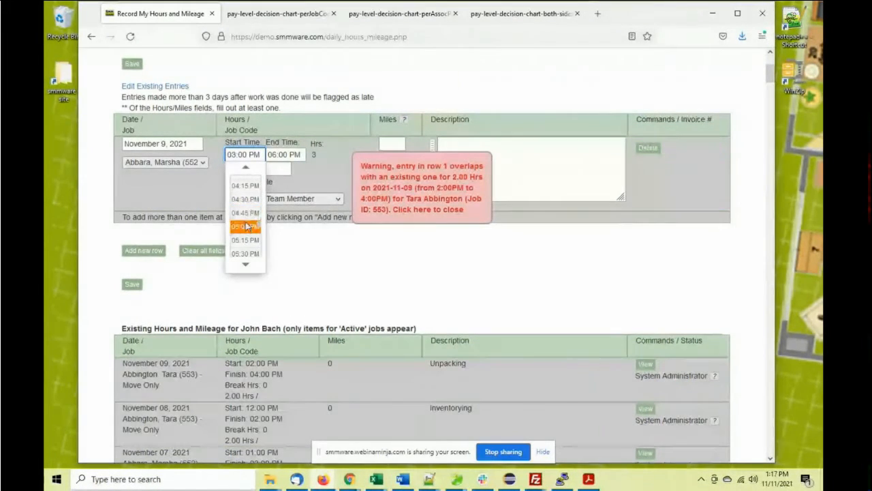
pyautogui.click(245, 226)
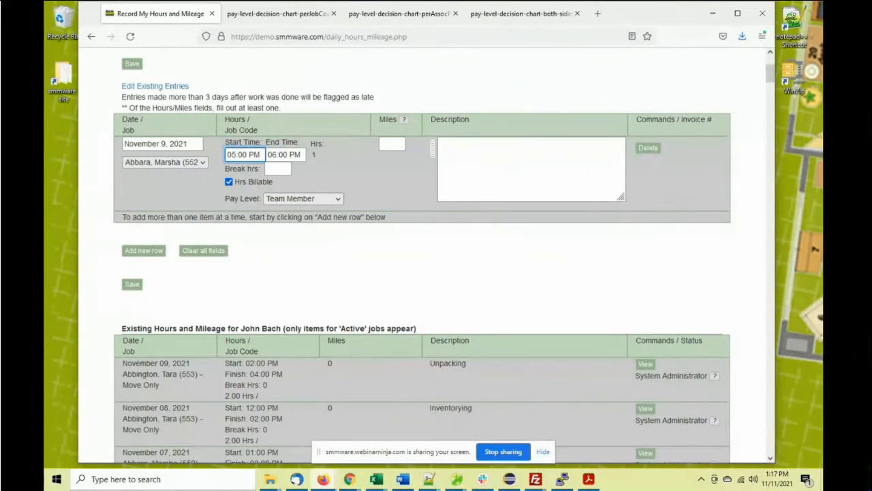
pyautogui.click(434, 147)
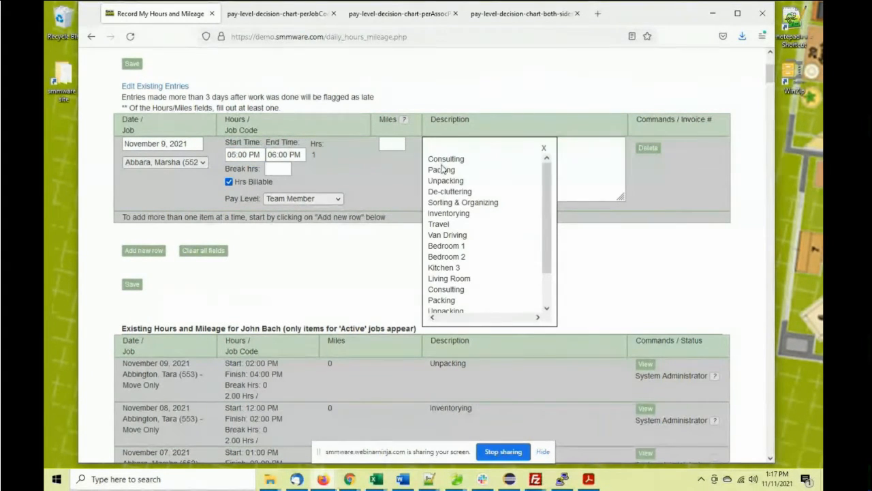
pyautogui.click(442, 171)
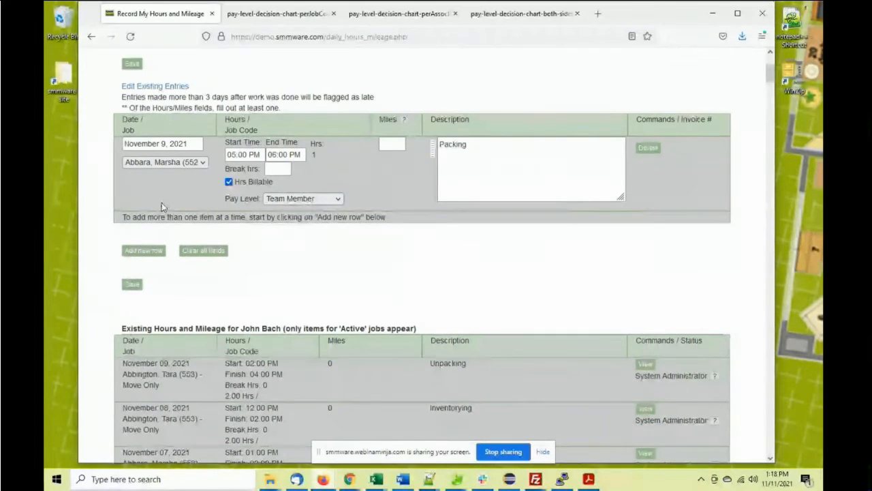
# Save the Packing entry, return to the blank form, and review the Existing Hours and Mileage table
pyautogui.click(129, 285)
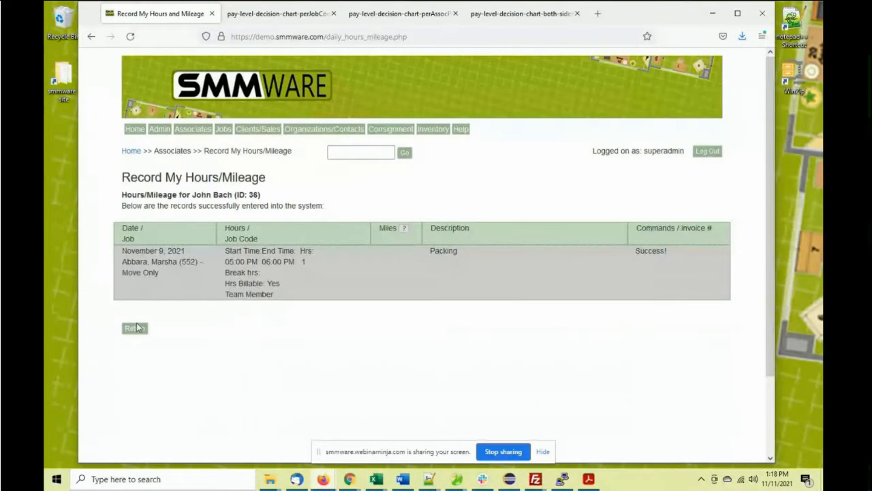
pyautogui.click(135, 329)
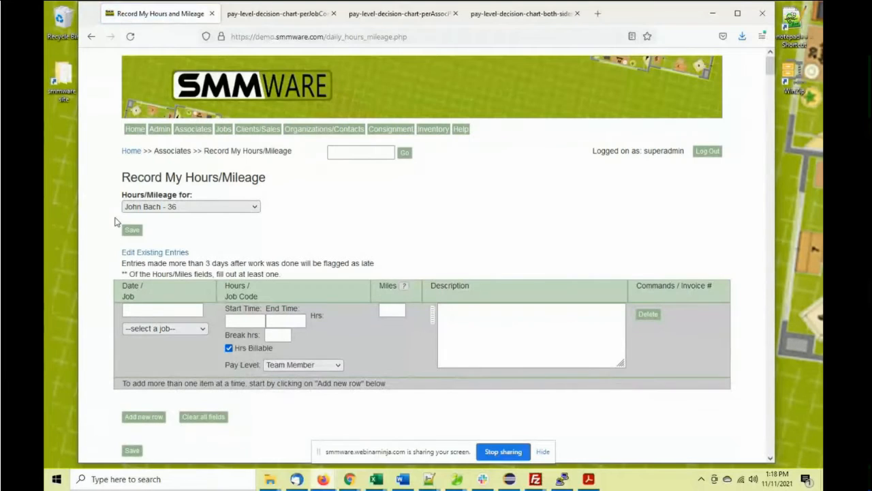
pyautogui.scroll(-3, 165, 240)
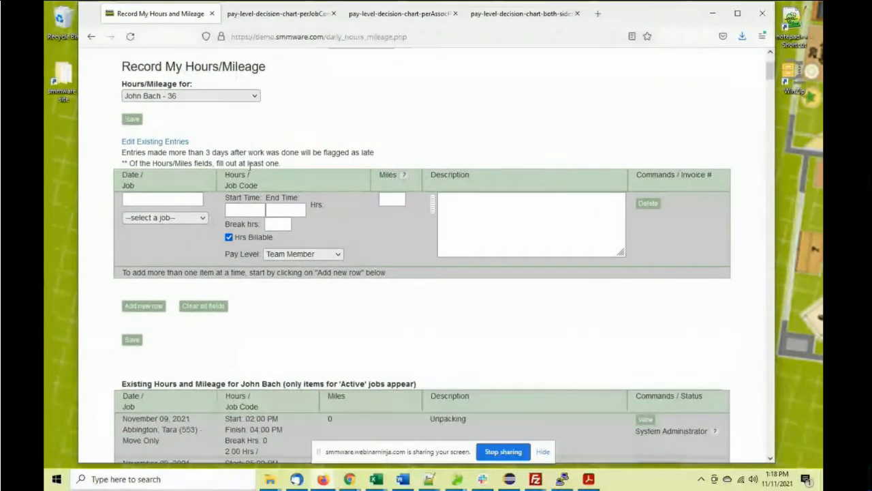
pyautogui.scroll(-4, 241, 264)
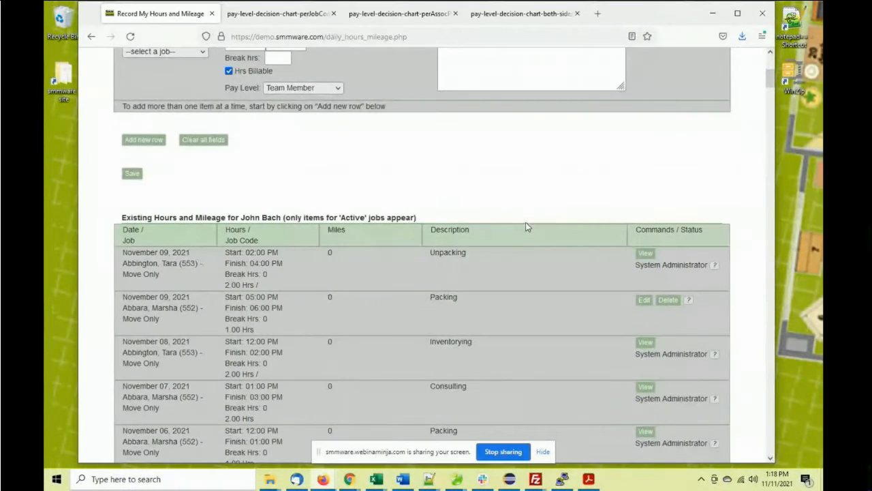
pyautogui.scroll(-3, 527, 225)
pyautogui.scroll(-4, 531, 226)
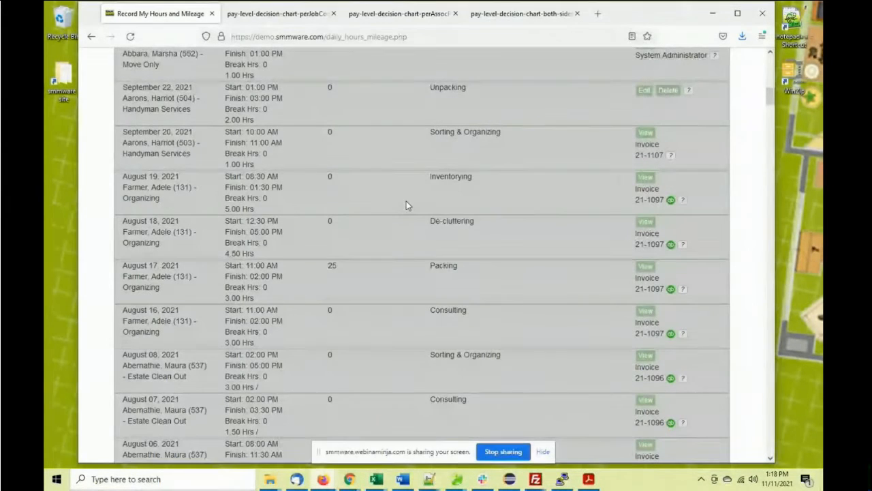
pyautogui.scroll(9, 376, 206)
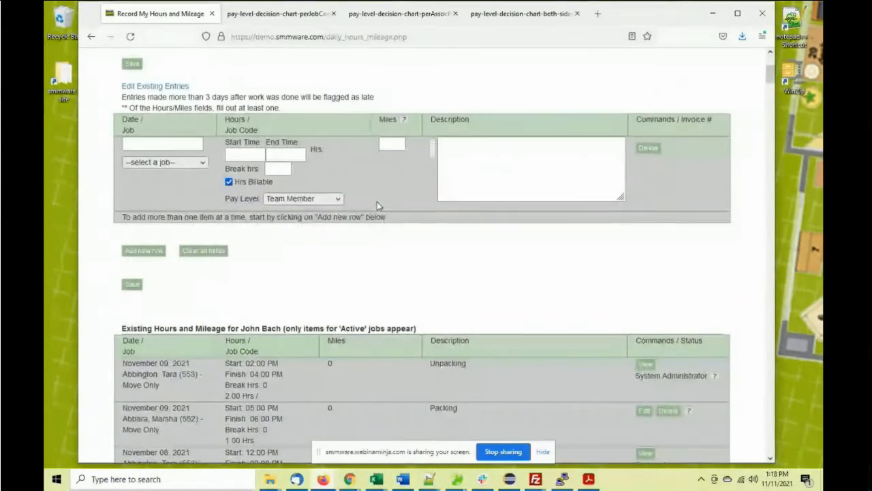
pyautogui.scroll(2, 377, 204)
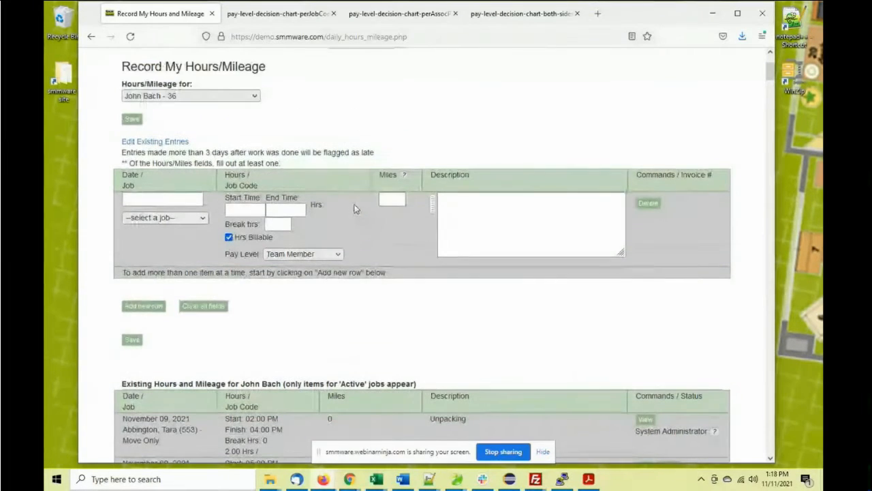
pyautogui.scroll(2, 335, 197)
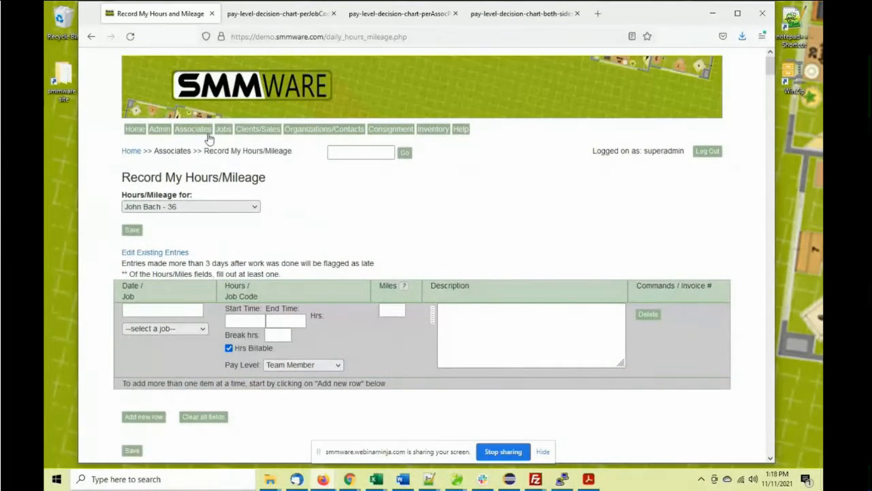
# Start a new expense dated November 9, 2021 for job 535 and enter the $56 amount
pyautogui.moveTo(204, 132)
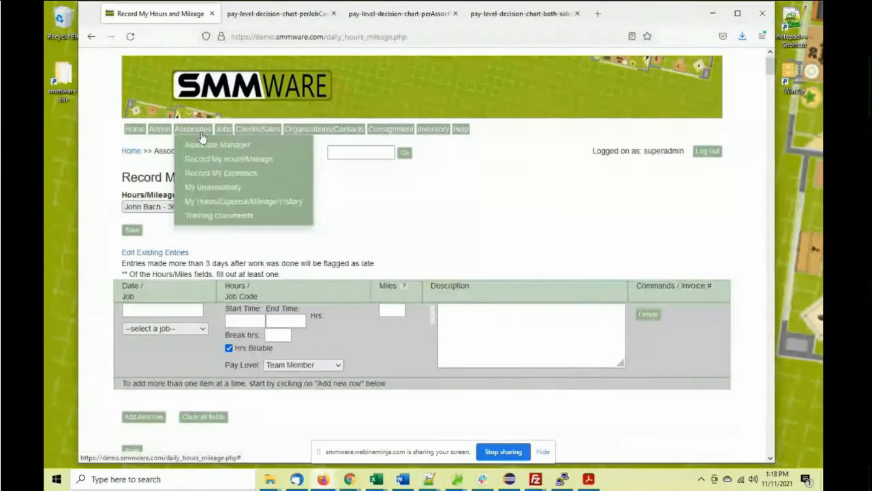
pyautogui.click(225, 174)
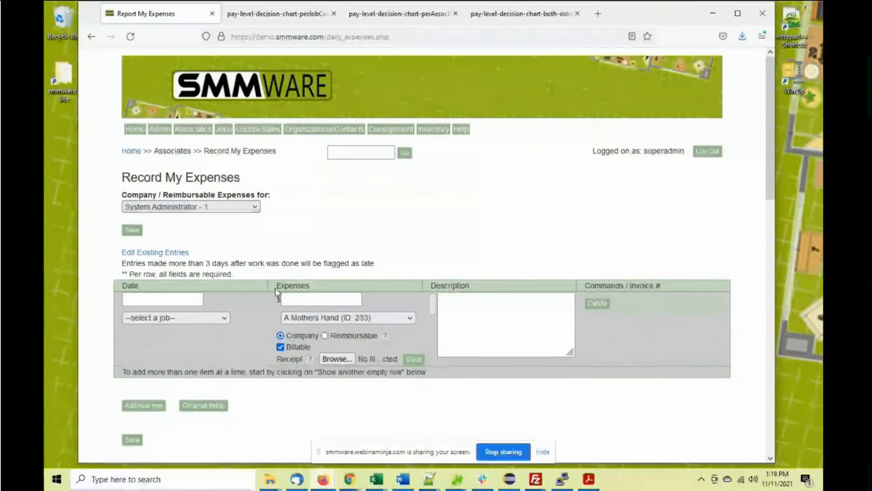
pyautogui.click(152, 297)
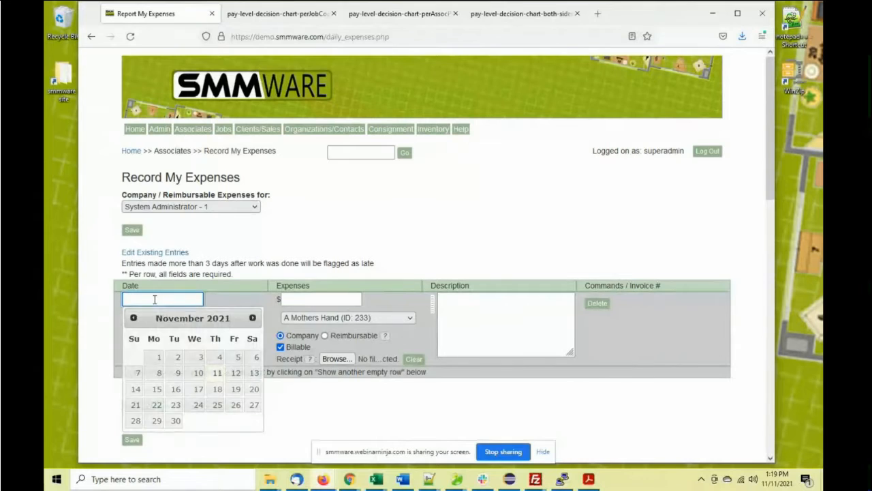
pyautogui.click(181, 374)
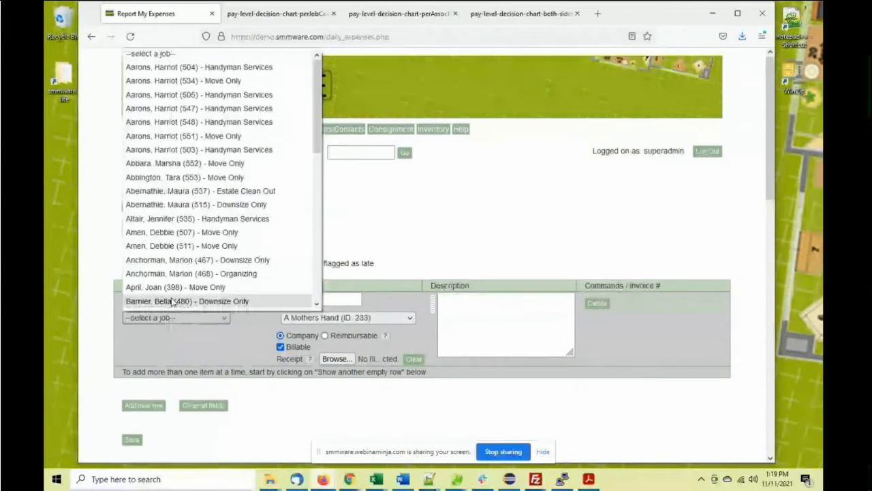
pyautogui.click(171, 222)
pyautogui.click(294, 300)
pyautogui.write('56')
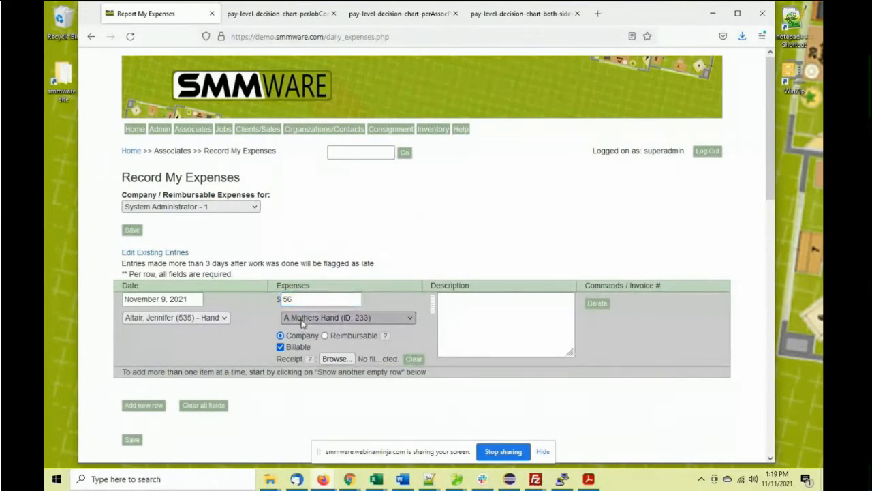
# Set vendor Robertson & Associates, description Boxes, type Company, and save the expense
pyautogui.click(302, 318)
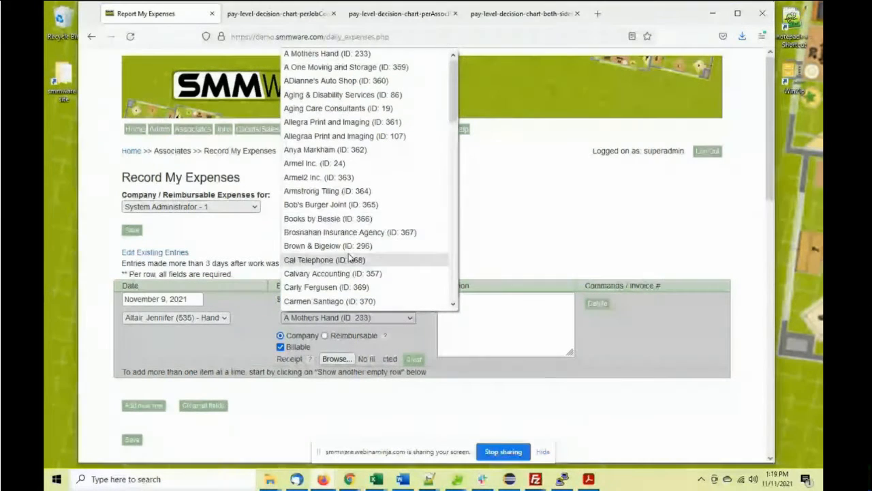
pyautogui.scroll(-10, 325, 122)
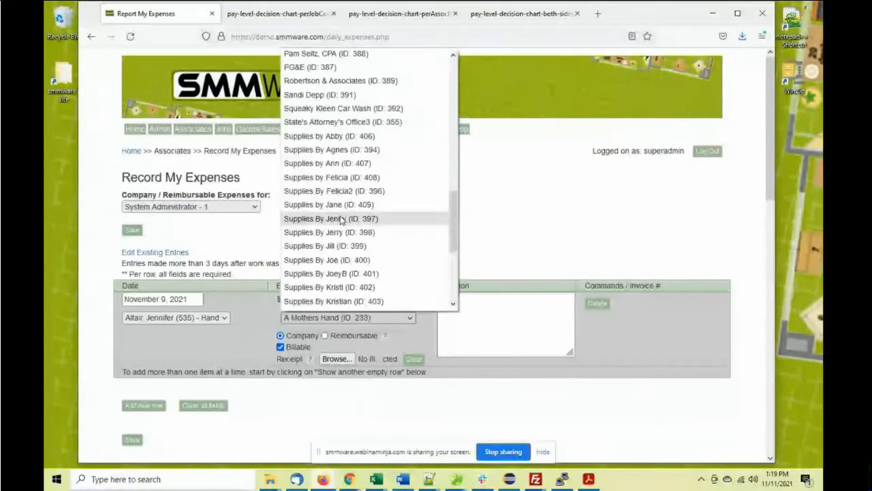
pyautogui.click(326, 81)
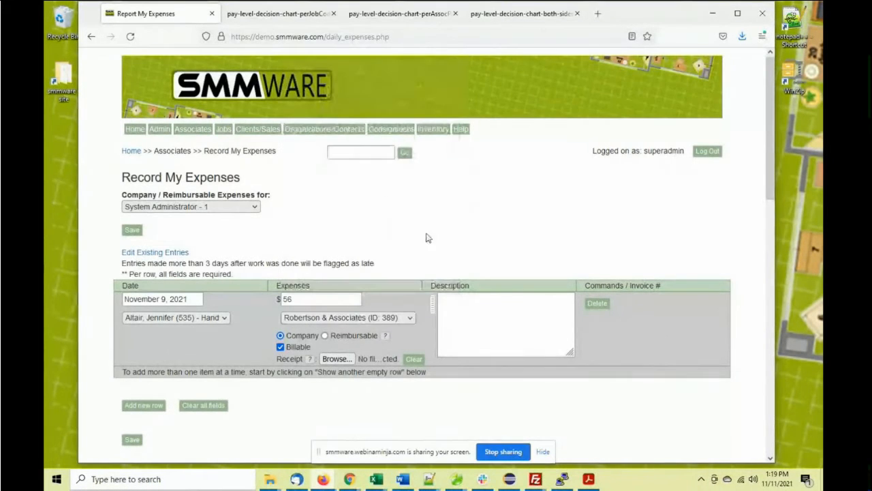
pyautogui.click(433, 300)
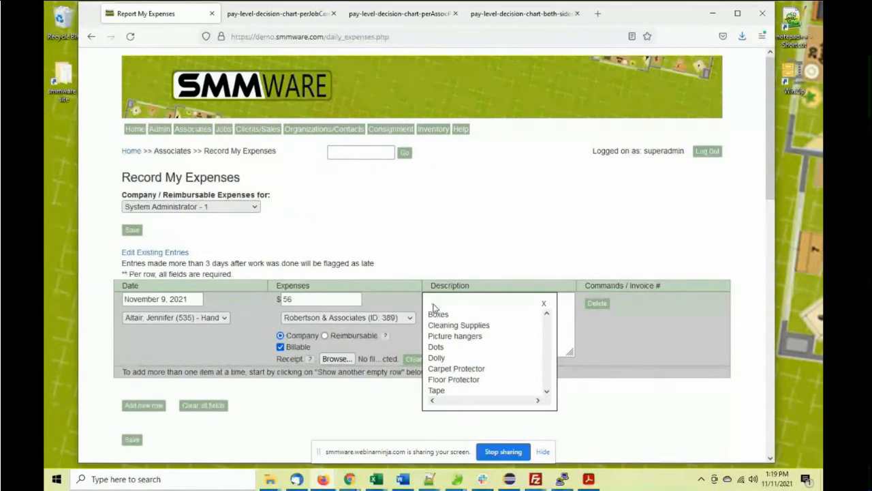
pyautogui.click(436, 314)
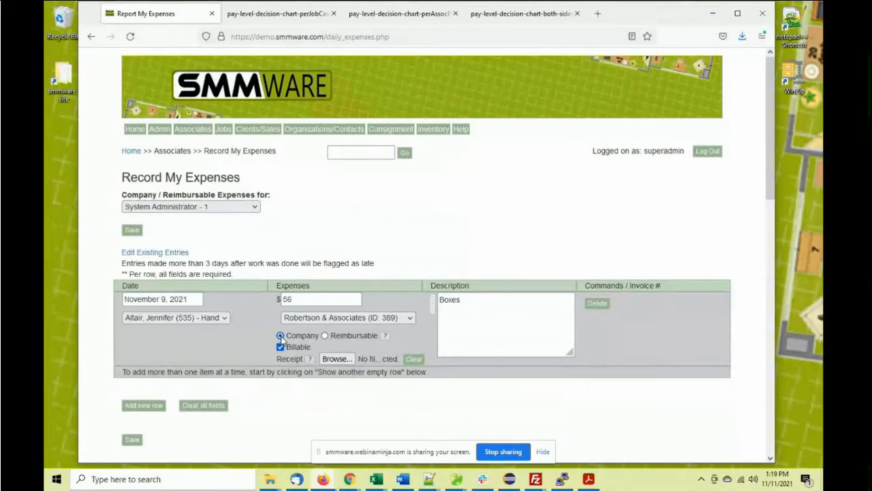
pyautogui.doubleClick(354, 335)
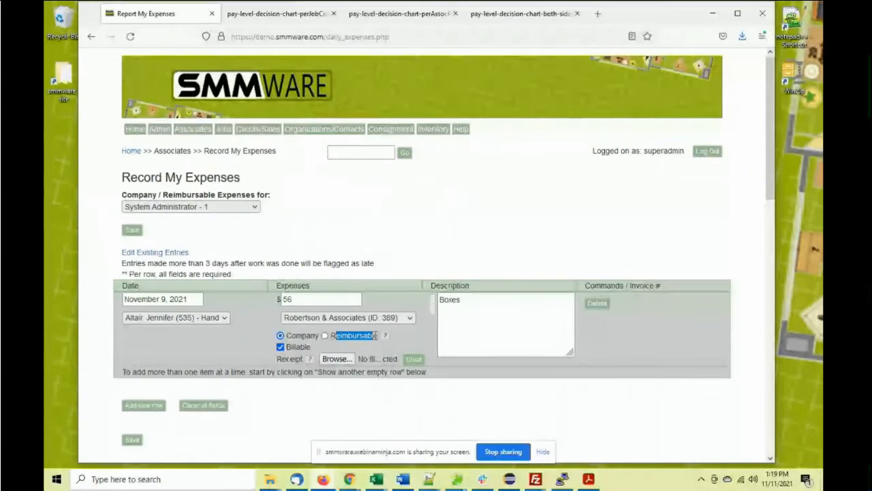
pyautogui.click(325, 336)
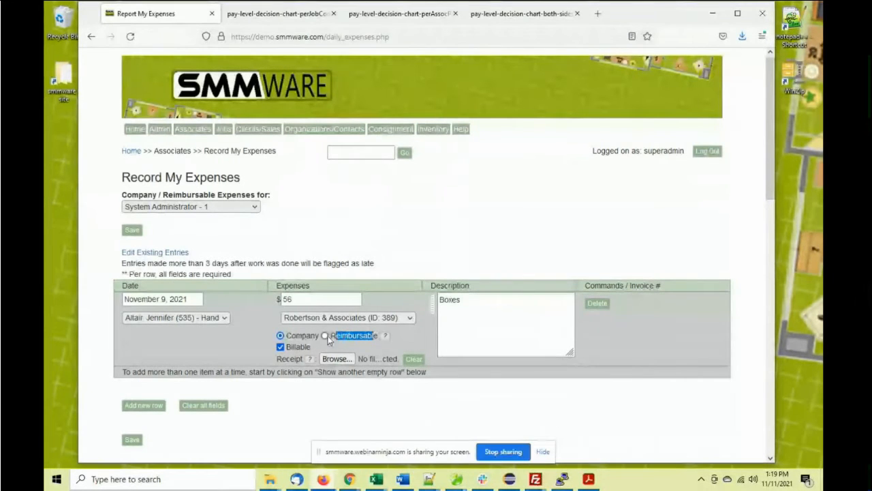
pyautogui.click(281, 335)
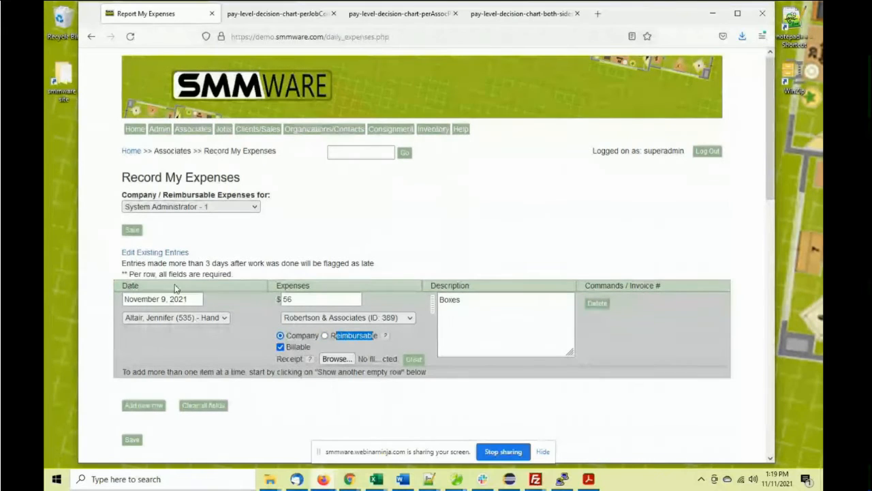
pyautogui.scroll(-1, 183, 281)
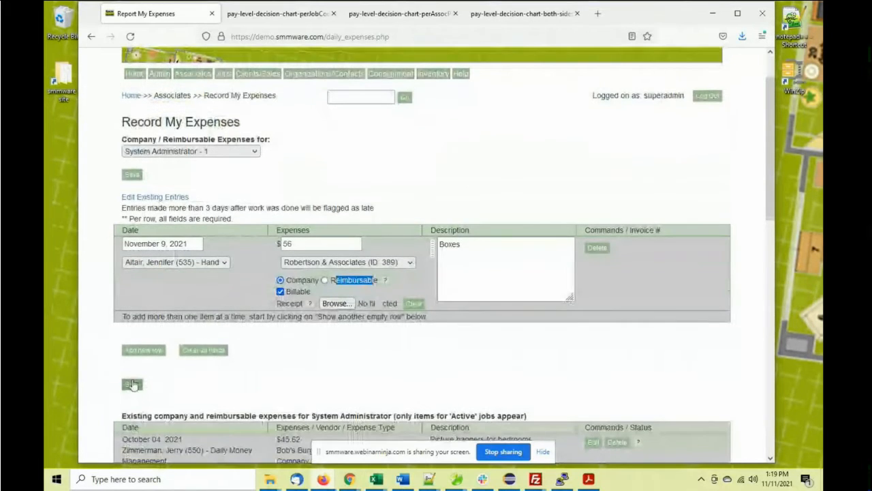
pyautogui.click(132, 385)
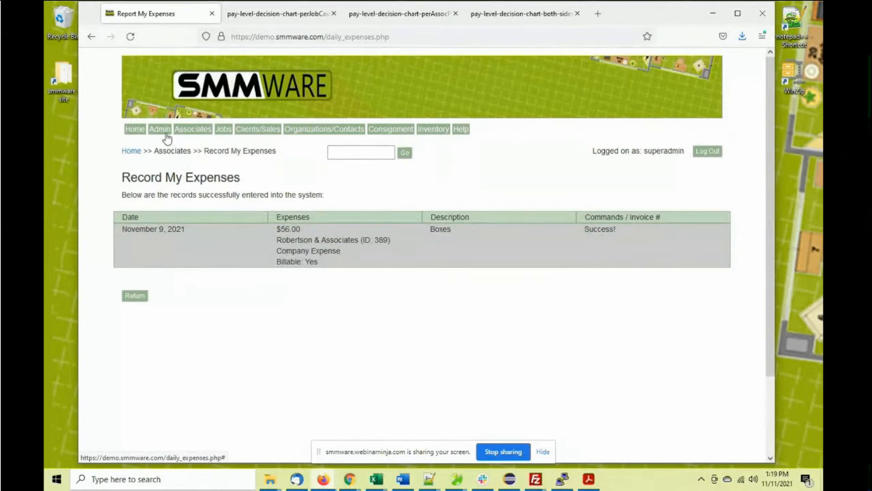
# Open the Payroll Expense Mileage Report from the Admin menu in a new tab and switch to it
pyautogui.moveTo(163, 136)
pyautogui.rightClick(182, 149)
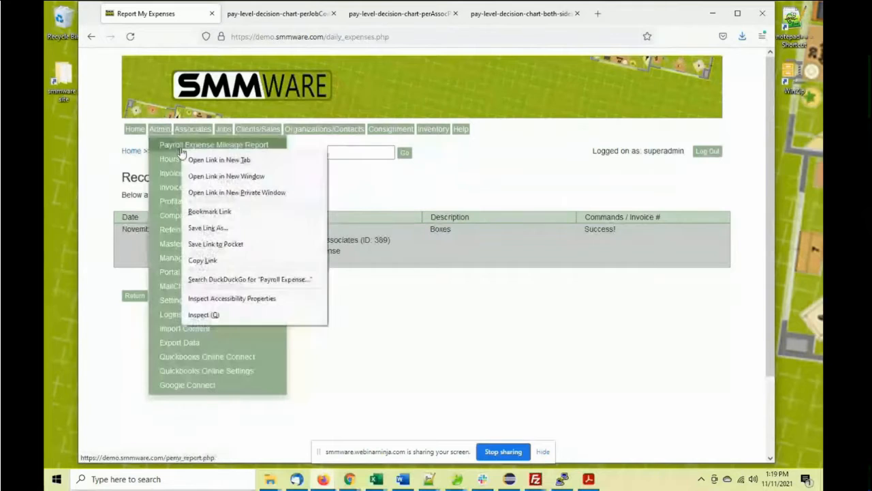
pyautogui.click(219, 160)
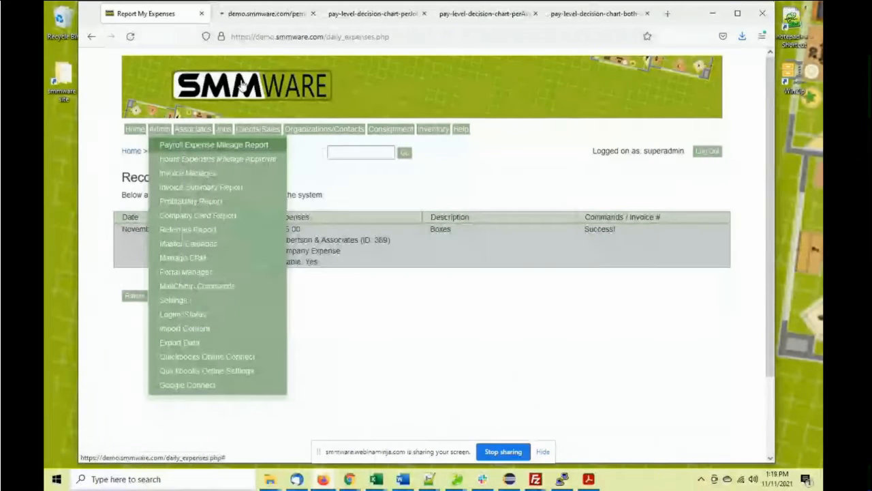
pyautogui.click(257, 15)
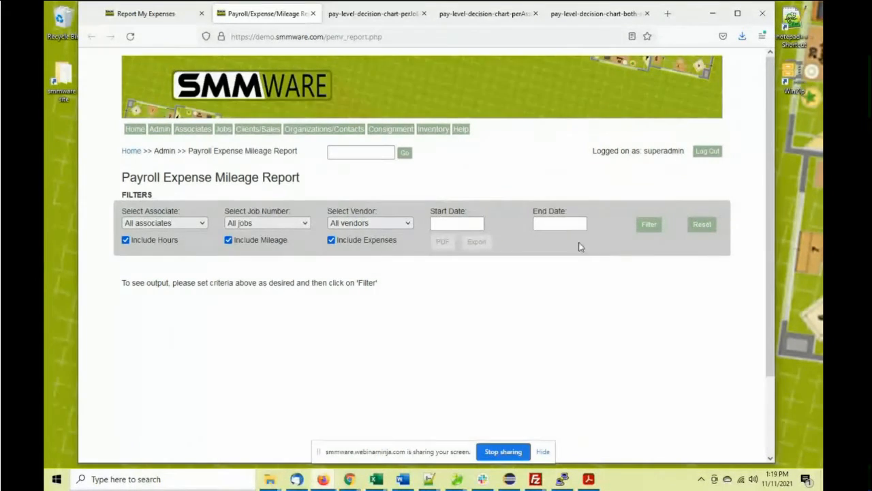
# Set the report's job number filter to job 129, a Move Only job
pyautogui.click(265, 224)
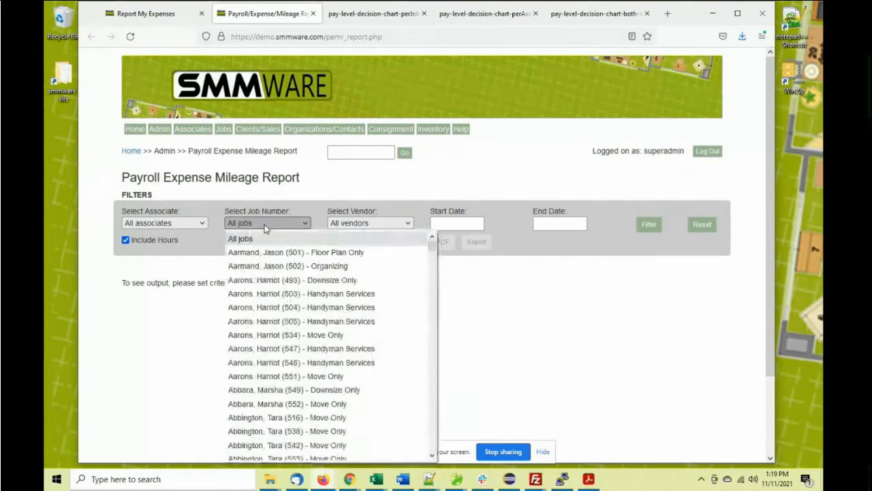
pyautogui.scroll(-6, 294, 291)
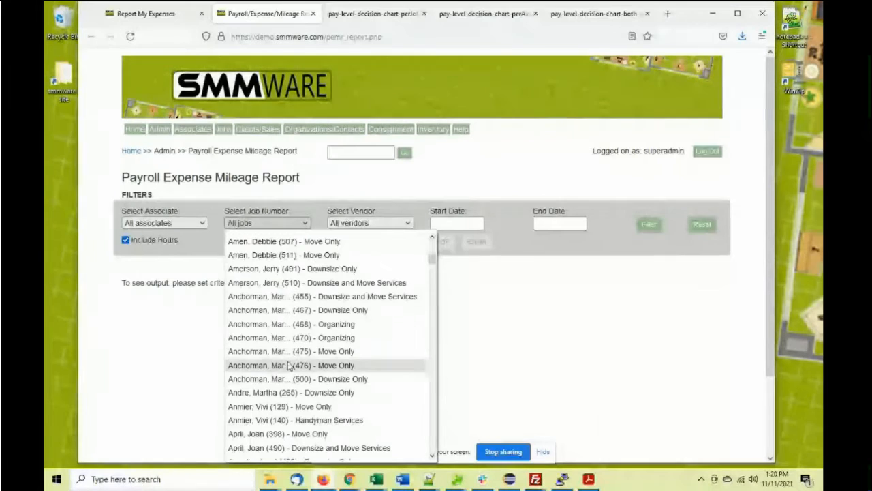
pyautogui.scroll(-2, 286, 405)
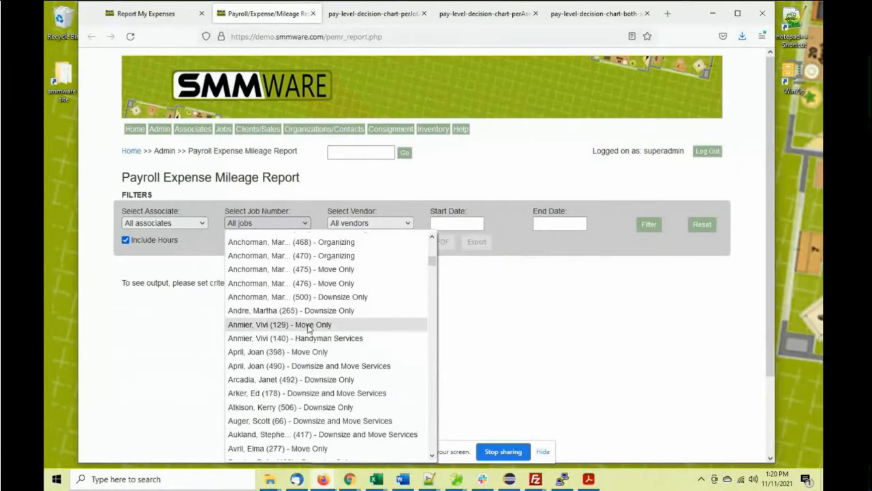
pyautogui.scroll(-2, 311, 328)
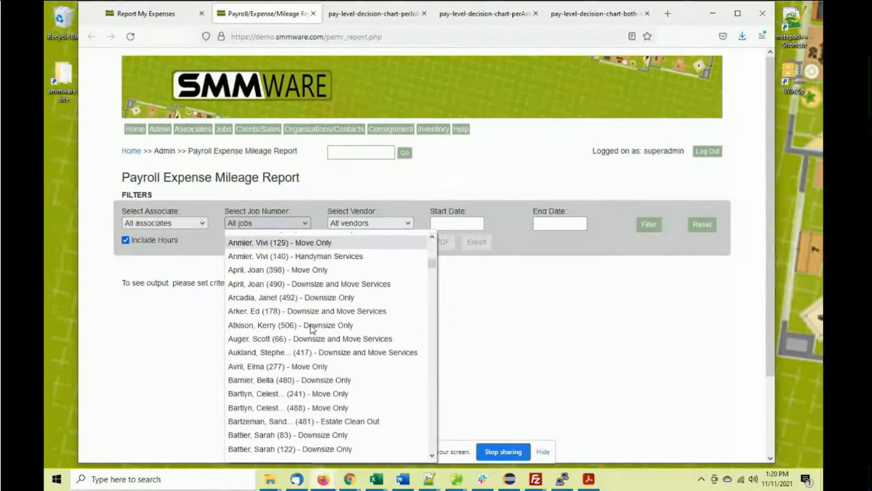
pyautogui.scroll(2, 311, 304)
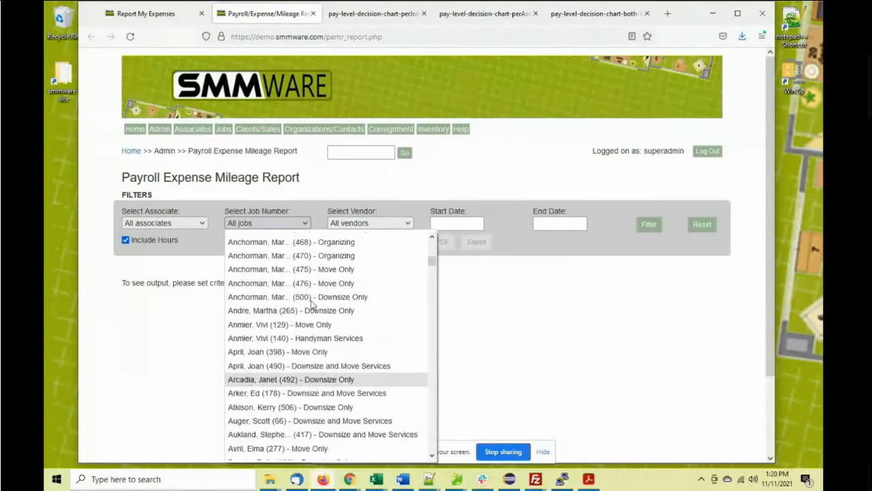
pyautogui.scroll(4, 311, 305)
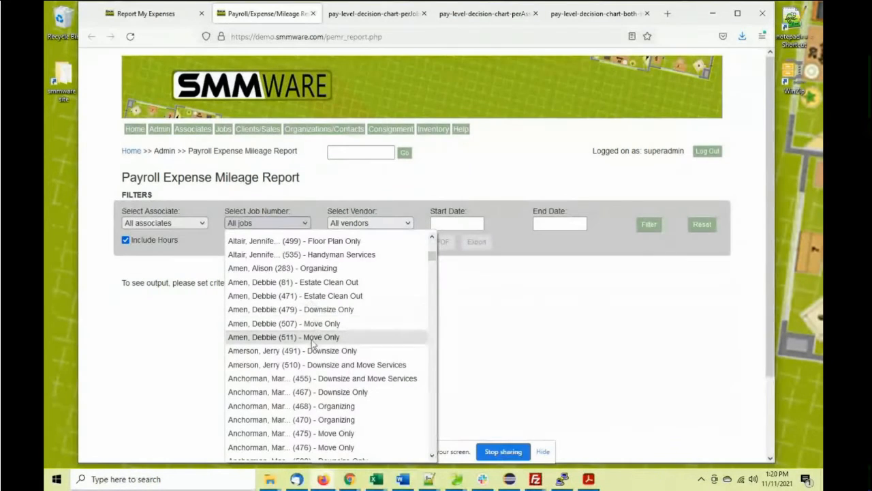
pyautogui.scroll(2, 320, 346)
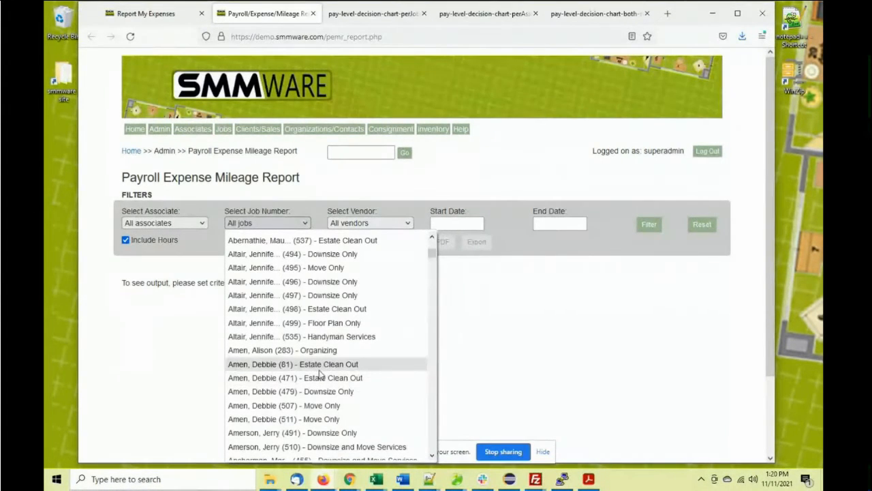
pyautogui.scroll(-2, 323, 373)
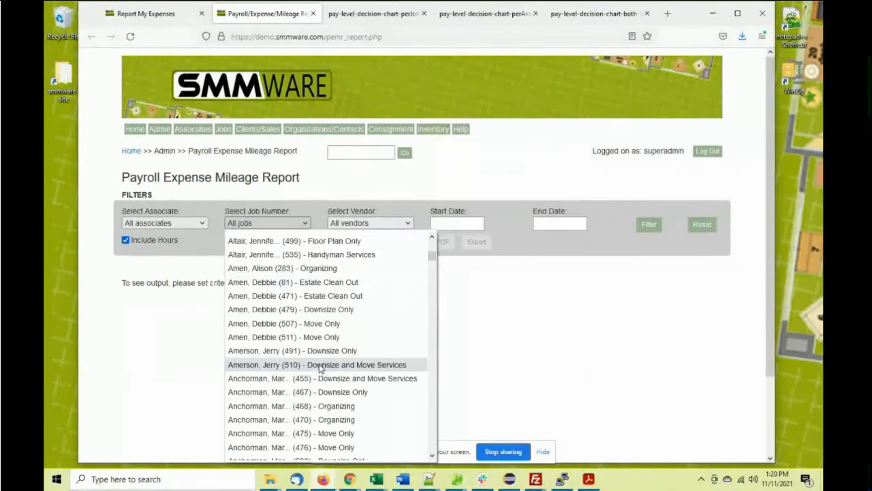
pyautogui.scroll(-2, 323, 369)
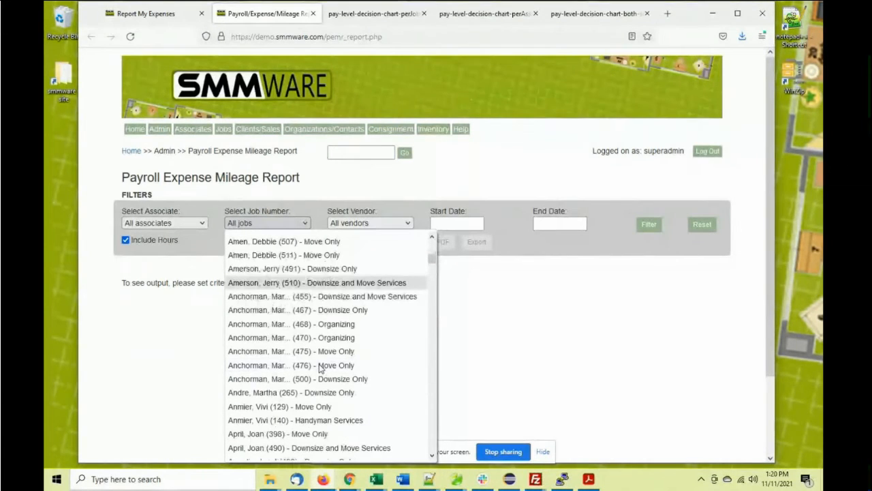
pyautogui.click(315, 406)
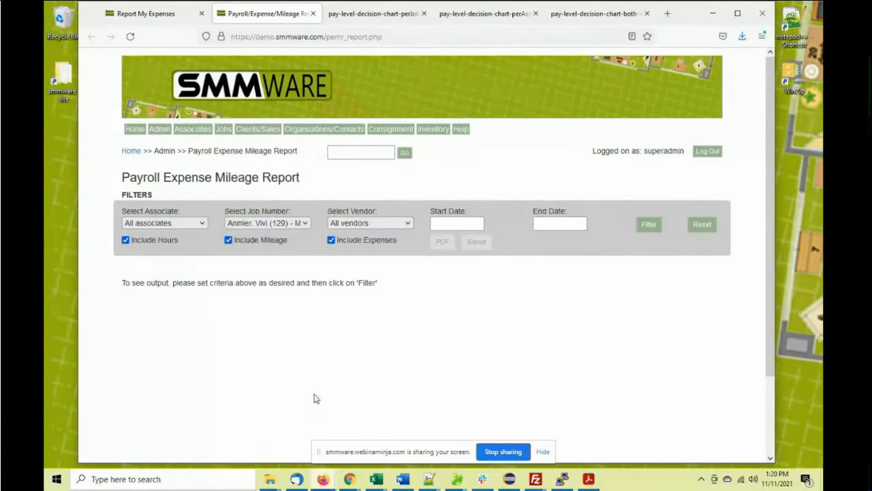
pyautogui.click(644, 227)
pyautogui.scroll(-1, 374, 281)
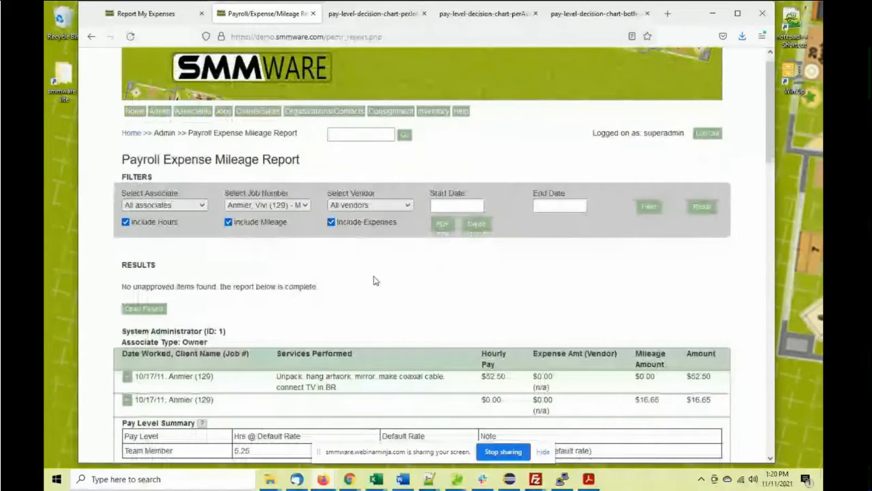
pyautogui.scroll(-3, 373, 281)
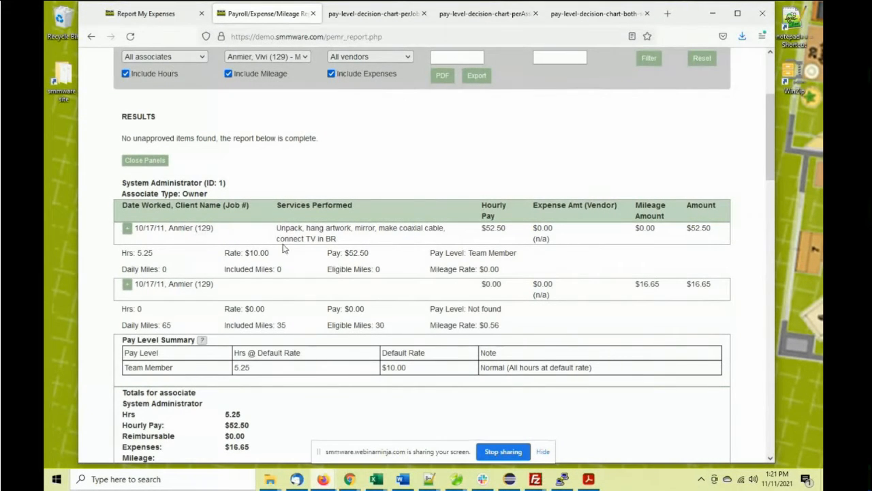
pyautogui.moveTo(435, 253); pyautogui.dragTo(470, 255)
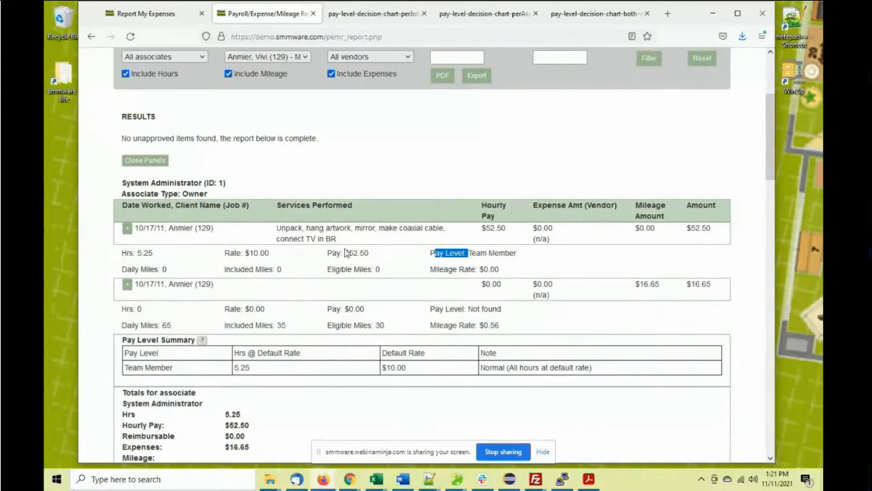
pyautogui.moveTo(249, 253); pyautogui.dragTo(269, 252)
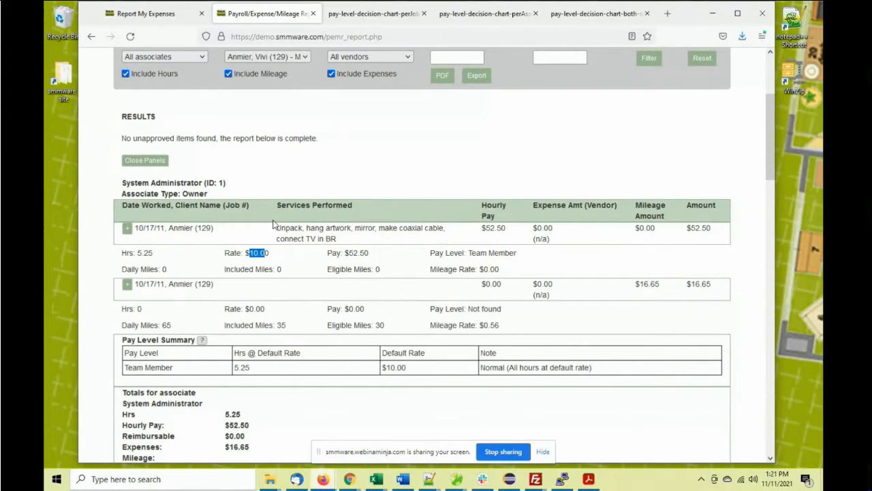
pyautogui.scroll(-3, 286, 227)
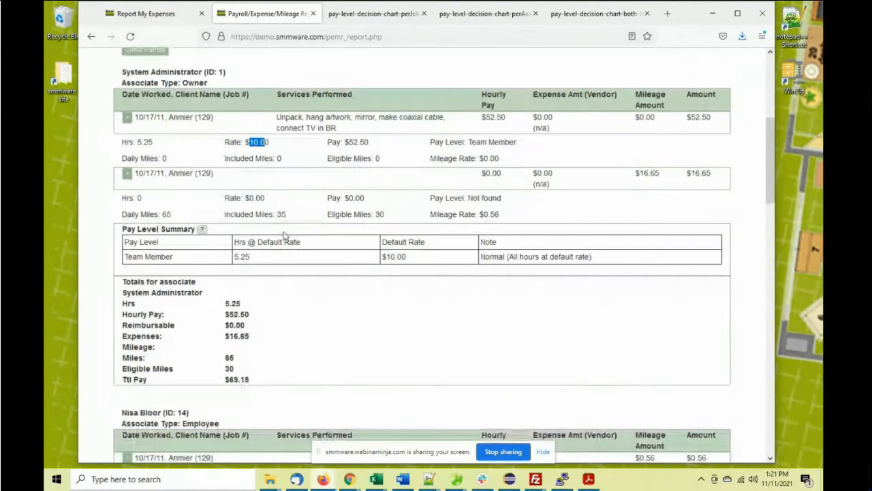
pyautogui.moveTo(189, 229); pyautogui.dragTo(140, 234)
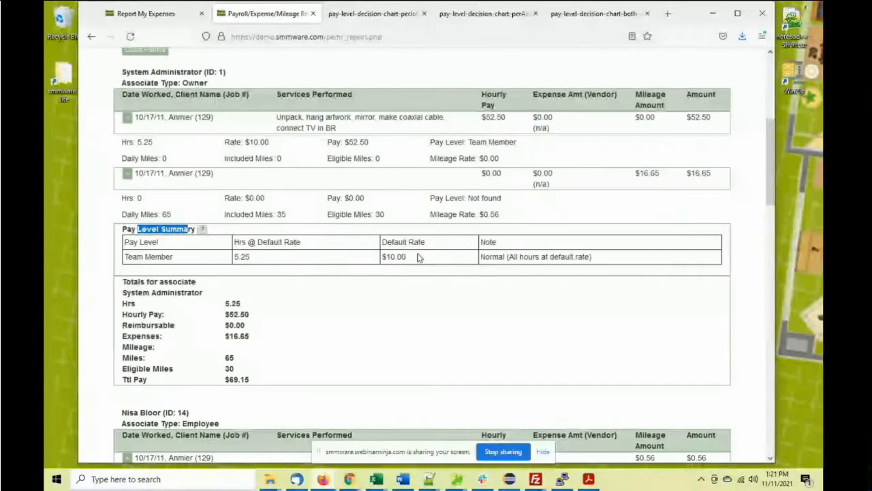
pyautogui.moveTo(485, 256); pyautogui.dragTo(598, 261)
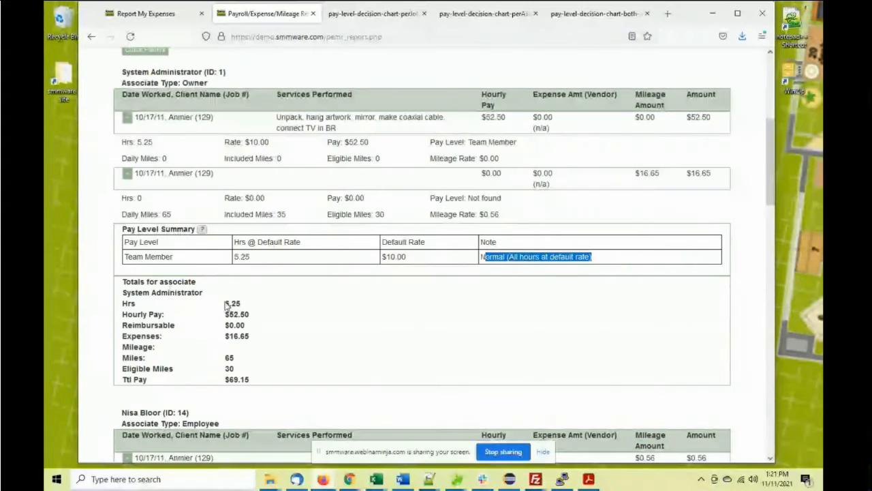
pyautogui.scroll(-3, 262, 281)
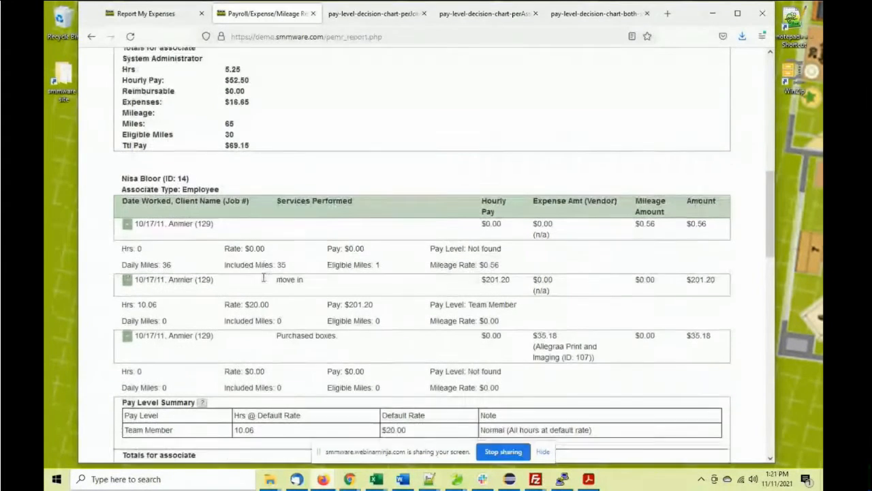
pyautogui.scroll(-6, 263, 278)
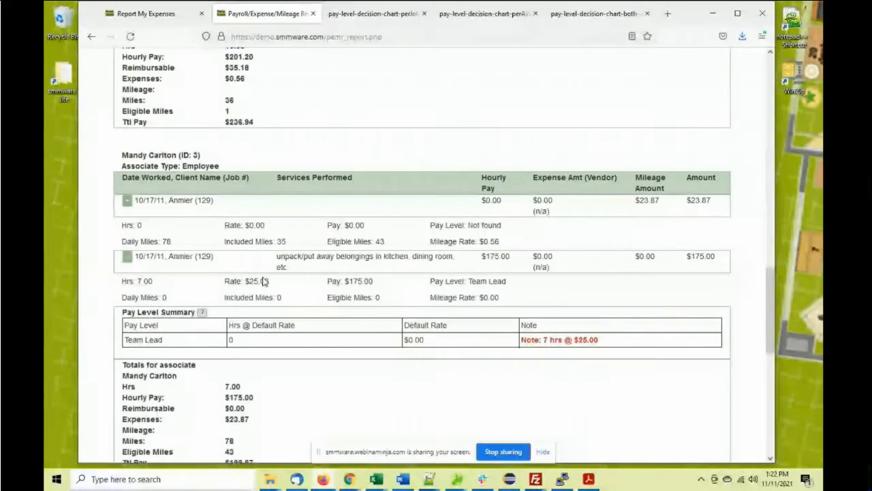
pyautogui.scroll(9, 228, 140)
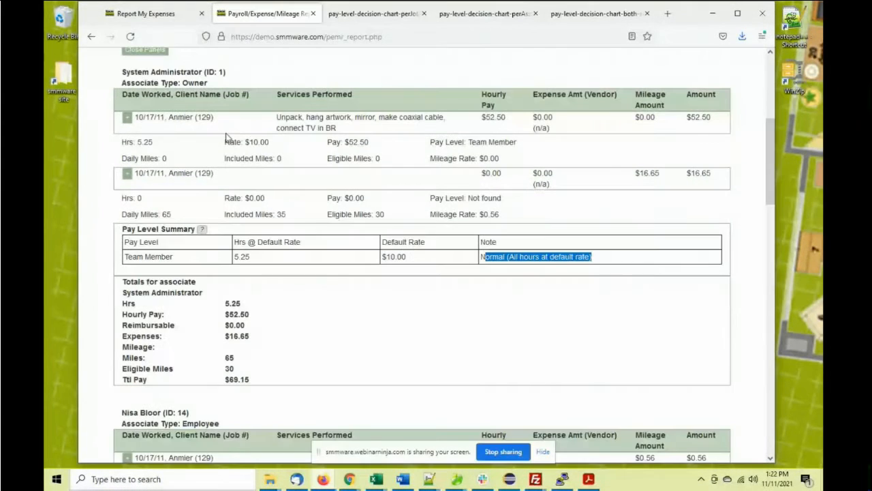
pyautogui.scroll(5, 228, 140)
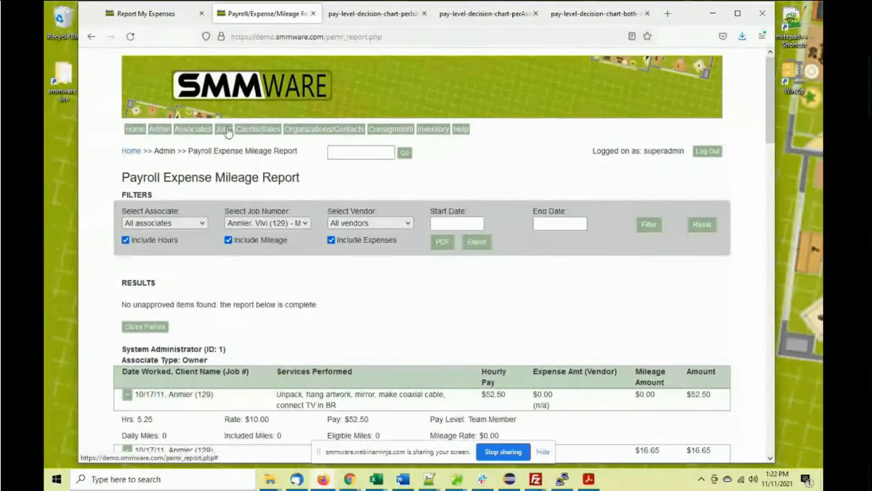
# View the Flat Fees History, then go to the Manage Flat Fees page
pyautogui.moveTo(224, 130)
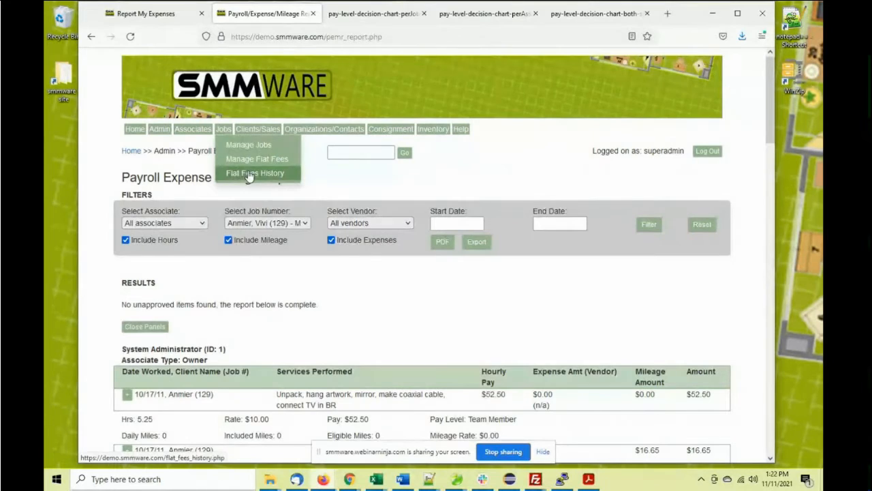
pyautogui.click(244, 172)
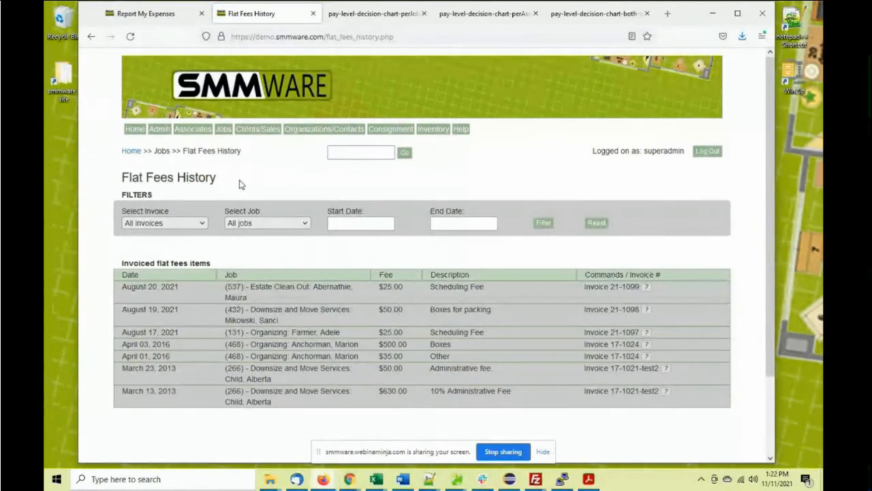
pyautogui.moveTo(226, 139)
pyautogui.click(228, 158)
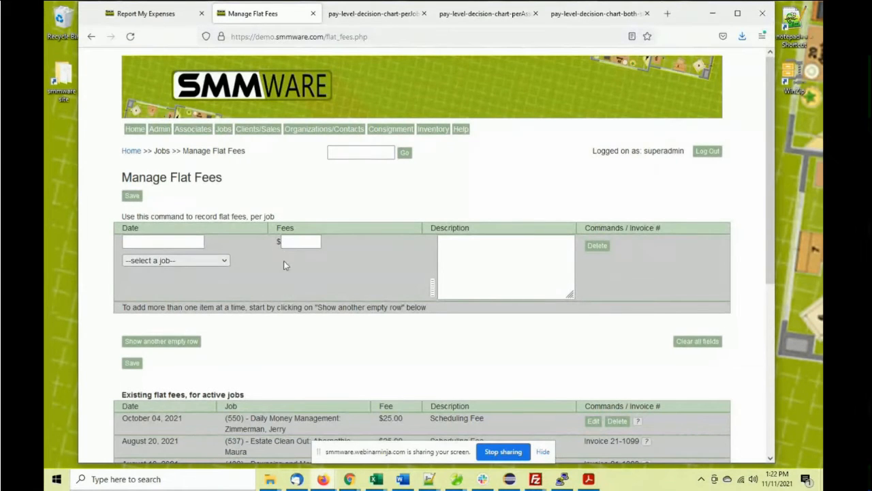
# Fill in a new flat fee as an Administrative Fee of 75
pyautogui.click(432, 288)
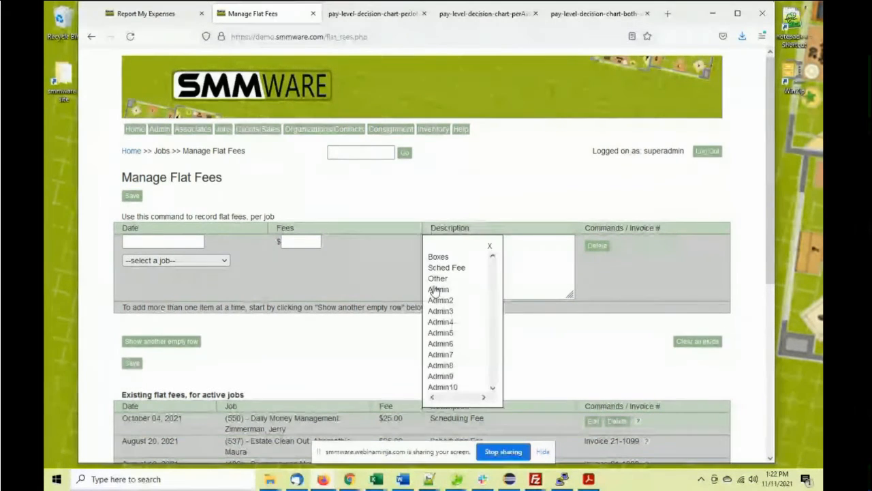
pyautogui.click(440, 288)
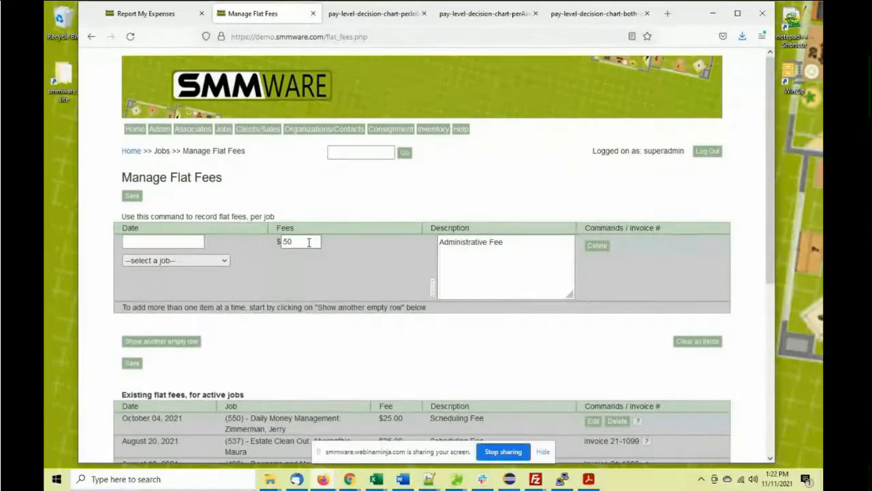
pyautogui.moveTo(308, 241); pyautogui.dragTo(278, 241)
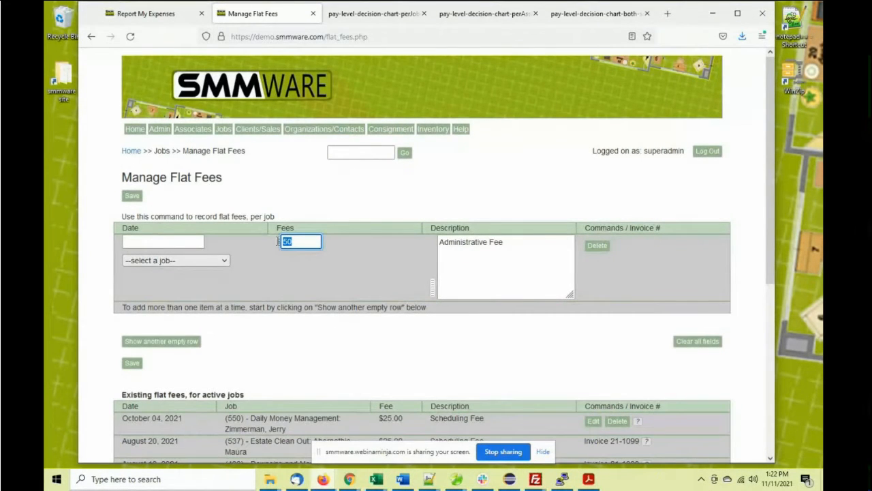
pyautogui.write('75')
pyautogui.press('BackSpace')
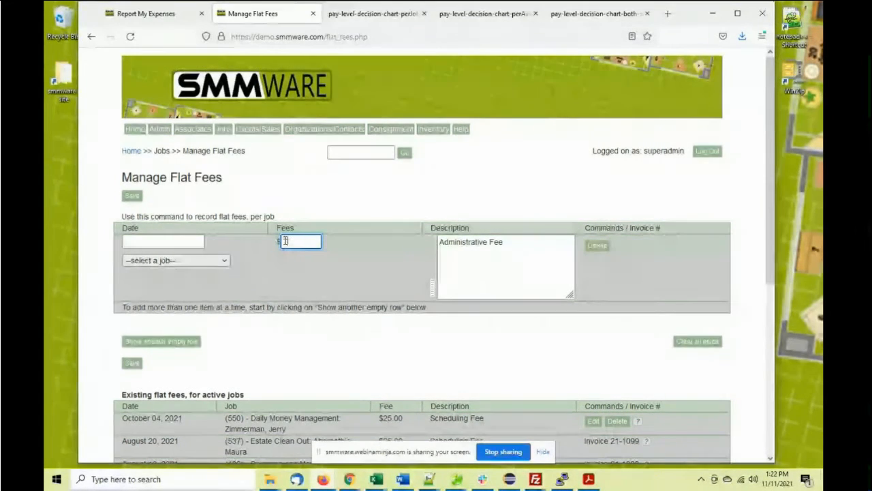
pyautogui.write('5')
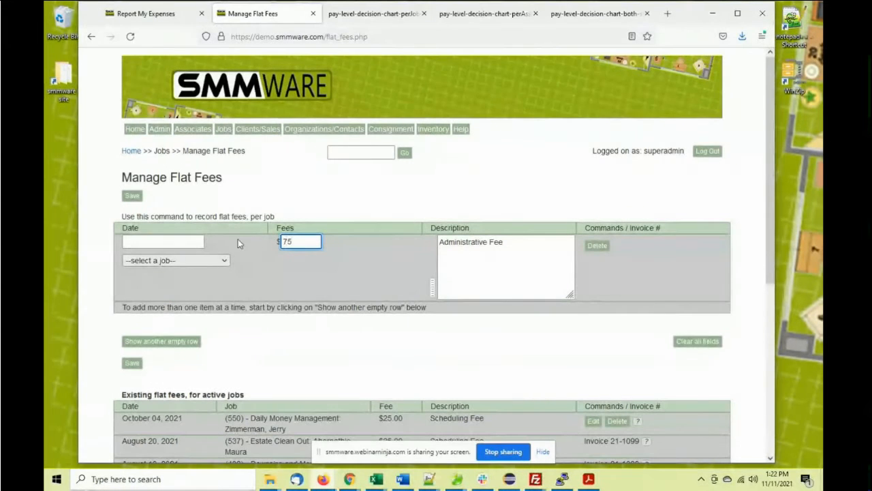
# Date the fee November 10, 2021, assign it to job 537 Estate Clean Out, and save
pyautogui.click(189, 242)
pyautogui.click(197, 315)
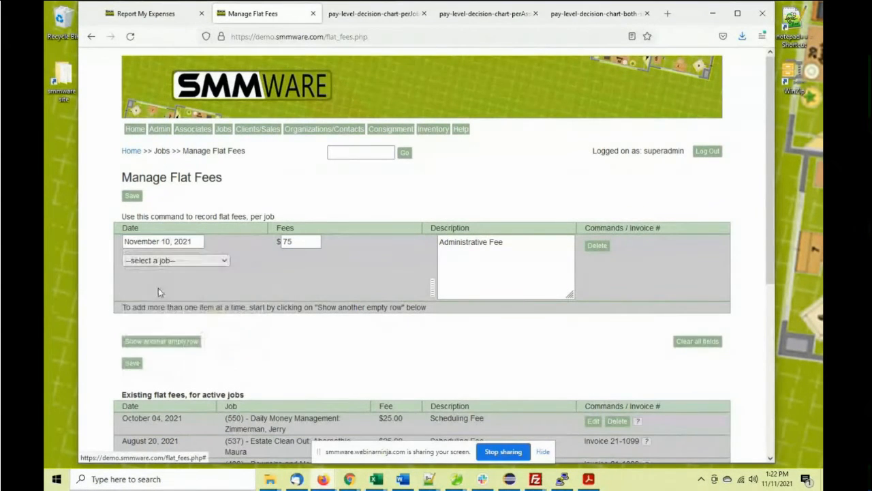
pyautogui.click(164, 261)
pyautogui.click(172, 194)
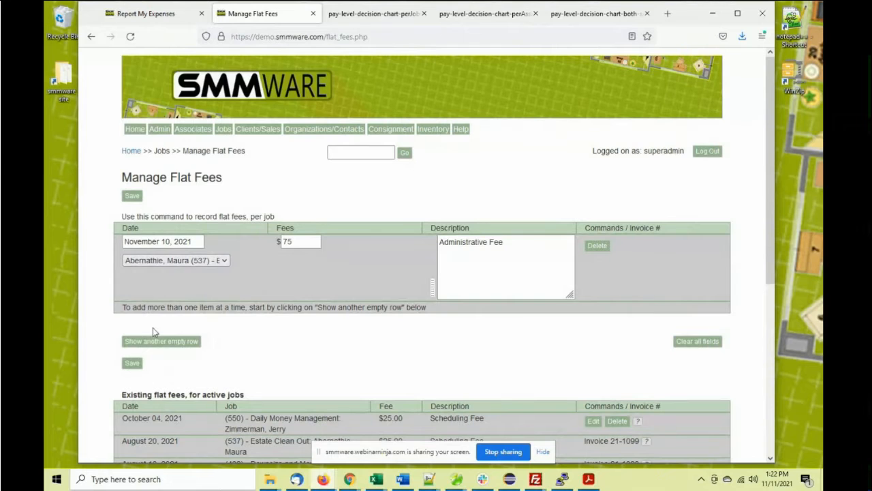
pyautogui.click(133, 363)
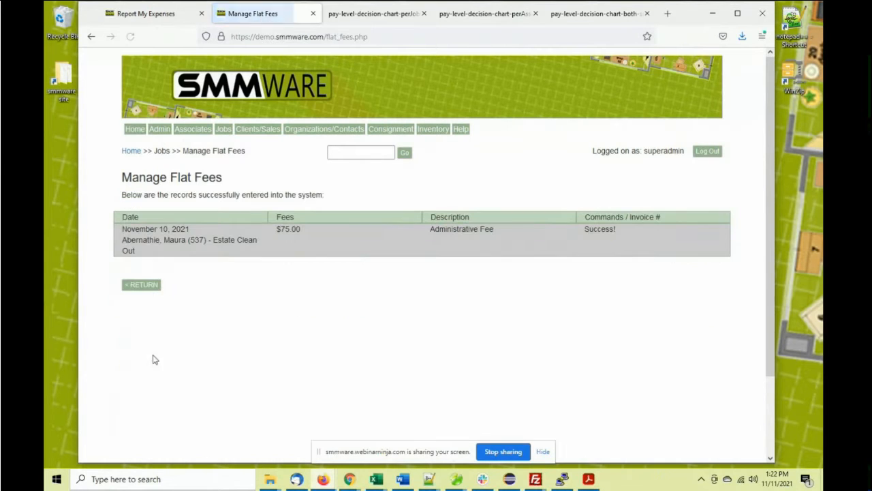
pyautogui.click(141, 289)
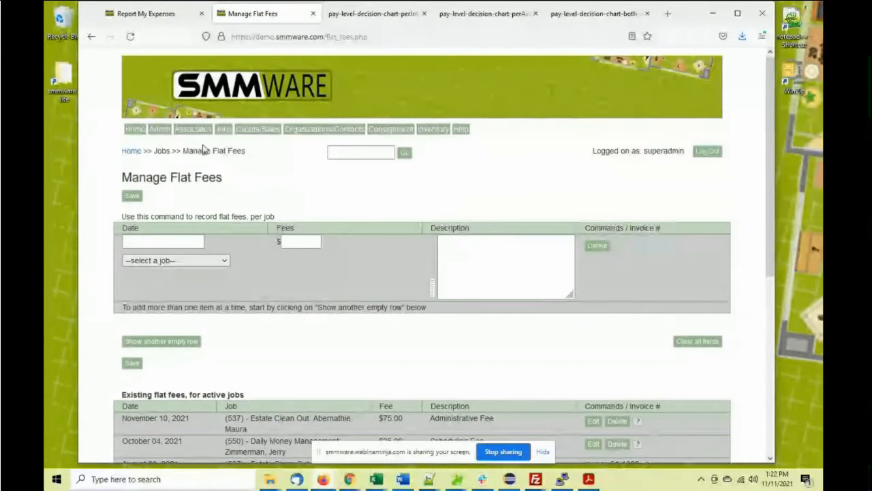
pyautogui.click(158, 132)
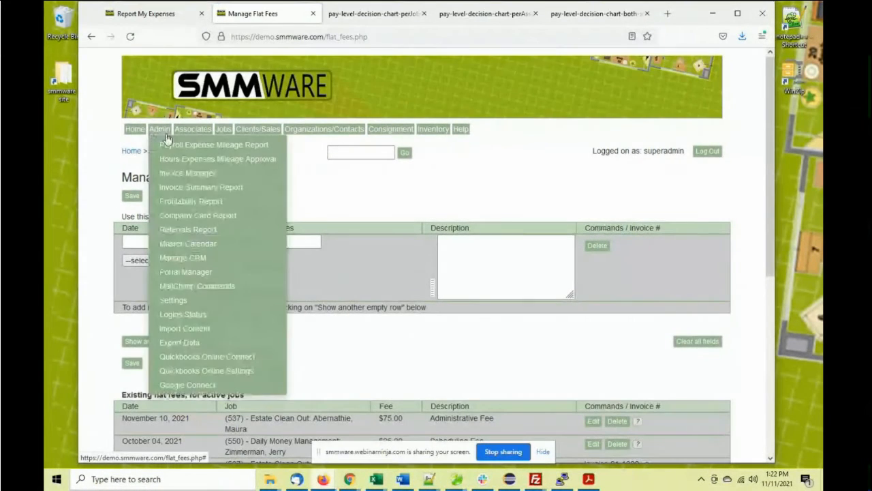
# In the Invoice Manager, edit invoice 20-1083 and change its status from TL Approved to Preliminary
pyautogui.click(204, 173)
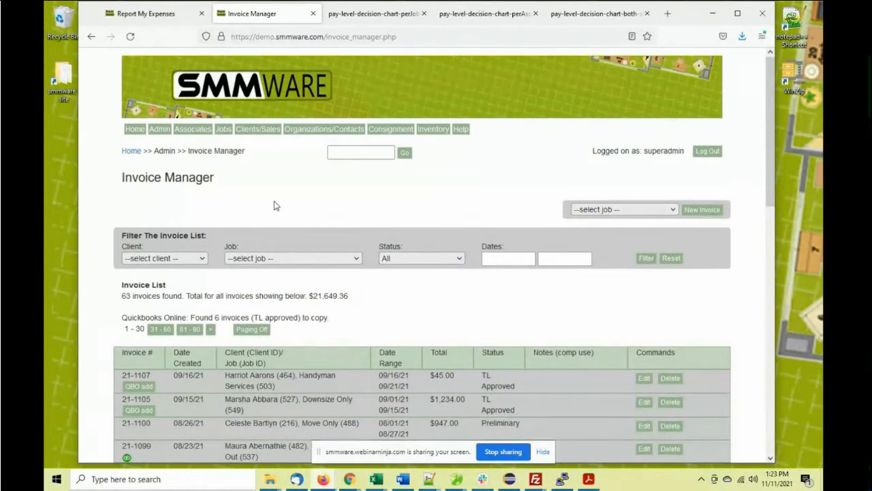
pyautogui.scroll(-5, 279, 207)
pyautogui.scroll(-2, 297, 211)
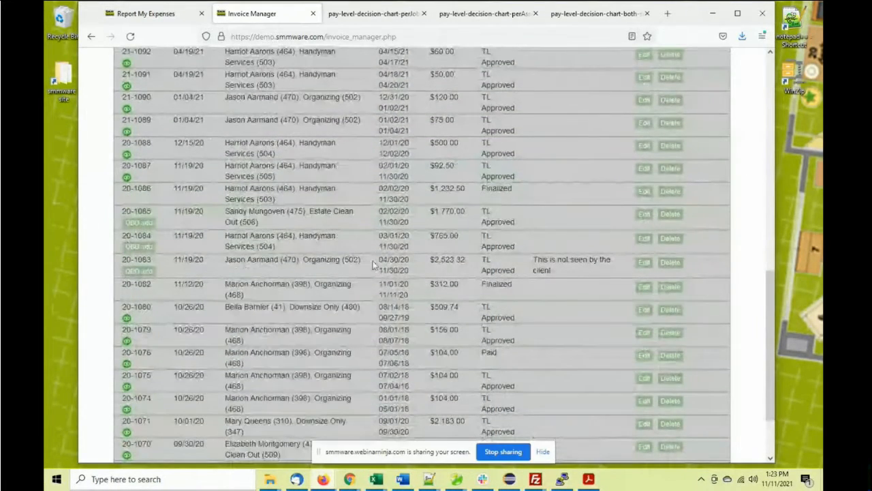
pyautogui.click(645, 263)
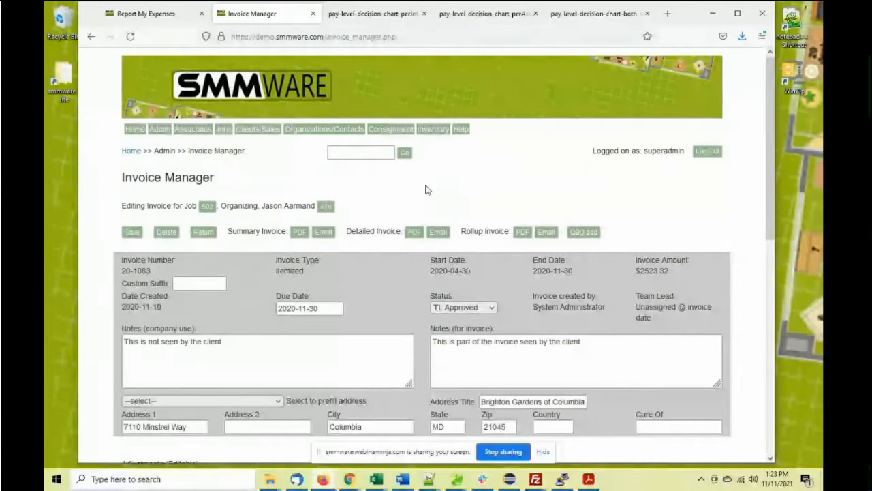
pyautogui.scroll(-2, 416, 192)
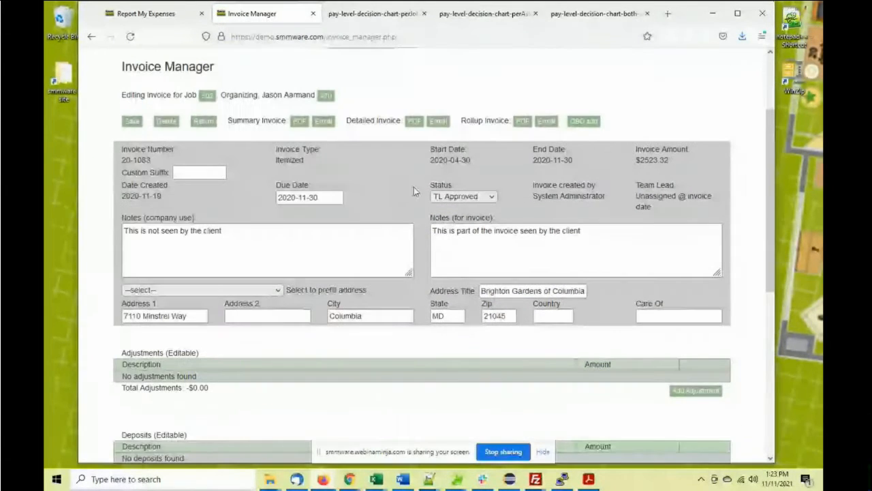
pyautogui.click(450, 197)
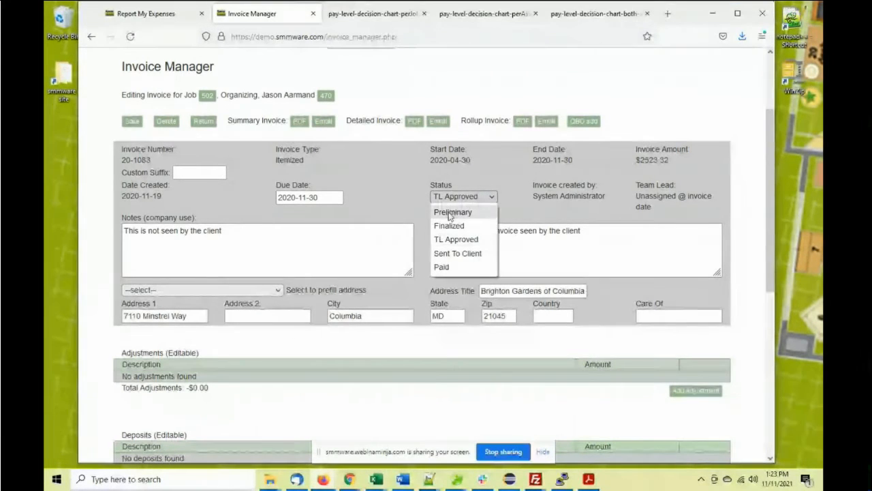
pyautogui.click(449, 212)
pyautogui.click(453, 197)
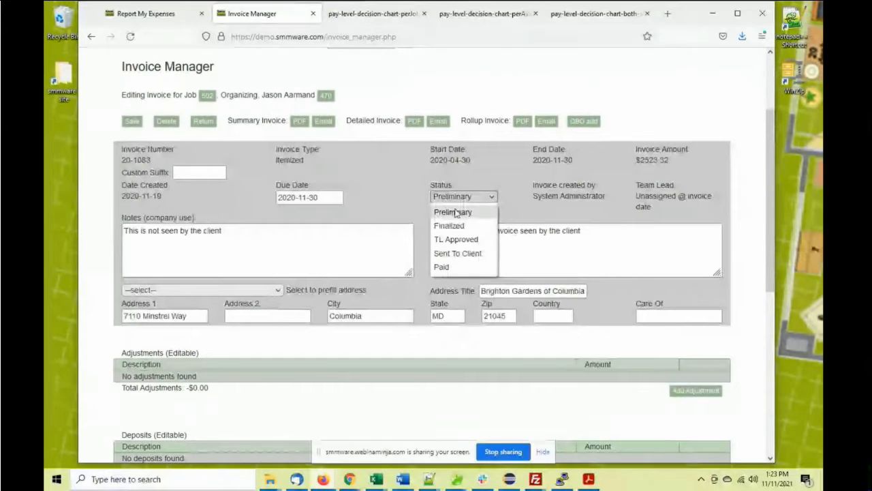
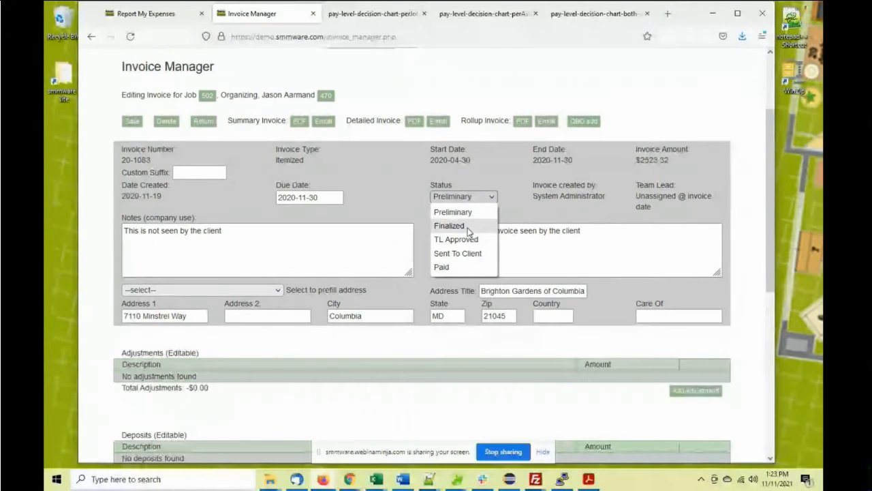
# Set the job 502 invoice status to Finalized and save it
pyautogui.click(462, 232)
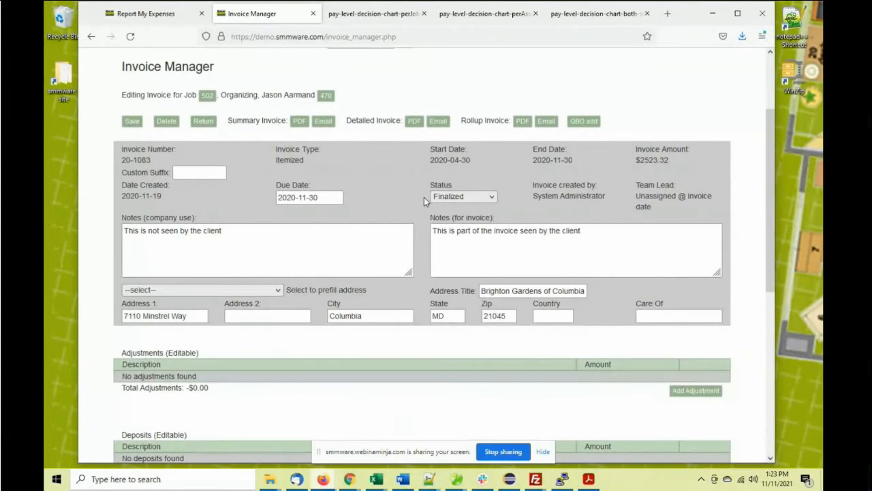
pyautogui.click(133, 123)
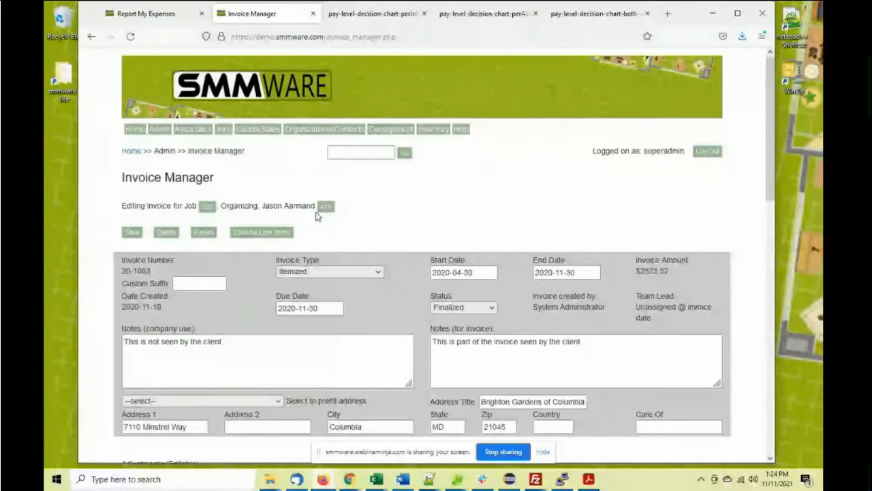
pyautogui.scroll(-4, 346, 214)
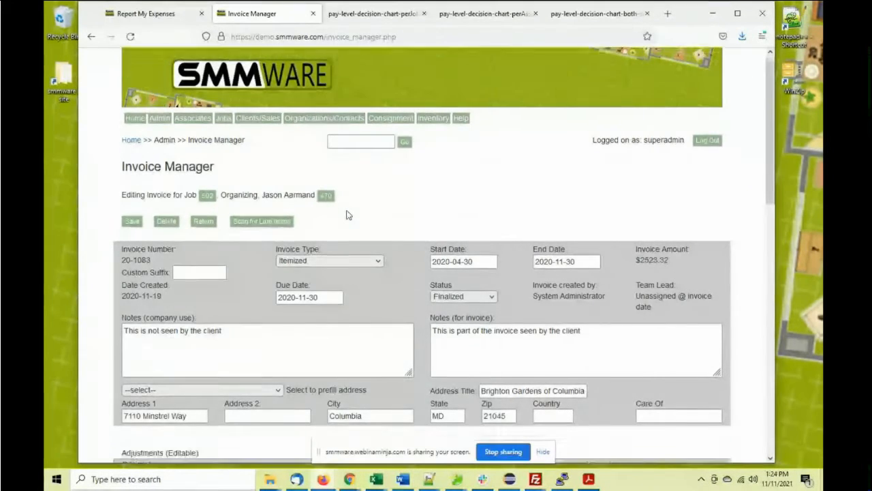
pyautogui.scroll(-6, 348, 210)
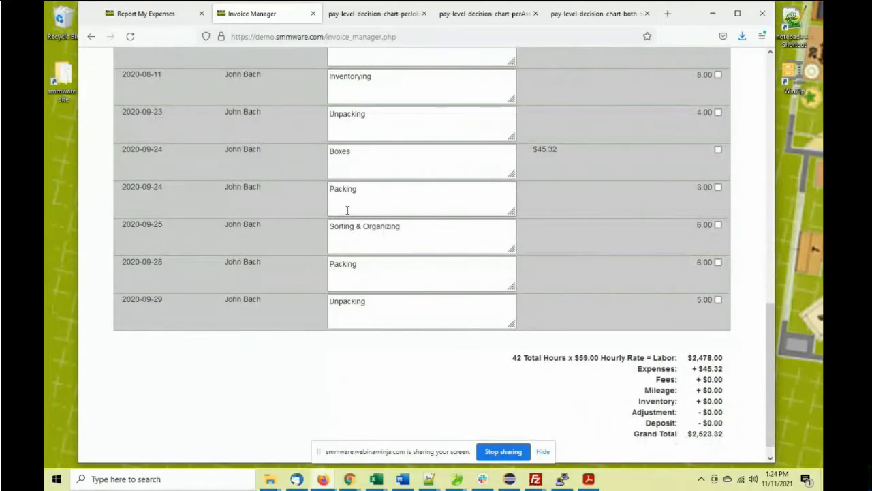
# Highlight the invoice's printed client note and its internal company-use note
pyautogui.scroll(1, 347, 210)
pyautogui.scroll(1, 347, 210)
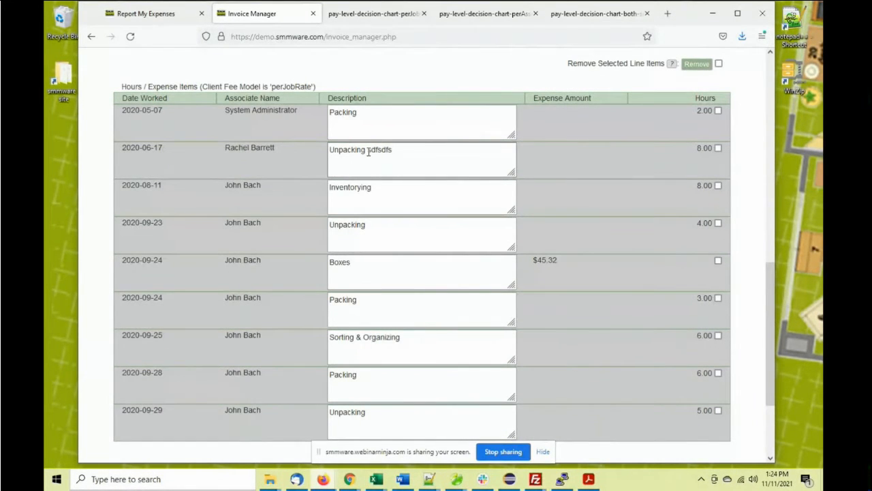
pyautogui.scroll(5, 368, 152)
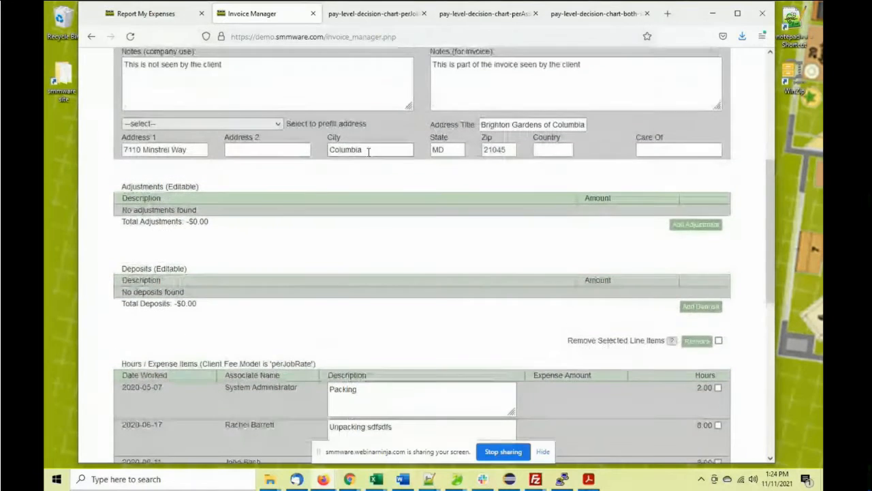
pyautogui.scroll(3, 368, 152)
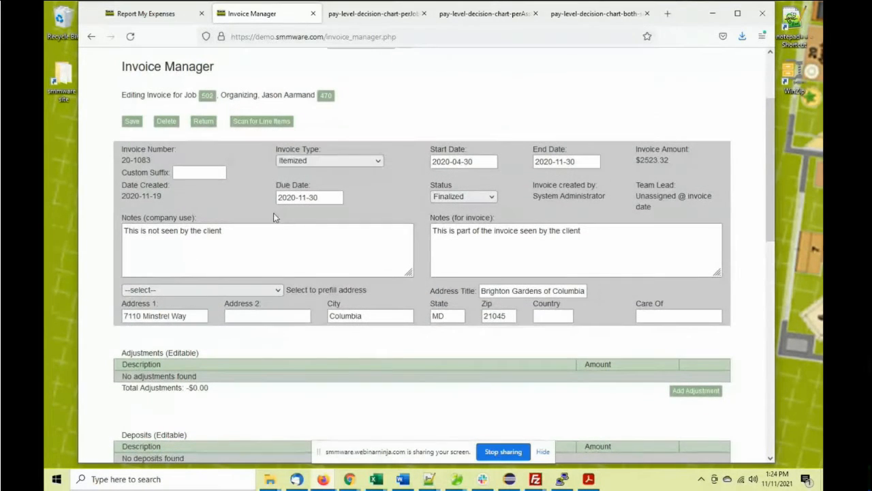
pyautogui.moveTo(585, 231); pyautogui.dragTo(431, 230)
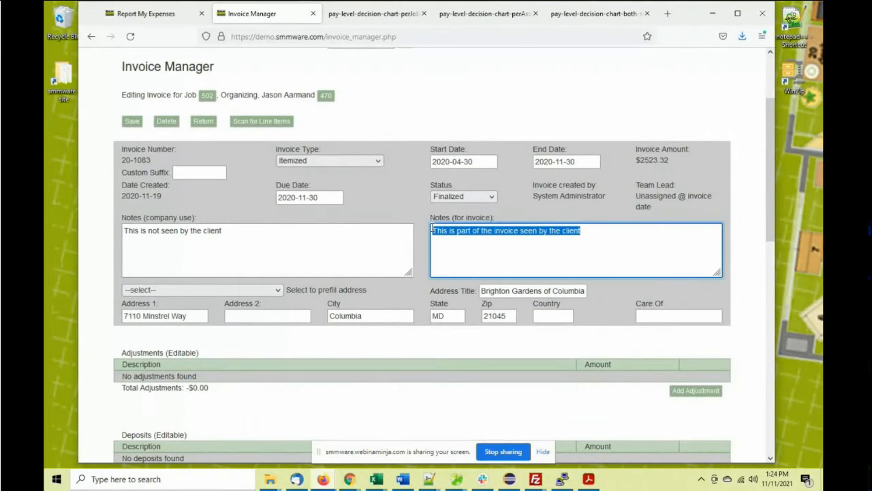
pyautogui.moveTo(283, 226); pyautogui.dragTo(105, 231)
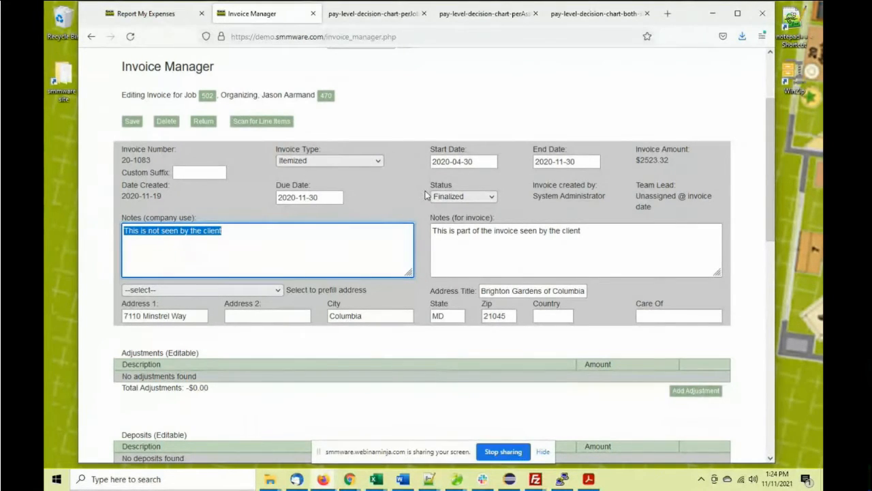
# Change the job 502 invoice to TL Approved, save, and review its $2523.32 total
pyautogui.click(462, 196)
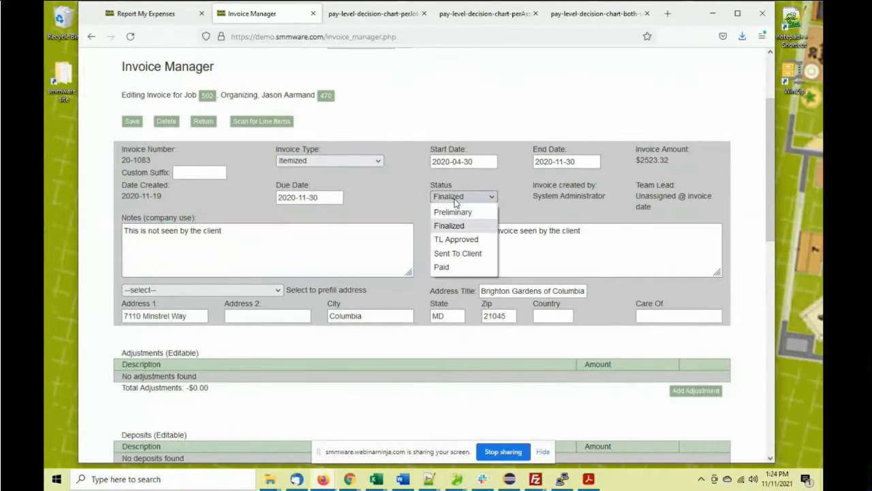
pyautogui.click(456, 240)
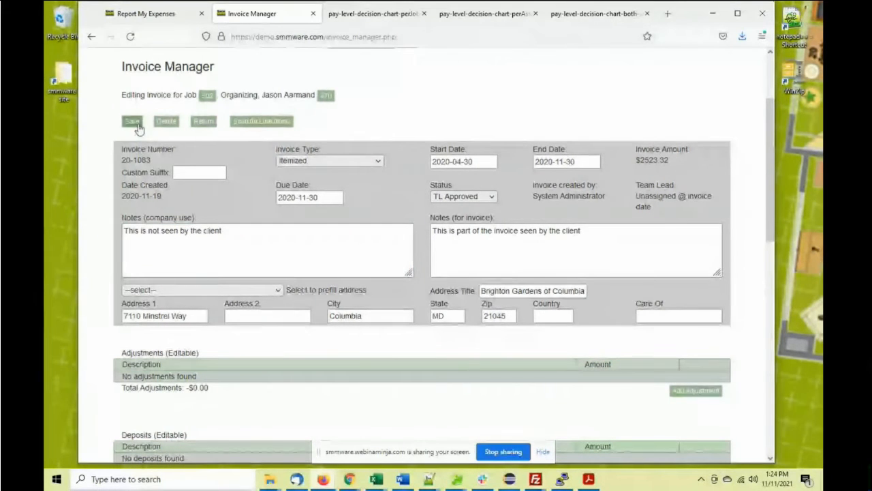
pyautogui.click(133, 121)
pyautogui.click(133, 123)
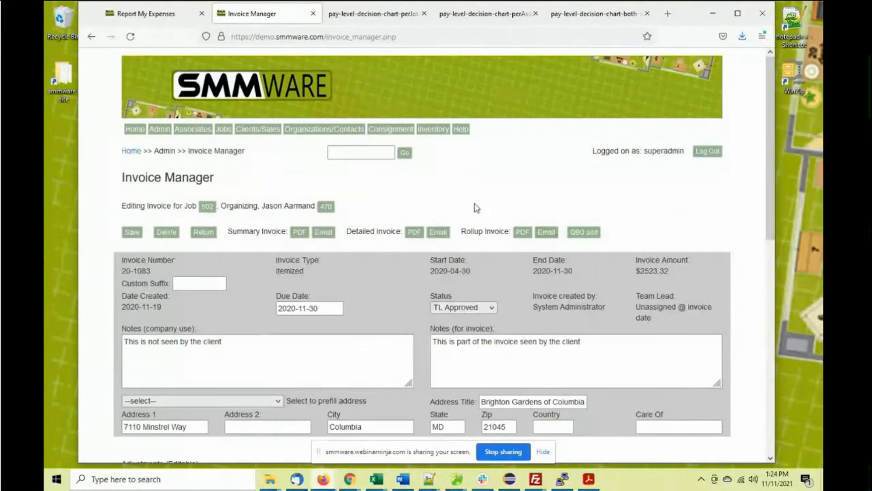
pyautogui.scroll(-4, 430, 188)
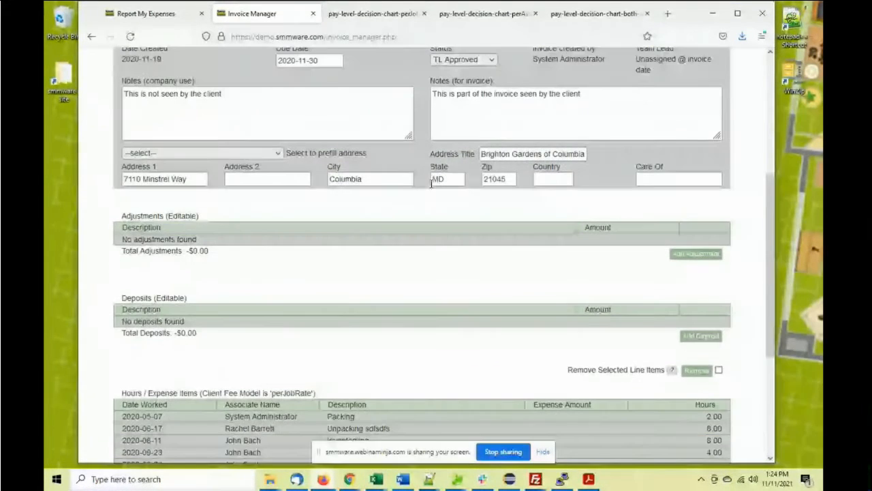
pyautogui.scroll(-2, 431, 182)
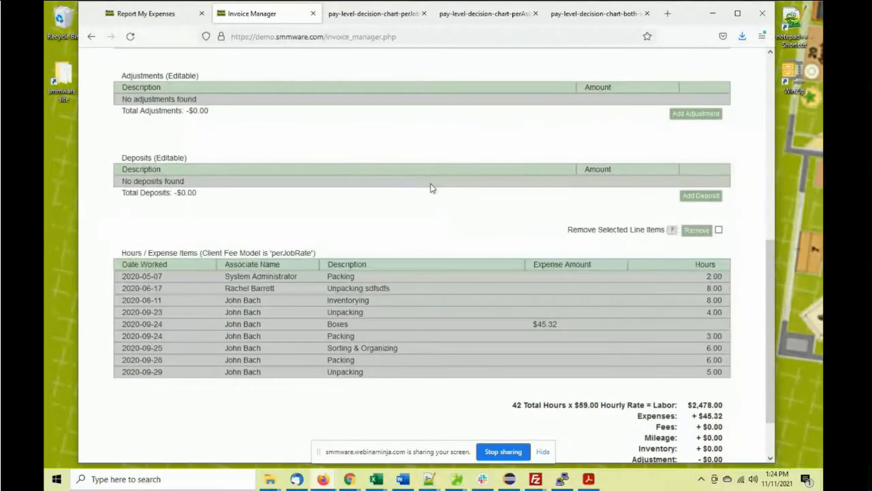
pyautogui.scroll(5, 430, 188)
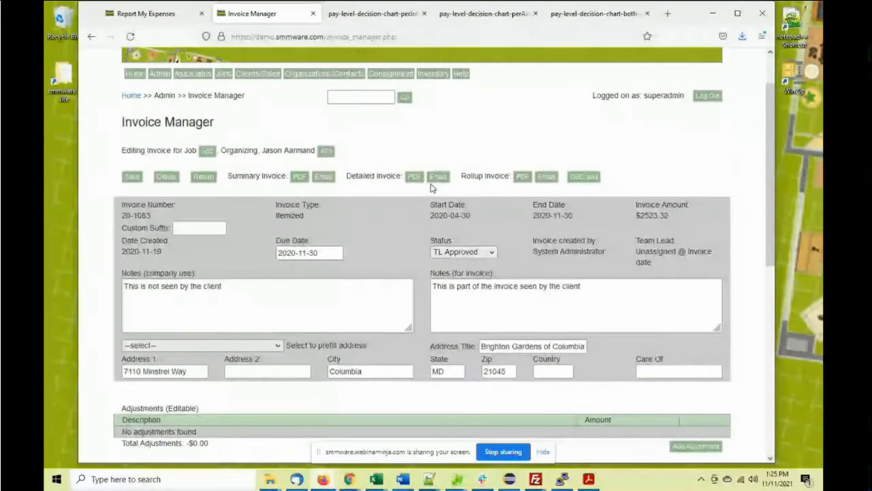
pyautogui.scroll(1, 362, 177)
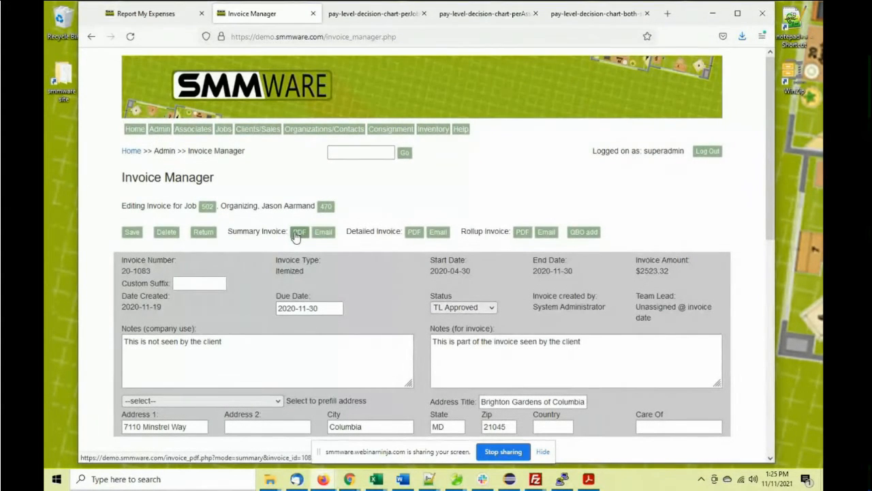
pyautogui.click(299, 232)
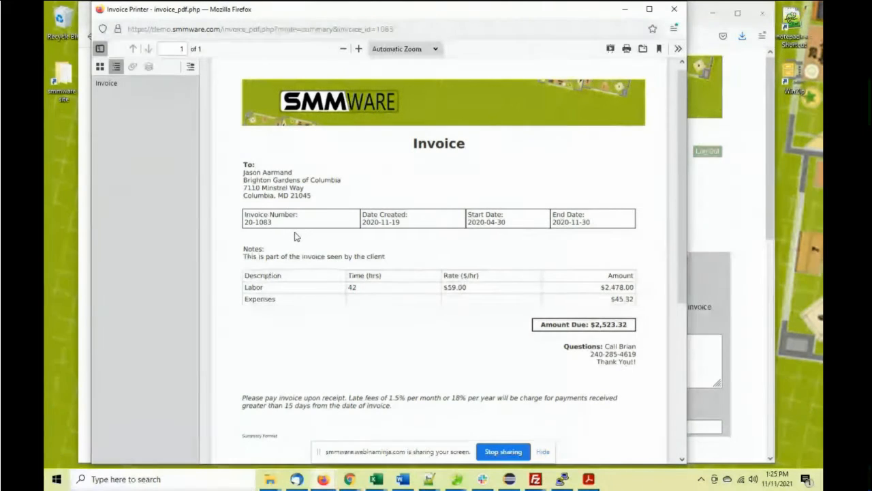
pyautogui.click(673, 11)
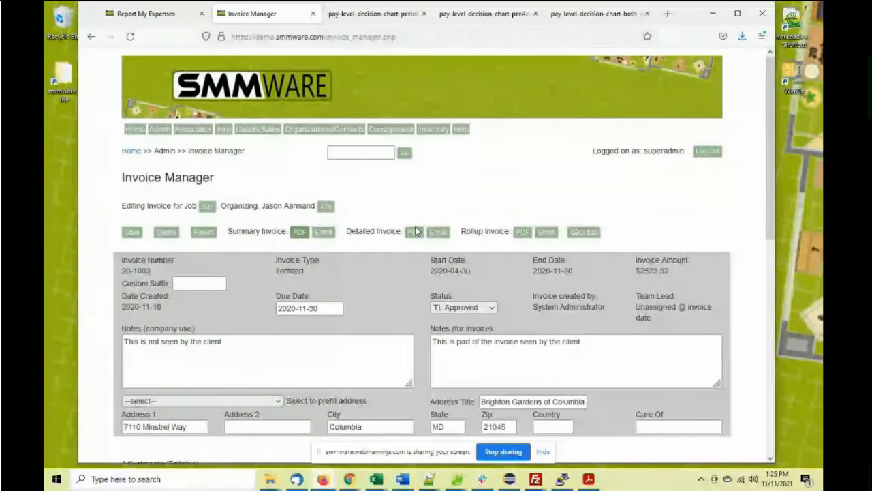
pyautogui.click(414, 231)
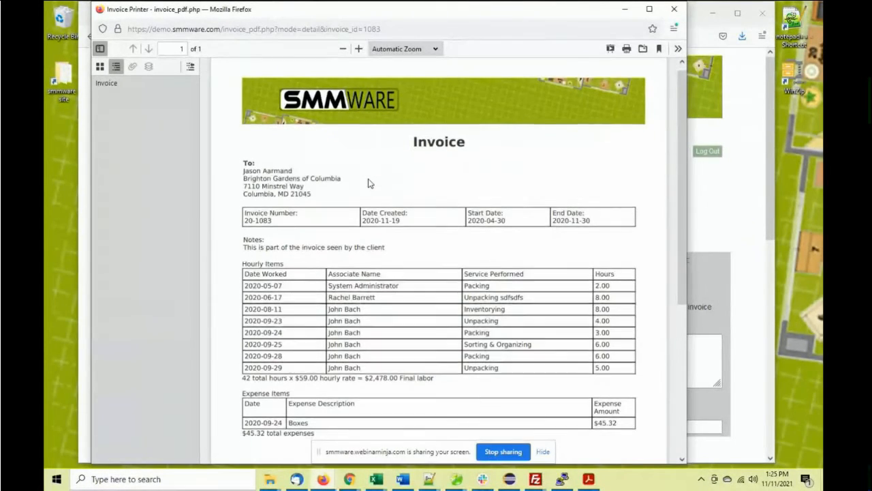
pyautogui.scroll(-3, 370, 186)
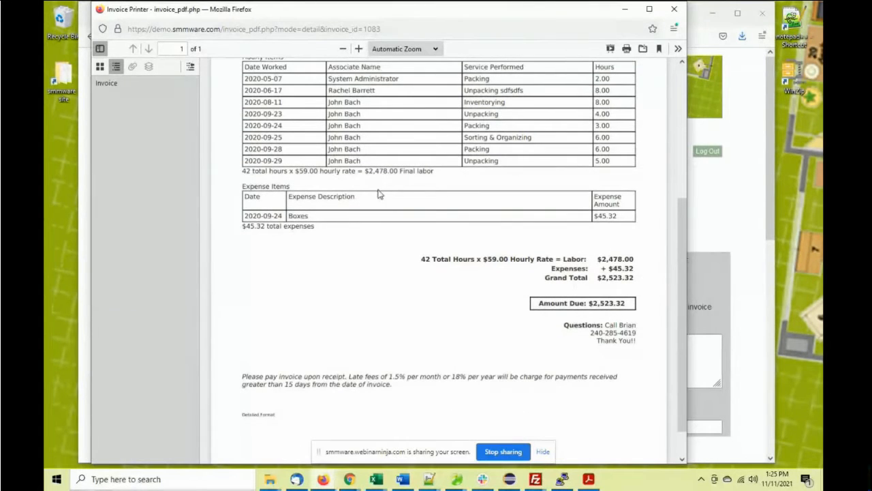
pyautogui.scroll(-1, 379, 194)
pyautogui.scroll(5, 381, 204)
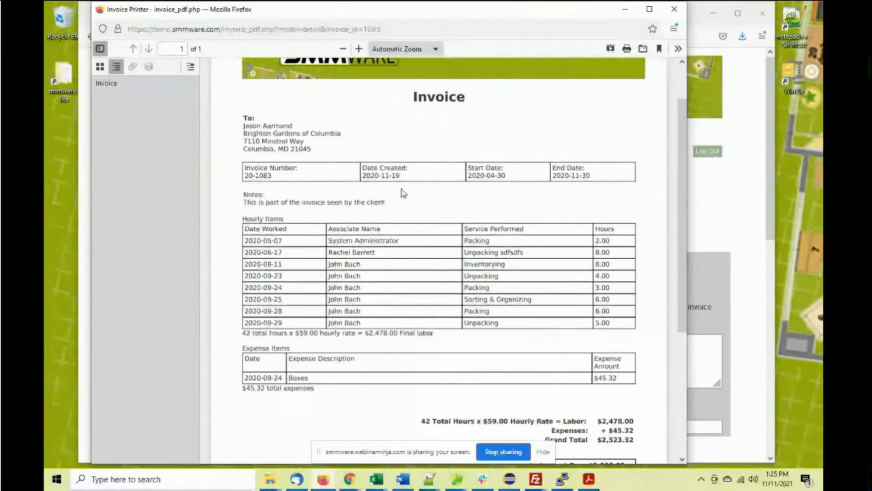
pyautogui.click(673, 9)
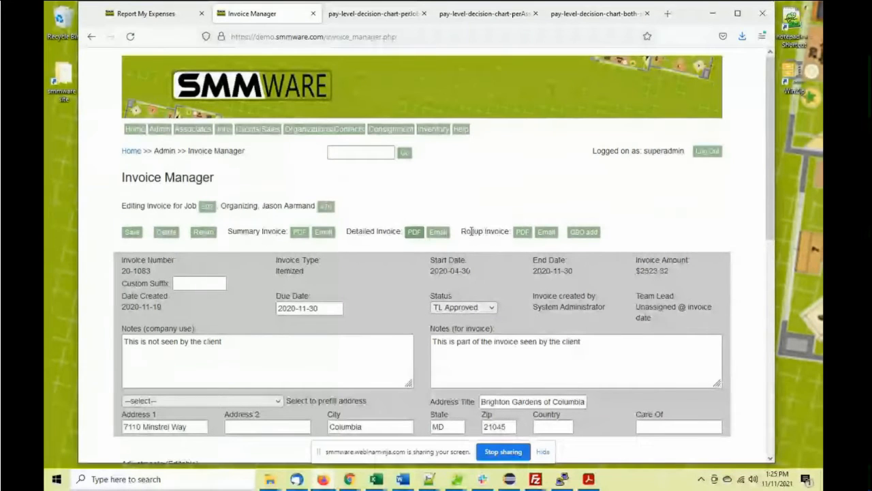
pyautogui.click(522, 231)
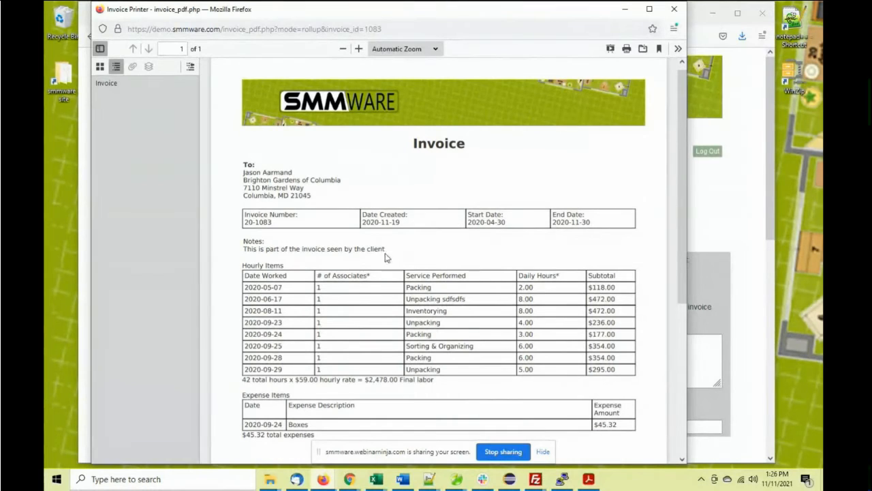
pyautogui.moveTo(369, 274); pyautogui.dragTo(316, 274)
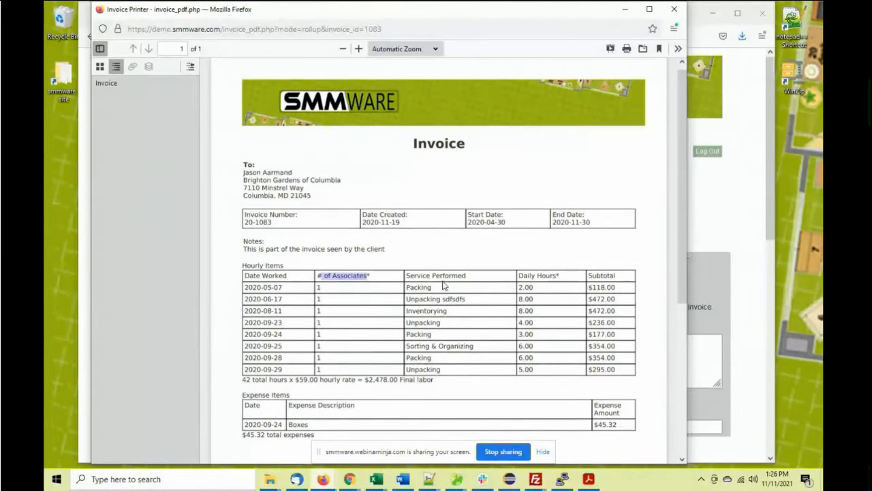
pyautogui.scroll(-3, 443, 286)
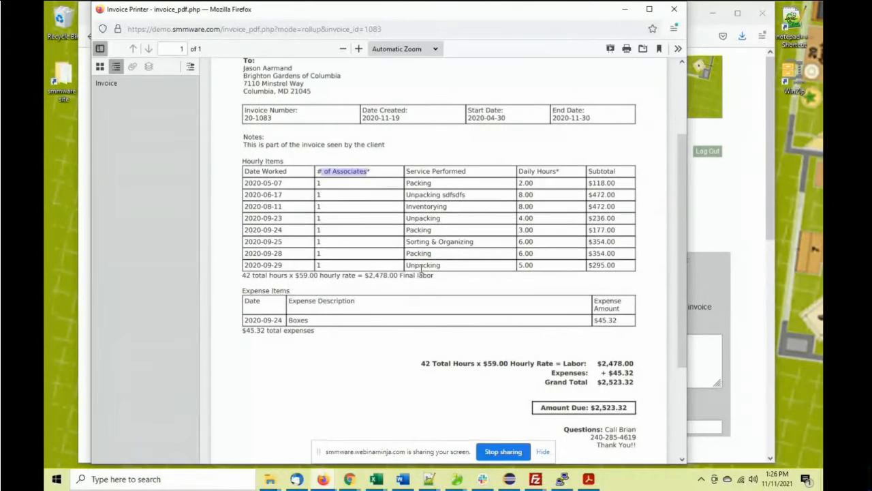
pyautogui.scroll(3, 421, 268)
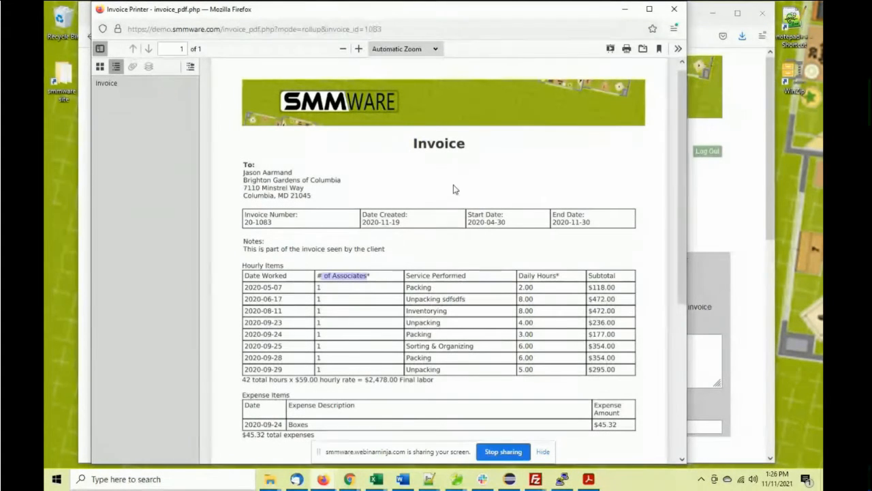
pyautogui.click(675, 11)
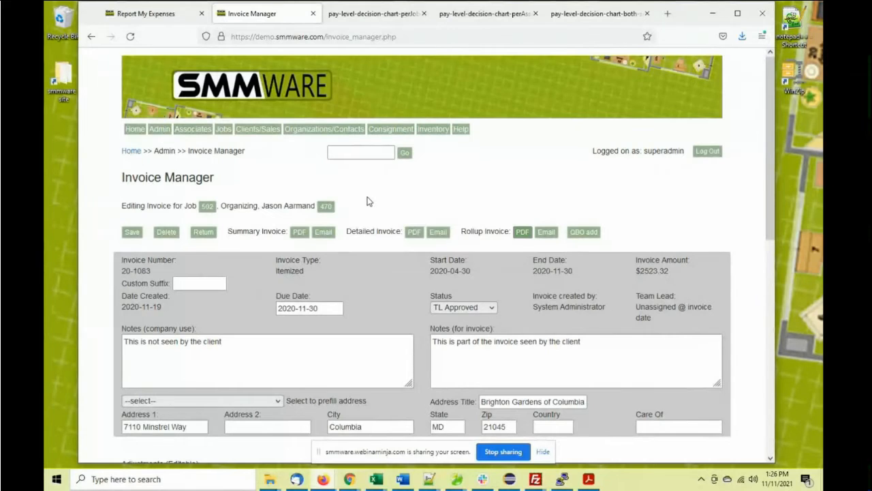
pyautogui.click(588, 478)
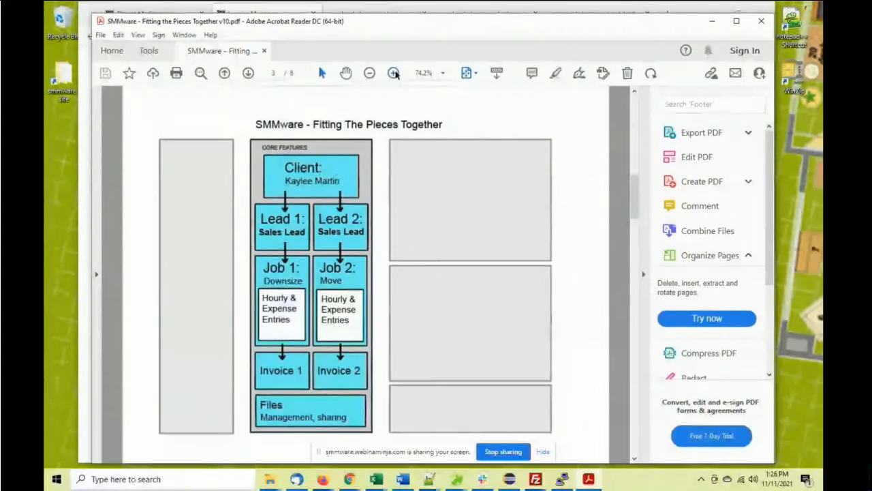
pyautogui.press('pagedown')
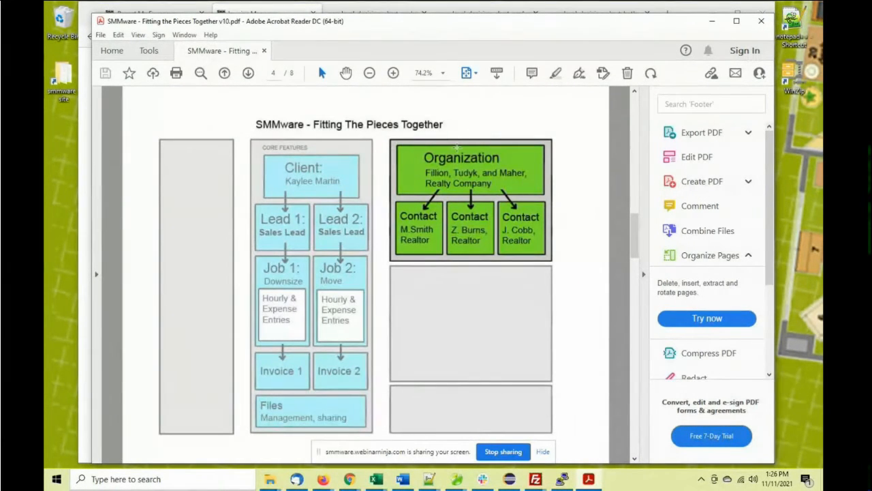
pyautogui.click(709, 26)
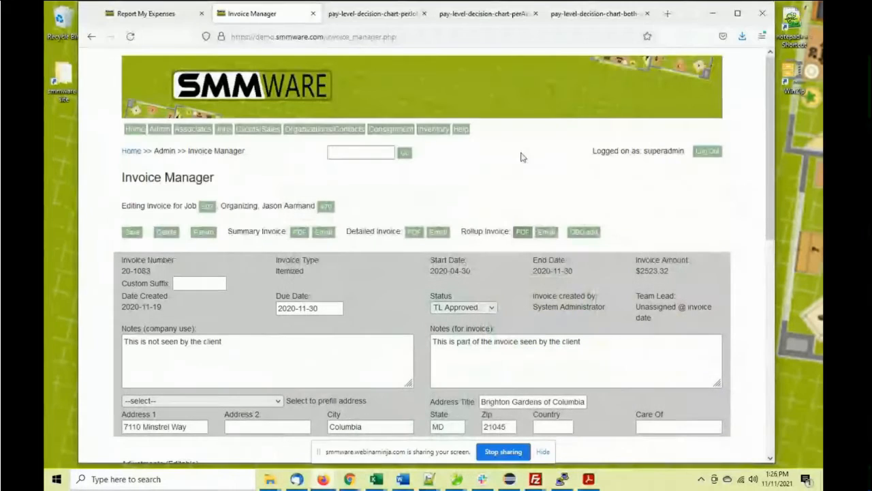
# Open the Organization Manager and expand the Real Estate category to list its organizations
pyautogui.moveTo(334, 132)
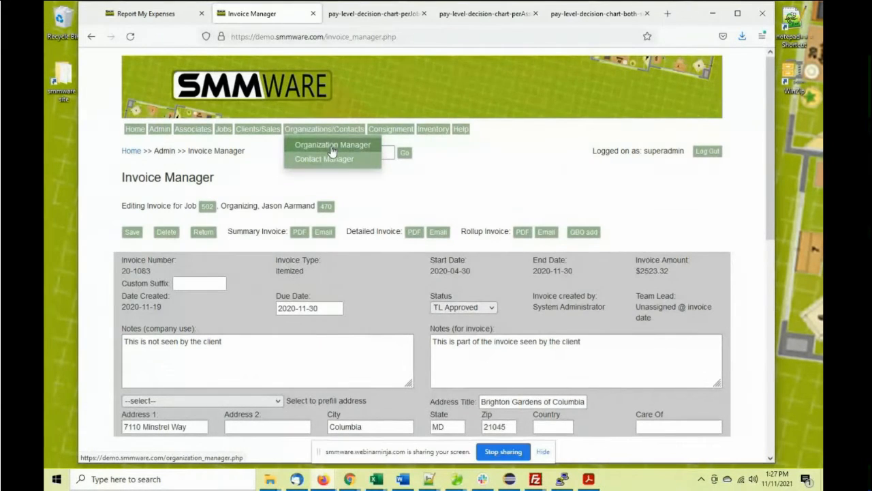
pyautogui.click(332, 145)
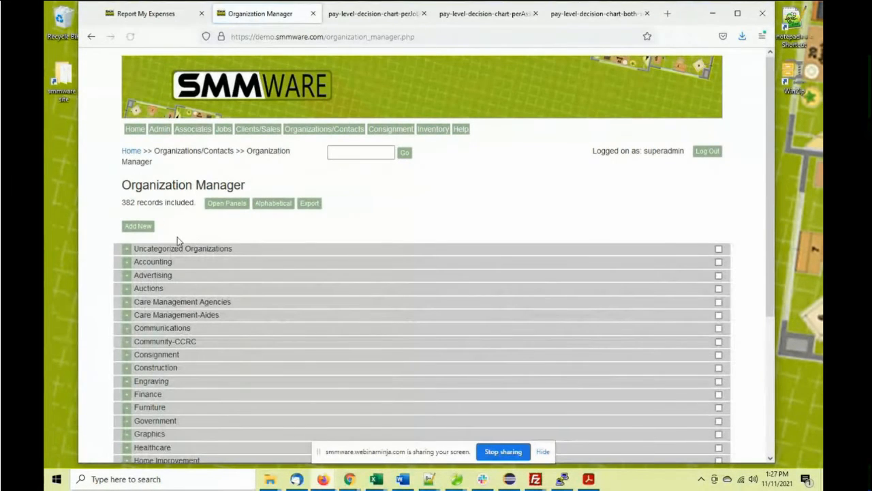
pyautogui.scroll(-3, 129, 240)
pyautogui.scroll(-3, 129, 240)
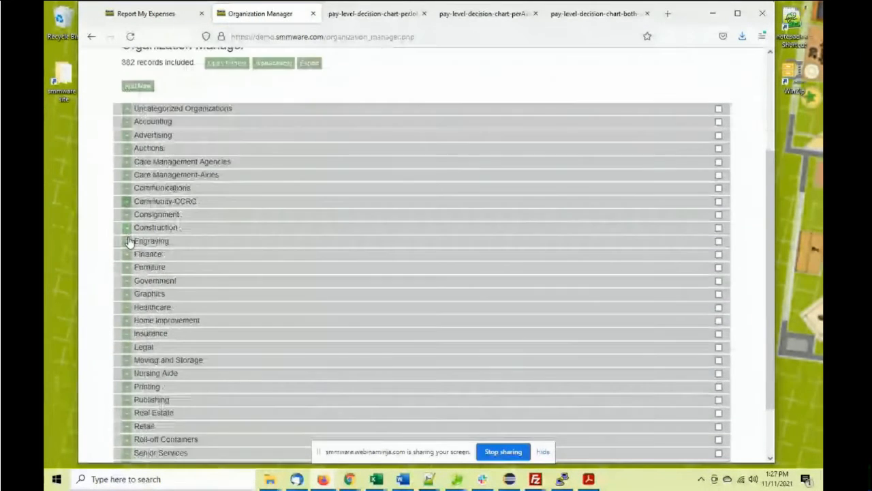
pyautogui.click(126, 348)
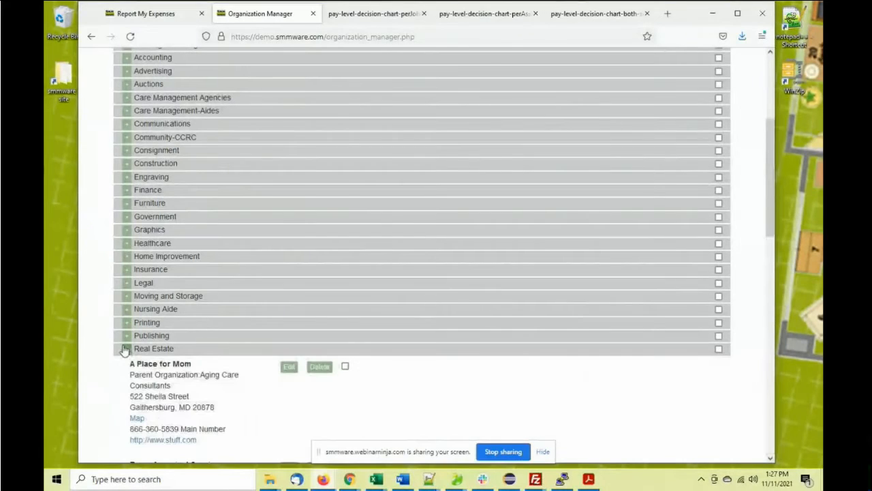
pyautogui.scroll(-5, 99, 308)
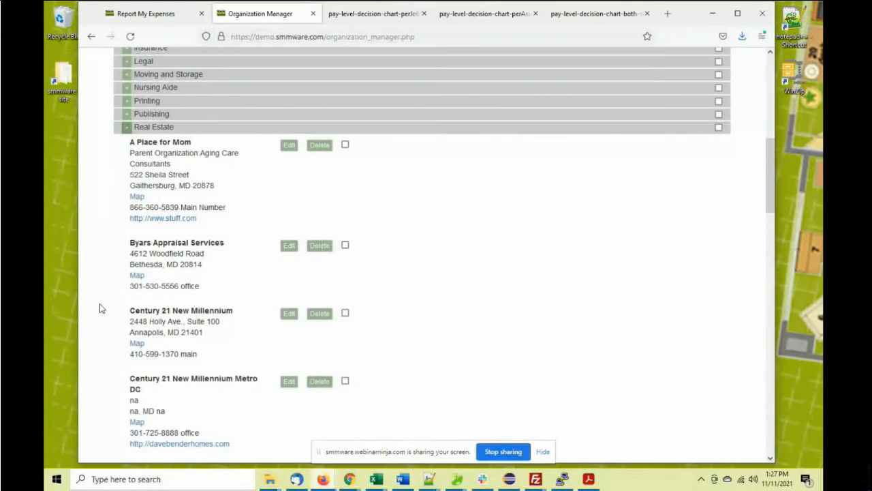
pyautogui.scroll(-5, 103, 310)
pyautogui.scroll(6, 104, 312)
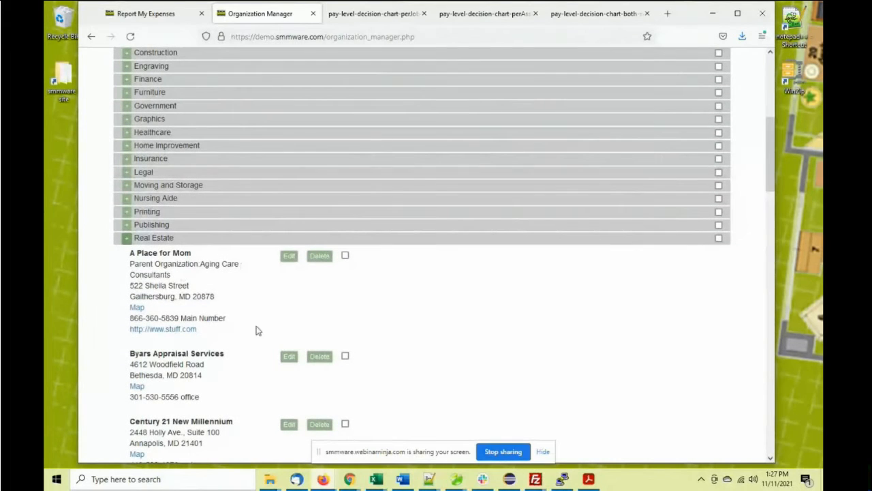
# Open the A Place for Mom organization record and scroll to its contacts
pyautogui.click(288, 256)
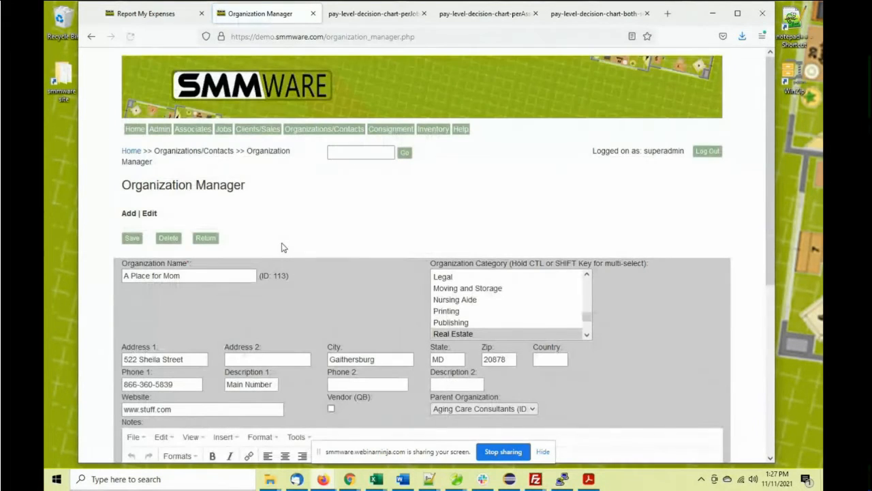
pyautogui.scroll(-3, 283, 247)
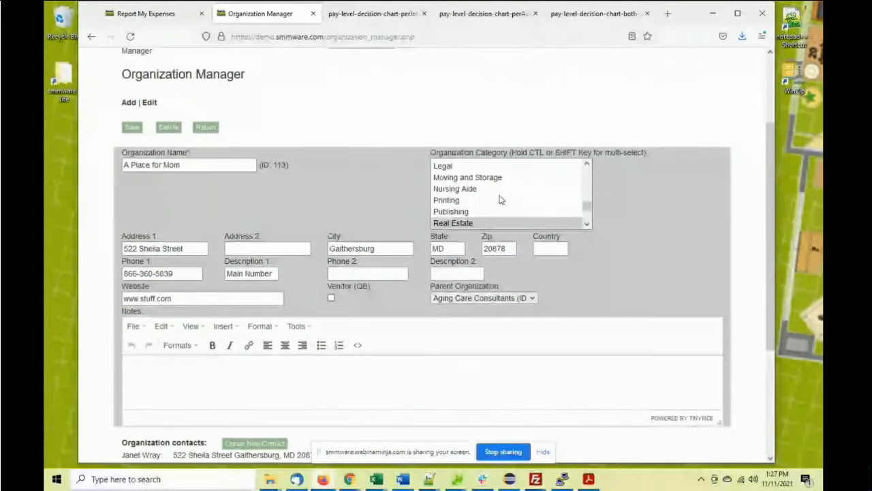
pyautogui.scroll(-3, 619, 194)
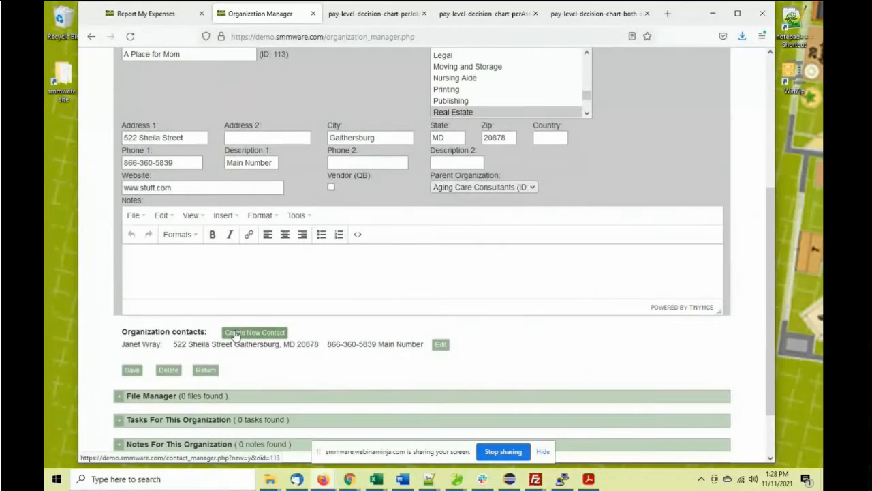
# Open the Marketing Director contact's record, then return to A Place for Mom via View Org
pyautogui.click(441, 344)
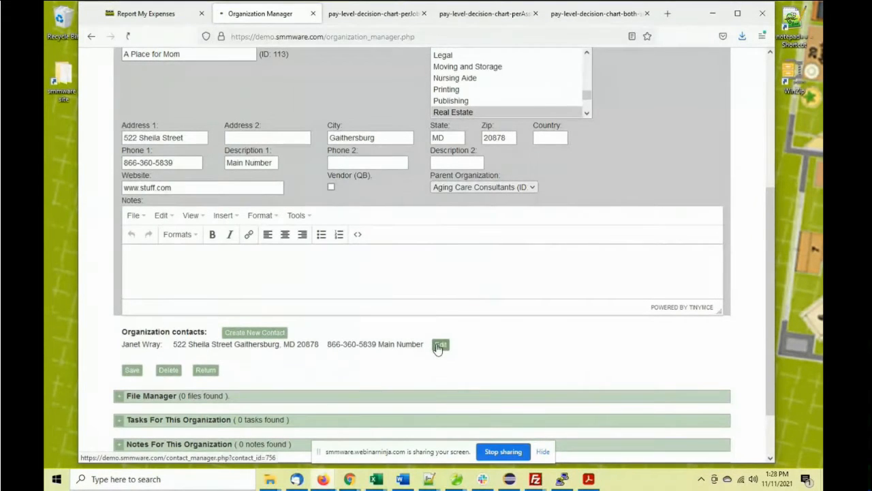
pyautogui.scroll(-3, 303, 275)
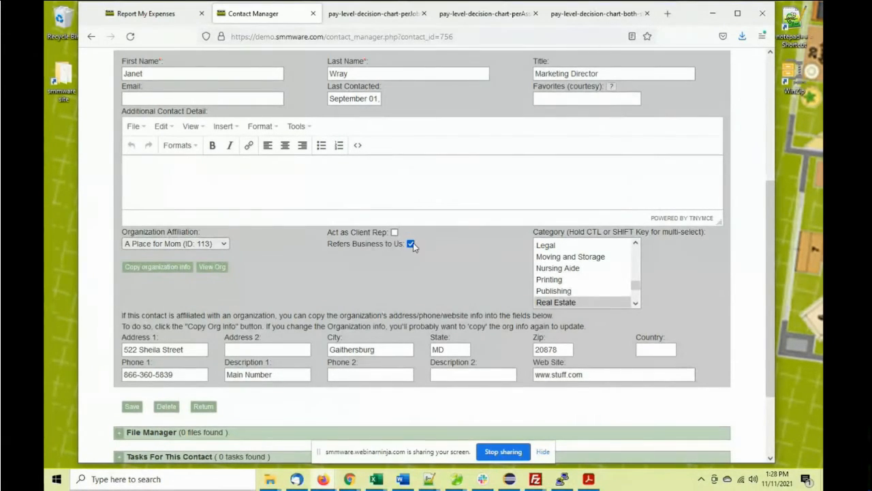
pyautogui.scroll(-3, 363, 253)
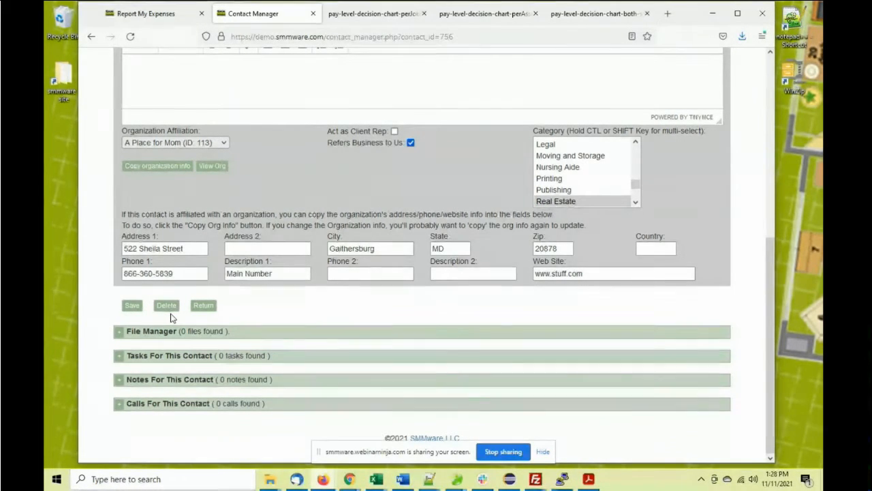
pyautogui.click(210, 168)
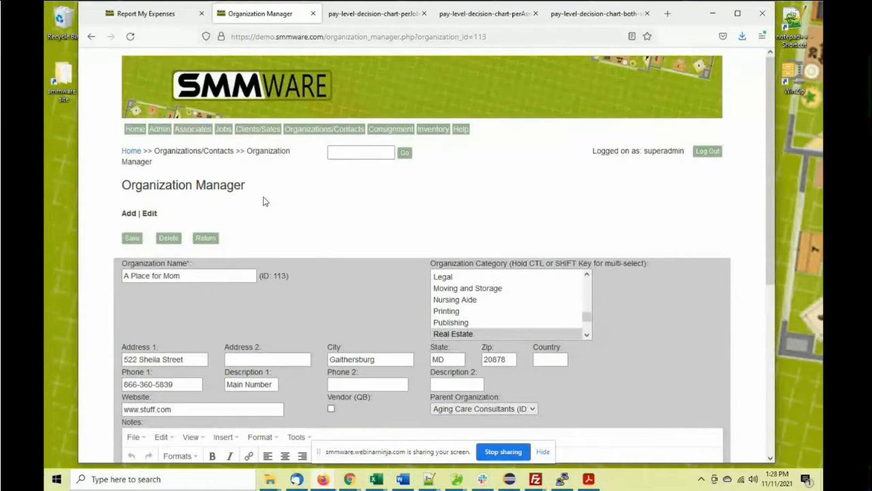
# Expand Tasks For This Organization on the A Place for Mom page, which lists none
pyautogui.scroll(-5, 265, 201)
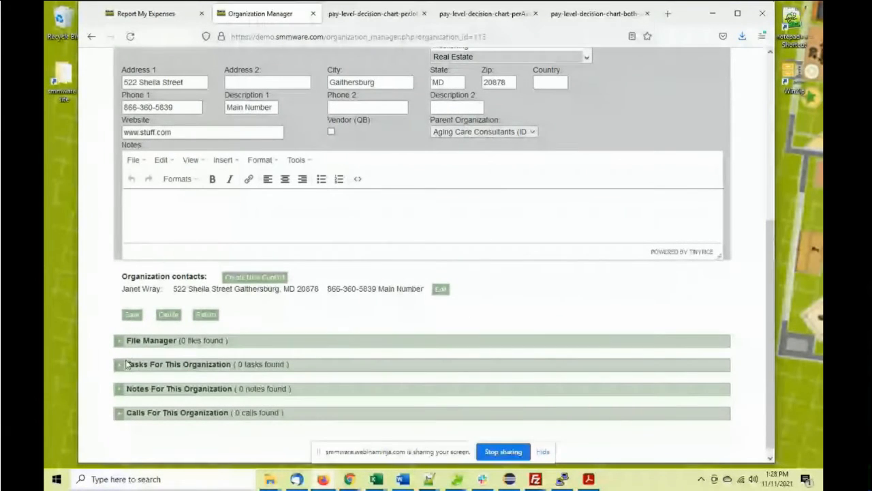
pyautogui.click(119, 364)
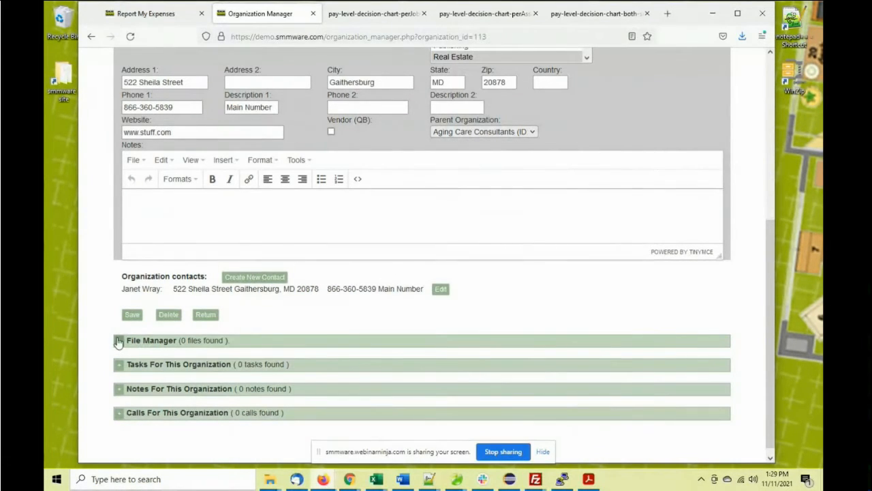
pyautogui.scroll(3, 150, 301)
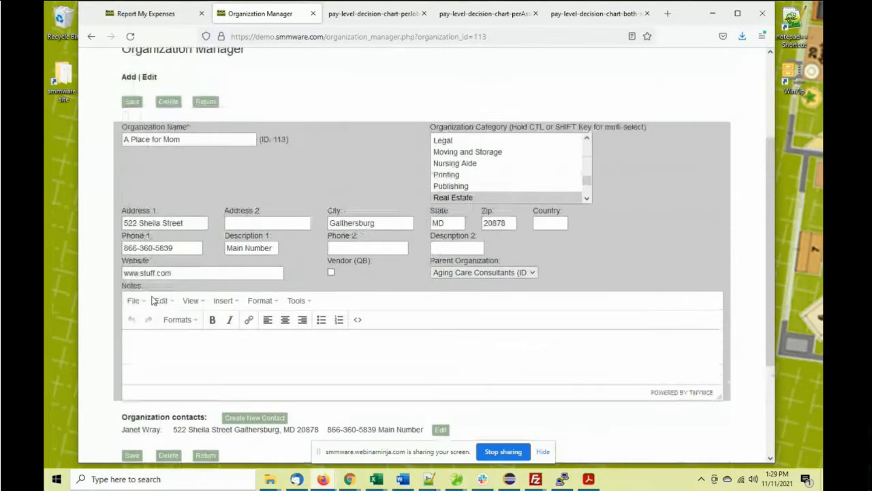
pyautogui.scroll(3, 154, 301)
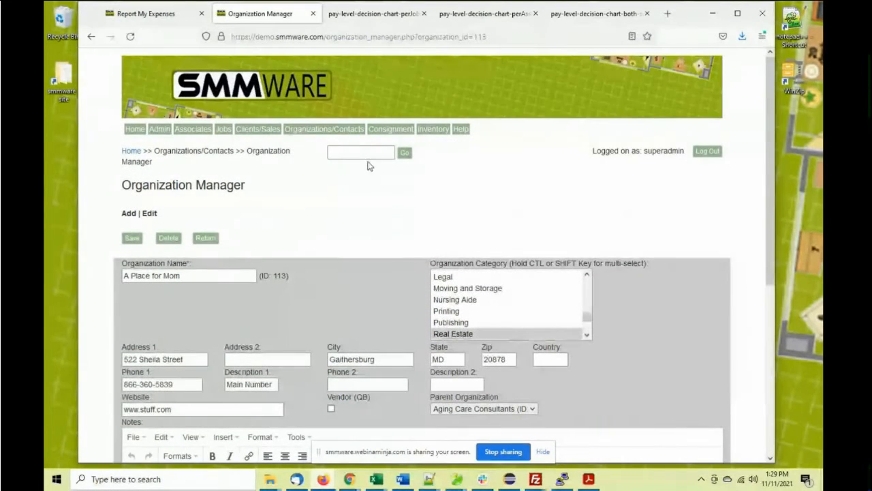
# Search names for 'Smith' and scroll through the seven matching records
pyautogui.click(365, 153)
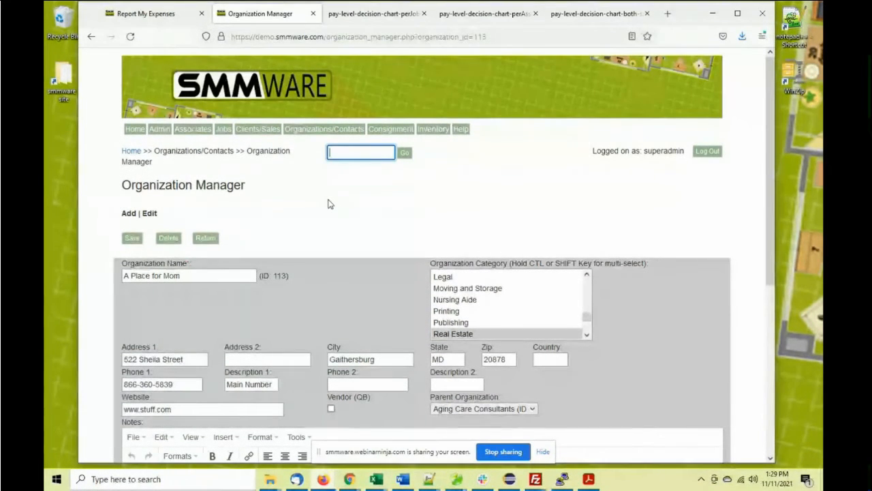
pyautogui.write('Smith')
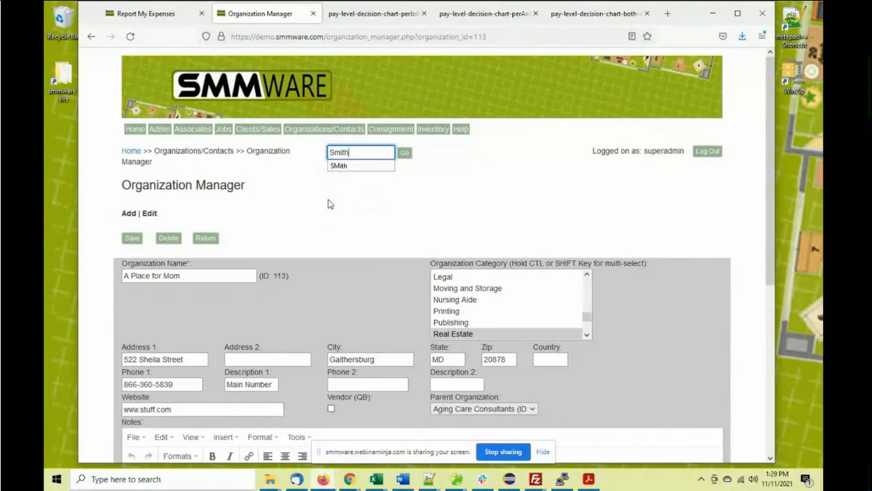
pyautogui.click(404, 152)
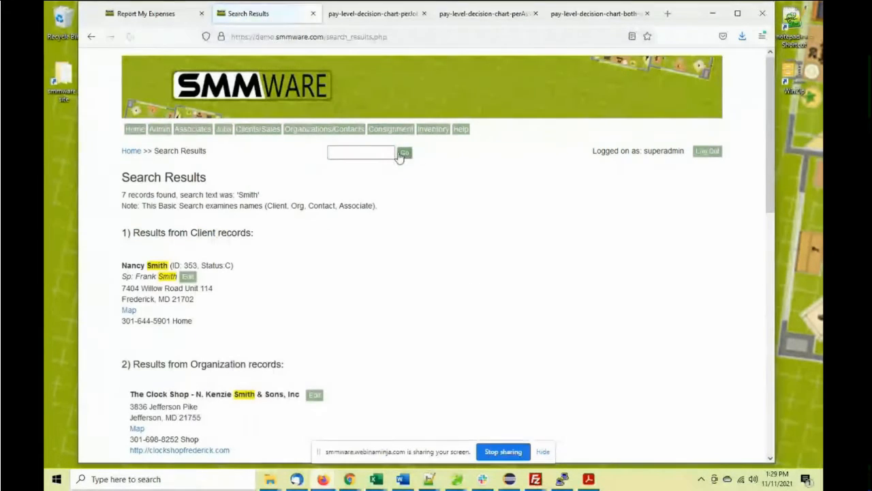
pyautogui.click(273, 133)
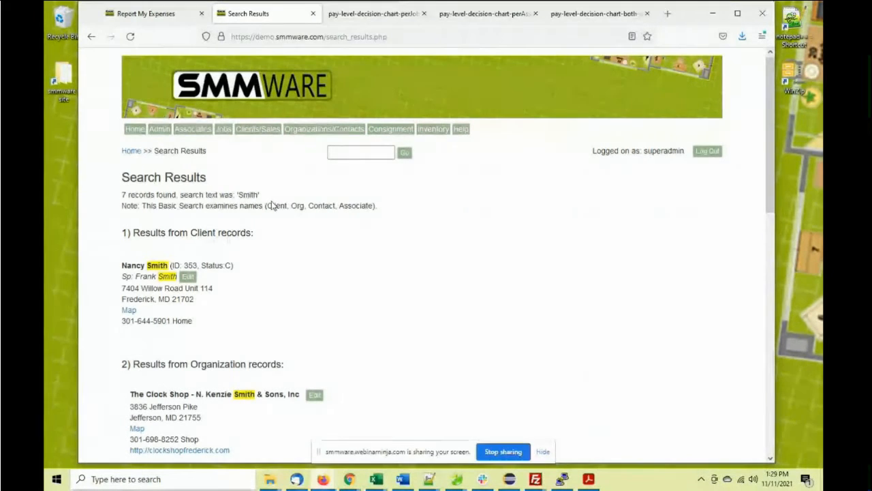
pyautogui.scroll(-3, 265, 252)
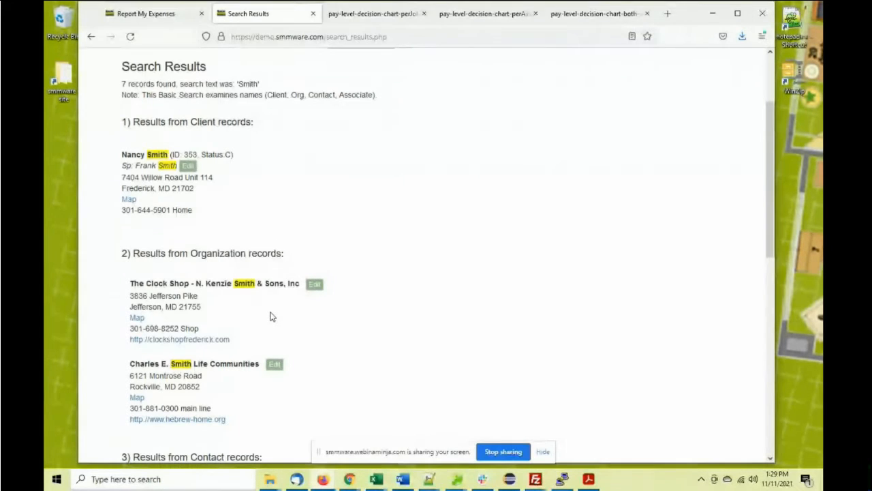
pyautogui.scroll(-3, 270, 316)
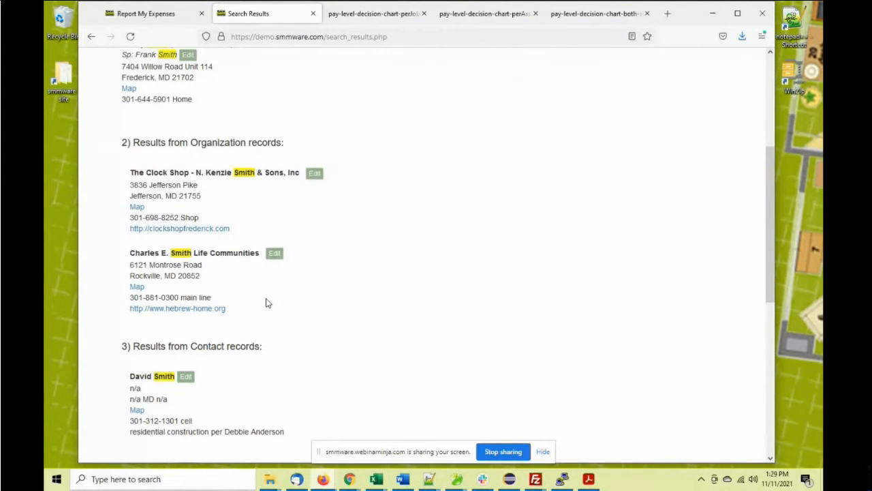
pyautogui.scroll(-5, 267, 302)
pyautogui.scroll(-6, 272, 304)
pyautogui.scroll(15, 275, 306)
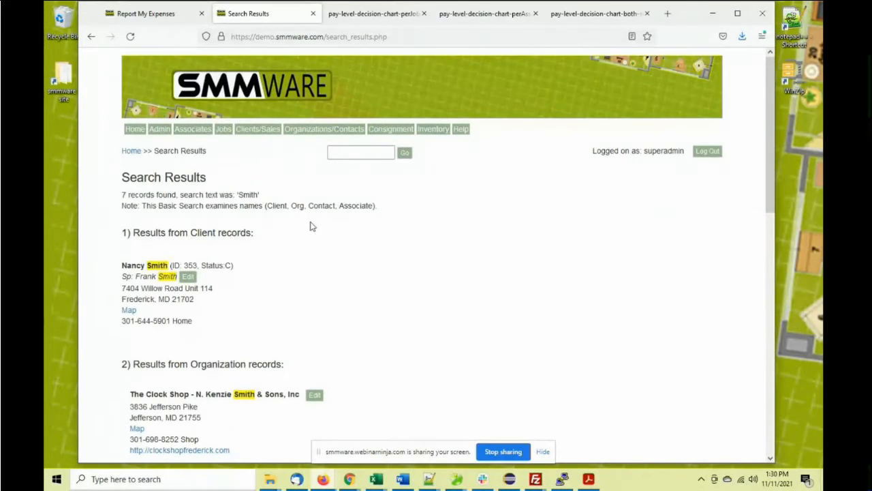
pyautogui.click(589, 478)
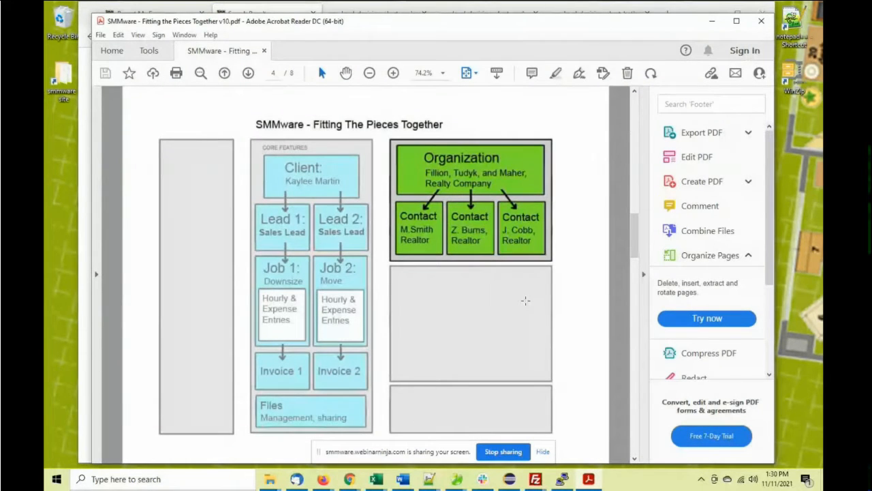
# Scroll the Fitting the Pieces Together PDF down to the next page
pyautogui.scroll(-1, 525, 301)
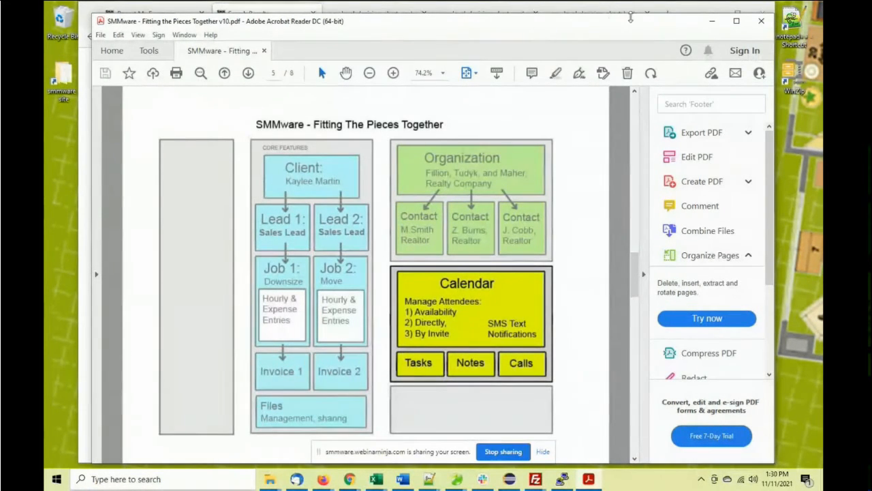
# Open job 503 Handyman Services from the jobs list for editing
pyautogui.click(712, 21)
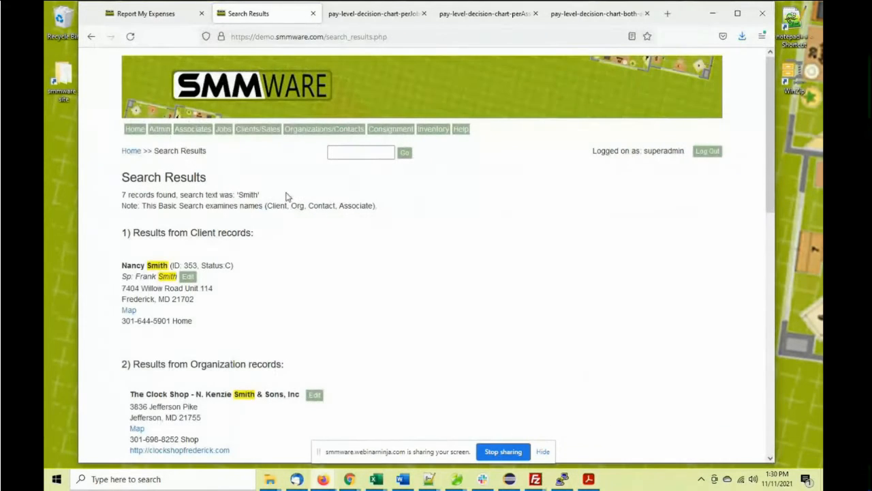
pyautogui.moveTo(223, 129)
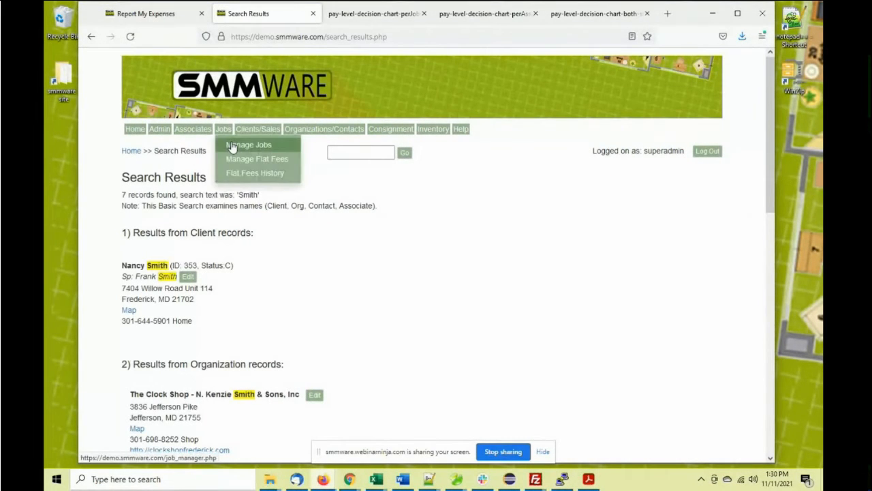
pyautogui.click(231, 143)
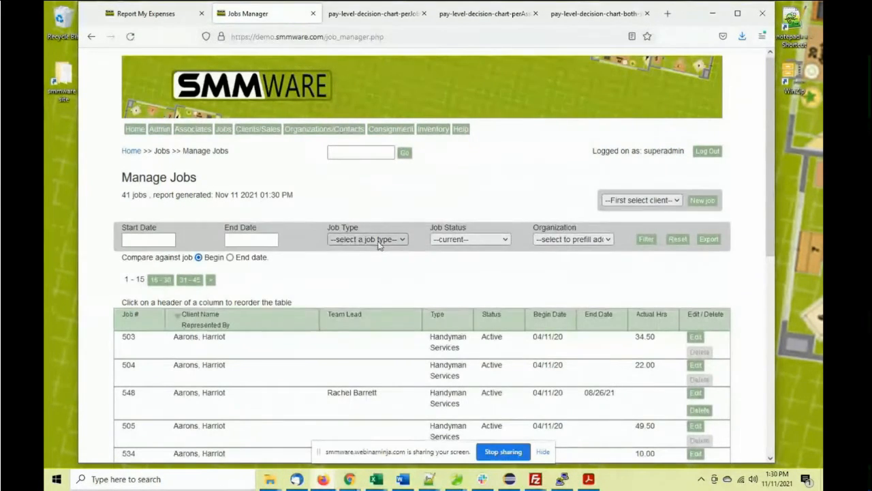
pyautogui.scroll(-3, 477, 225)
pyautogui.click(694, 227)
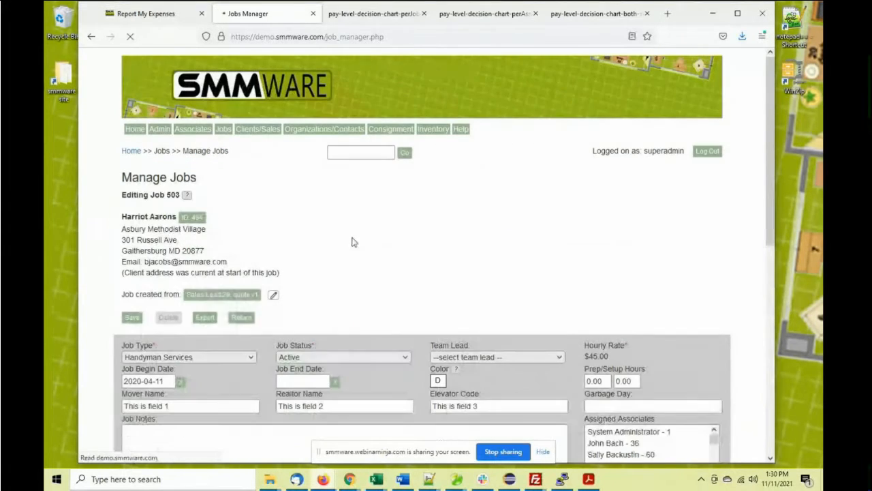
# Expand job 503's task list to review its eight tasks and their due dates
pyautogui.scroll(-3, 325, 245)
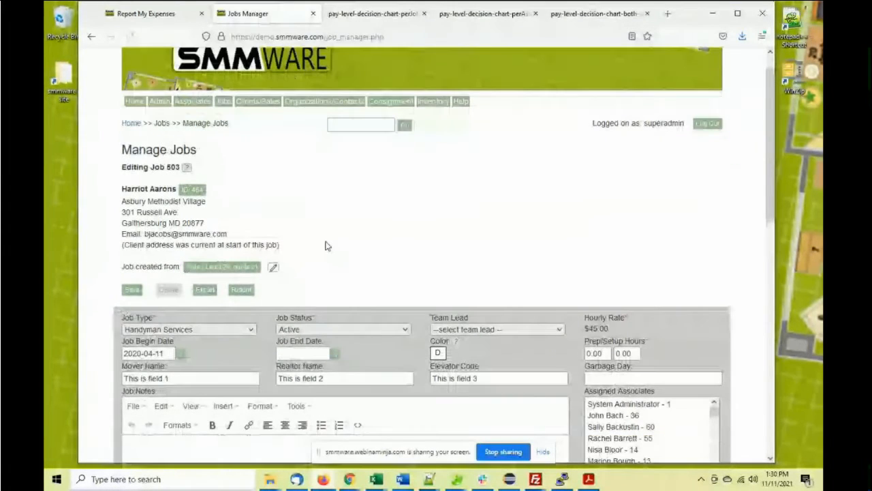
pyautogui.scroll(-10, 305, 194)
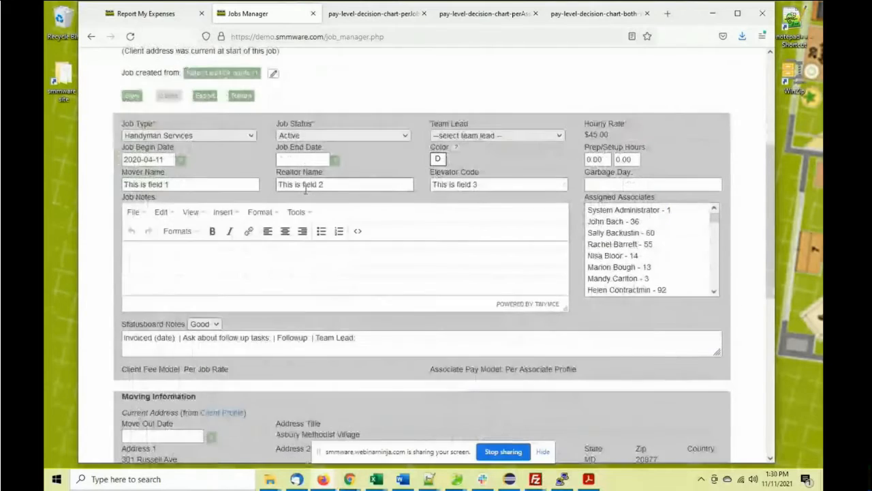
pyautogui.scroll(-2, 301, 209)
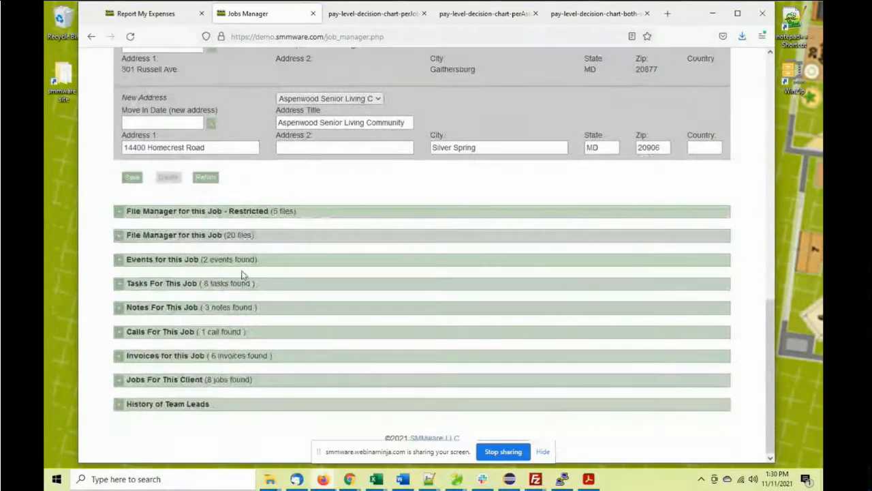
pyautogui.click(119, 284)
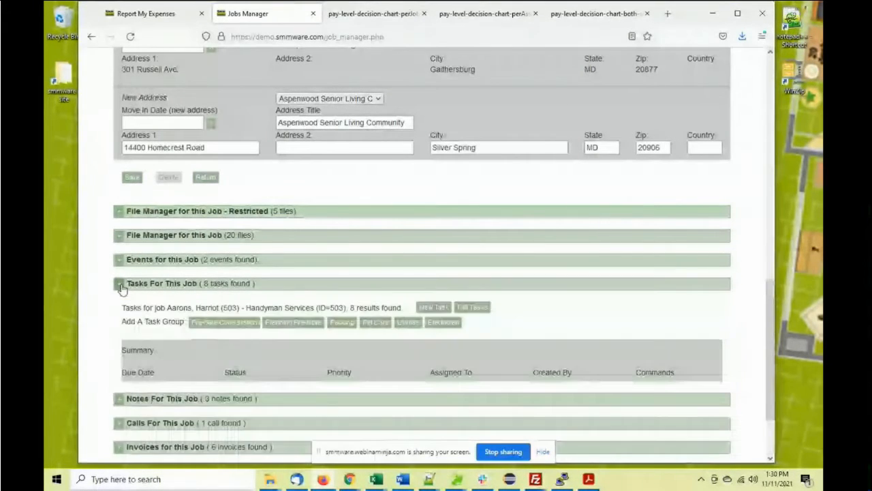
pyautogui.scroll(-2, 287, 279)
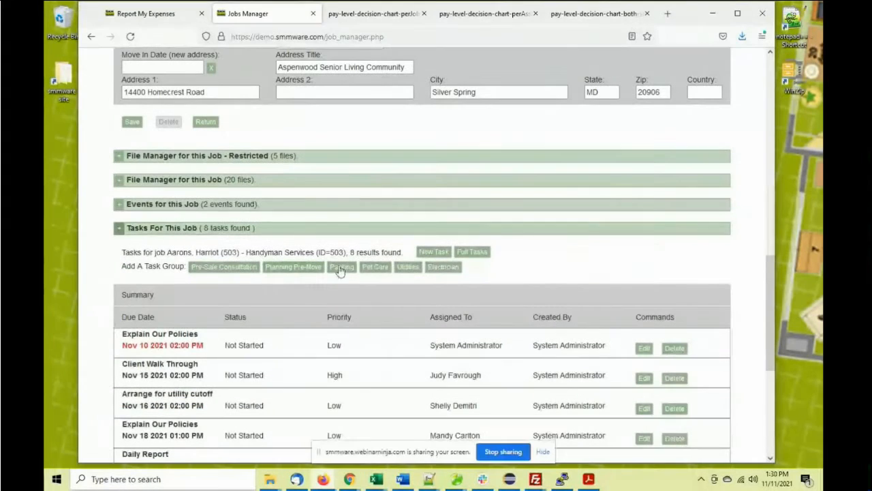
pyautogui.scroll(-3, 408, 252)
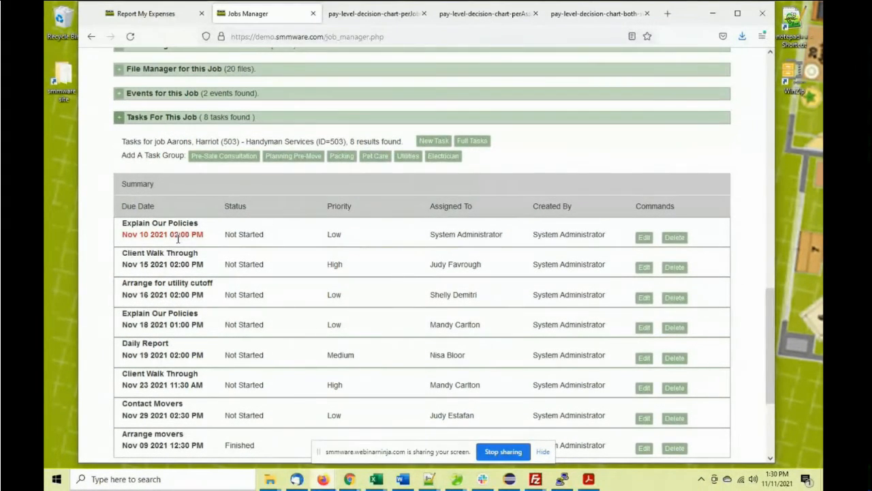
pyautogui.moveTo(205, 236); pyautogui.dragTo(123, 234)
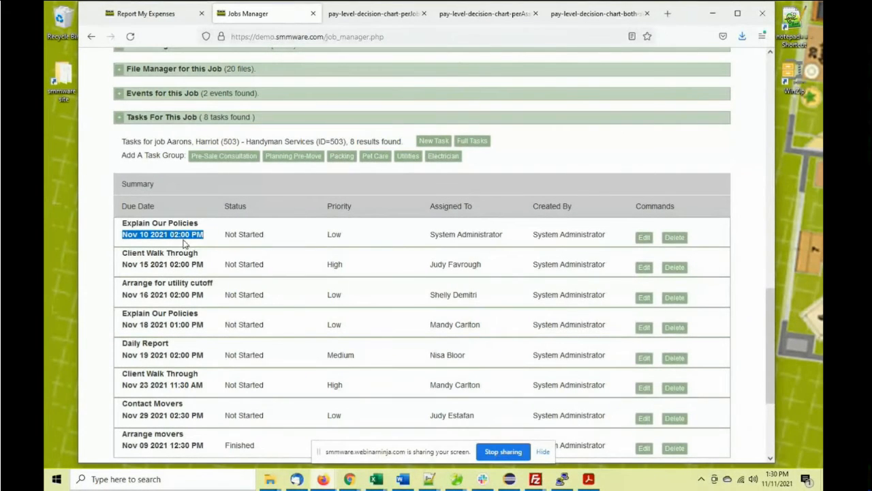
pyautogui.click(179, 264)
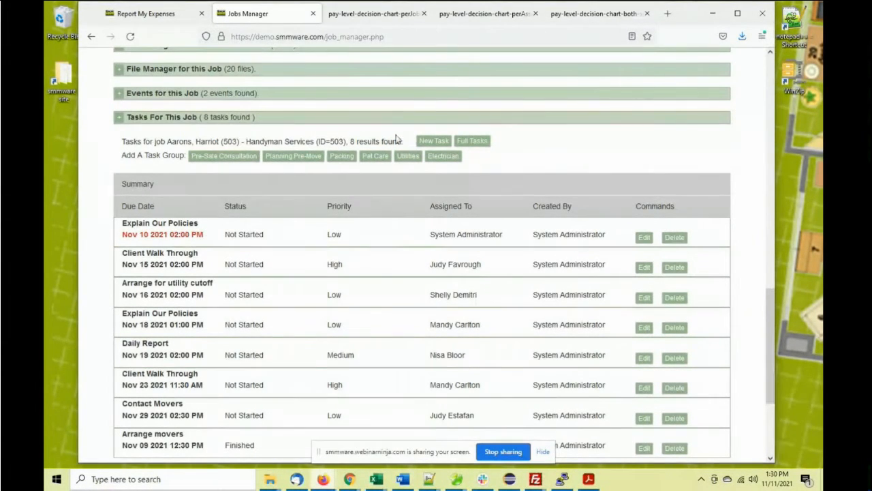
pyautogui.click(434, 140)
# Set the new task's due date to Nov 17 2021 2:00 PM, keeping Low priority and Not Started
pyautogui.click(159, 258)
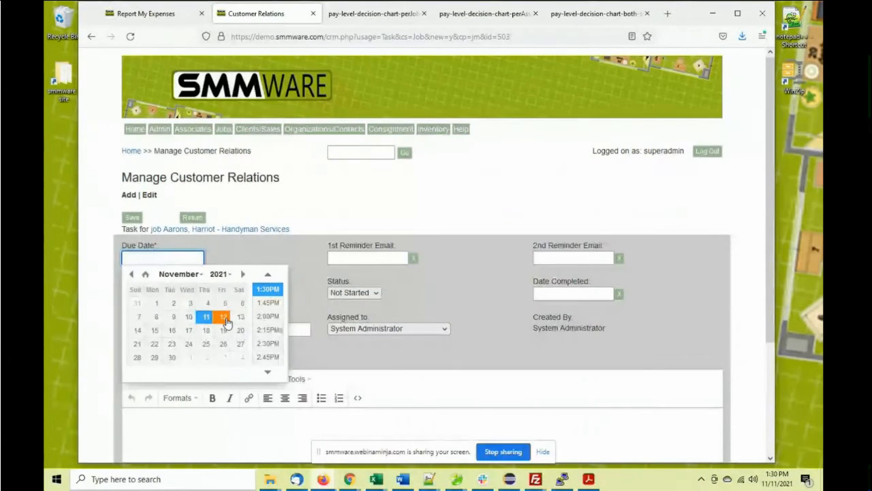
pyautogui.click(189, 330)
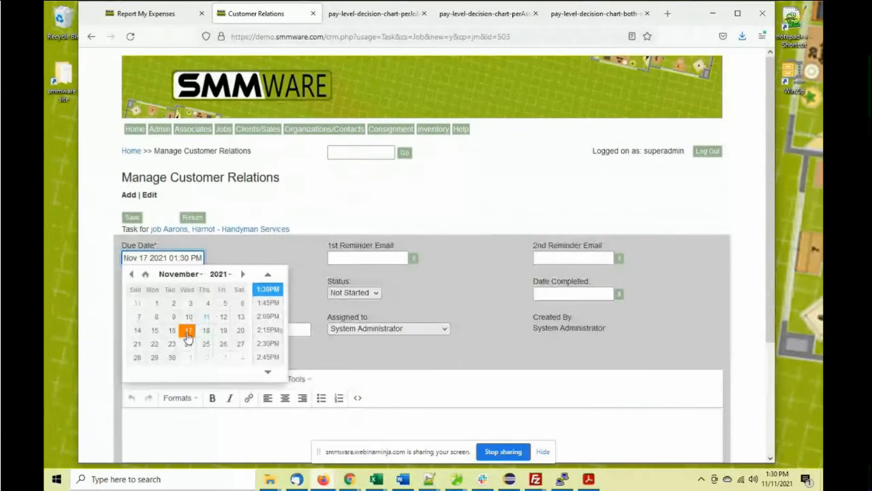
pyautogui.click(259, 317)
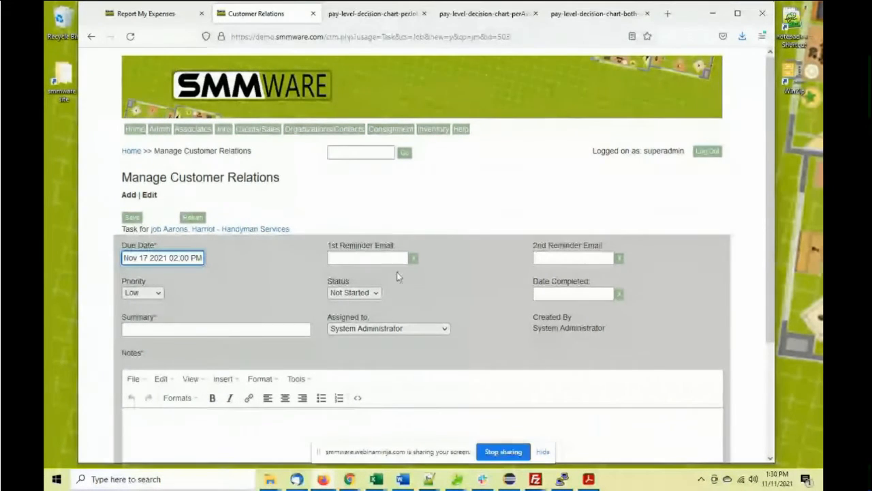
pyautogui.click(158, 293)
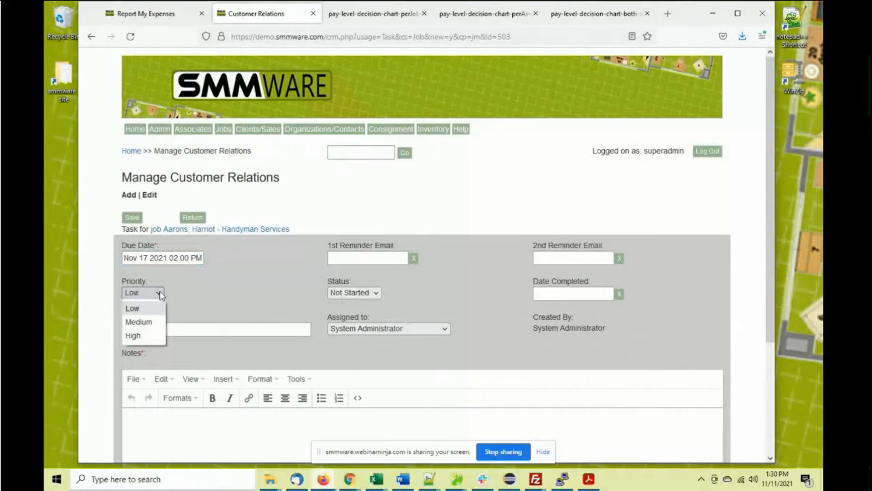
pyautogui.click(286, 279)
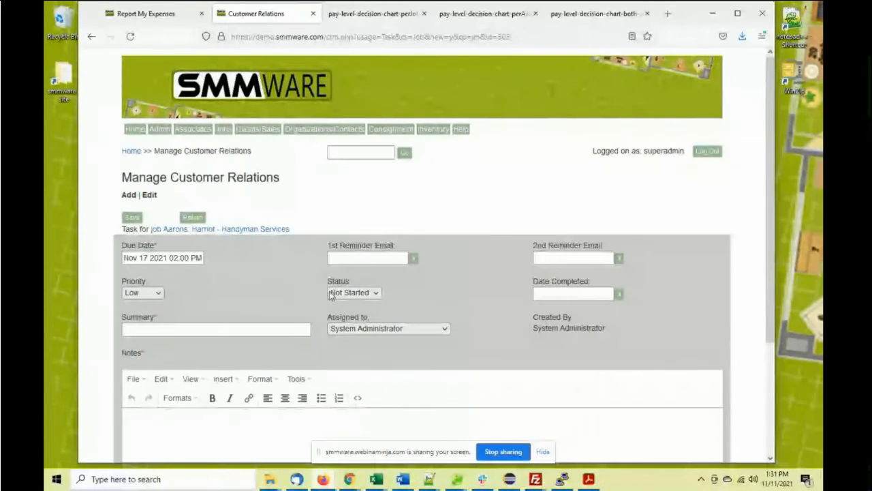
pyautogui.click(376, 293)
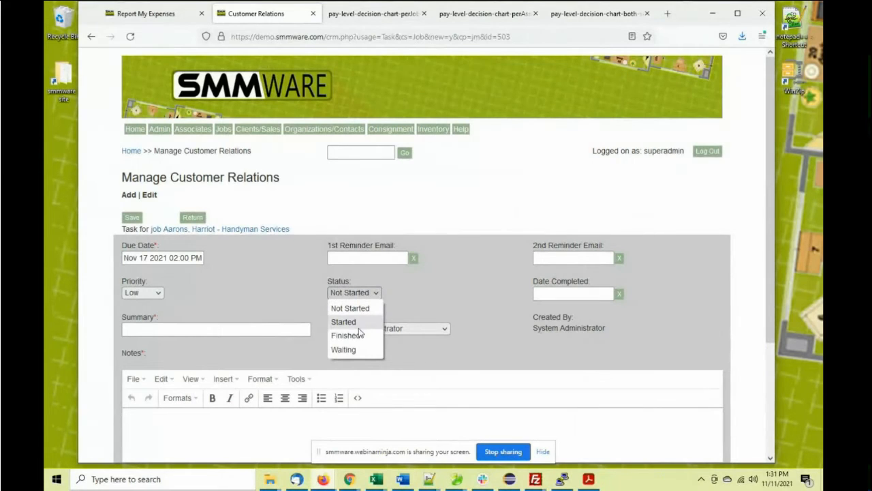
pyautogui.click(270, 291)
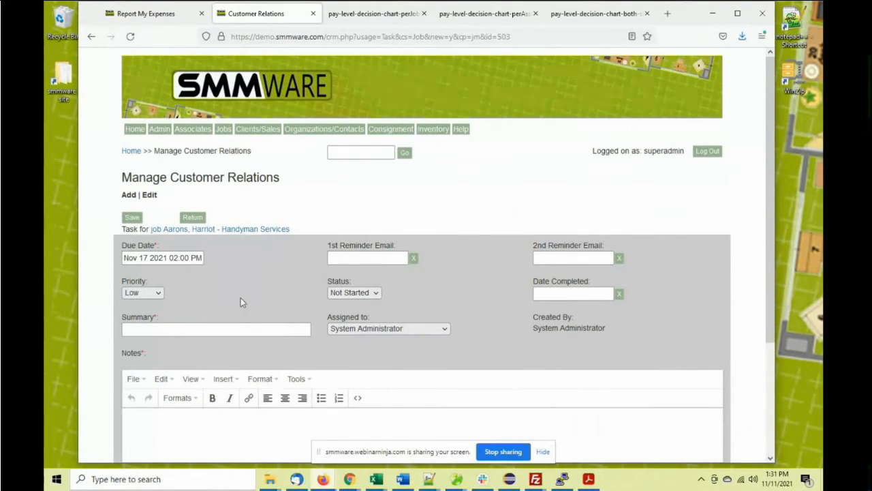
# Assign the task to an associate with summary 'Arrange for movers' and a note about the movers
pyautogui.scroll(-3, 241, 302)
pyautogui.click(352, 218)
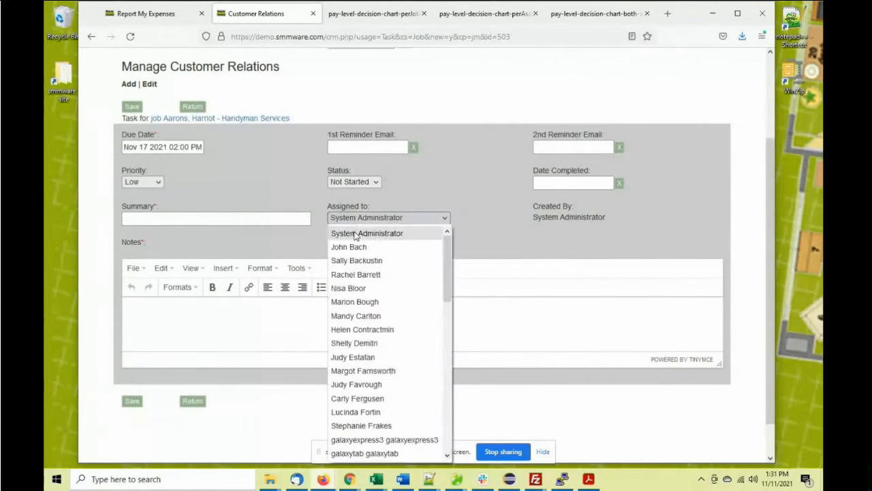
pyautogui.click(354, 274)
pyautogui.click(201, 218)
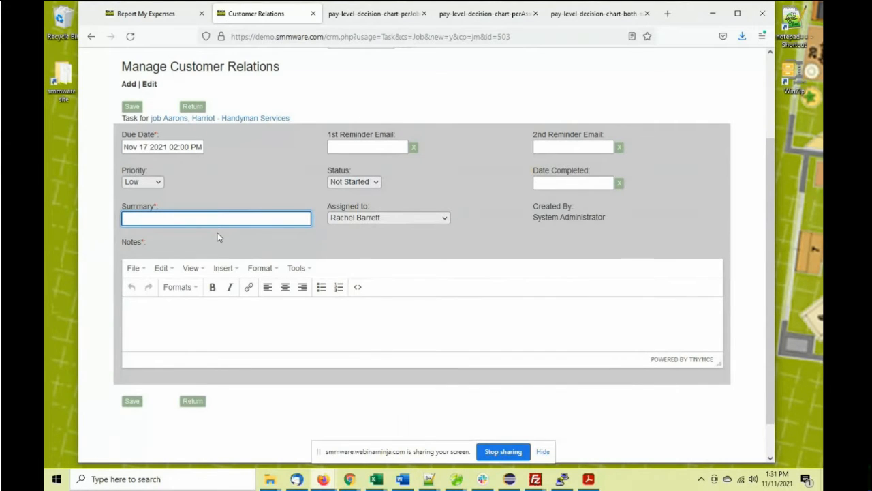
pyautogui.write('Arrange for moers')
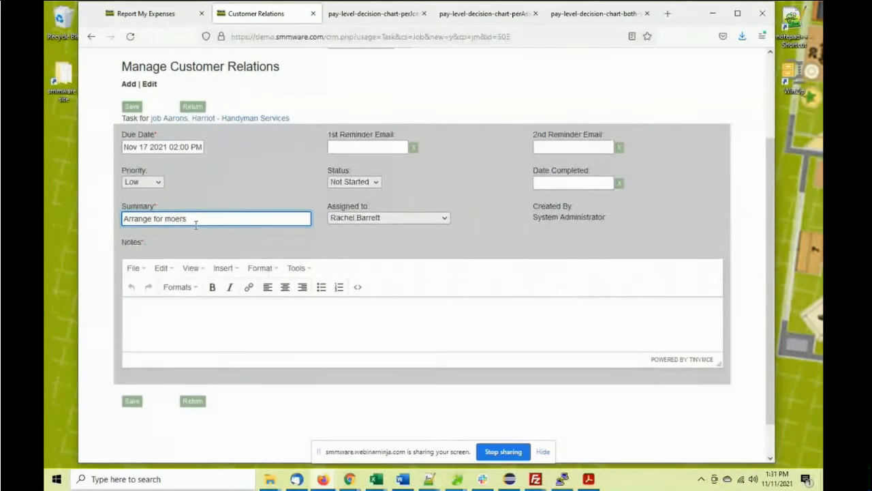
pyautogui.click(175, 219)
pyautogui.write('v')
pyautogui.click(207, 321)
pyautogui.write('T')
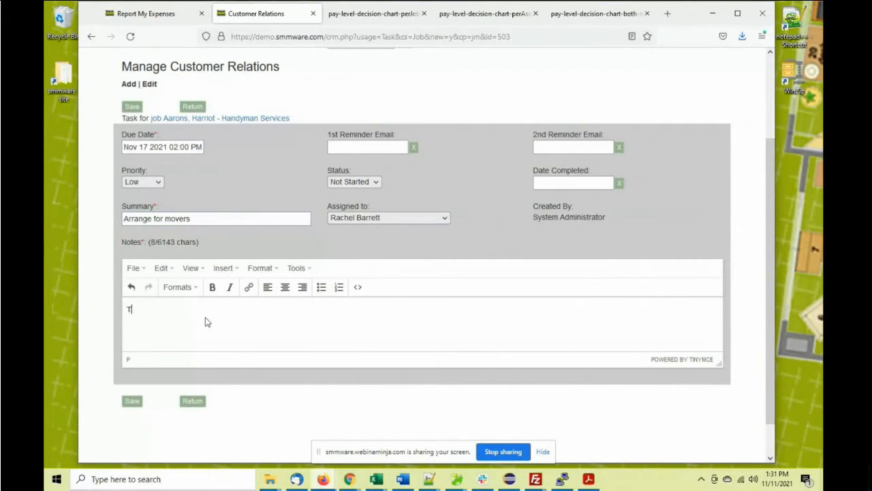
pyautogui.write('alk to Smith Movers, but if not then t')
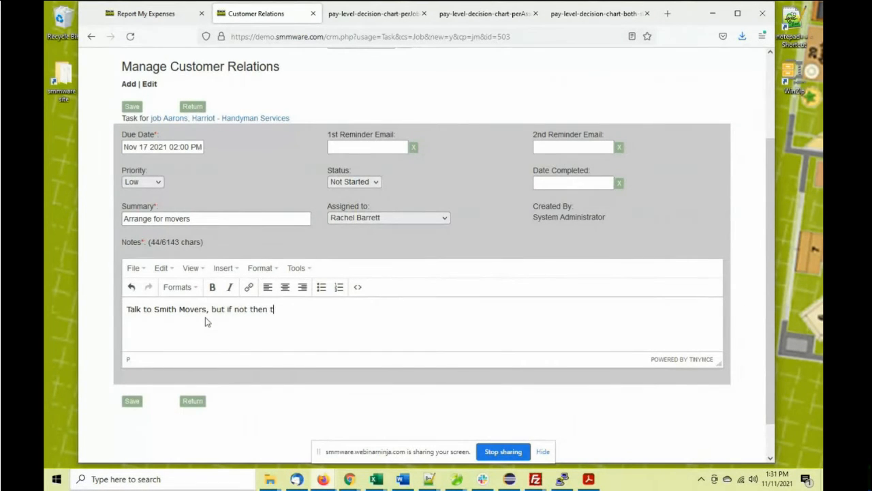
pyautogui.write('ohnsons')
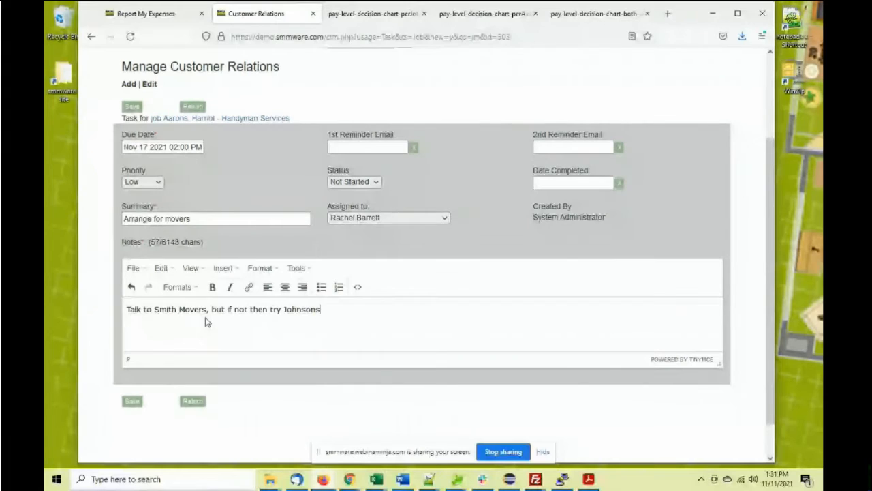
# Save the task and return to the job's task list, now showing nine tasks
pyautogui.click(133, 400)
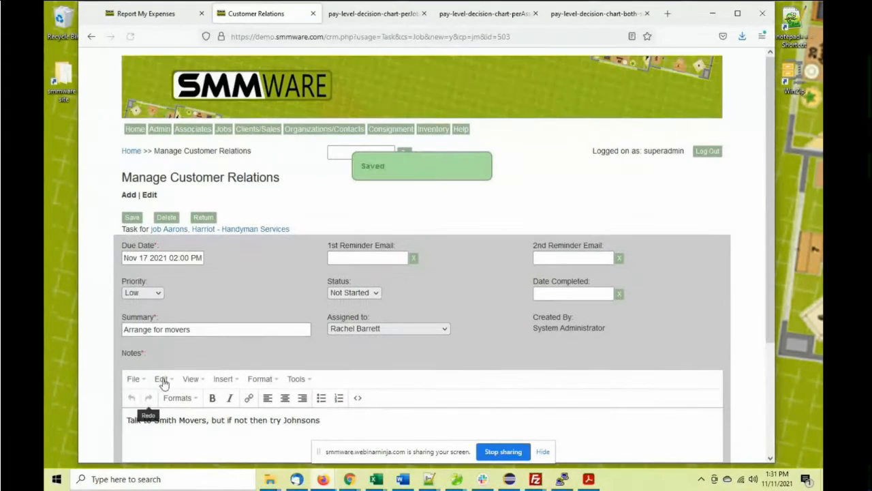
pyautogui.click(205, 217)
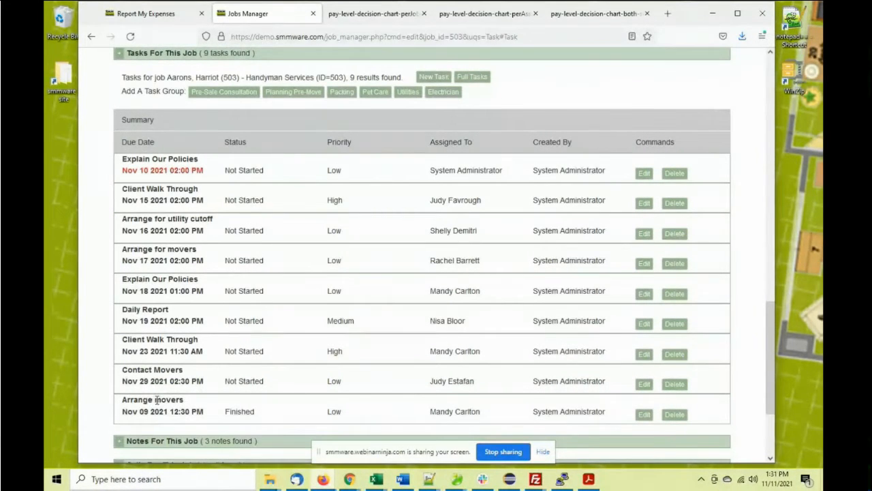
pyautogui.scroll(2, 256, 303)
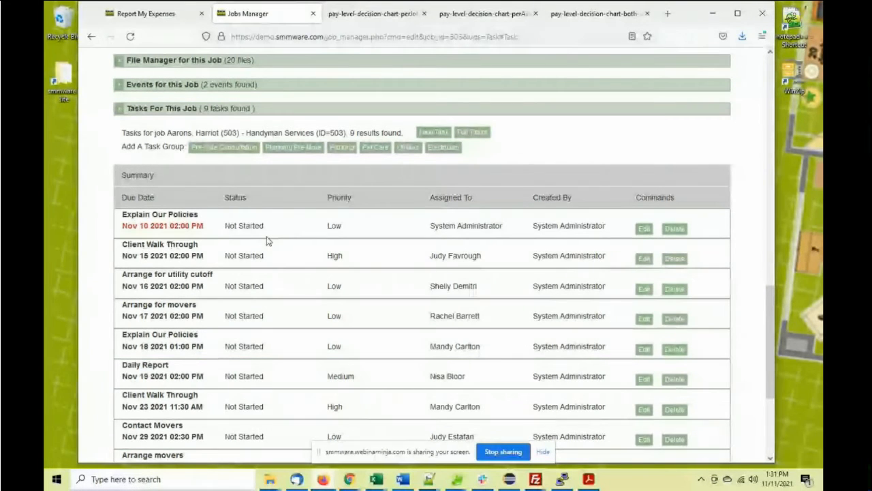
pyautogui.scroll(2, 266, 240)
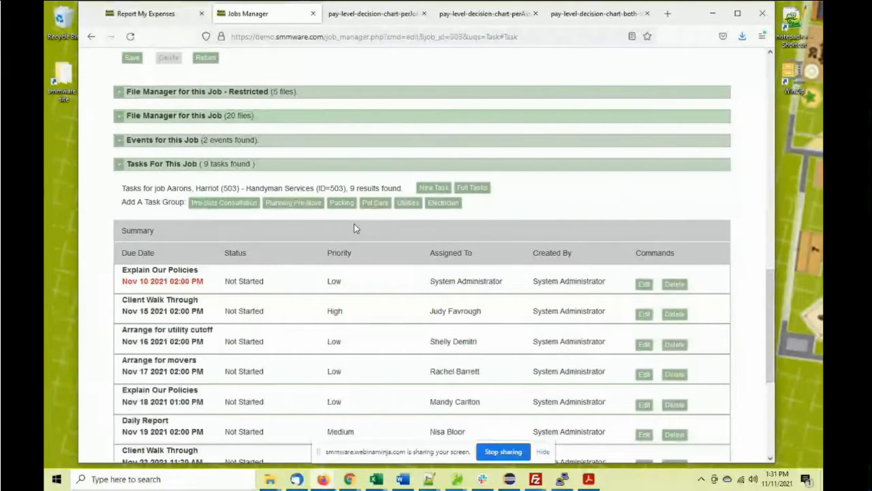
# Add the preset Packing group of tasks and review its rows
pyautogui.click(343, 203)
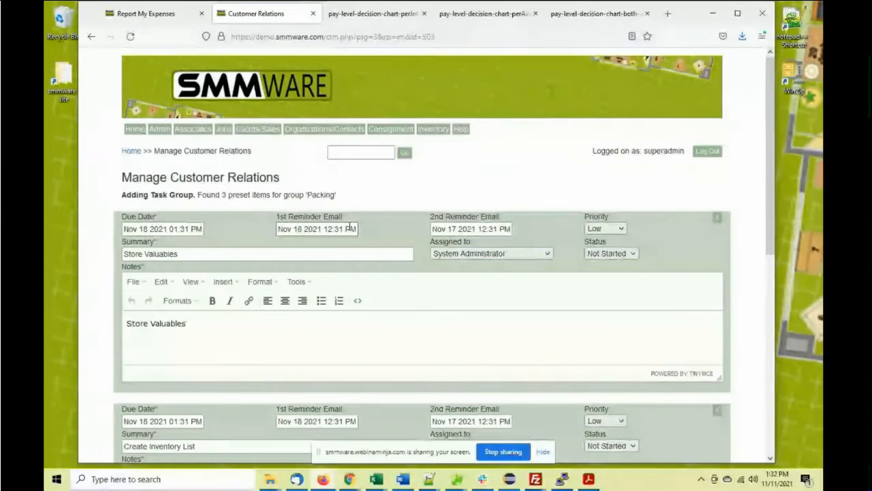
pyautogui.scroll(-3, 349, 229)
pyautogui.scroll(-4, 350, 230)
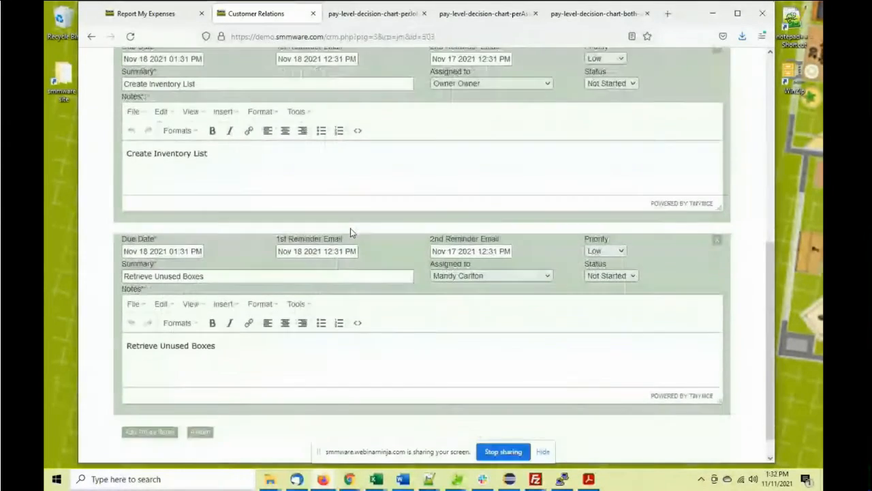
pyautogui.scroll(3, 353, 229)
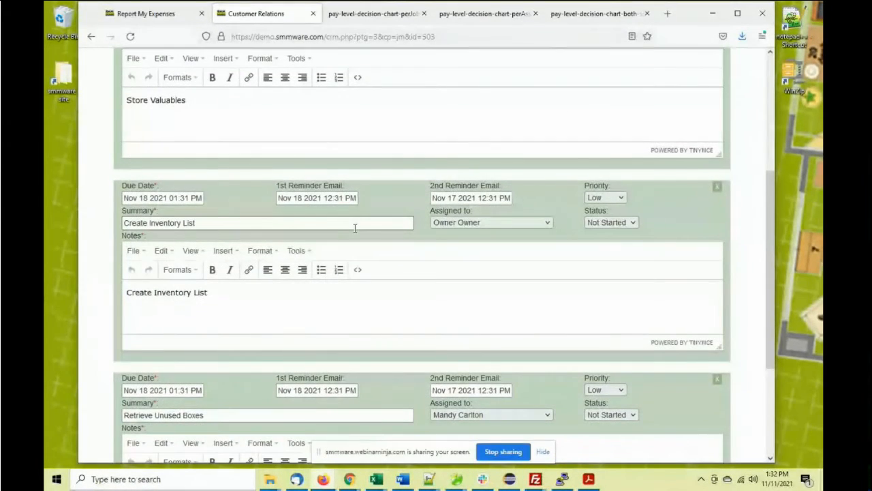
pyautogui.scroll(2, 355, 229)
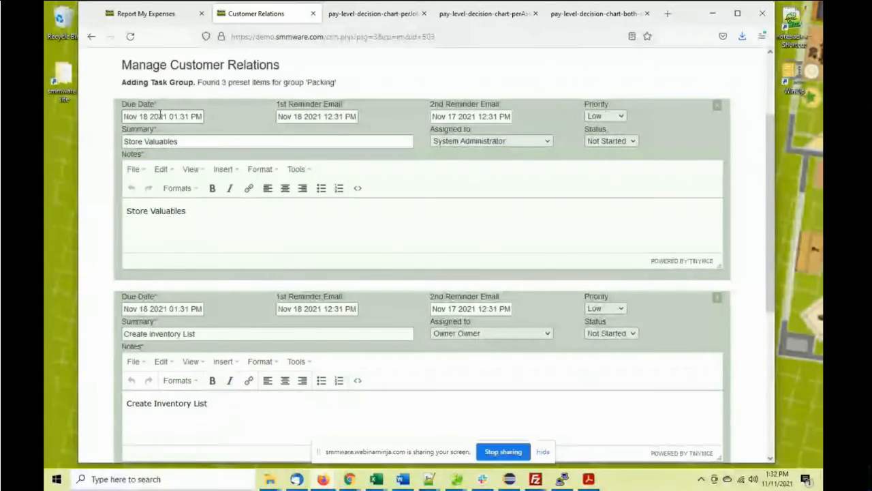
pyautogui.scroll(-1, 161, 115)
pyautogui.scroll(-3, 160, 118)
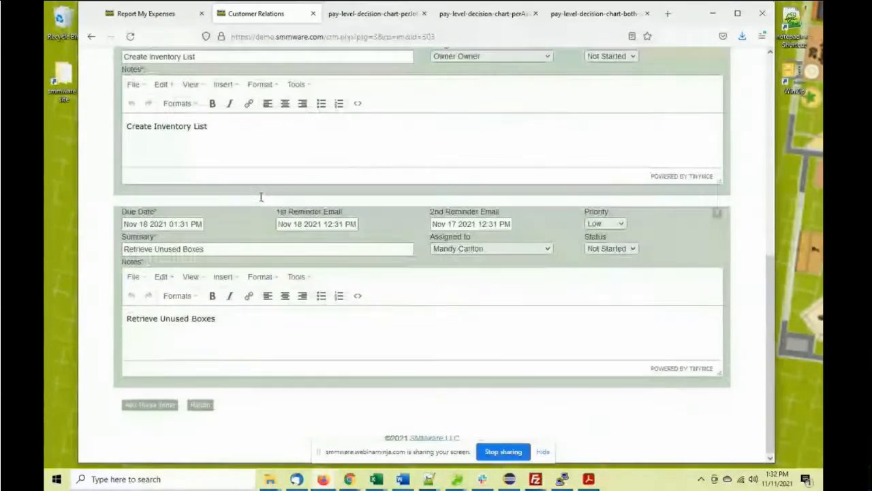
pyautogui.scroll(2, 277, 202)
pyautogui.scroll(1, 277, 203)
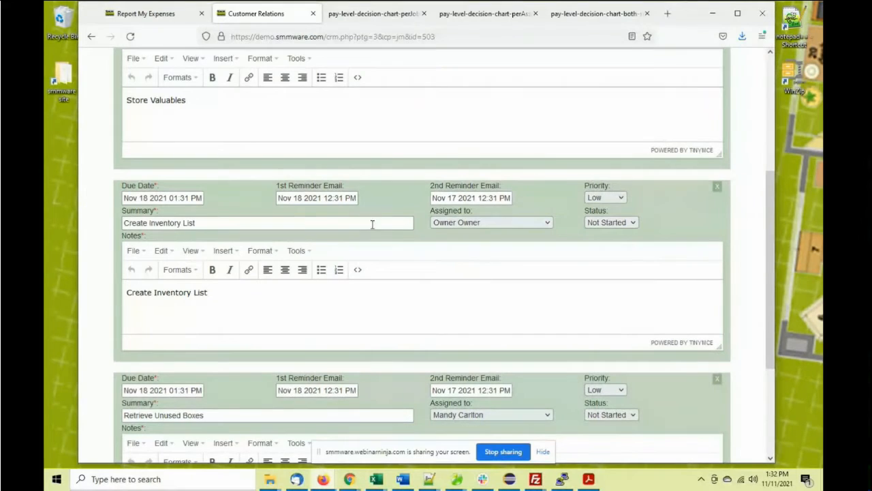
# Drop Create Inventory List and add Store Valuables and Retrieve Unused Boxes, due Nov 18 2021 01:31 PM
pyautogui.click(716, 188)
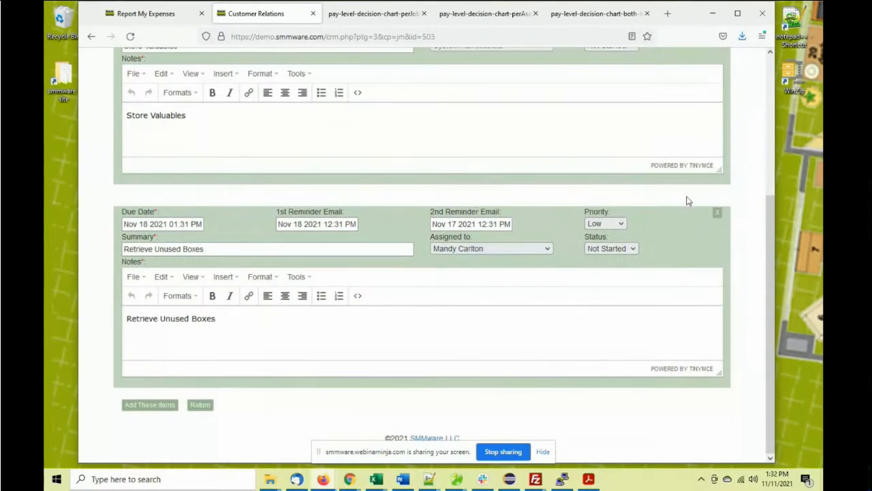
pyautogui.scroll(1, 477, 218)
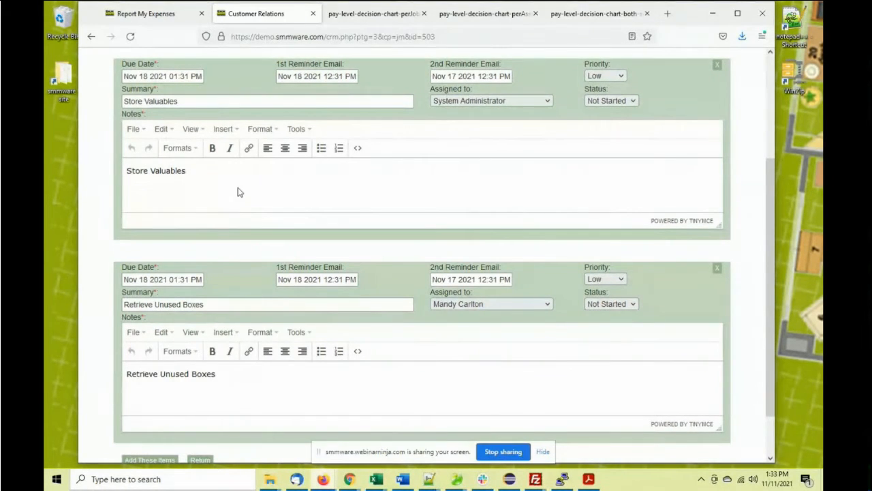
pyautogui.scroll(2, 238, 188)
pyautogui.scroll(-3, 235, 192)
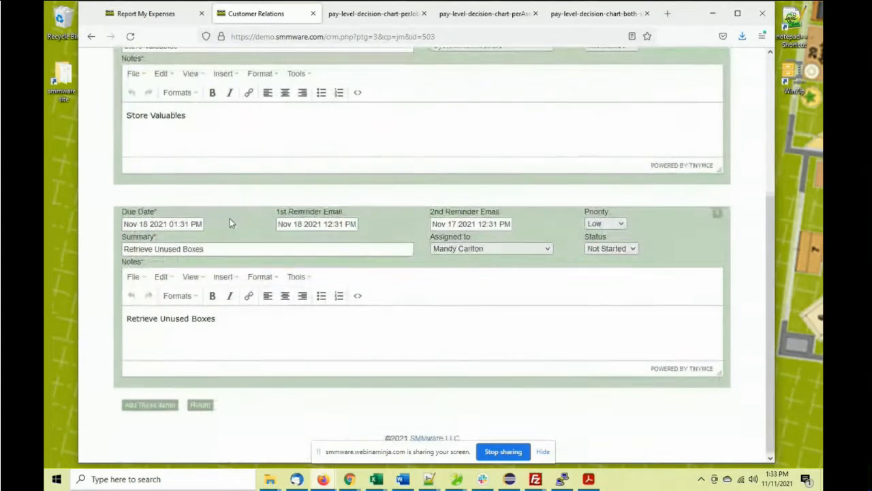
pyautogui.click(158, 406)
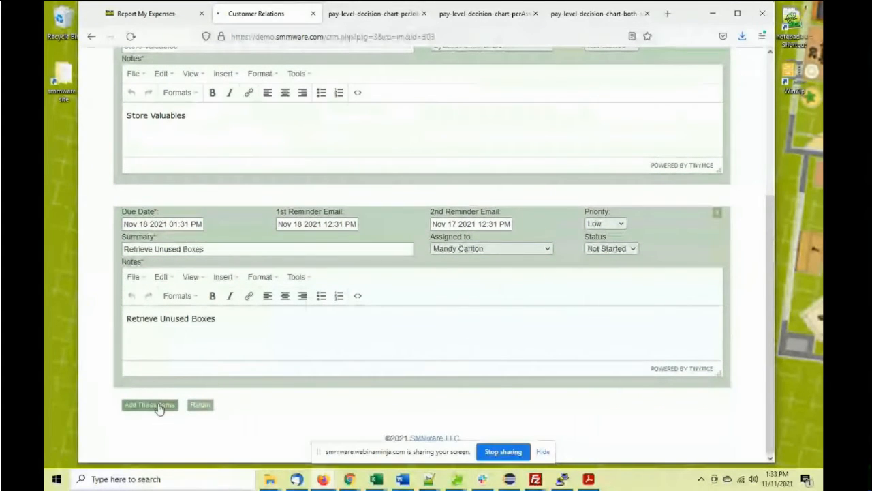
# Return to job 503's edit page, collapse Tasks, expand Notes and start a new note
pyautogui.click(138, 262)
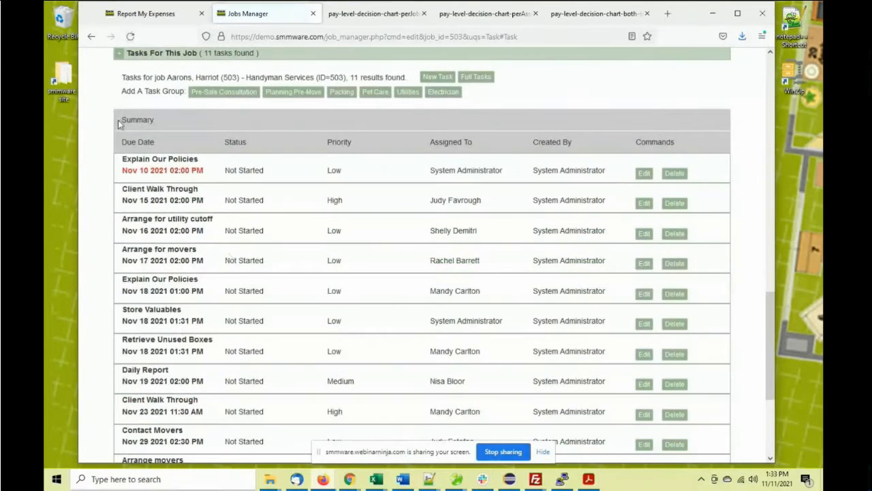
pyautogui.scroll(1, 117, 119)
pyautogui.click(119, 109)
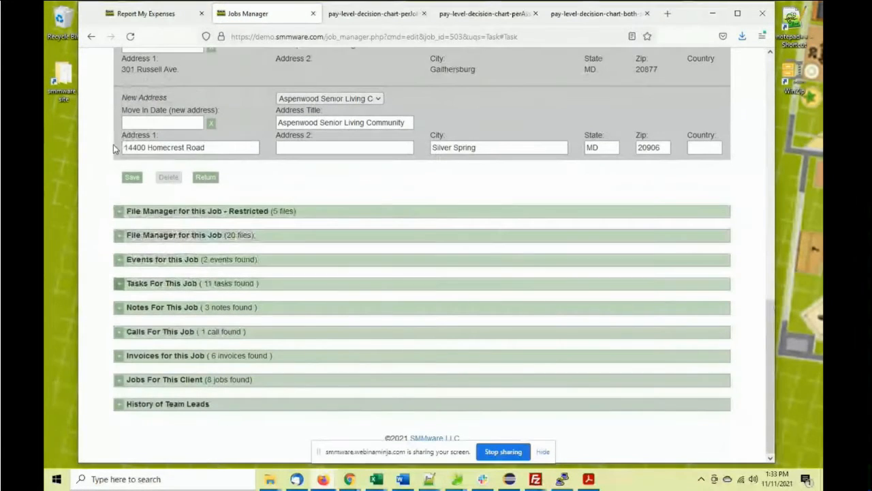
pyautogui.click(120, 307)
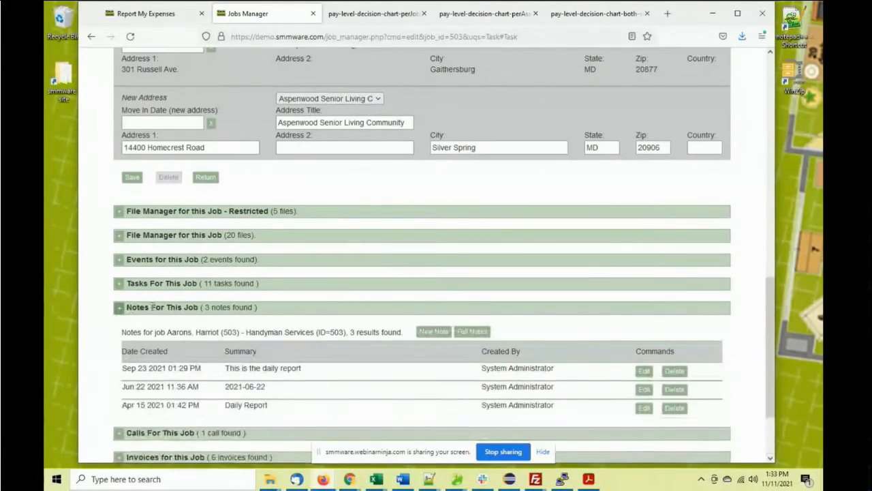
pyautogui.scroll(-1, 289, 231)
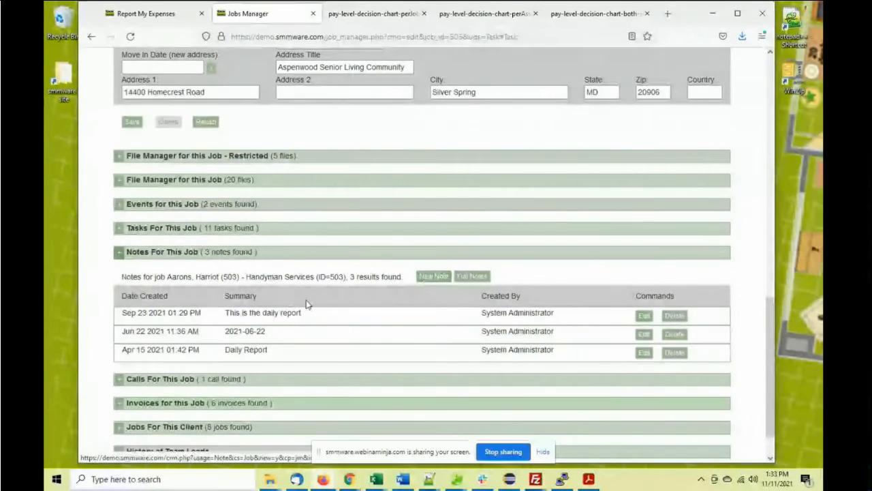
pyautogui.click(433, 276)
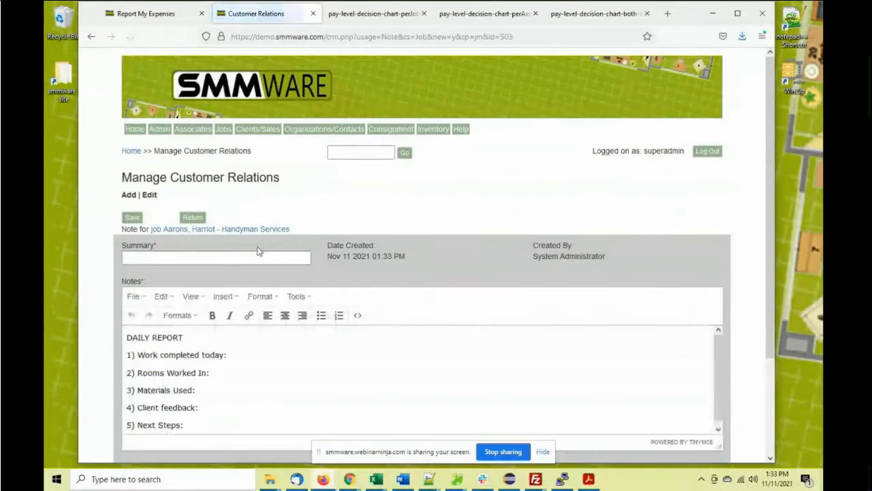
# Save a 'Daily Report' note with 'Did the packing' under Work completed today
pyautogui.click(213, 257)
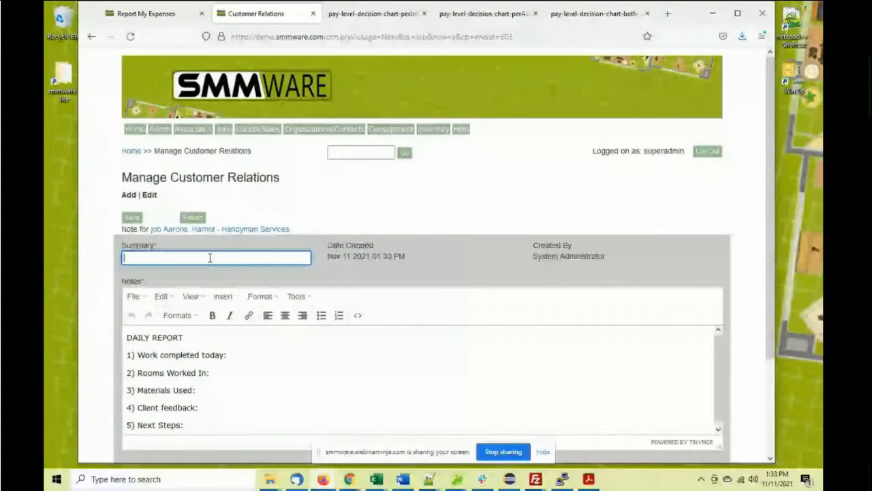
pyautogui.write('Daily Report')
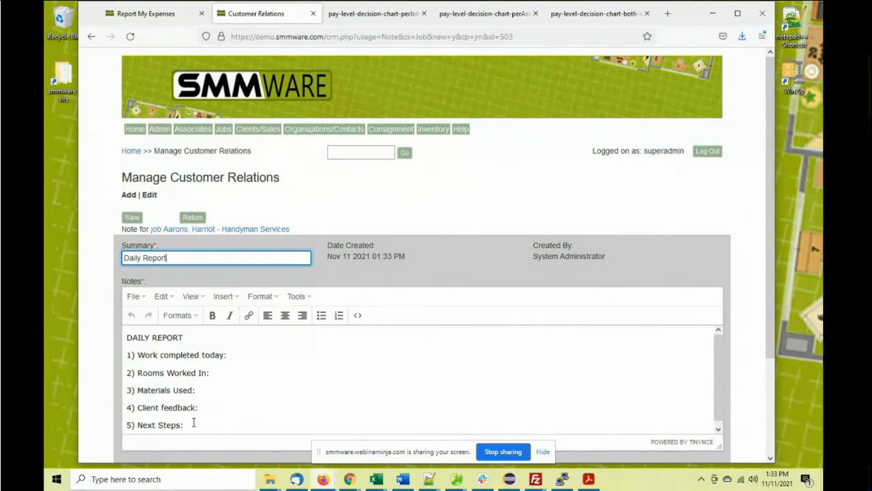
pyautogui.moveTo(194, 423); pyautogui.dragTo(179, 337)
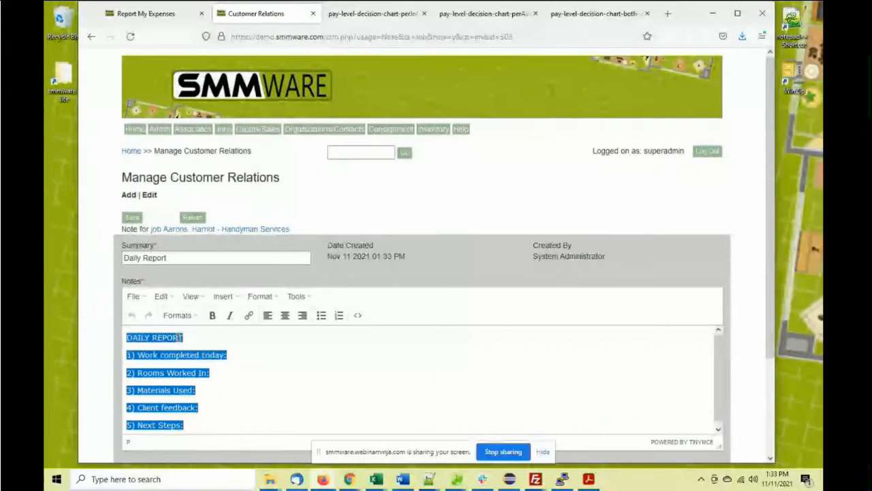
pyautogui.click(267, 352)
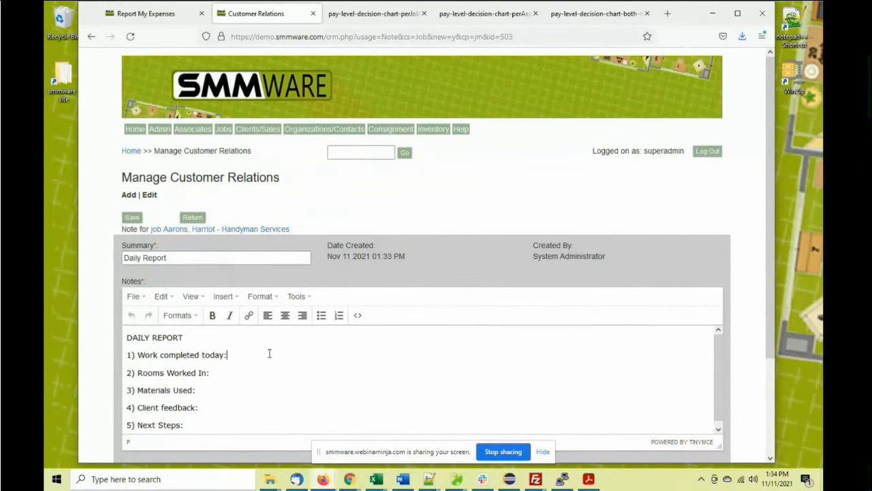
pyautogui.write('Did the parking')
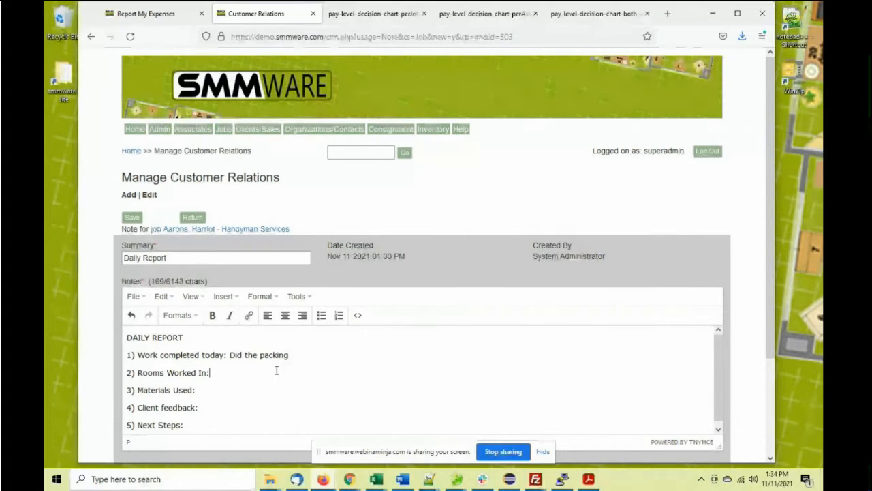
pyautogui.click(276, 370)
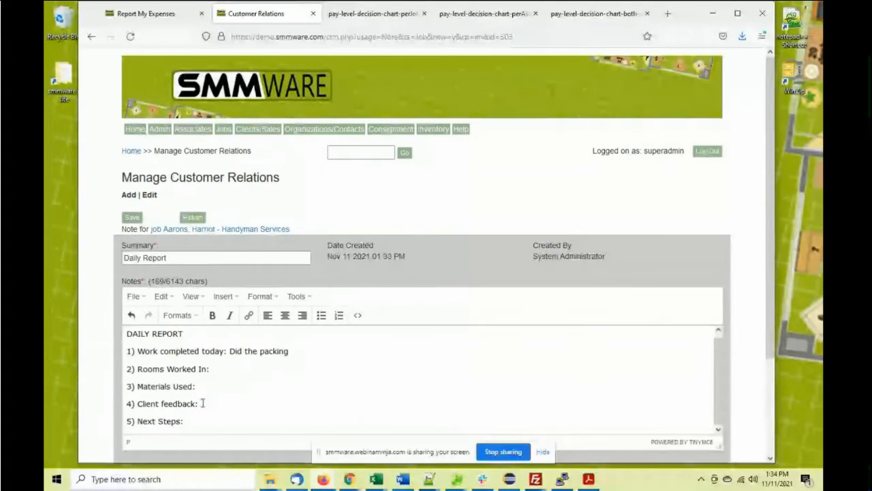
pyautogui.moveTo(196, 421); pyautogui.dragTo(127, 368)
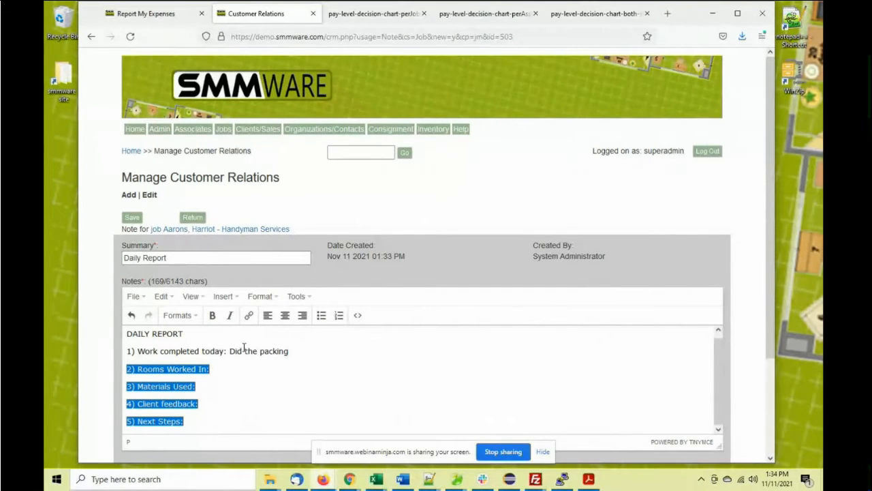
pyautogui.click(243, 368)
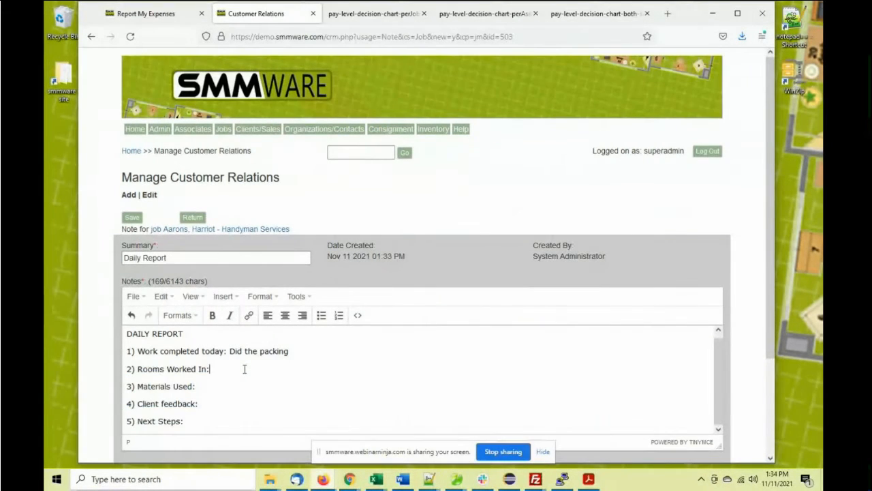
pyautogui.click(133, 218)
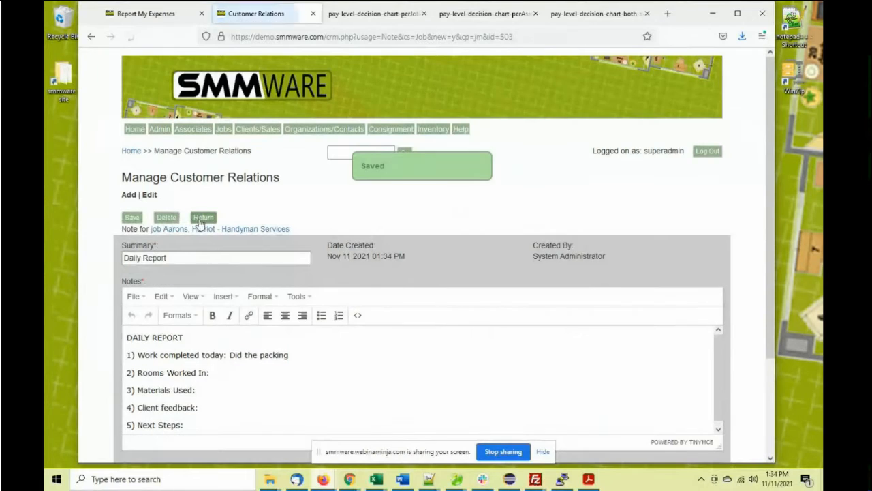
# Return to the job page and read the full text of all four notes
pyautogui.click(200, 221)
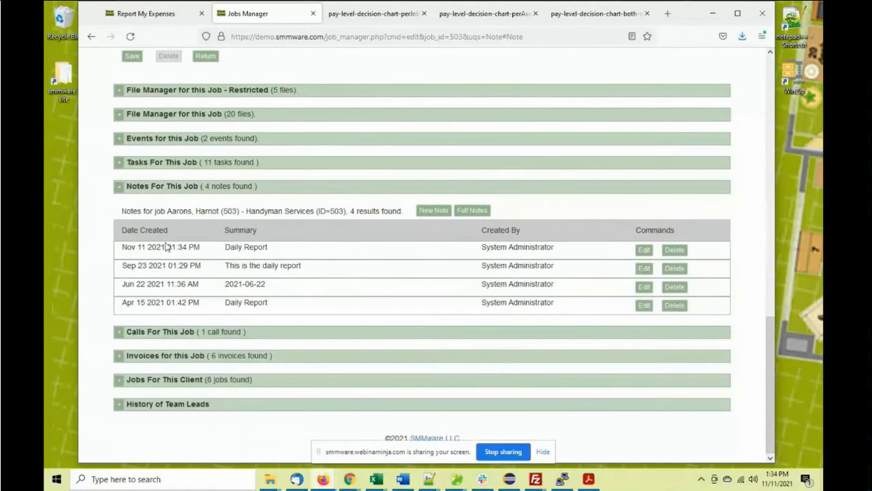
pyautogui.click(469, 214)
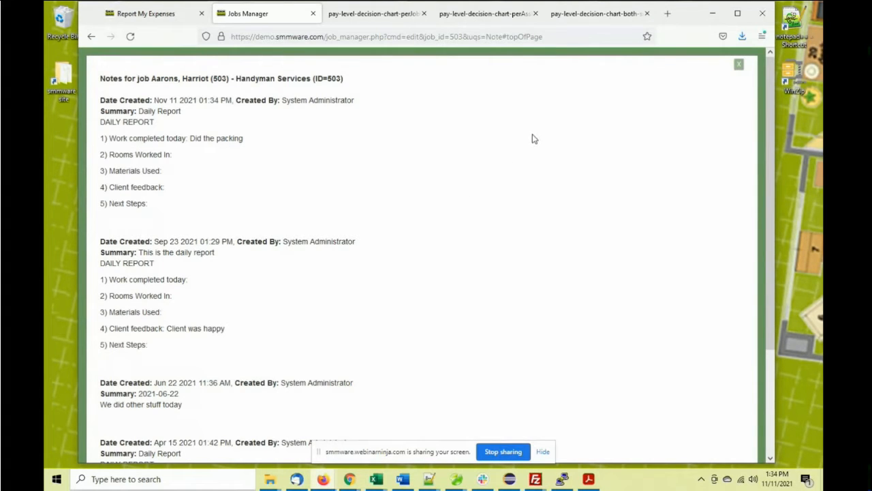
pyautogui.click(739, 66)
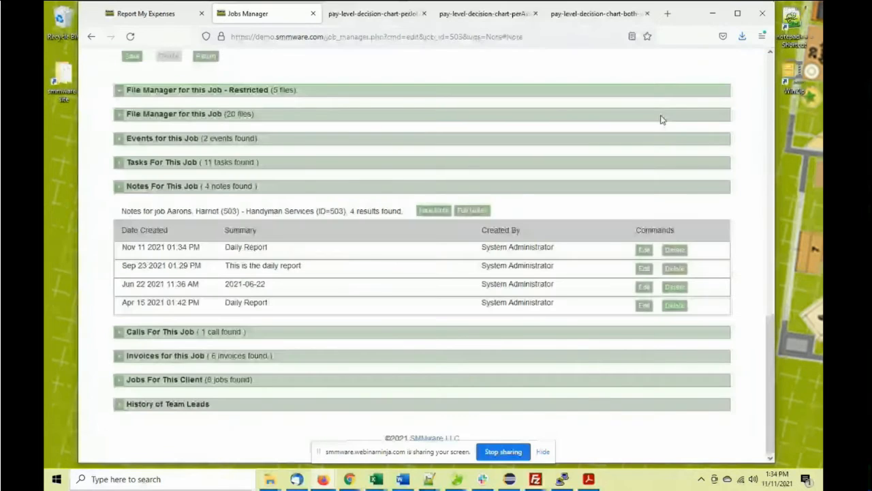
# Collapse Notes For This Job and expand Calls For This Job
pyautogui.scroll(2, 237, 180)
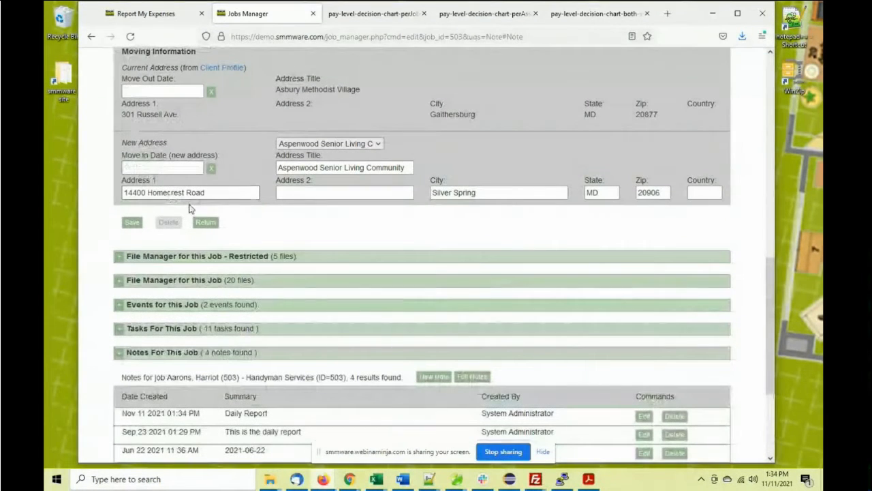
pyautogui.click(119, 351)
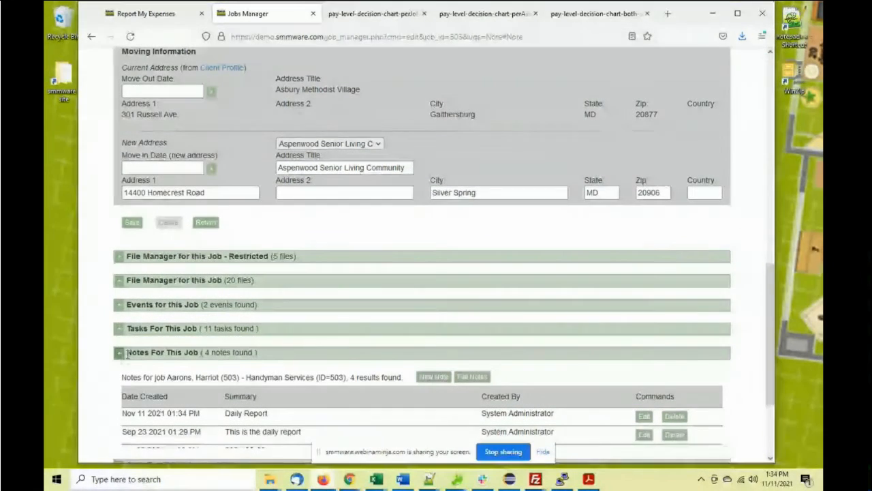
pyautogui.click(119, 332)
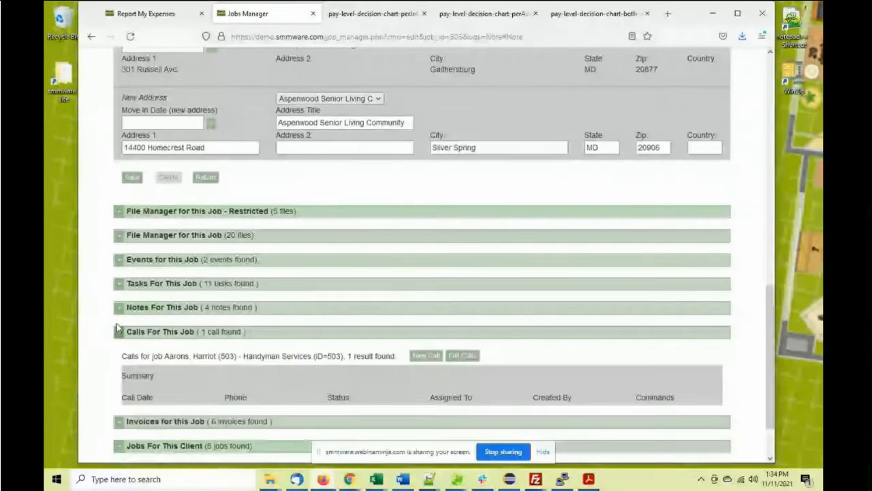
pyautogui.click(426, 355)
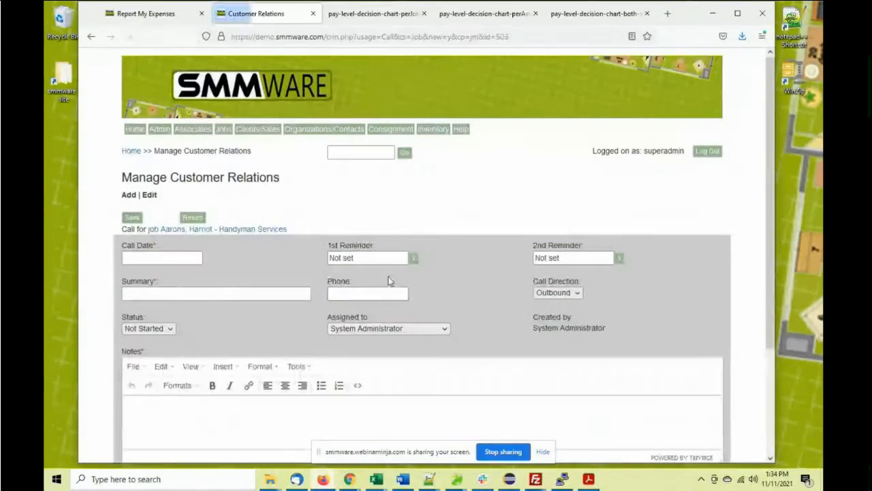
pyautogui.click(342, 292)
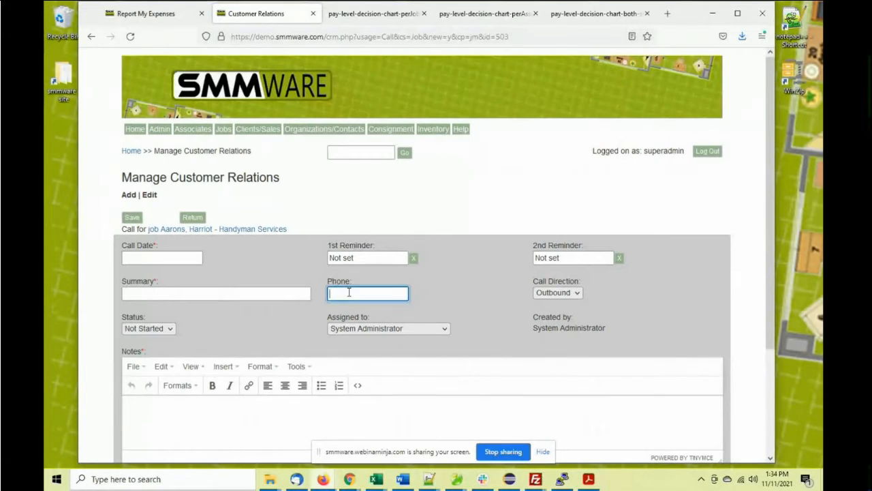
pyautogui.click(558, 293)
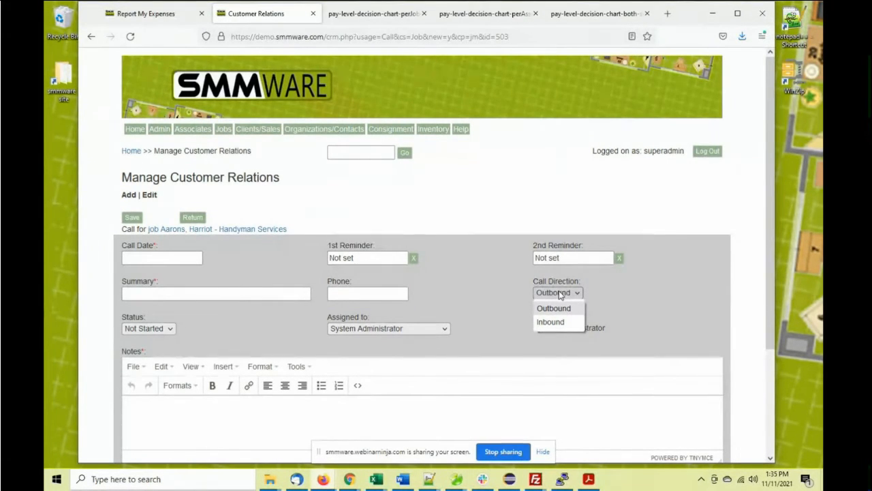
pyautogui.click(169, 256)
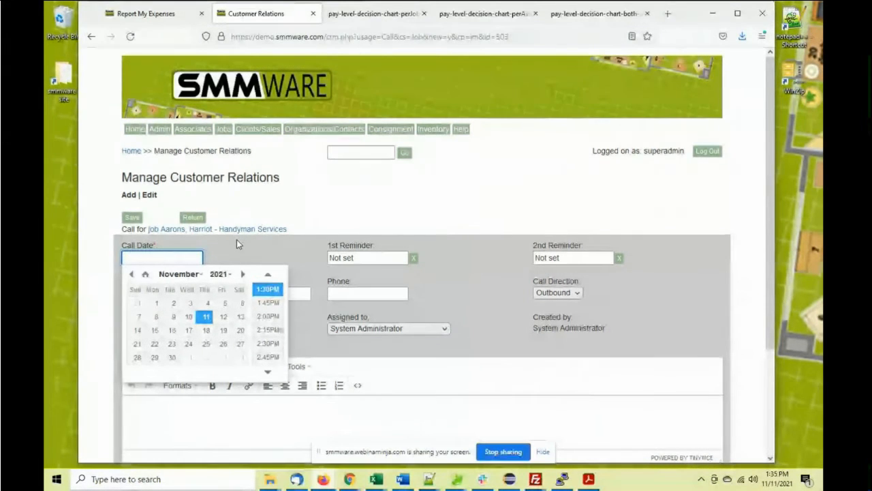
pyautogui.click(292, 243)
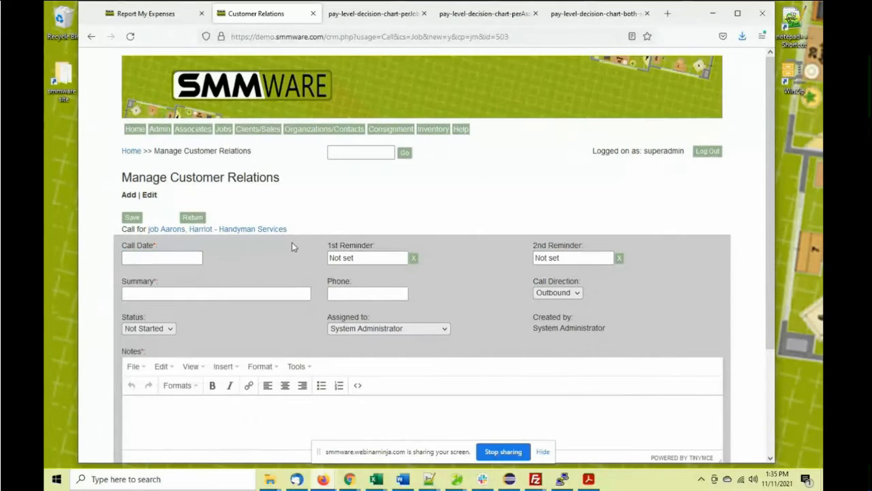
pyautogui.click(165, 331)
pyautogui.click(212, 305)
pyautogui.scroll(-3, 216, 306)
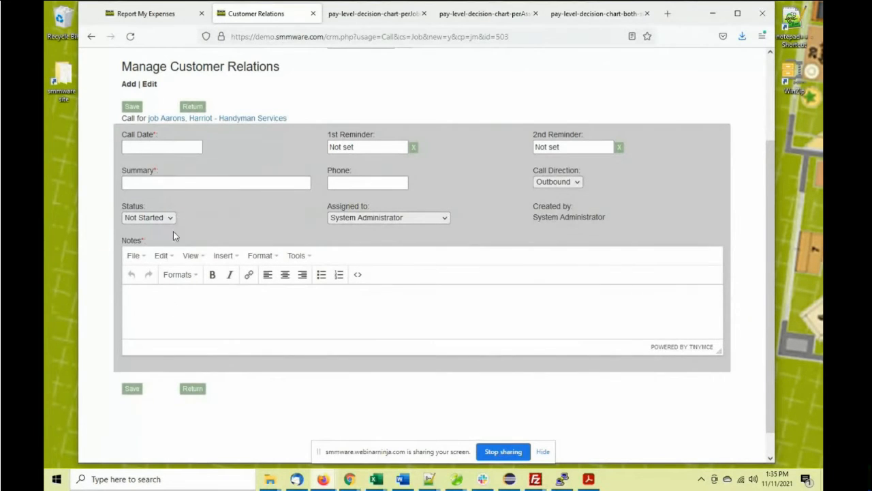
pyautogui.click(197, 108)
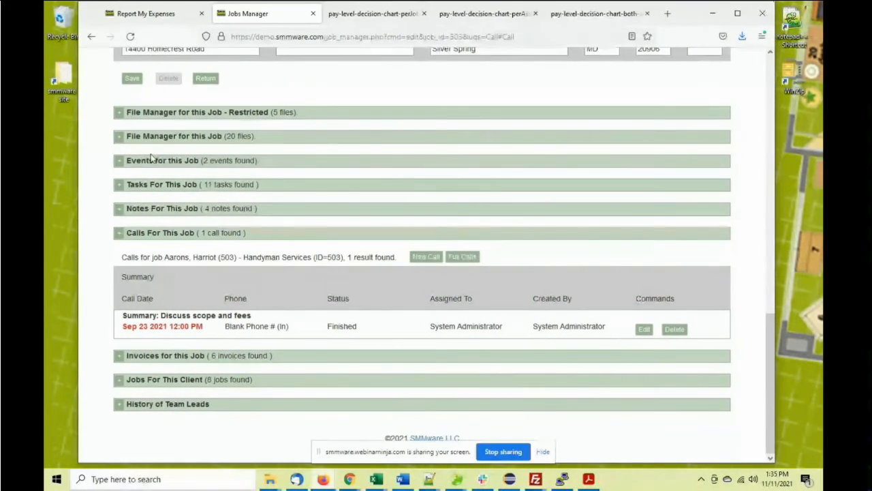
pyautogui.scroll(9, 229, 204)
pyautogui.scroll(3, 137, 149)
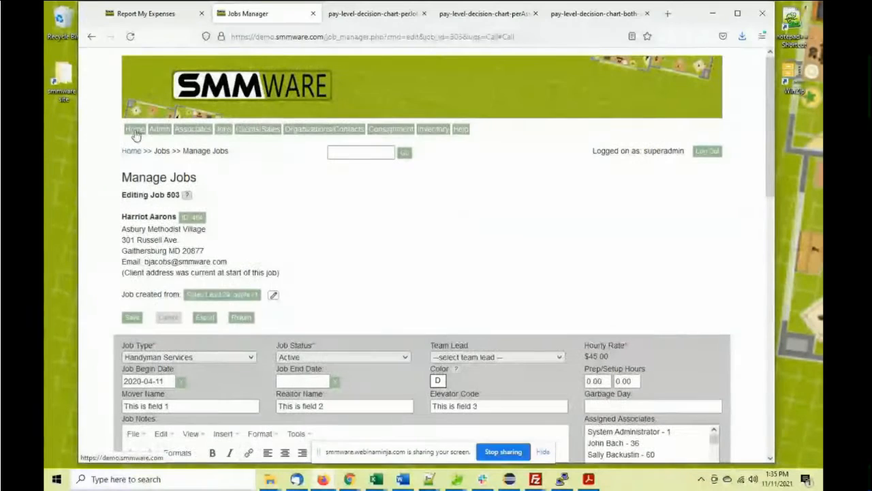
pyautogui.click(136, 136)
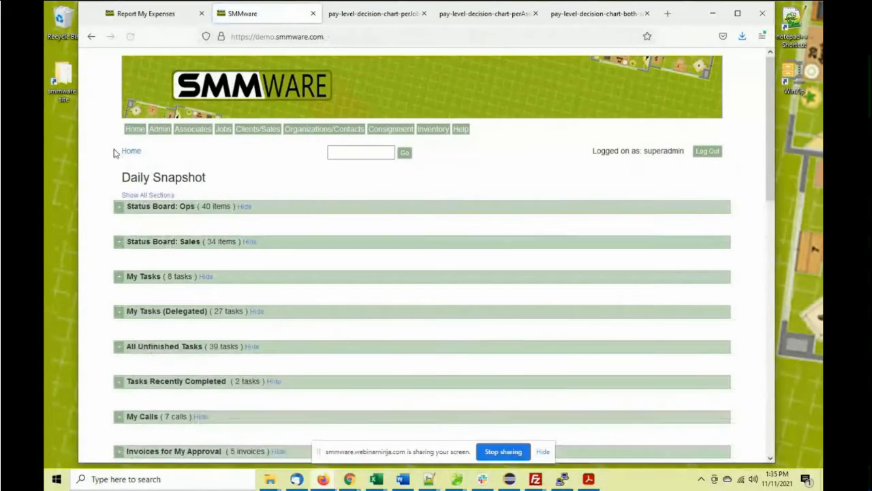
pyautogui.scroll(-1, 96, 253)
pyautogui.scroll(-1, 95, 254)
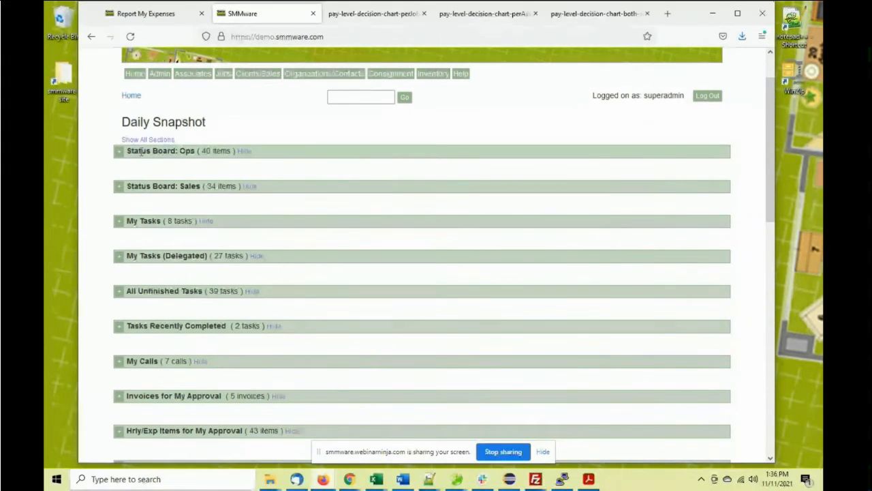
pyautogui.moveTo(197, 151); pyautogui.dragTo(180, 151)
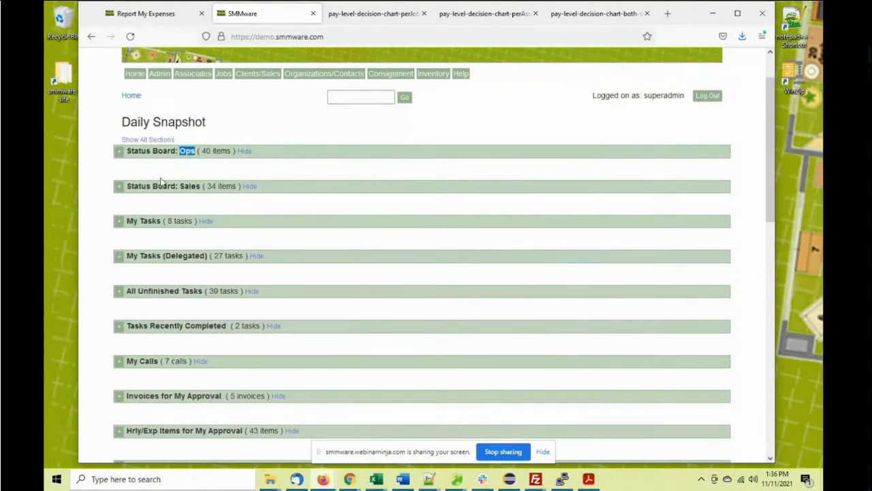
pyautogui.click(120, 151)
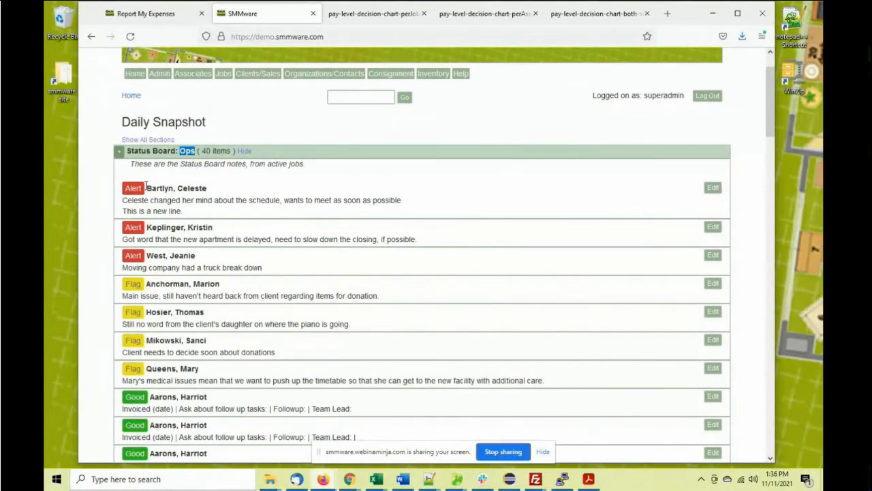
pyautogui.scroll(-3, 124, 231)
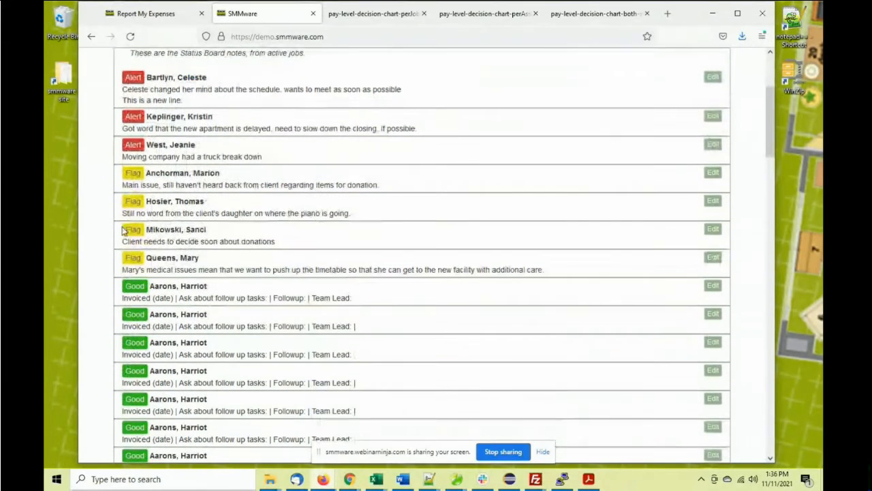
pyautogui.scroll(-2, 124, 231)
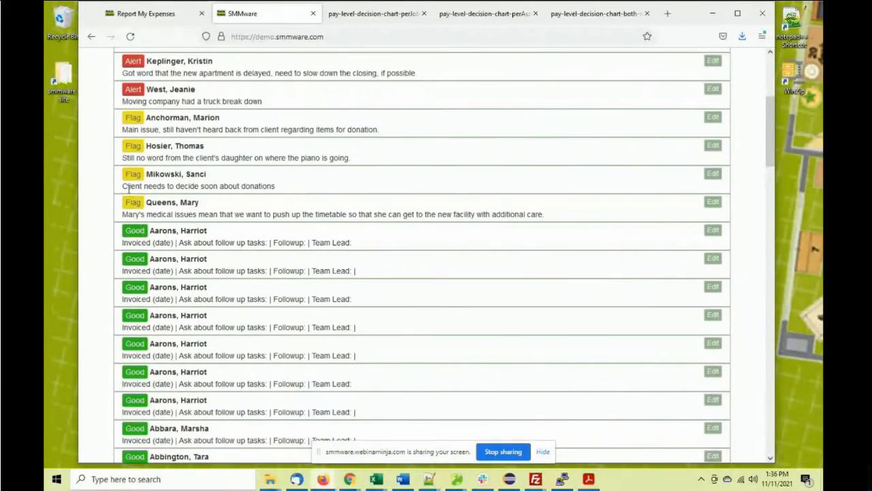
pyautogui.scroll(5, 127, 186)
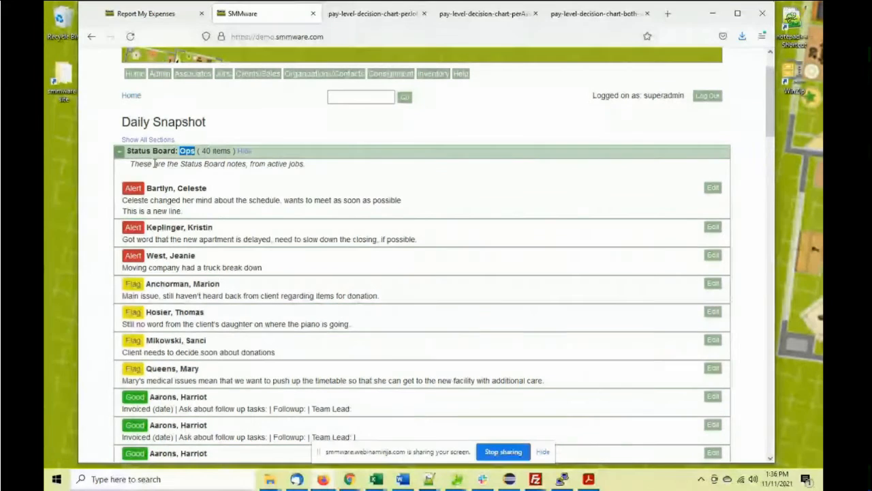
pyautogui.click(119, 151)
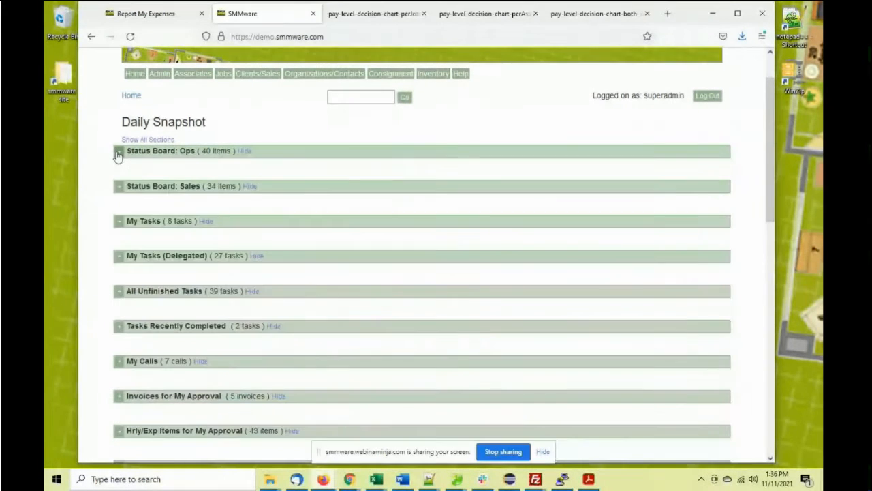
pyautogui.click(120, 187)
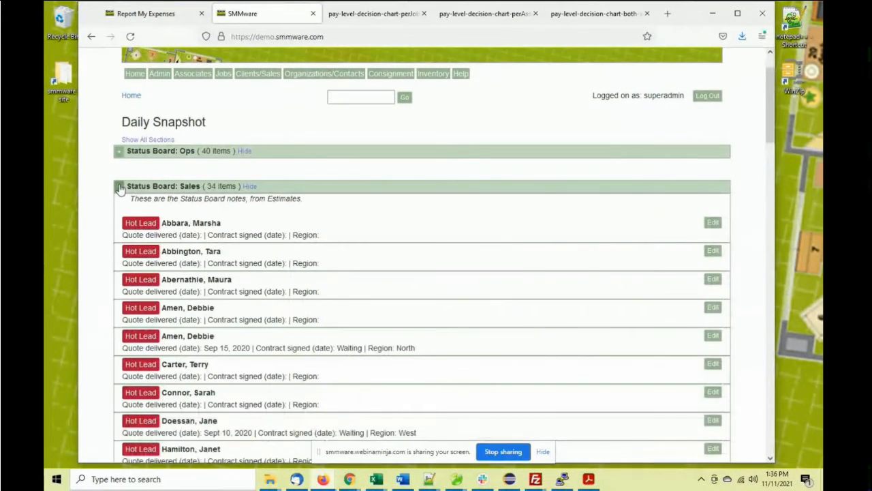
pyautogui.scroll(-7, 109, 187)
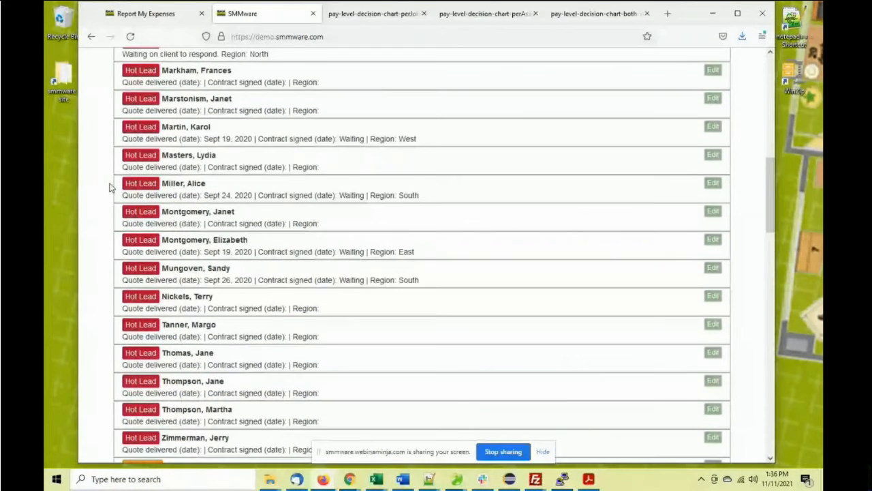
pyautogui.scroll(-5, 109, 187)
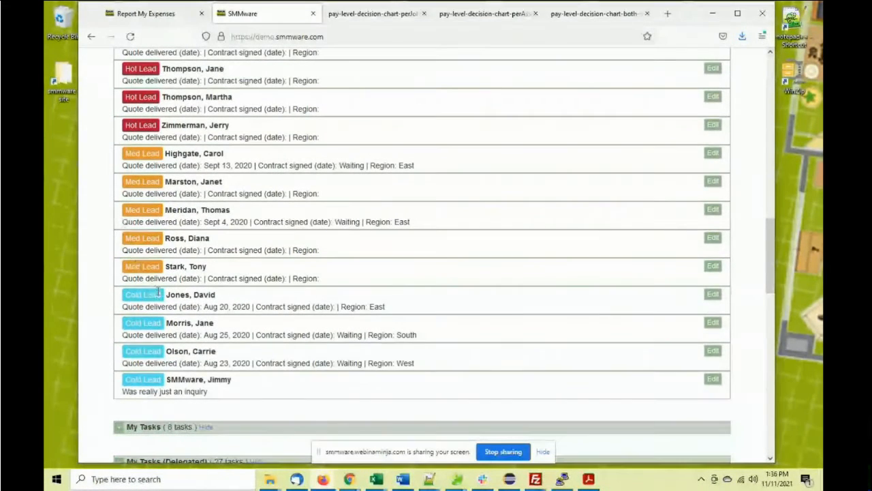
pyautogui.scroll(3, 161, 146)
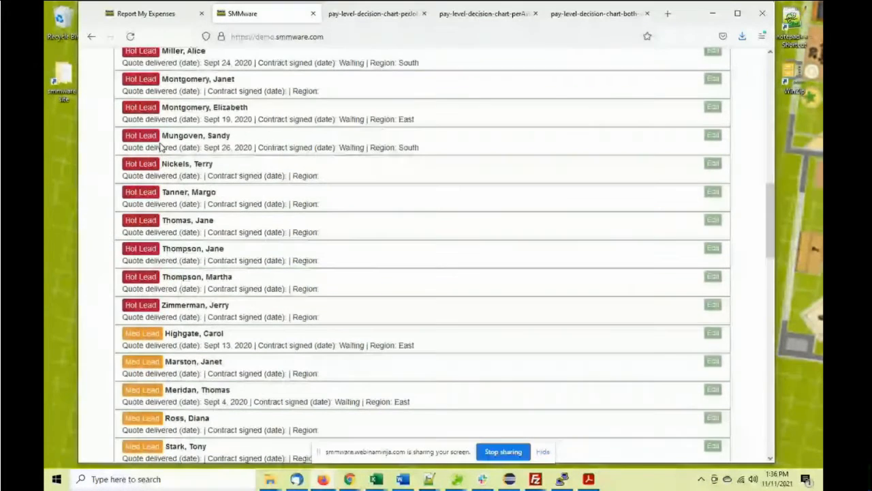
pyautogui.scroll(9, 161, 146)
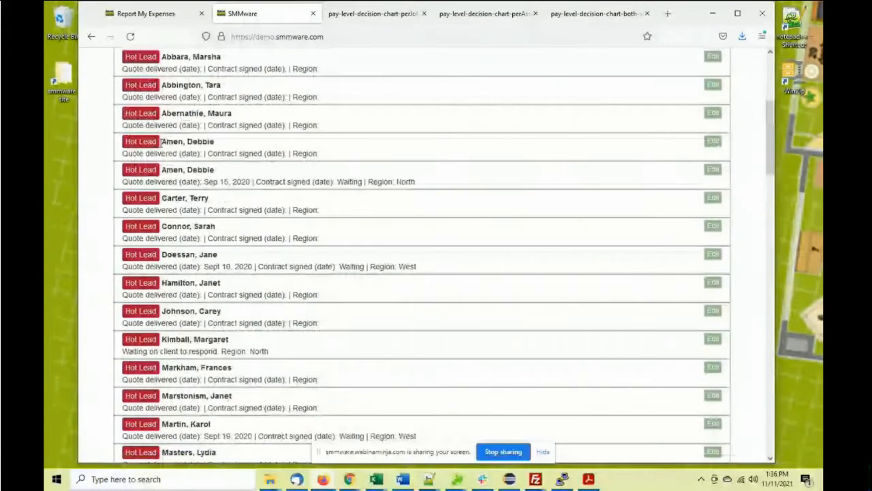
pyautogui.click(117, 186)
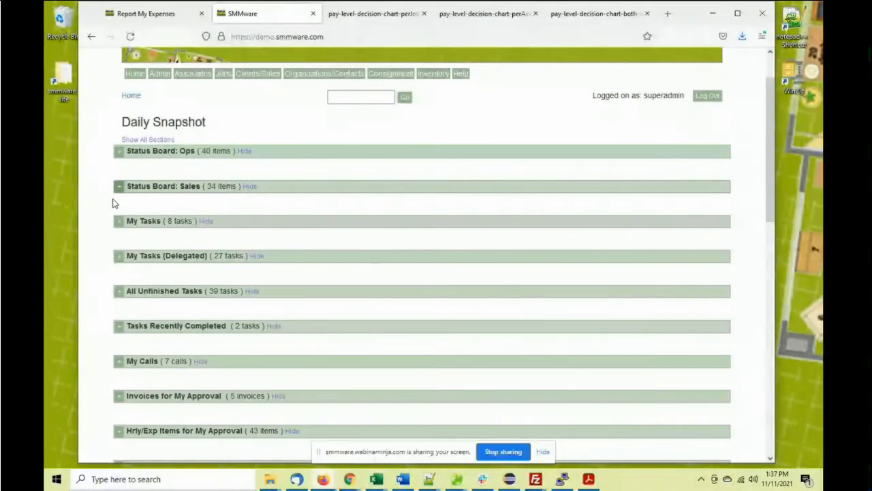
pyautogui.click(114, 222)
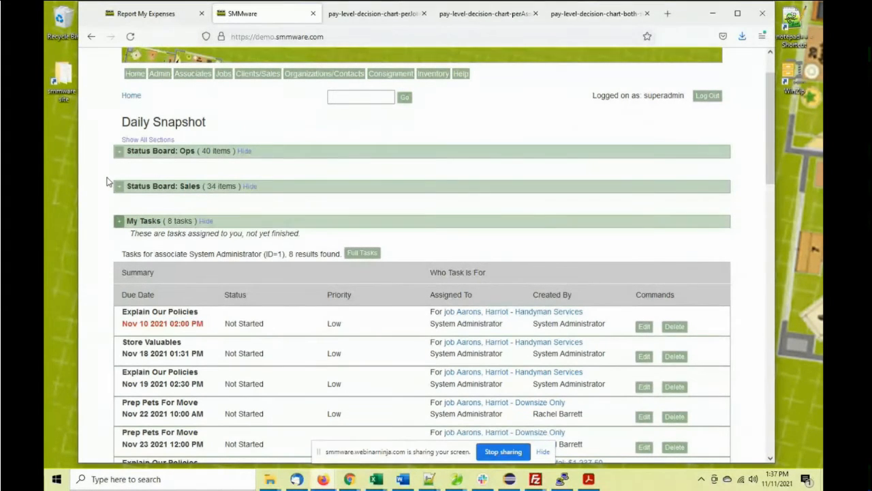
pyautogui.scroll(-3, 107, 181)
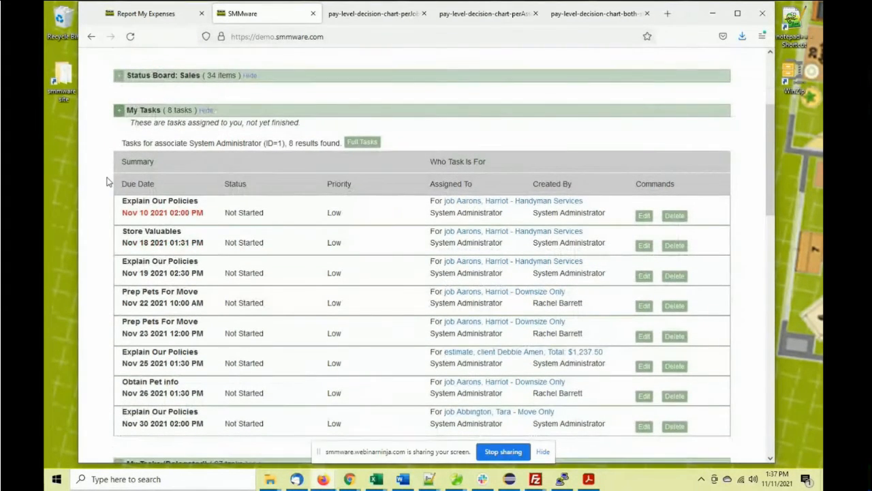
pyautogui.click(119, 111)
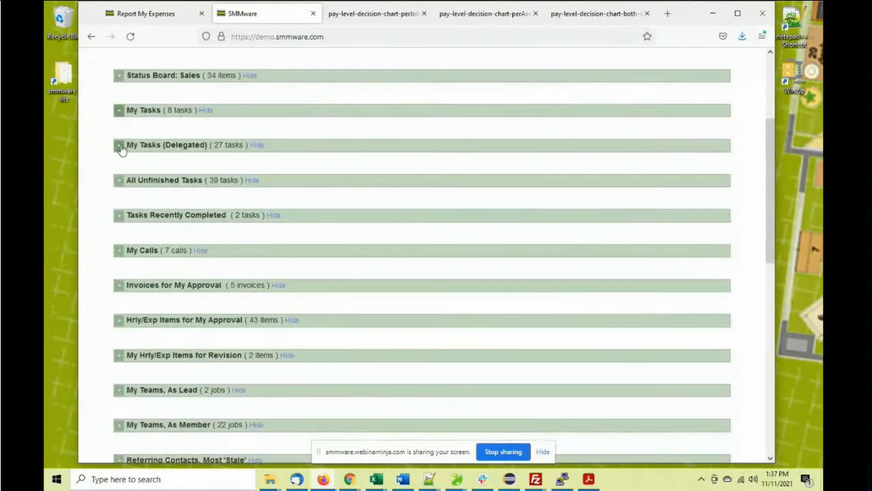
pyautogui.click(119, 145)
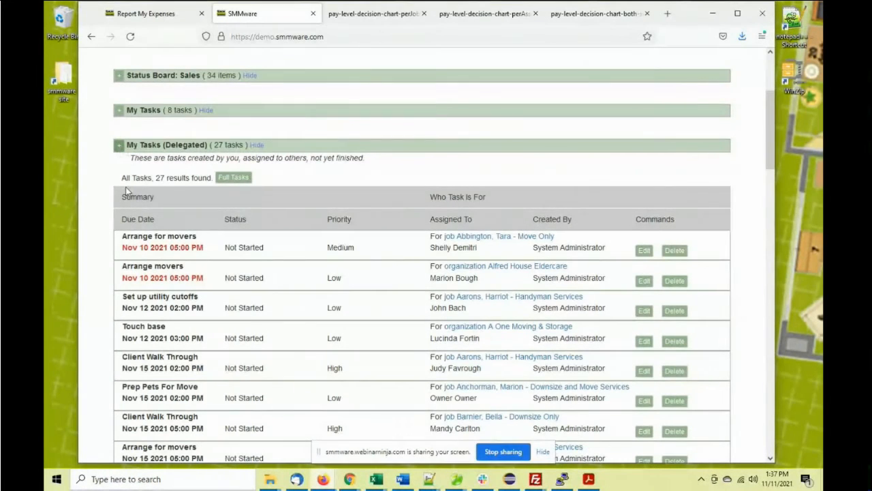
pyautogui.scroll(-1, 128, 191)
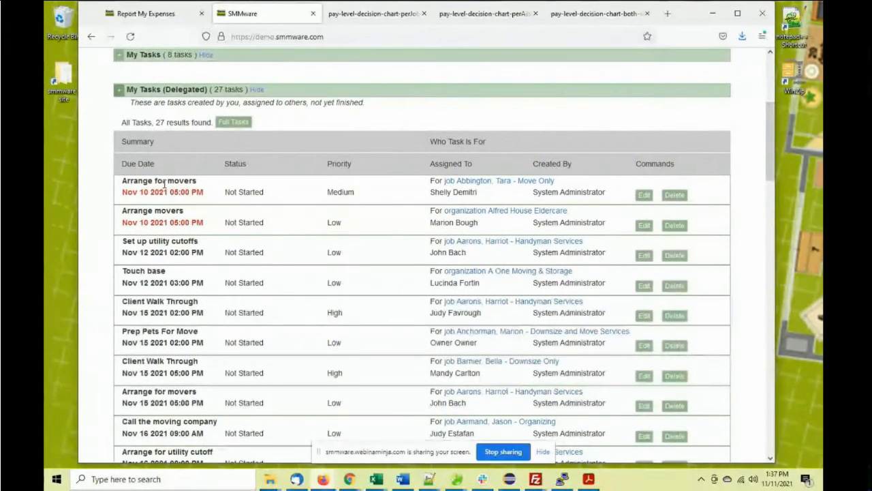
pyautogui.click(119, 90)
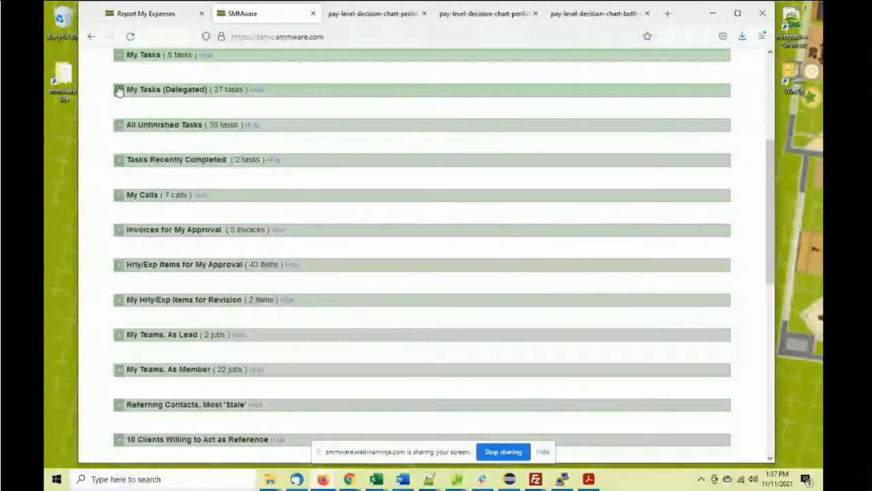
pyautogui.click(118, 125)
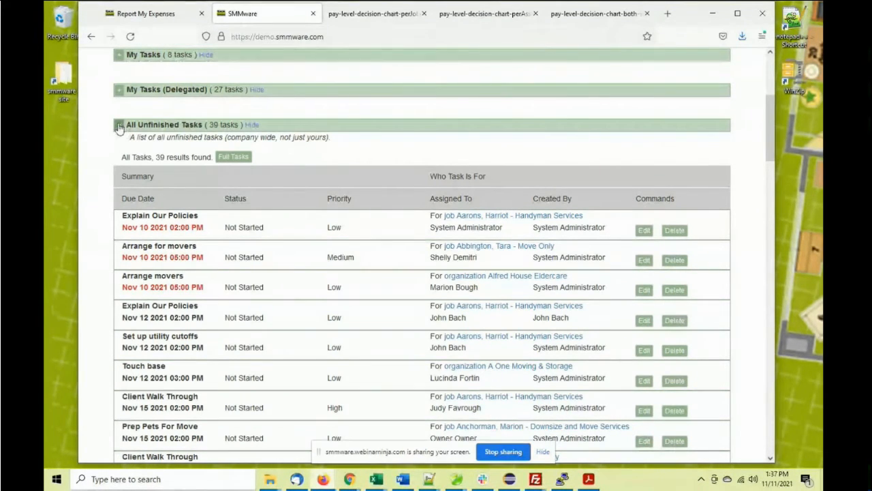
pyautogui.click(117, 126)
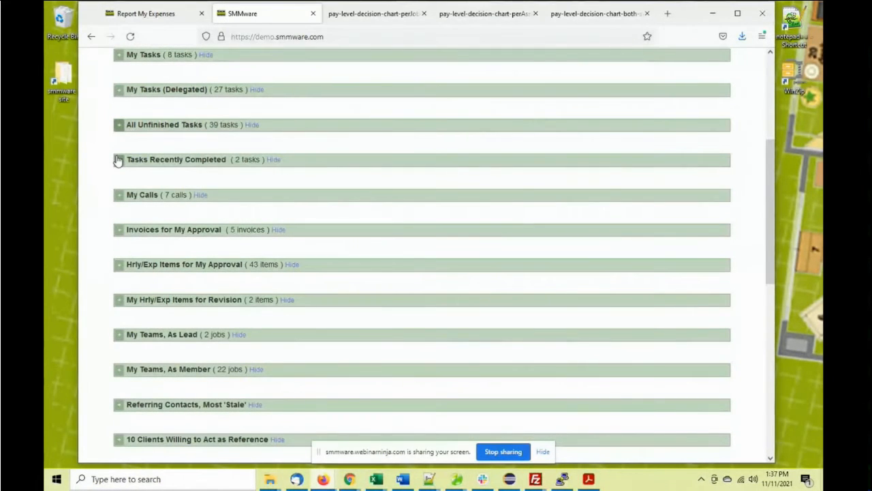
pyautogui.click(118, 160)
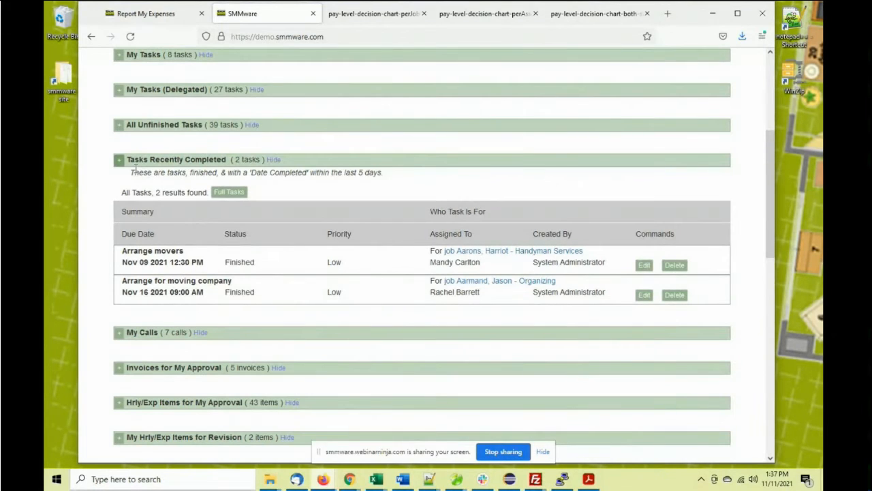
pyautogui.scroll(1, 133, 142)
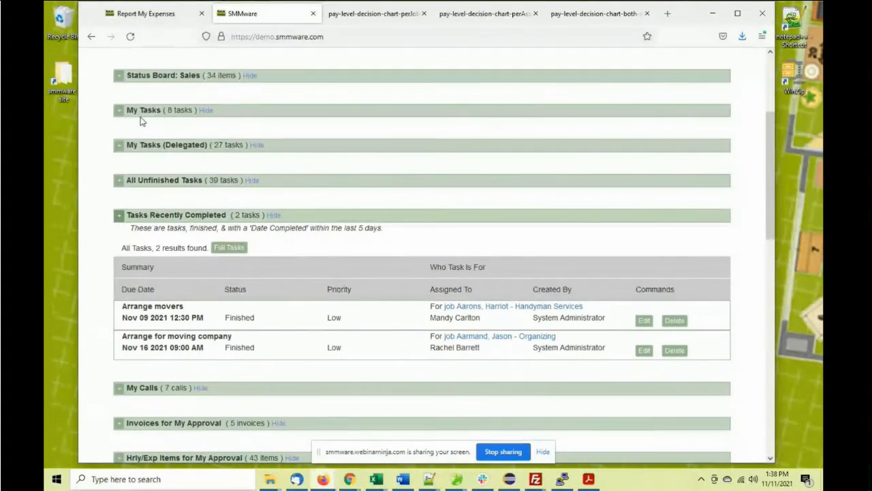
pyautogui.click(118, 217)
pyautogui.scroll(-1, 127, 203)
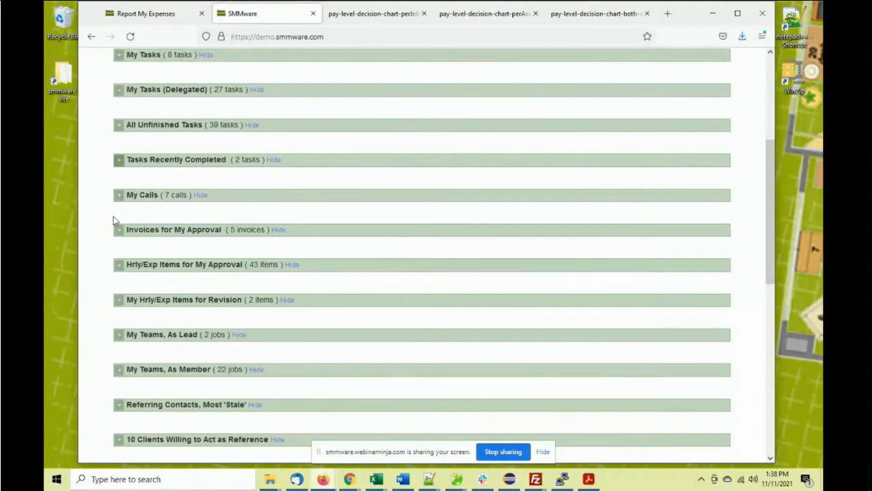
pyautogui.scroll(-1, 115, 218)
pyautogui.click(120, 177)
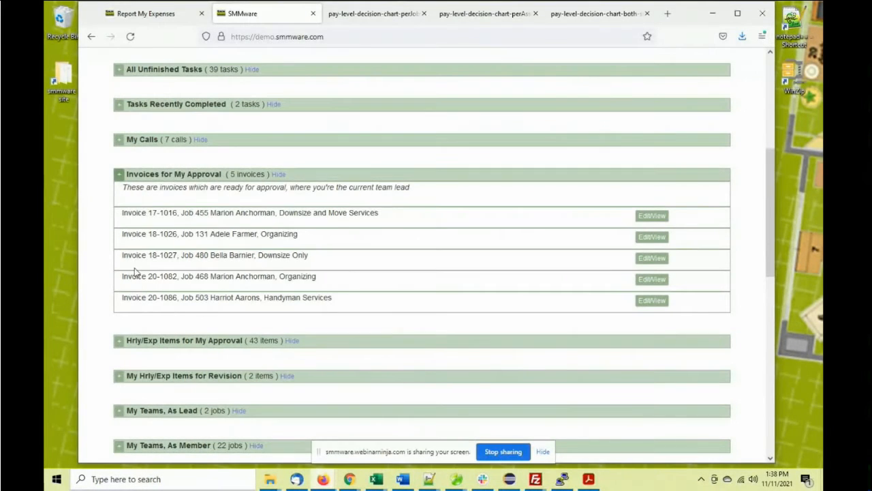
pyautogui.click(119, 175)
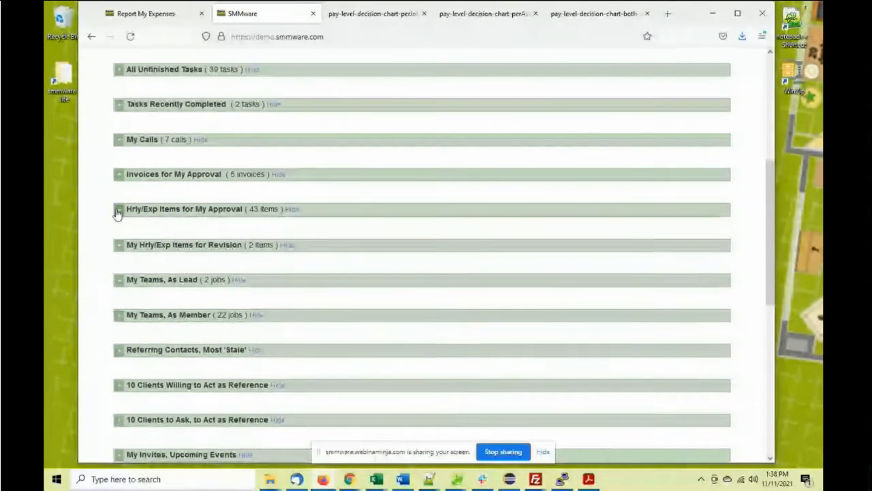
# Expand, review and collapse the hourly/expense items awaiting approval
pyautogui.click(118, 213)
pyautogui.scroll(-3, 120, 212)
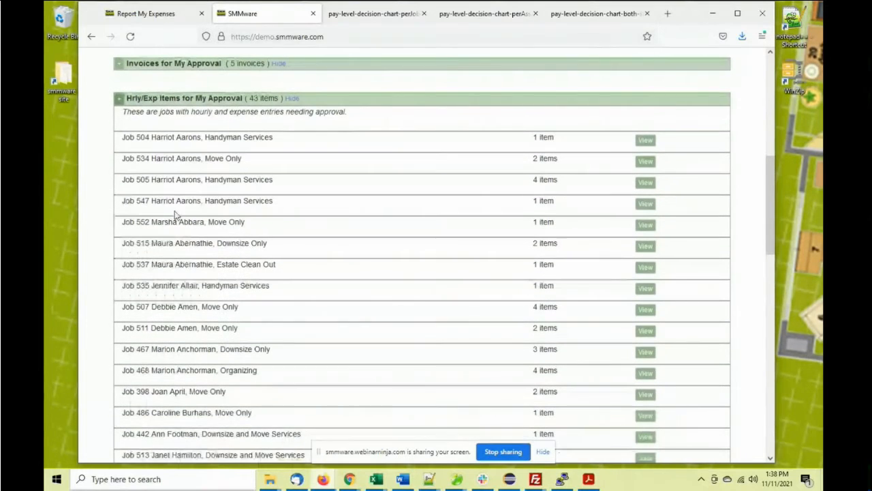
pyautogui.scroll(-3, 174, 216)
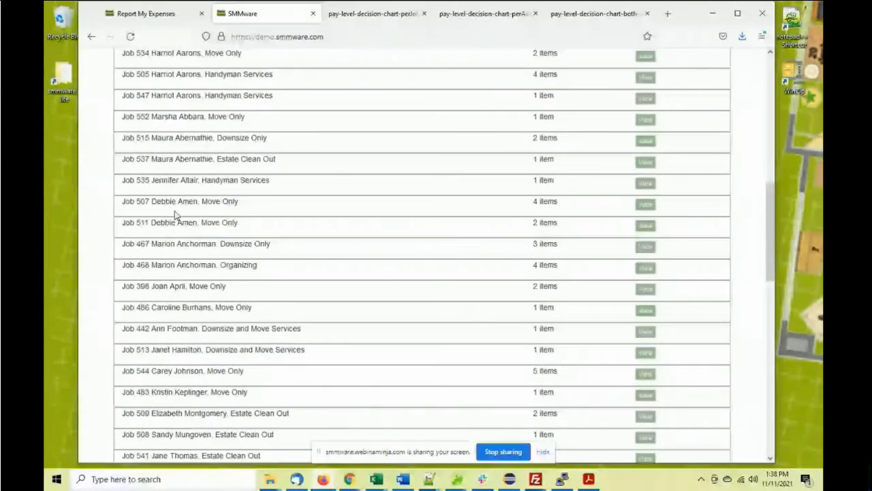
pyautogui.scroll(8, 174, 216)
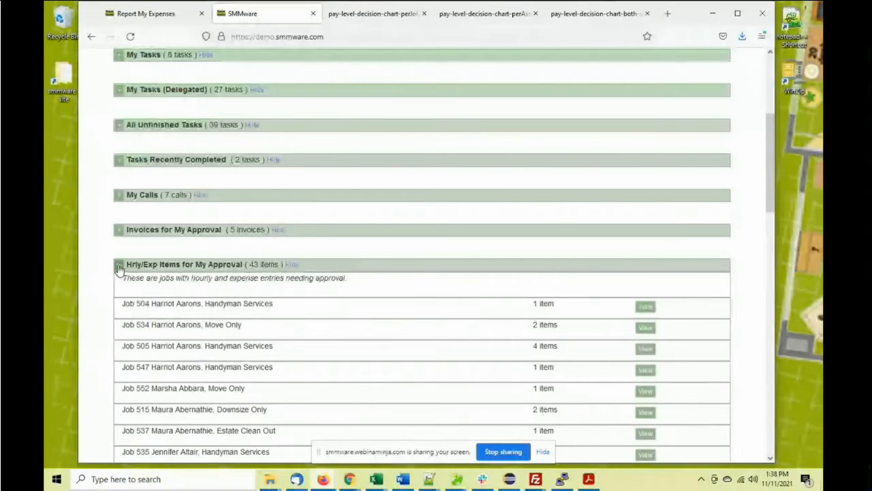
pyautogui.click(118, 266)
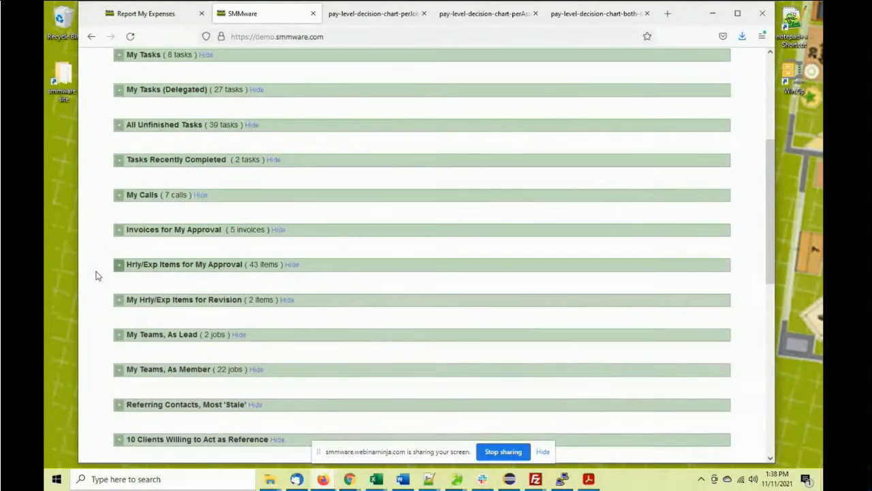
# Expand, then collapse My Hrly/Exp Items for Revision, holding 2 items
pyautogui.click(117, 300)
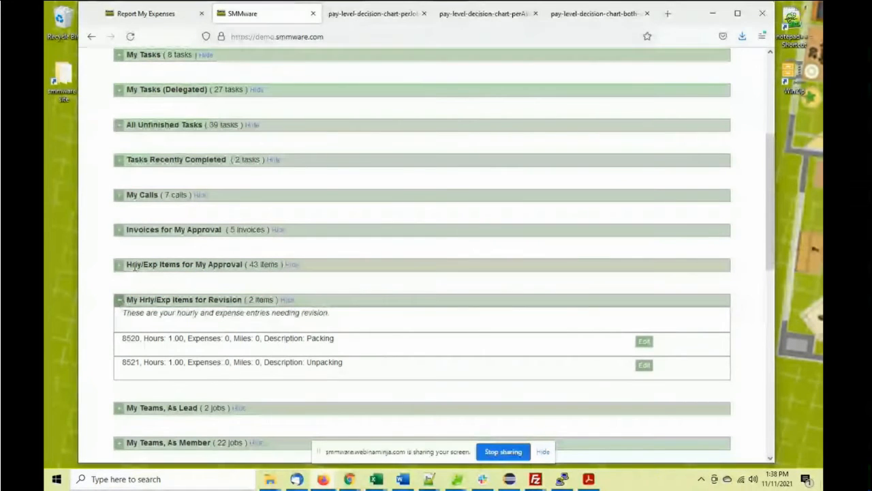
pyautogui.click(118, 300)
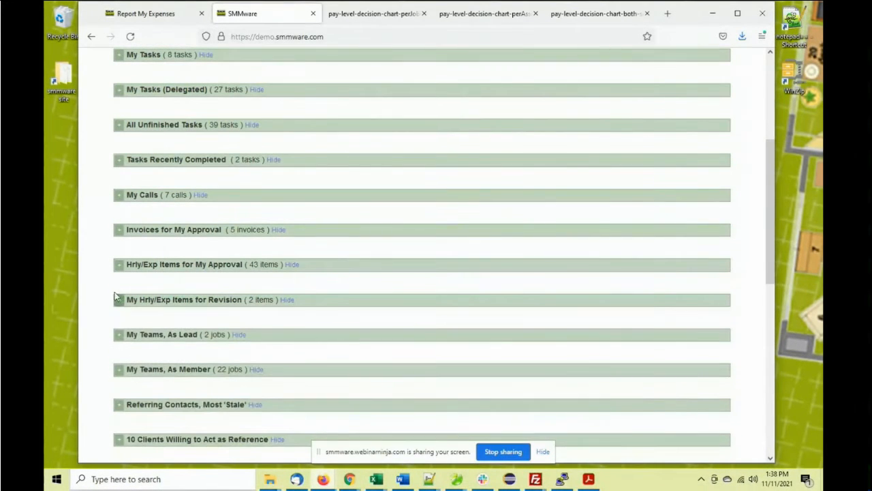
pyautogui.scroll(-3, 112, 273)
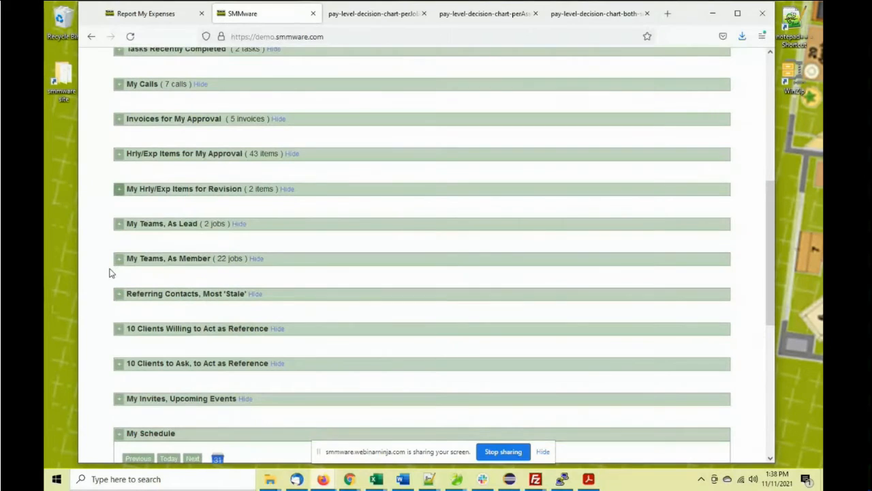
pyautogui.click(120, 229)
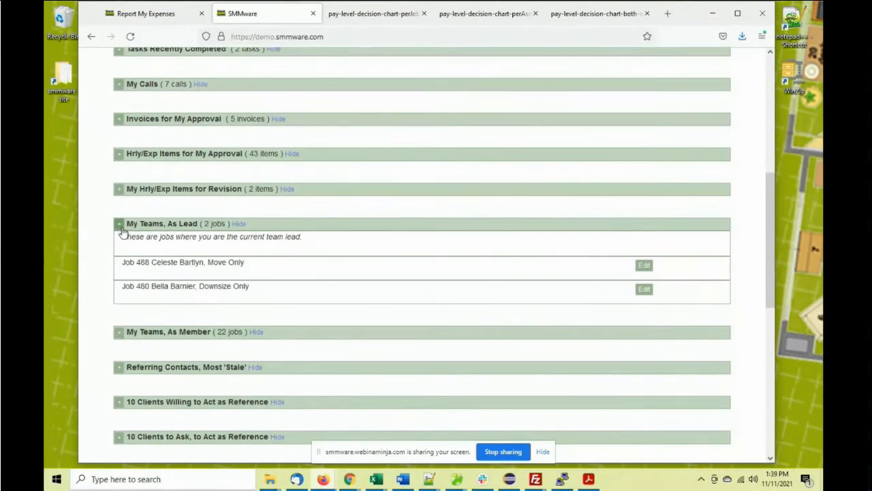
pyautogui.click(119, 225)
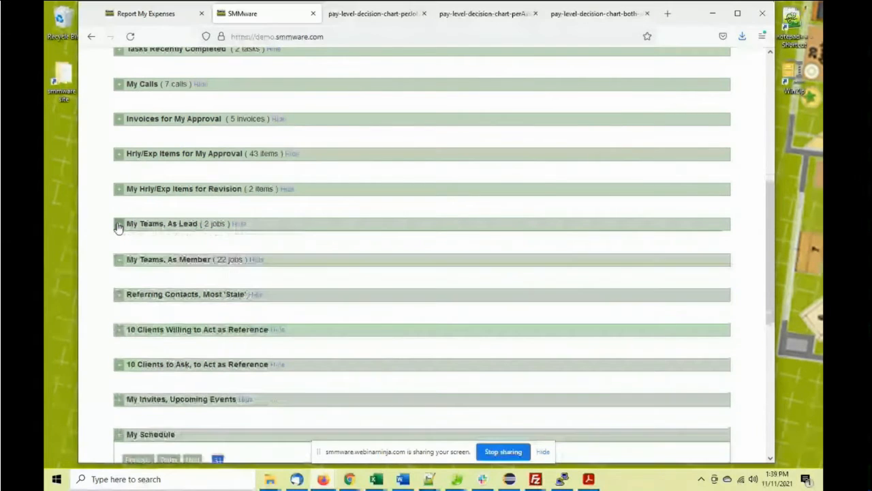
pyautogui.click(119, 259)
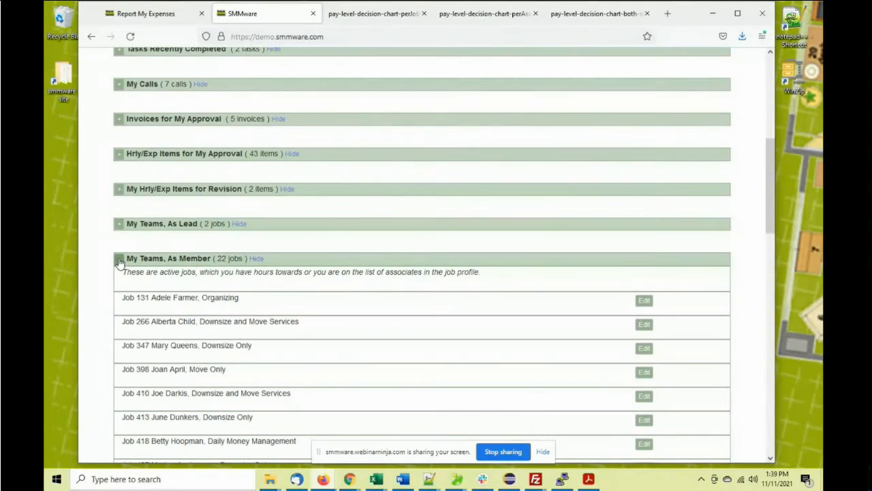
pyautogui.scroll(-5, 119, 261)
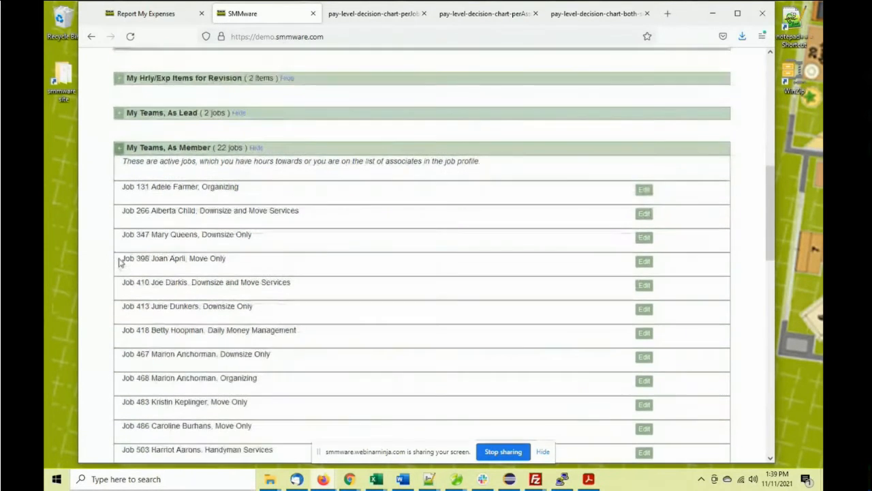
pyautogui.scroll(1, 119, 262)
pyautogui.scroll(3, 119, 262)
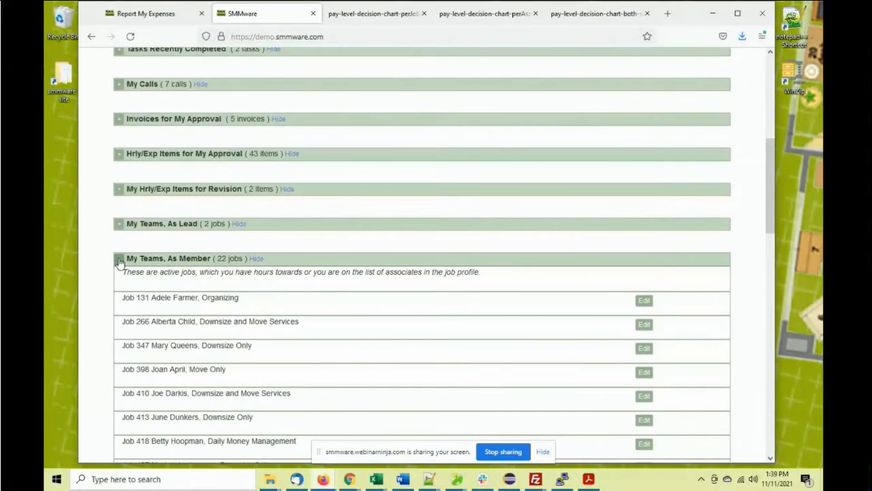
pyautogui.click(119, 260)
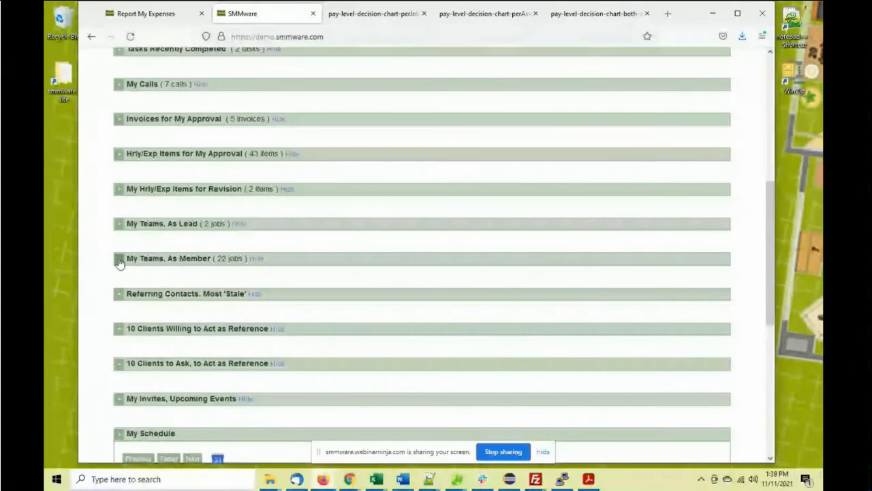
pyautogui.scroll(-1, 119, 263)
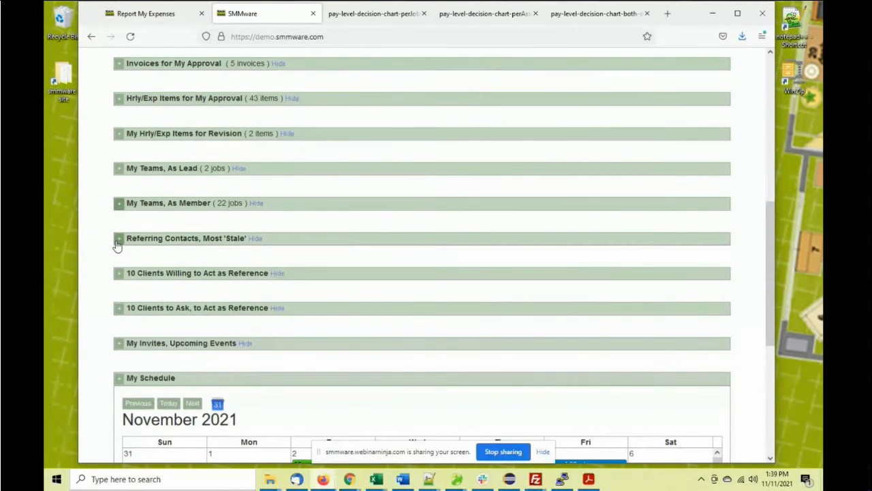
pyautogui.click(117, 244)
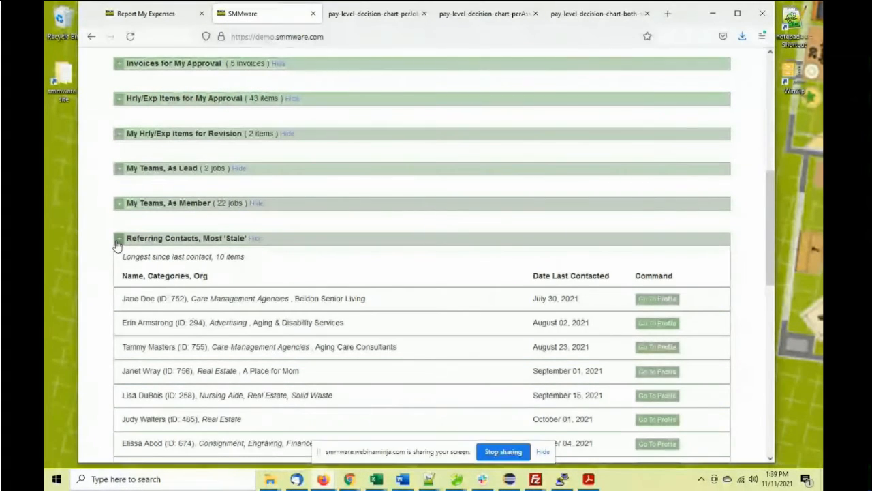
pyautogui.scroll(-1, 118, 246)
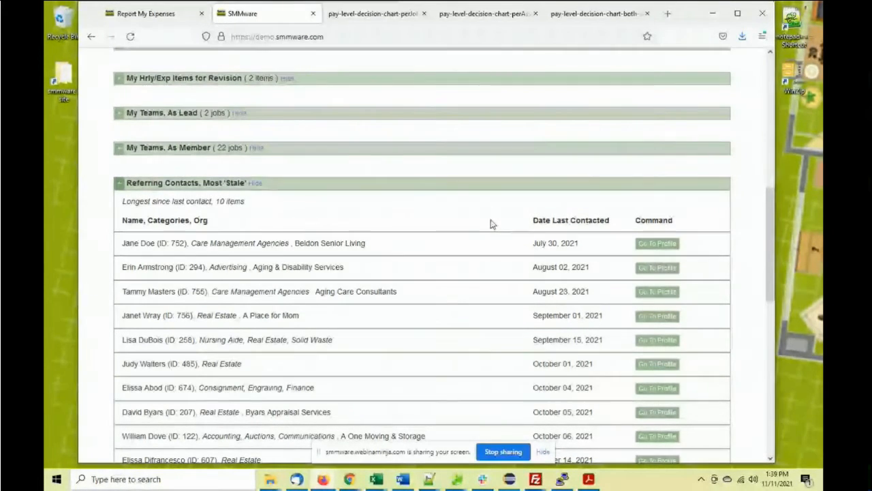
pyautogui.click(120, 184)
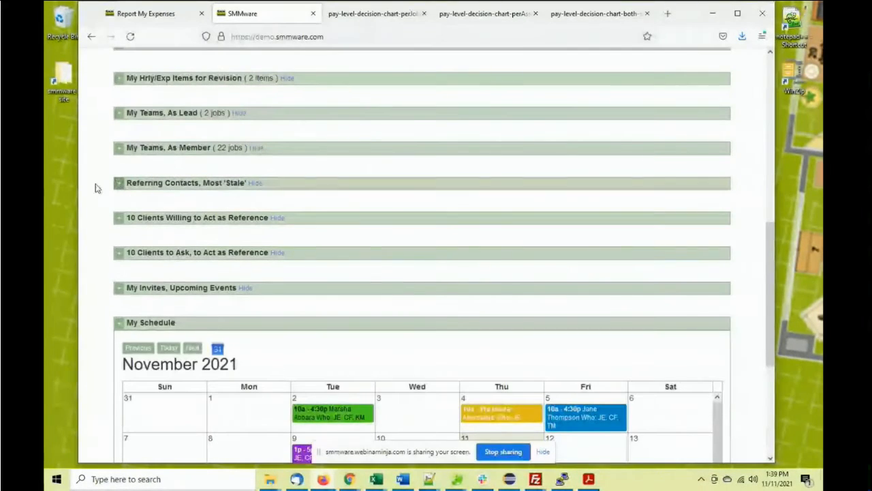
pyautogui.click(118, 219)
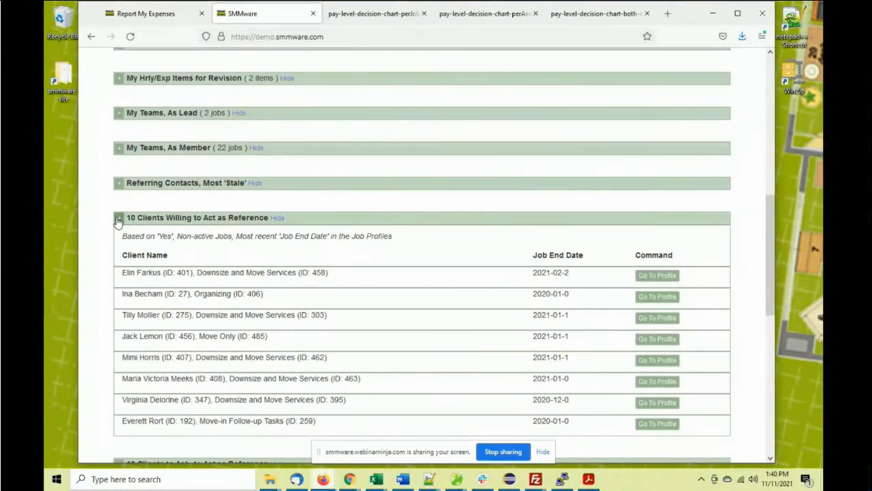
pyautogui.click(118, 220)
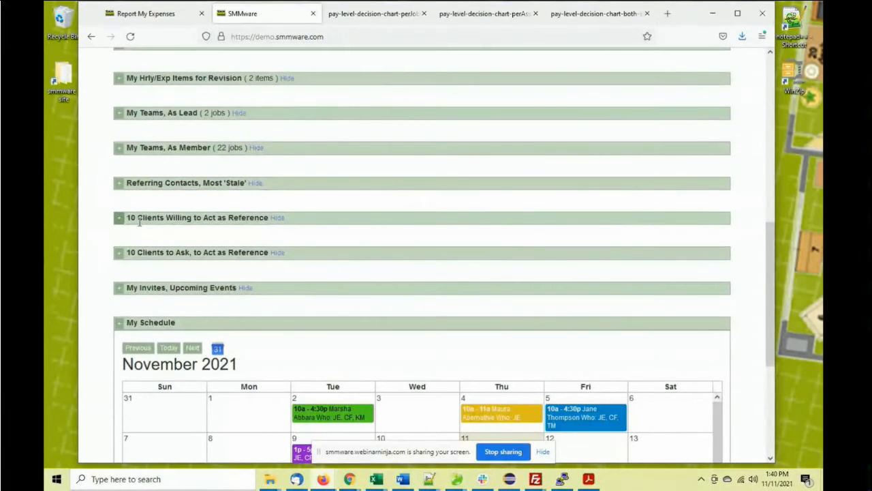
pyautogui.click(120, 253)
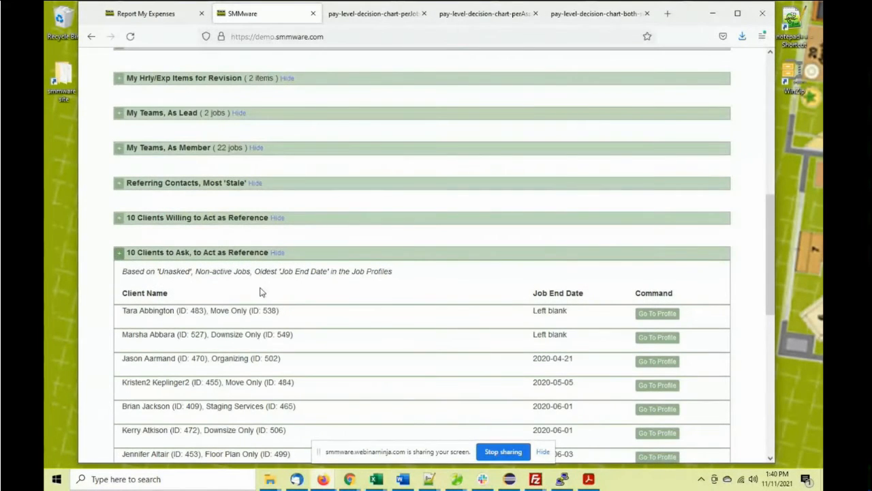
pyautogui.scroll(-2, 256, 280)
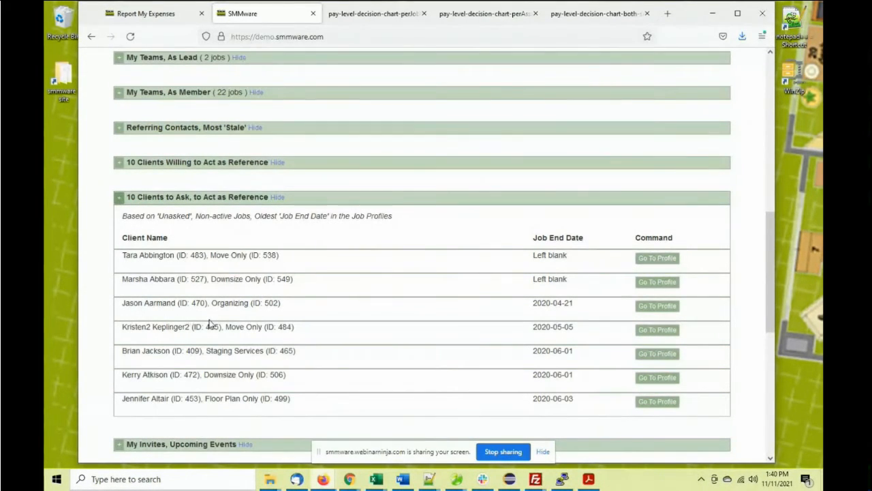
pyautogui.click(119, 199)
pyautogui.moveTo(144, 163); pyautogui.dragTo(189, 162)
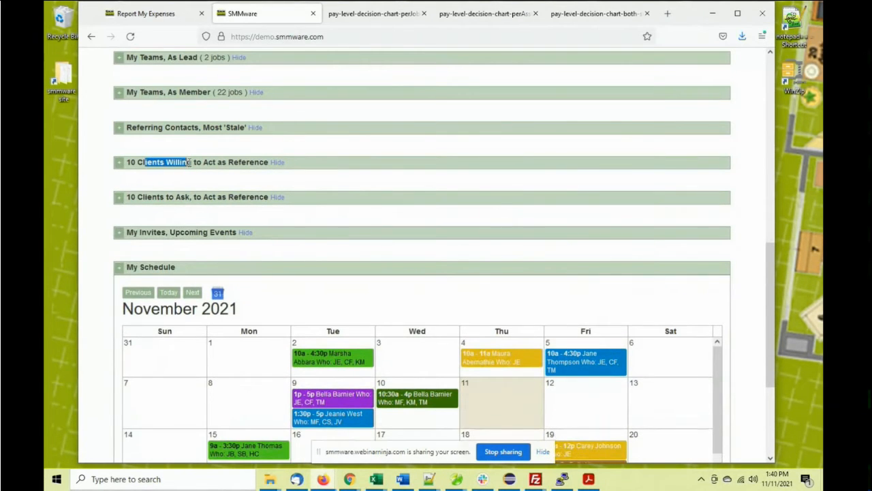
pyautogui.click(119, 235)
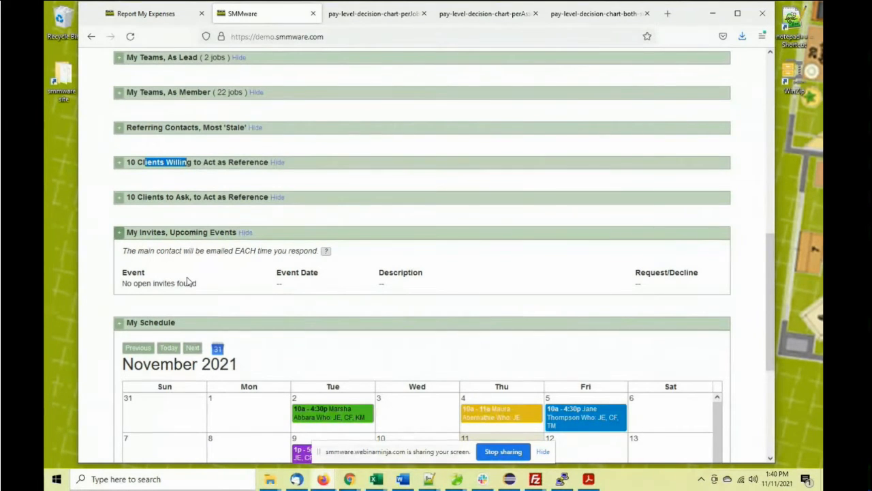
pyautogui.click(118, 235)
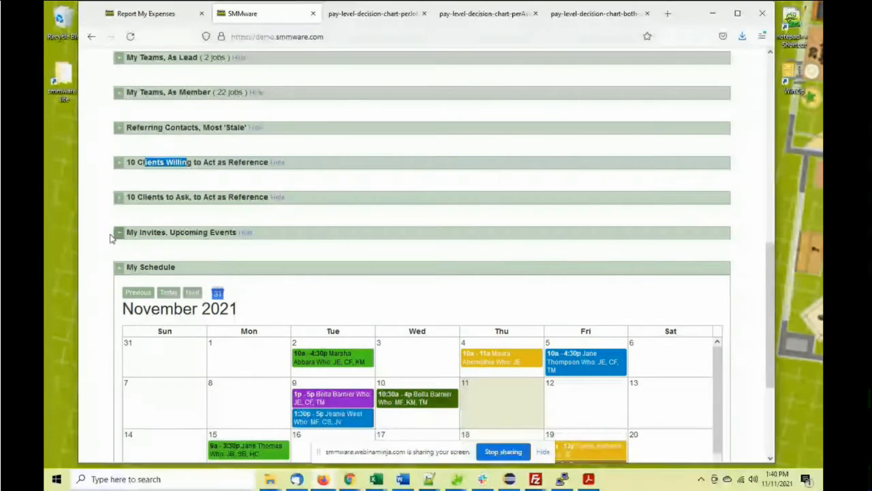
# Scroll through the My Schedule calendar and back to the top of the dashboard
pyautogui.scroll(-4, 104, 244)
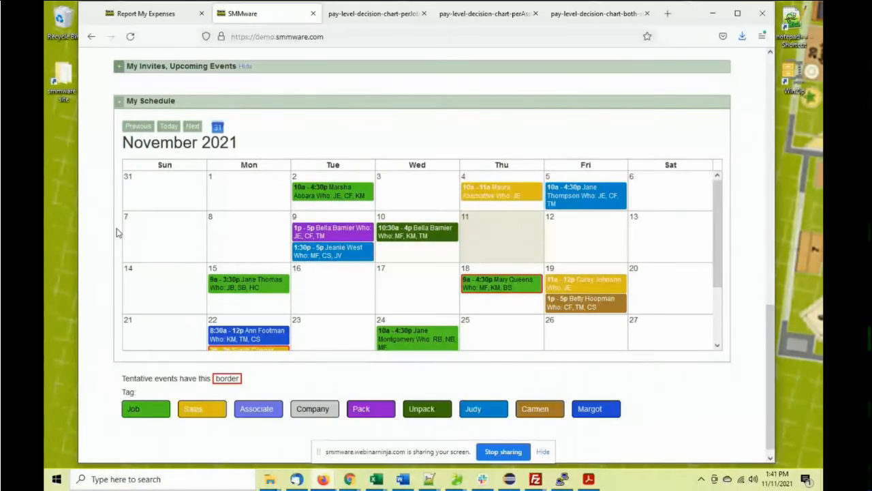
pyautogui.scroll(-2, 177, 257)
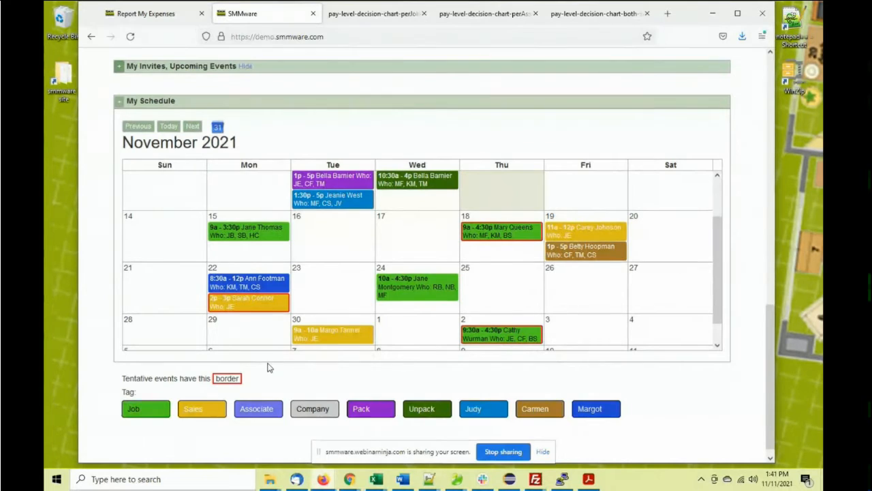
pyautogui.scroll(1, 268, 366)
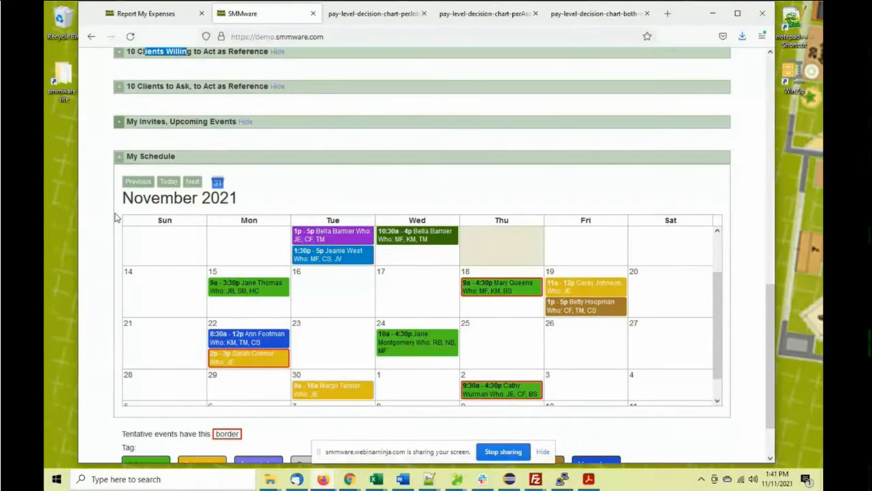
pyautogui.scroll(10, 116, 217)
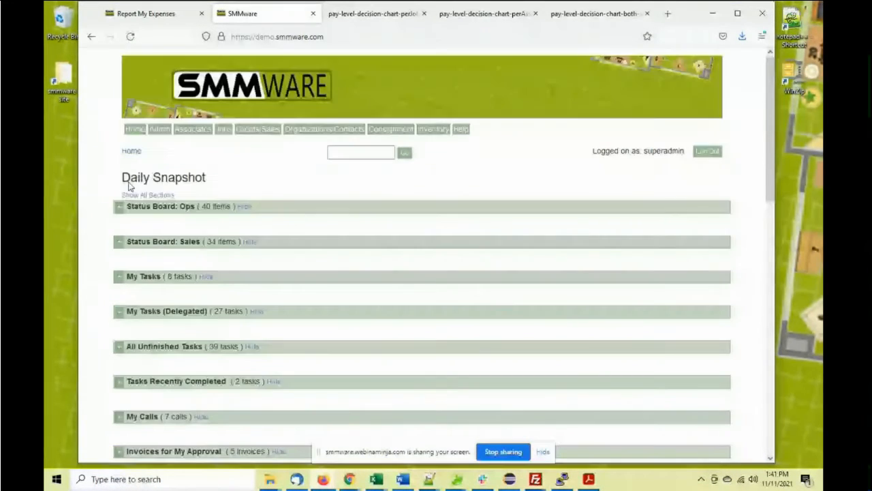
# Open Admin > Master Calendar and show the November 15 job event's details
pyautogui.moveTo(160, 131)
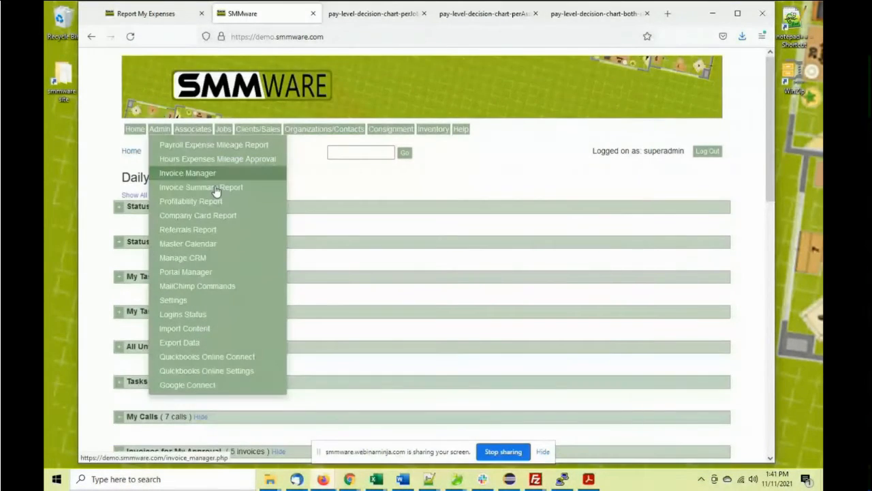
pyautogui.click(188, 243)
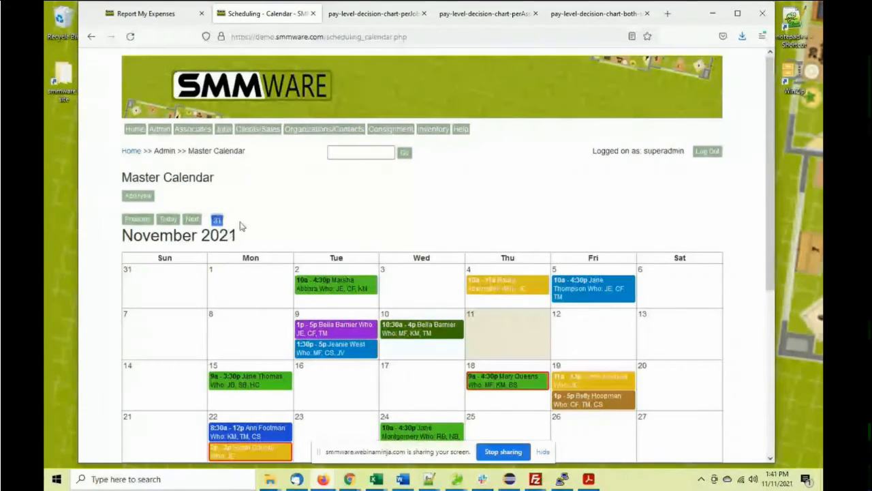
pyautogui.scroll(-1, 252, 217)
pyautogui.scroll(-6, 257, 215)
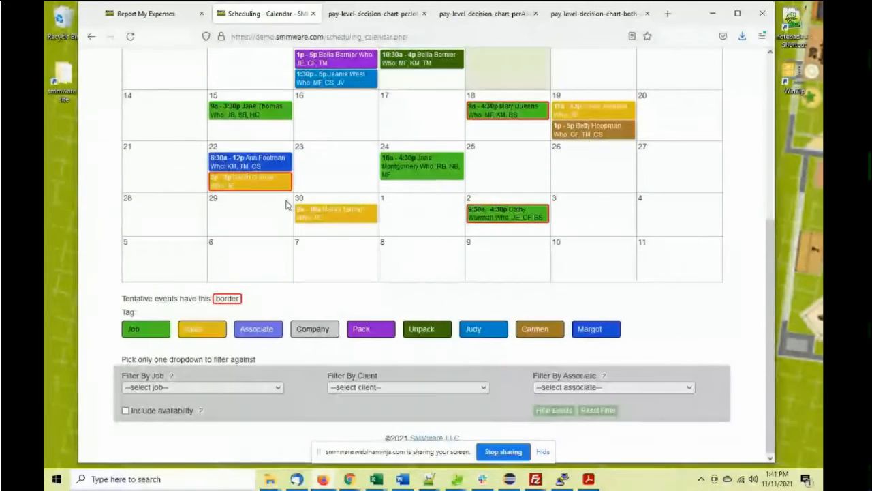
pyautogui.scroll(1, 286, 204)
pyautogui.scroll(-1, 287, 208)
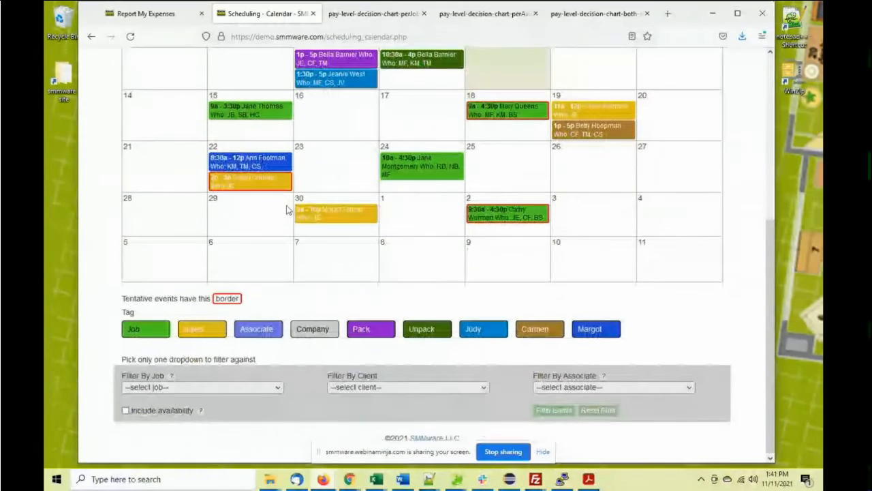
pyautogui.click(268, 115)
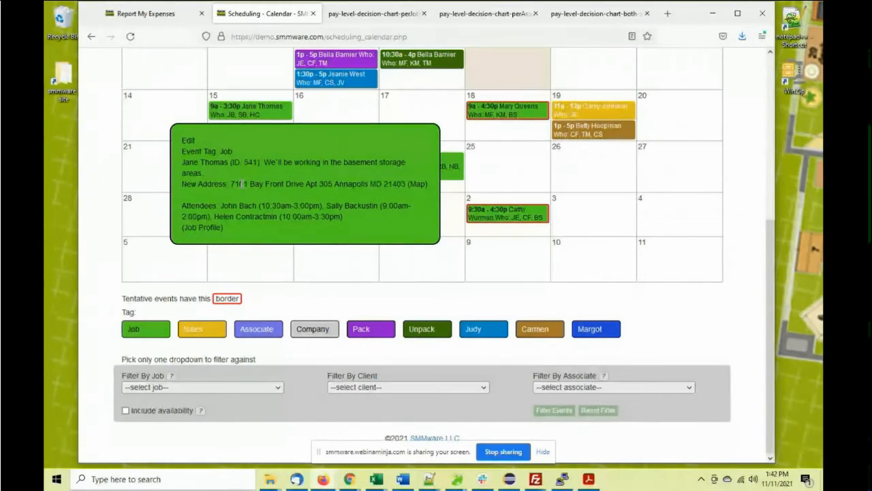
# View the Nov 15 job's address on a map, then start a new calendar event
pyautogui.click(417, 189)
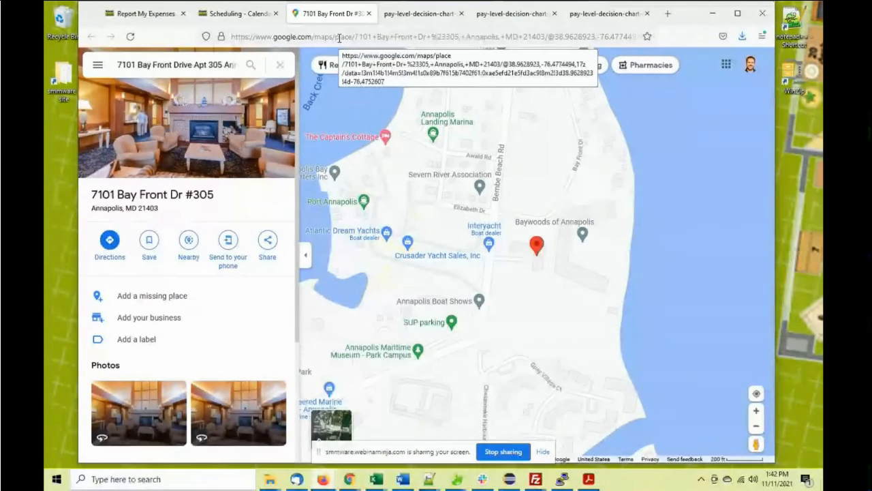
pyautogui.click(368, 14)
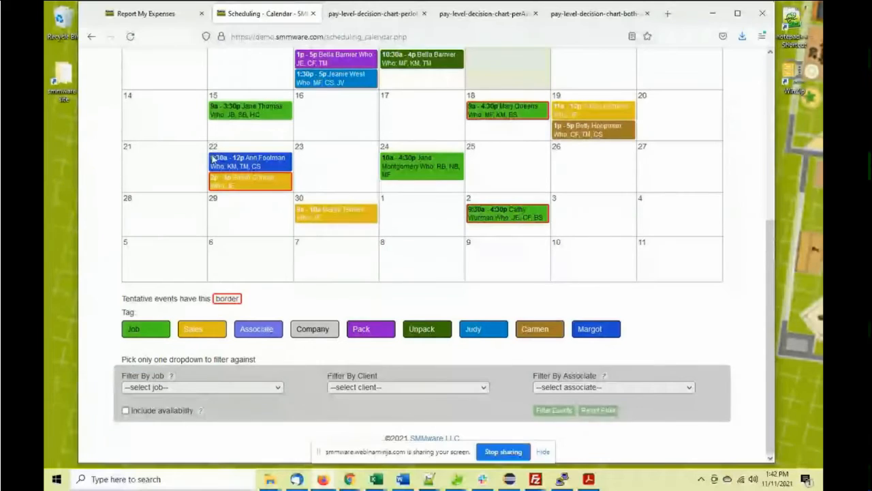
pyautogui.scroll(1, 212, 159)
pyautogui.scroll(2, 213, 159)
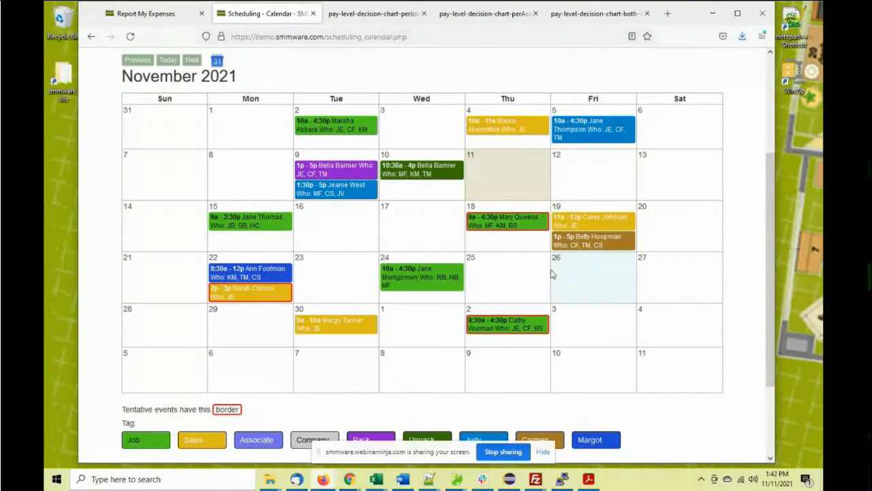
pyautogui.scroll(2, 582, 276)
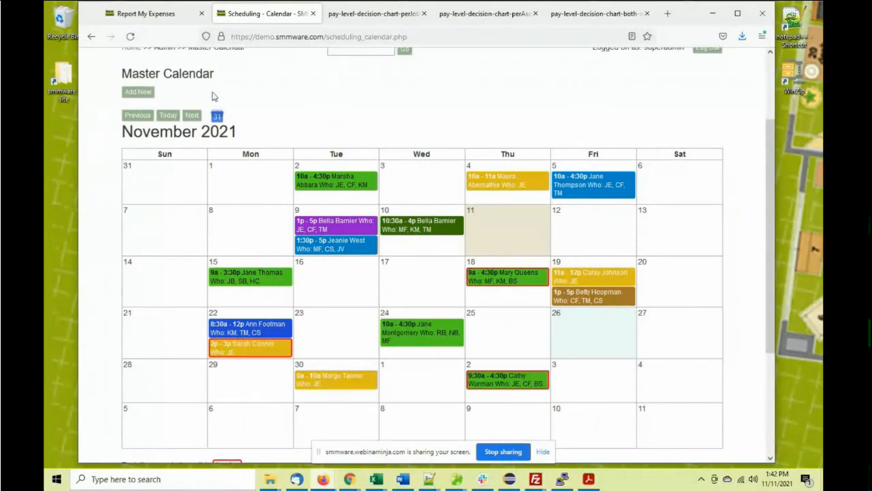
pyautogui.click(137, 92)
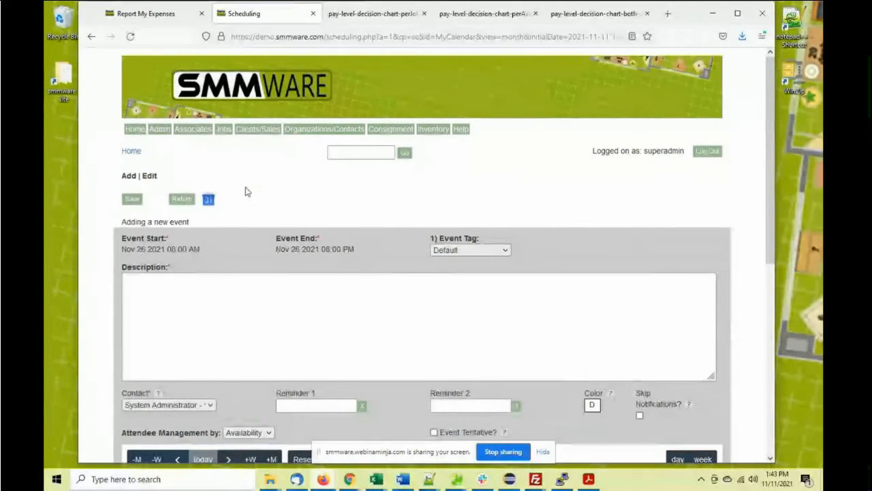
# Tag the new event as Job and link it to the customer's job
pyautogui.scroll(-2, 247, 191)
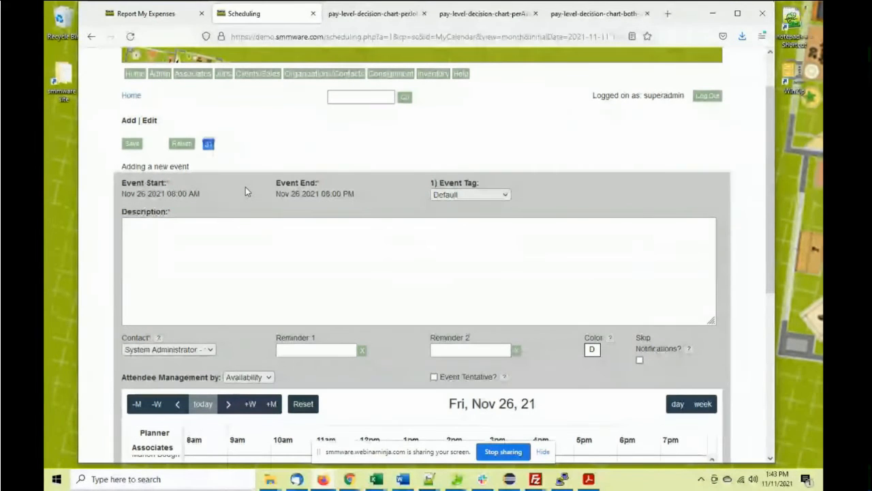
pyautogui.scroll(-2, 262, 149)
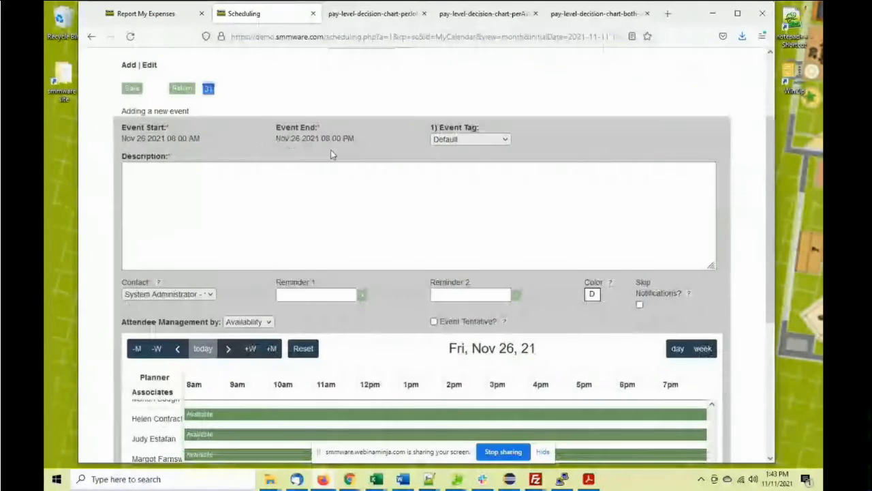
pyautogui.click(439, 140)
pyautogui.click(451, 169)
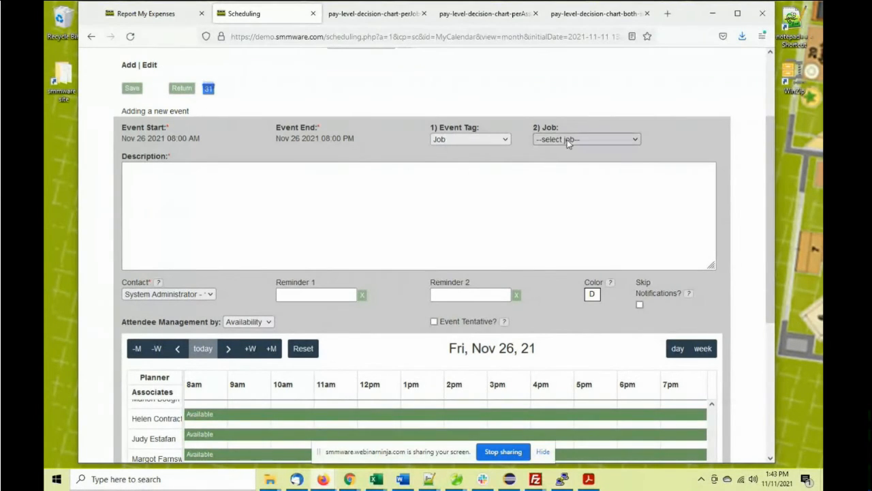
pyautogui.click(570, 140)
pyautogui.click(573, 306)
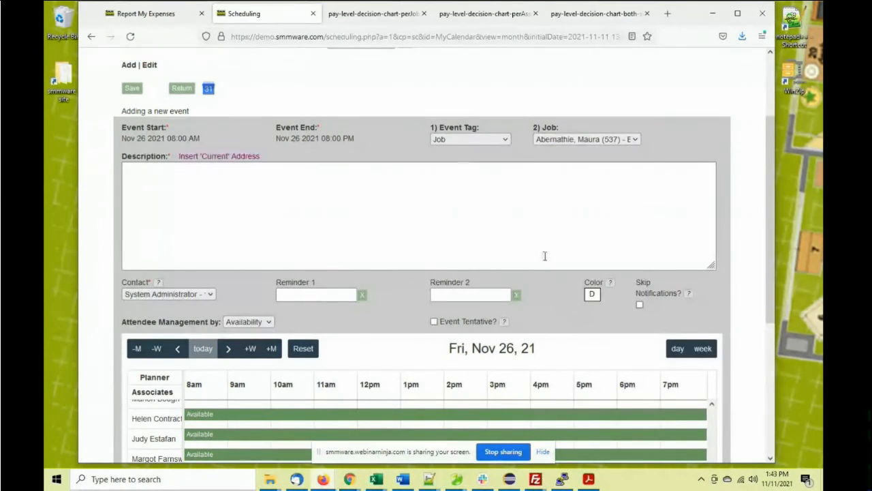
# Describe 'We'll be working in the bedrooms and living room' and insert the current address
pyautogui.click(279, 203)
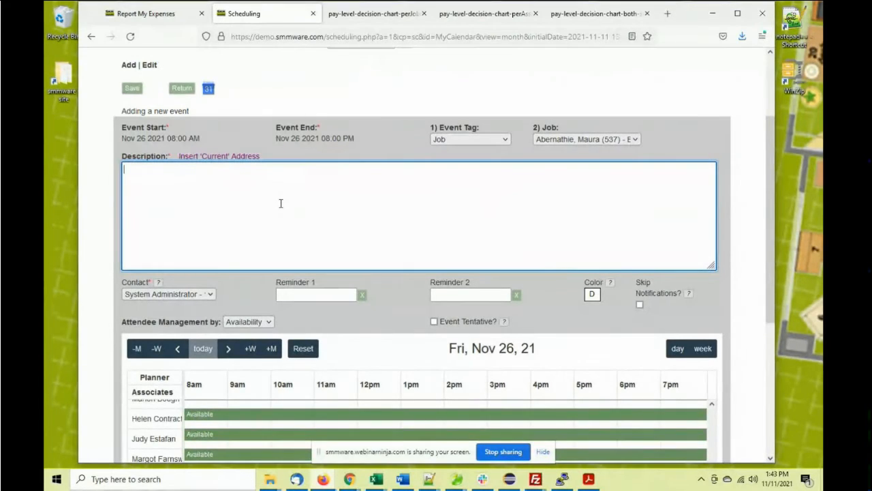
pyautogui.write("We'll be working in the be")
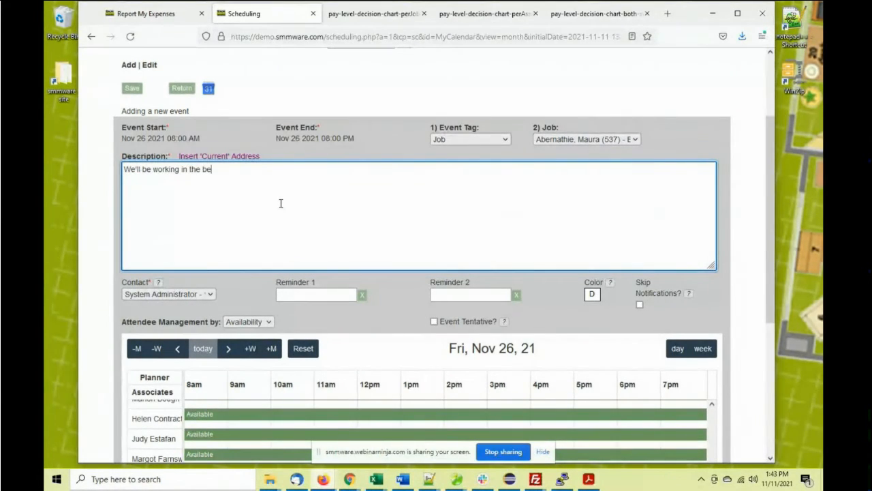
pyautogui.write('drooms and ')
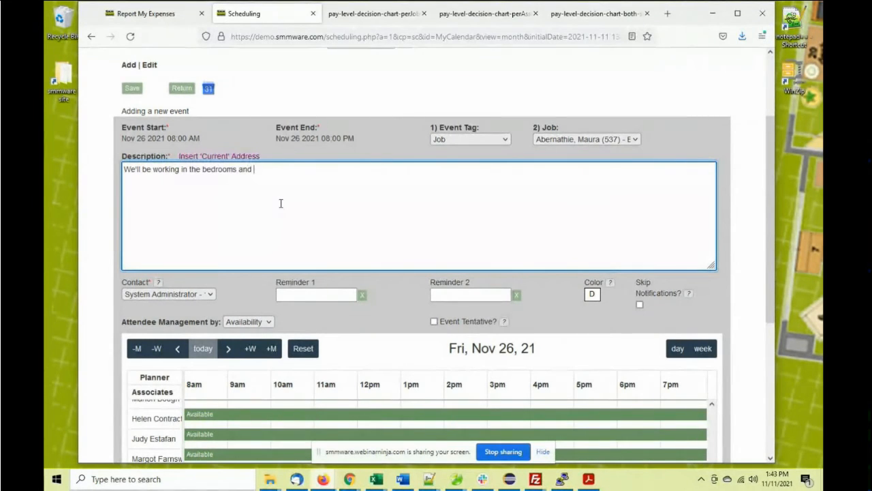
pyautogui.write('living room')
pyautogui.press('Return')
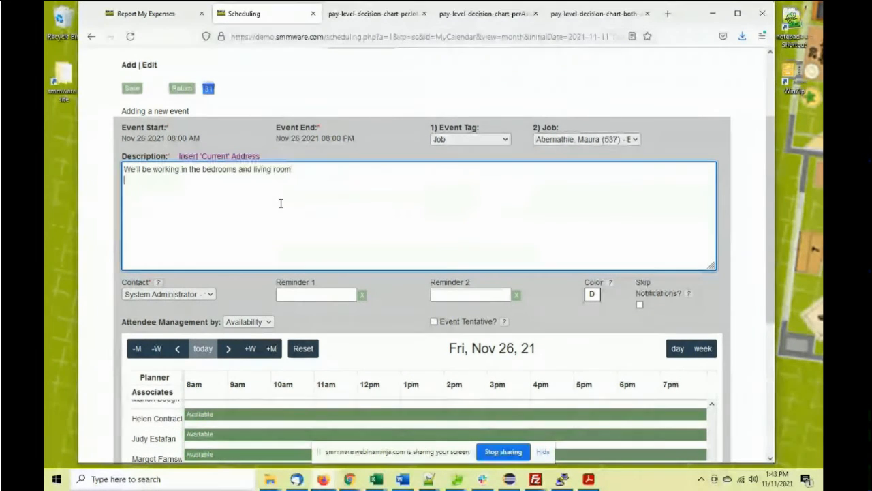
pyautogui.click(234, 158)
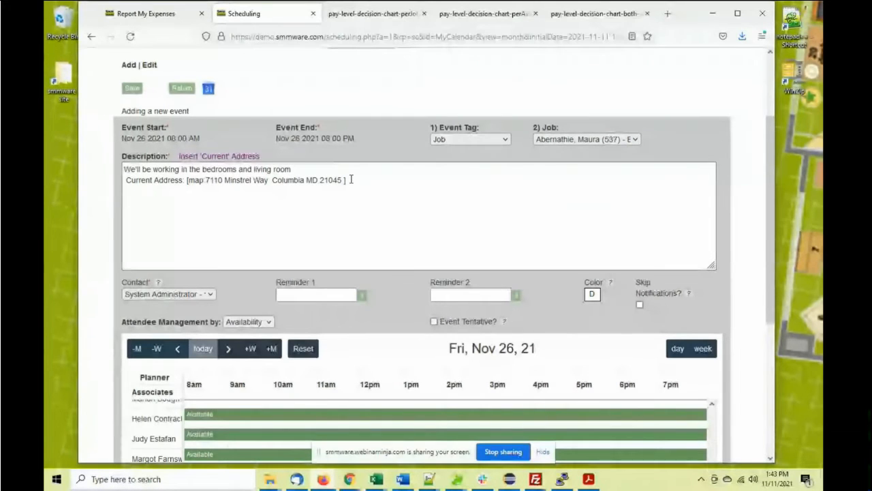
pyautogui.scroll(-1, 350, 179)
pyautogui.scroll(-1, 351, 179)
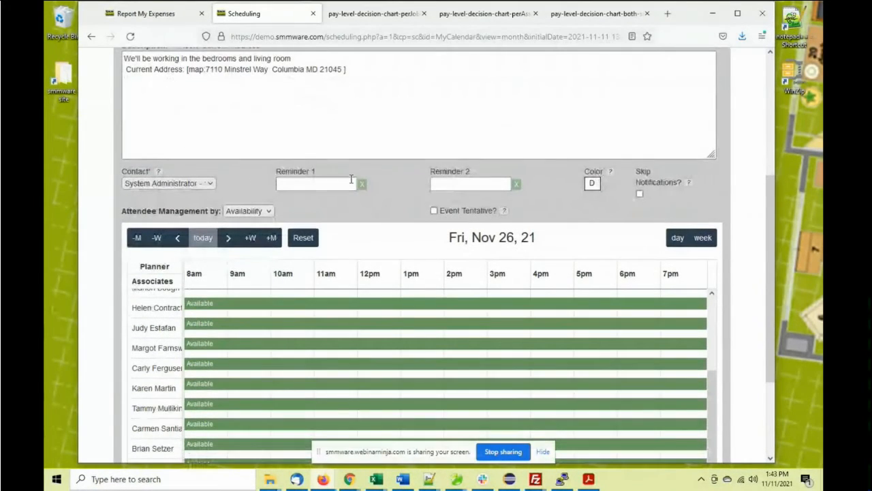
# Keep System Administrator as contact and the default colour, and turn on Skip Notifications
pyautogui.click(201, 184)
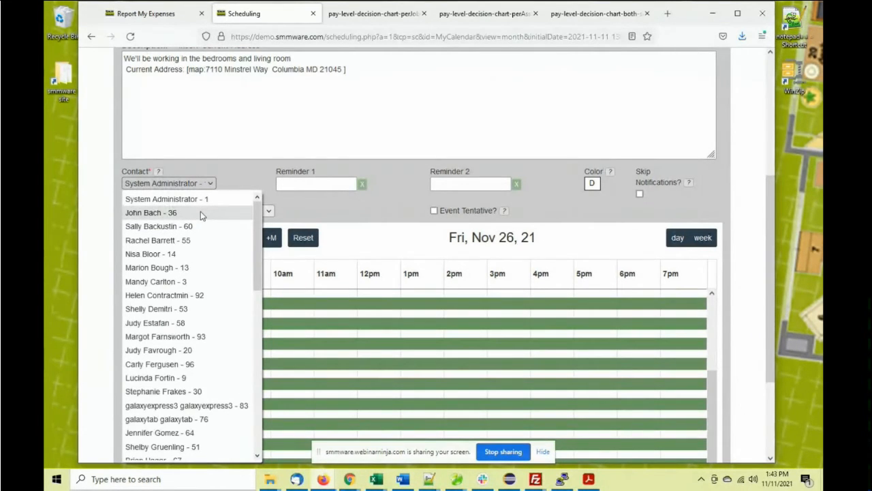
pyautogui.click(223, 171)
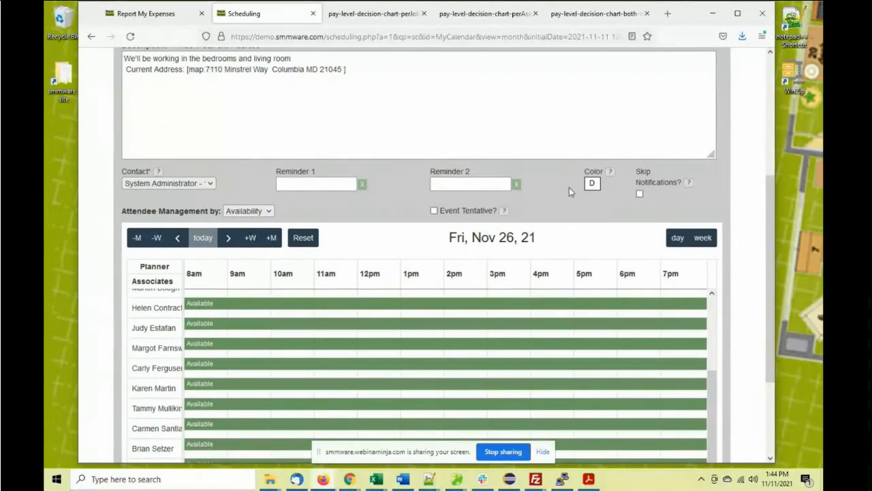
pyautogui.click(591, 186)
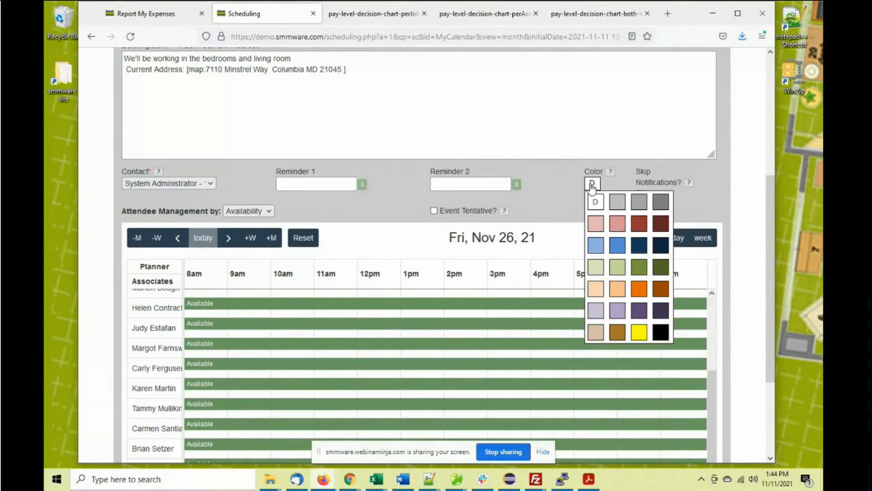
pyautogui.click(555, 173)
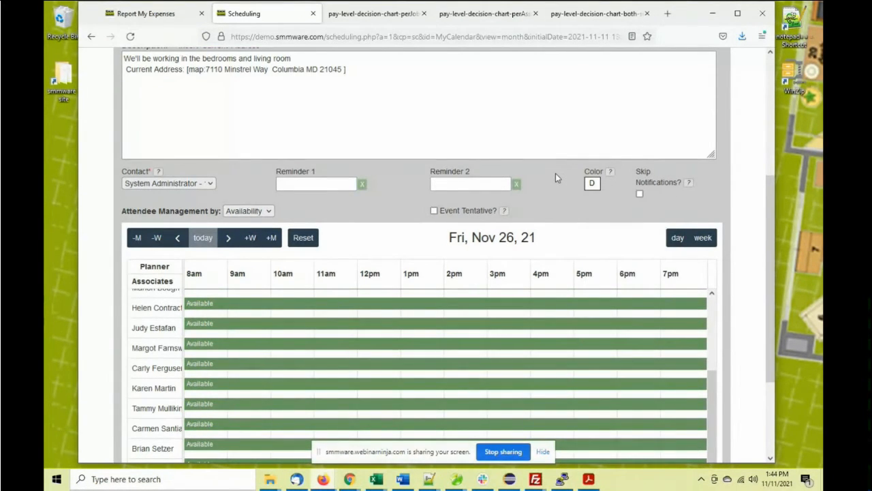
pyautogui.click(641, 195)
pyautogui.click(639, 193)
pyautogui.scroll(-3, 742, 221)
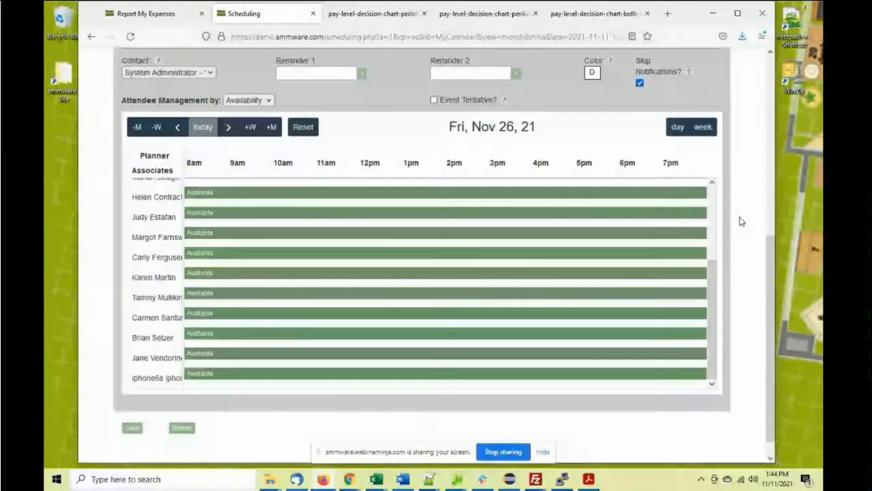
pyautogui.moveTo(710, 270); pyautogui.dragTo(711, 188)
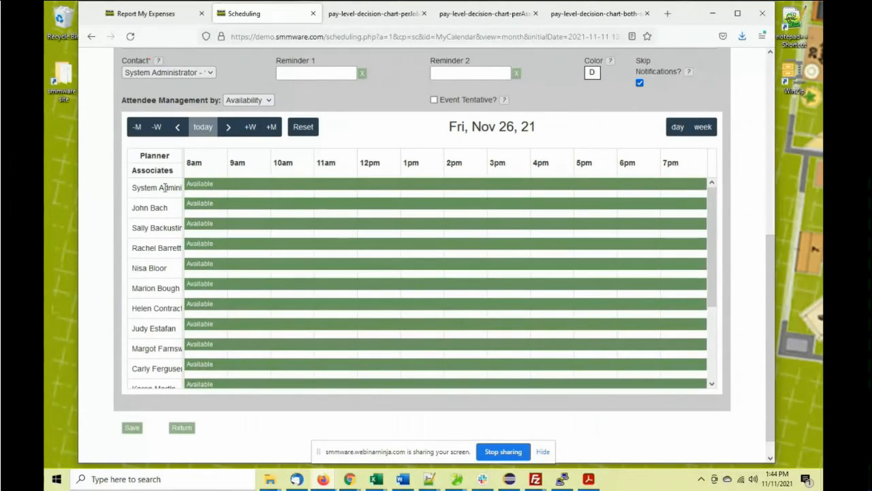
# Set Attendee Management by to Direct and tick the first three associates as attending
pyautogui.click(268, 102)
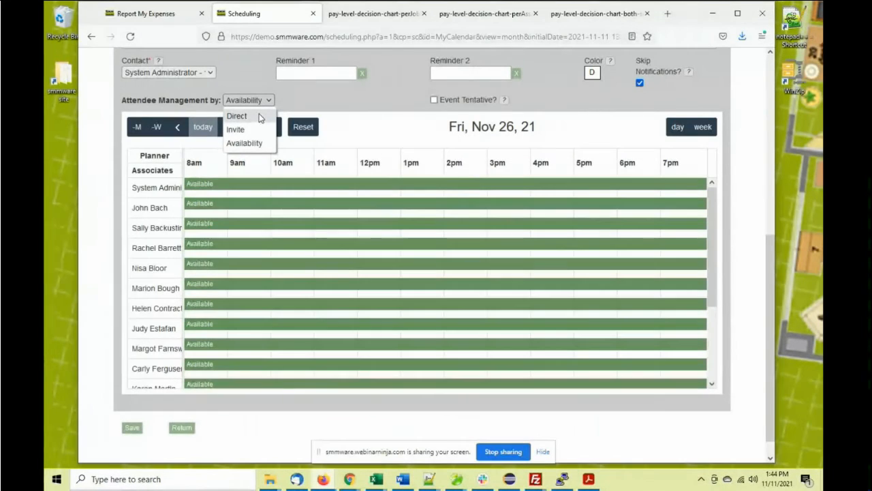
pyautogui.click(259, 116)
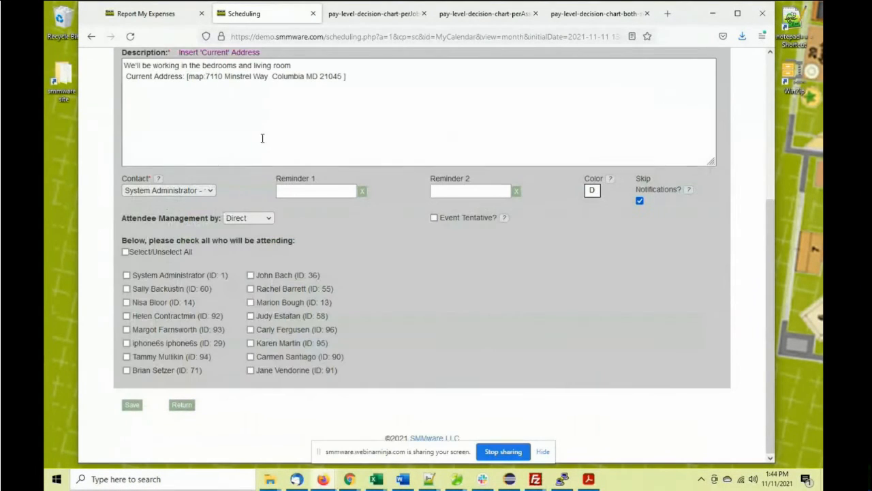
pyautogui.scroll(1, 276, 184)
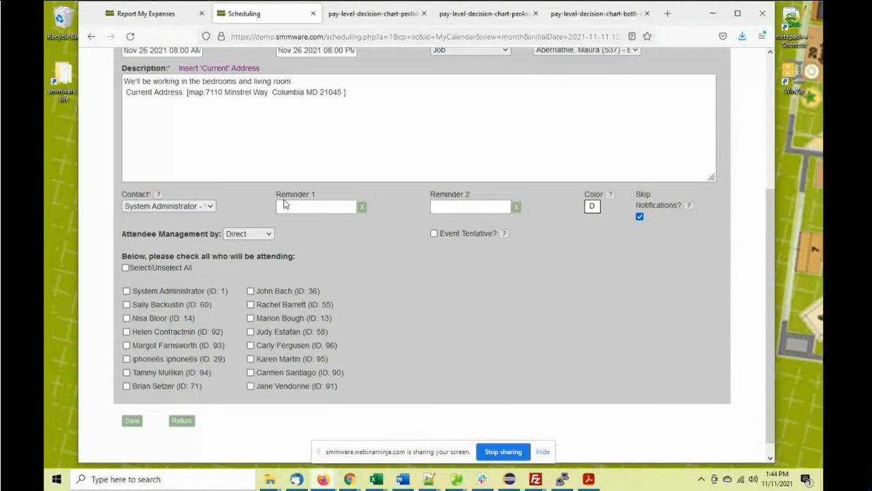
pyautogui.scroll(2, 285, 205)
pyautogui.click(126, 357)
pyautogui.click(126, 370)
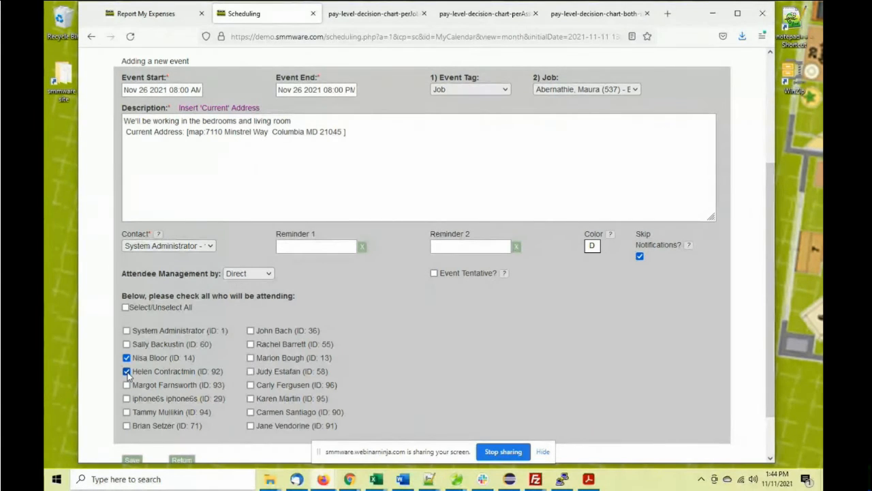
pyautogui.click(126, 385)
# Switch attendees to Invite, respond by Nov 16 2021 02:00 PM, team size 3
pyautogui.click(250, 276)
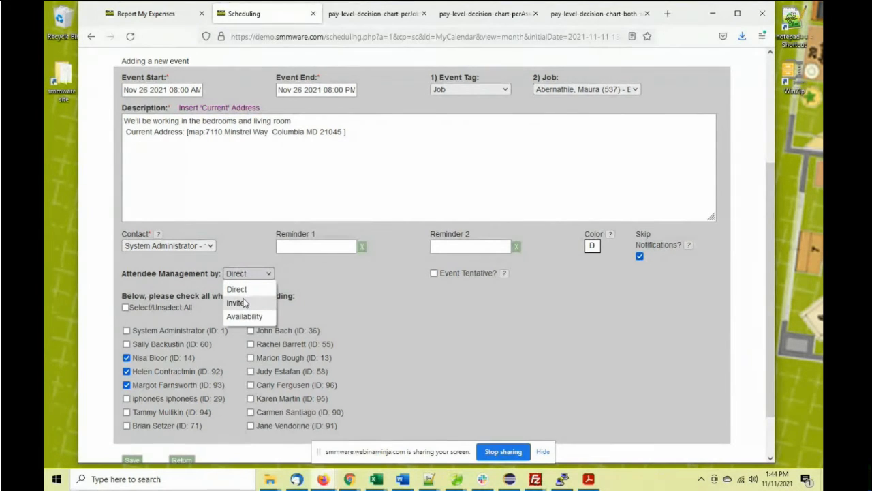
pyautogui.click(244, 303)
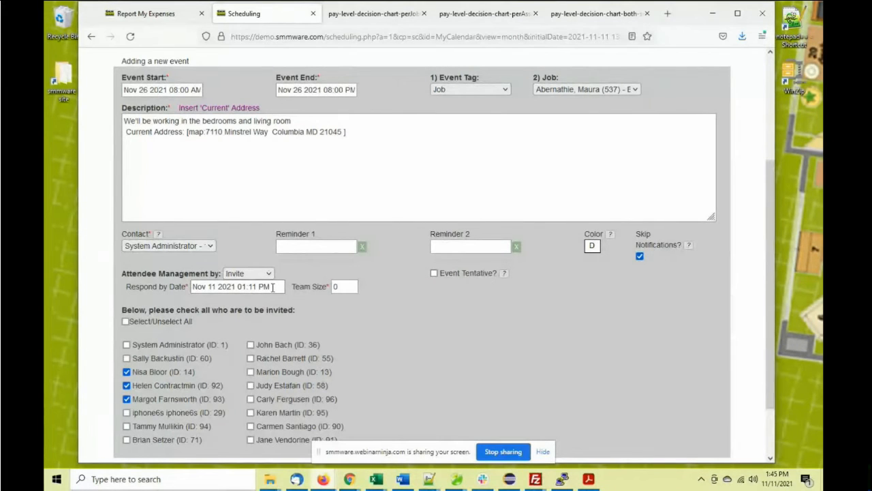
pyautogui.click(276, 287)
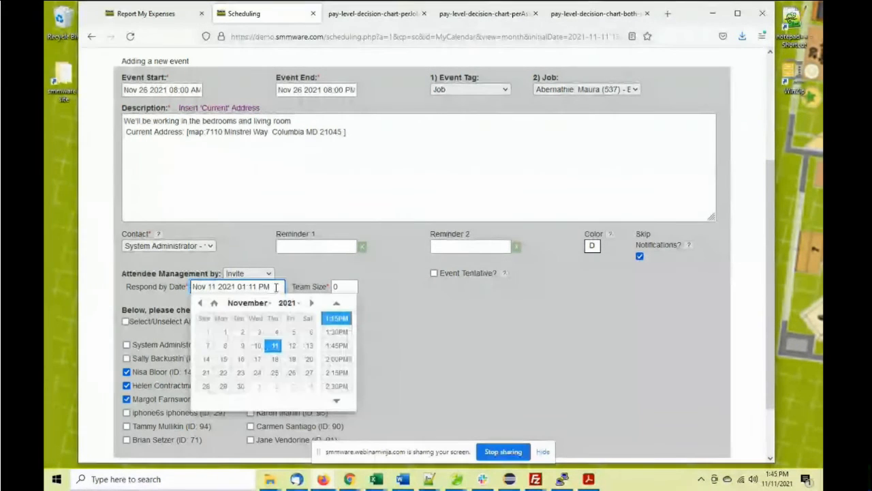
pyautogui.click(241, 361)
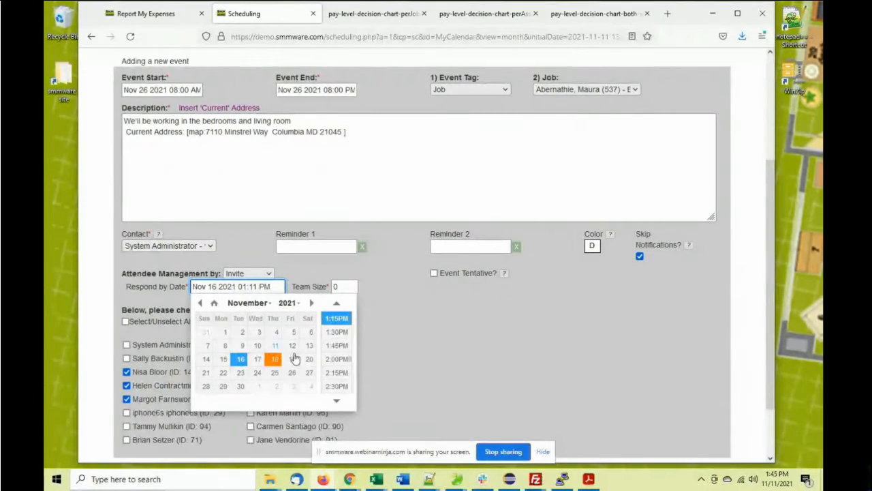
pyautogui.click(336, 358)
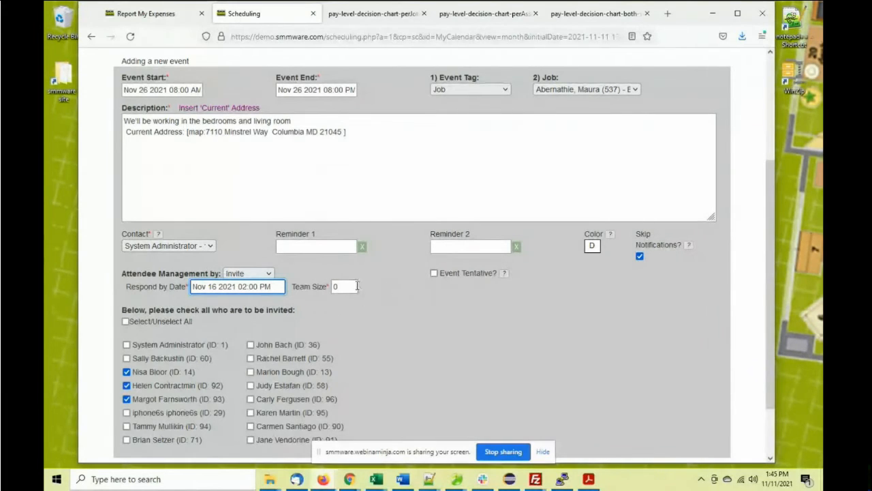
pyautogui.press('Tab')
pyautogui.write('3')
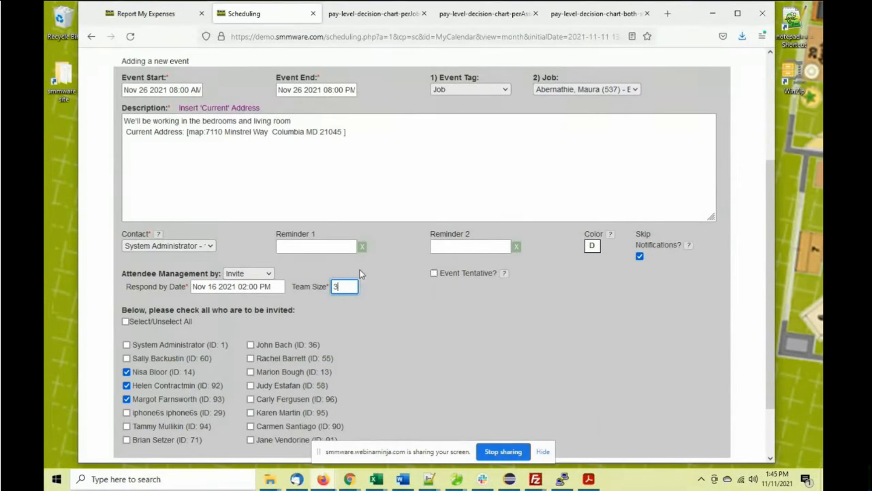
pyautogui.scroll(-2, 353, 271)
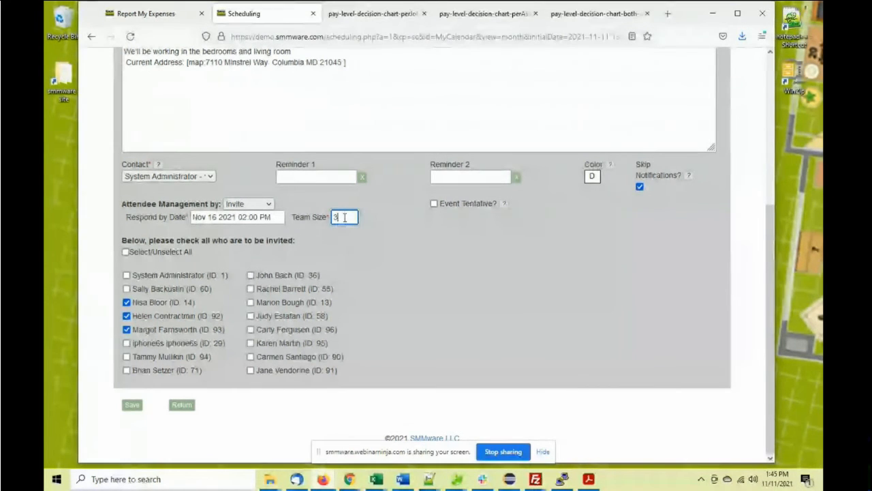
# Change the team size to 10 and invite one more associate
pyautogui.press('BackSpace')
pyautogui.write('10')
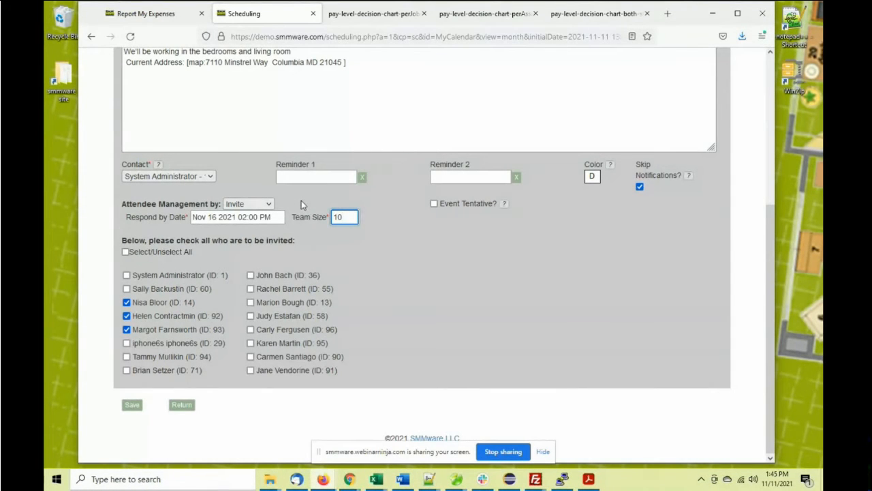
pyautogui.click(127, 343)
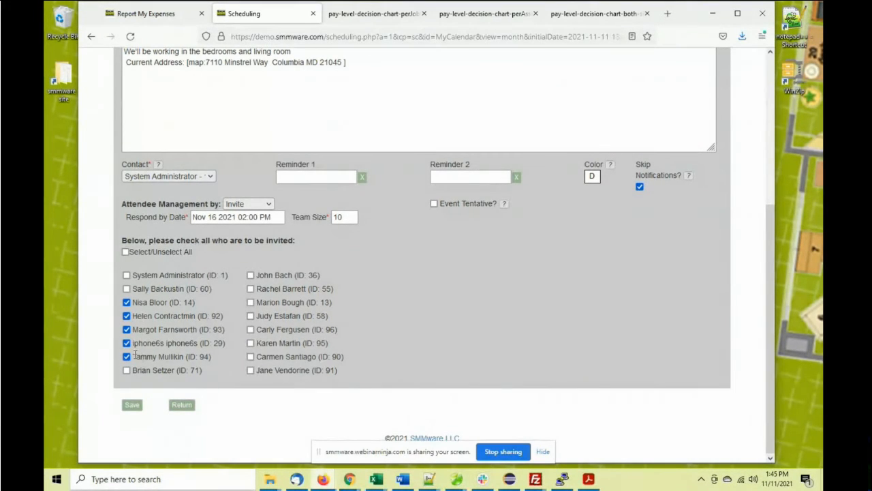
# Untick and re-tick the lowest checked attendee, then show the 'Attendee Management by' choices
pyautogui.click(127, 357)
pyautogui.click(126, 356)
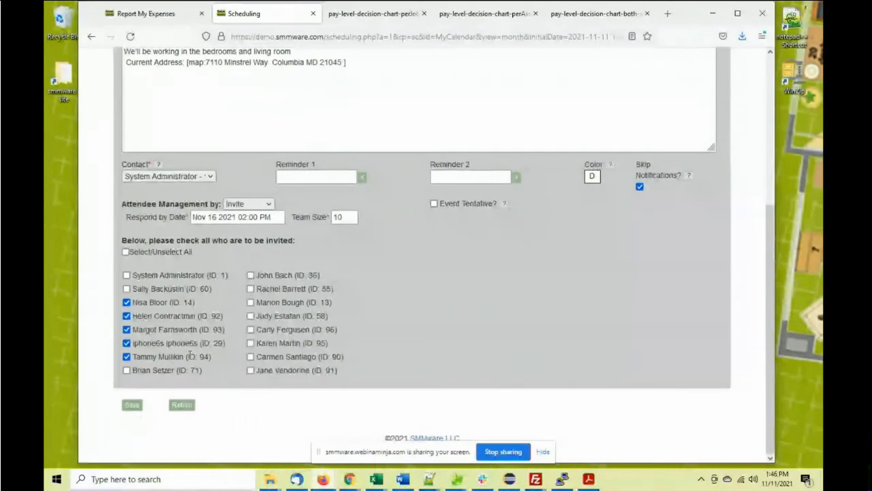
pyautogui.scroll(1, 276, 234)
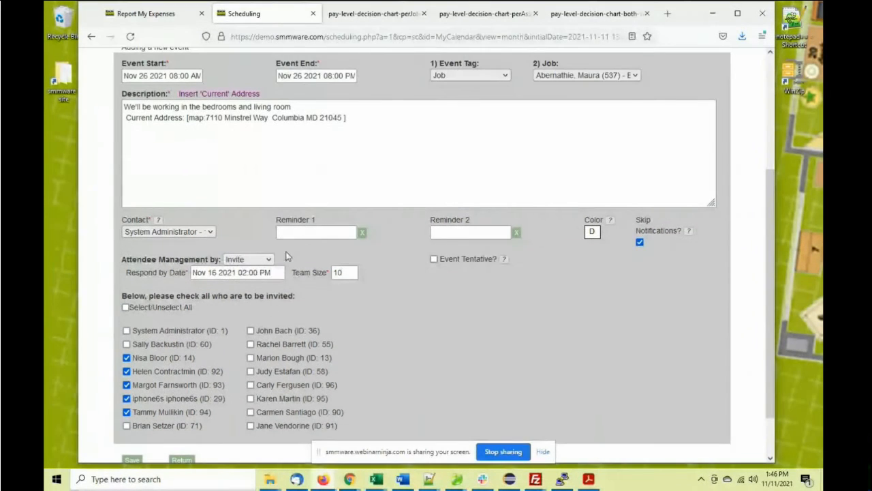
pyautogui.click(271, 259)
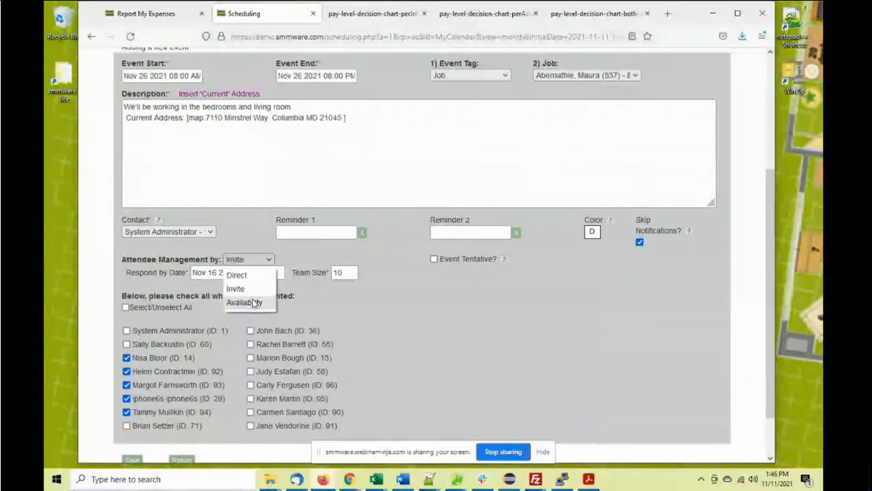
# Set 'Attendee Management by' to Availability to show the Fri, Nov 26 planner grid
pyautogui.click(254, 303)
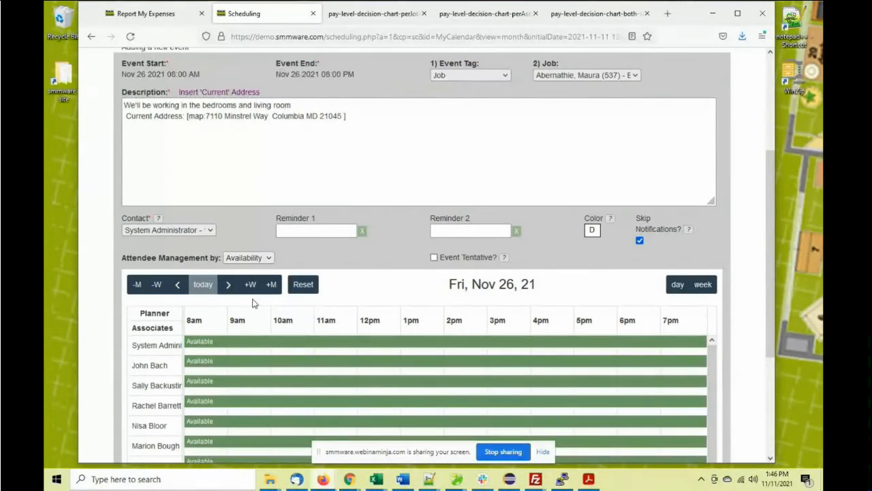
pyautogui.click(251, 258)
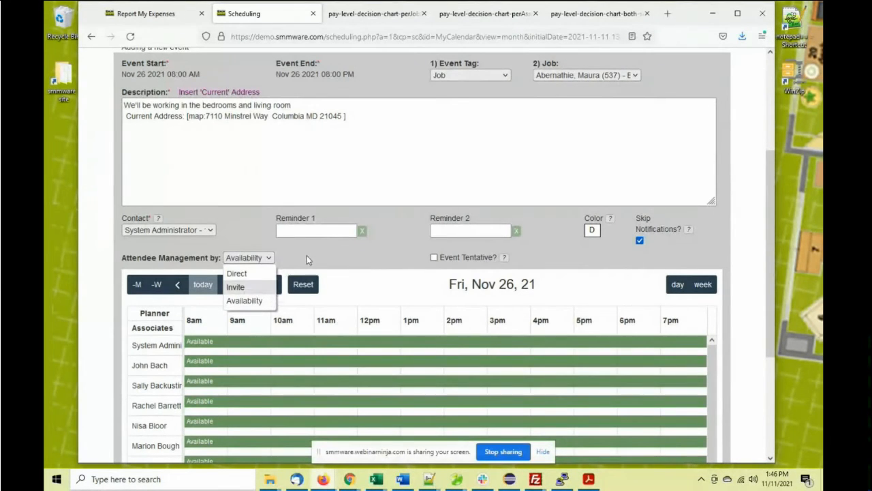
pyautogui.click(198, 206)
pyautogui.scroll(3, 203, 188)
# Open the Associates > My Unavailability page in a new browser tab
pyautogui.moveTo(205, 130)
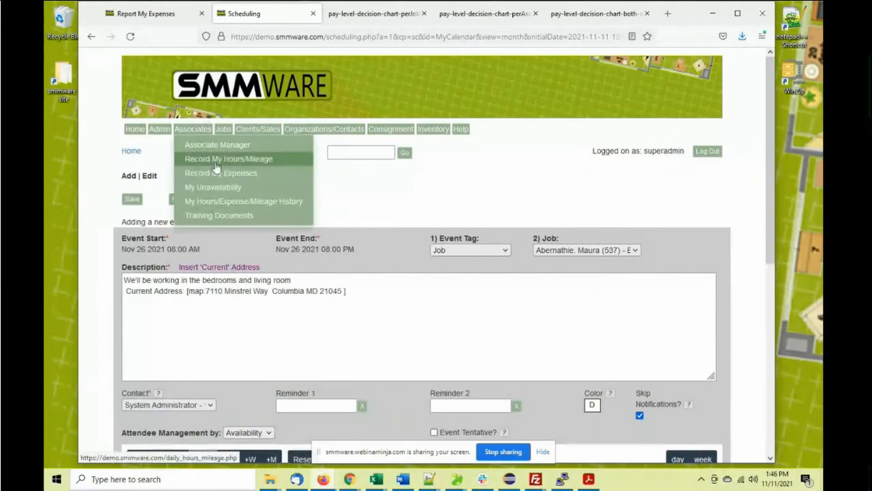
pyautogui.rightClick(221, 188)
pyautogui.click(239, 196)
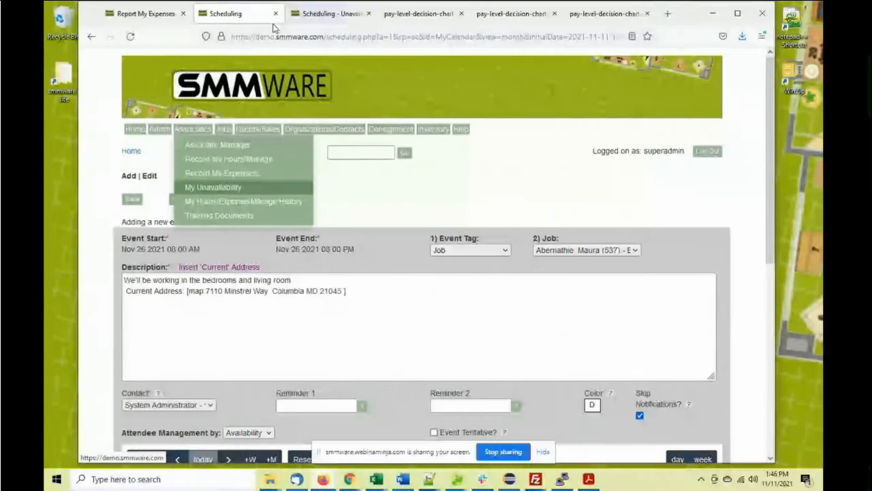
pyautogui.click(309, 22)
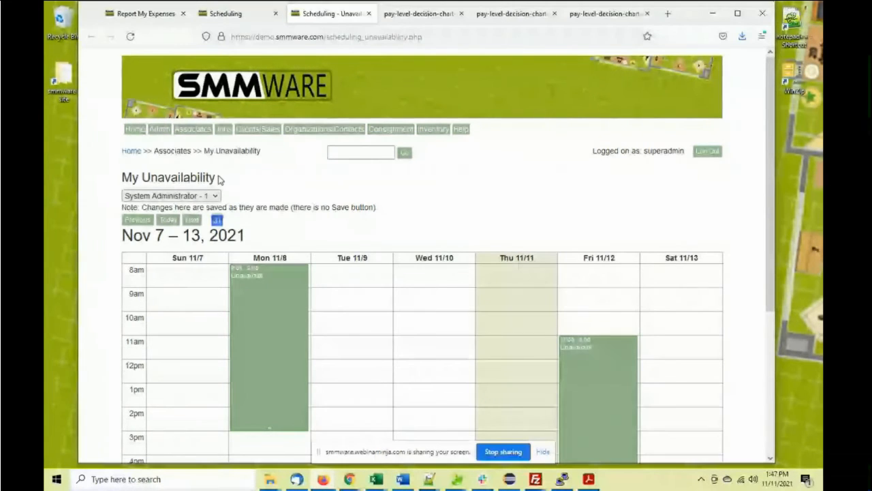
# Review the Nov 7–13 unavailability and associate list, then return to the event form
pyautogui.scroll(-3, 236, 181)
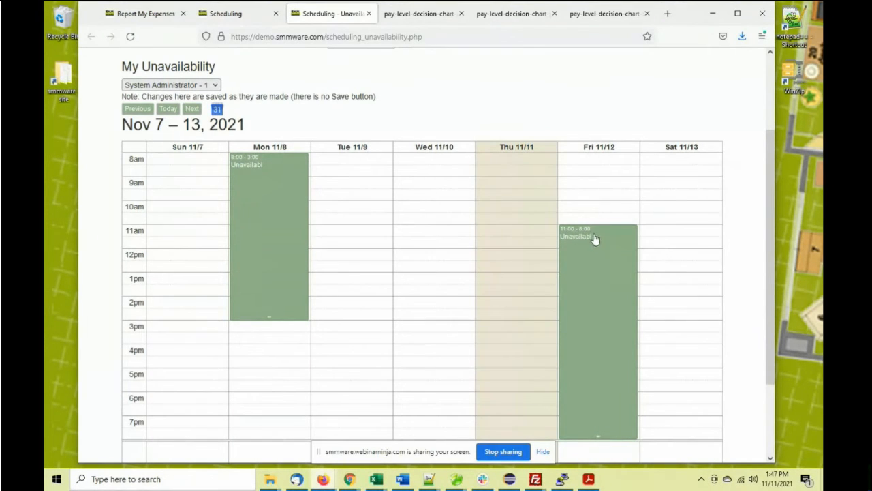
pyautogui.scroll(2, 313, 202)
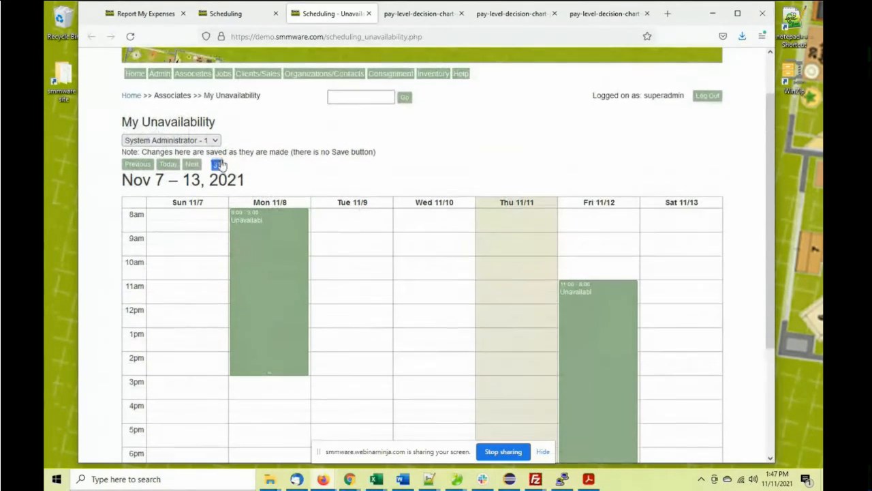
pyautogui.click(171, 140)
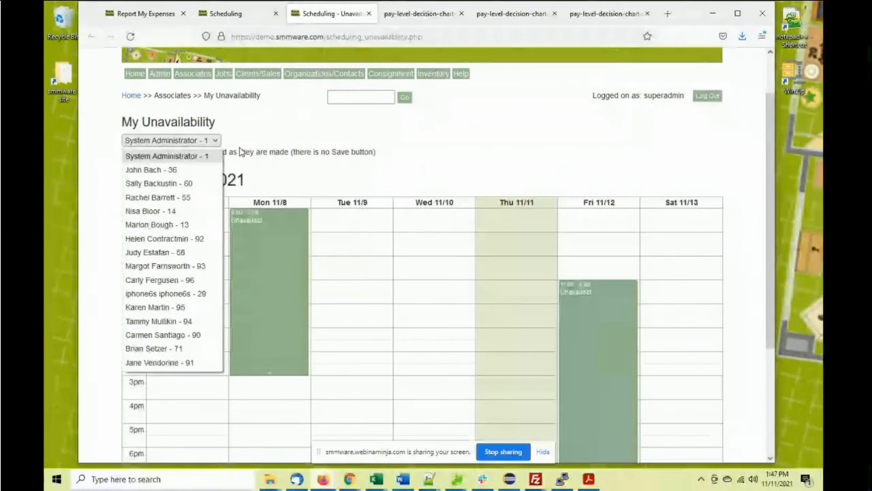
pyautogui.click(259, 136)
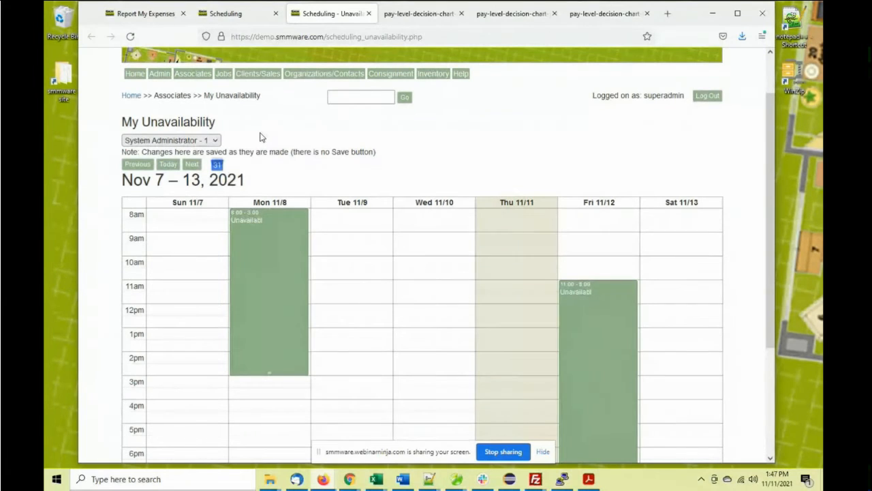
pyautogui.click(244, 16)
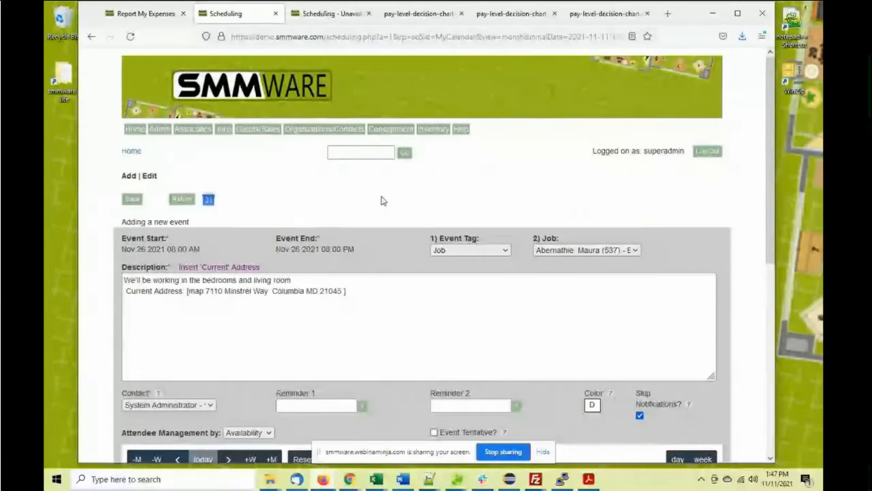
# Add shift bars for the third-, fifth- and seventh-row associates in the planner
pyautogui.scroll(-5, 381, 200)
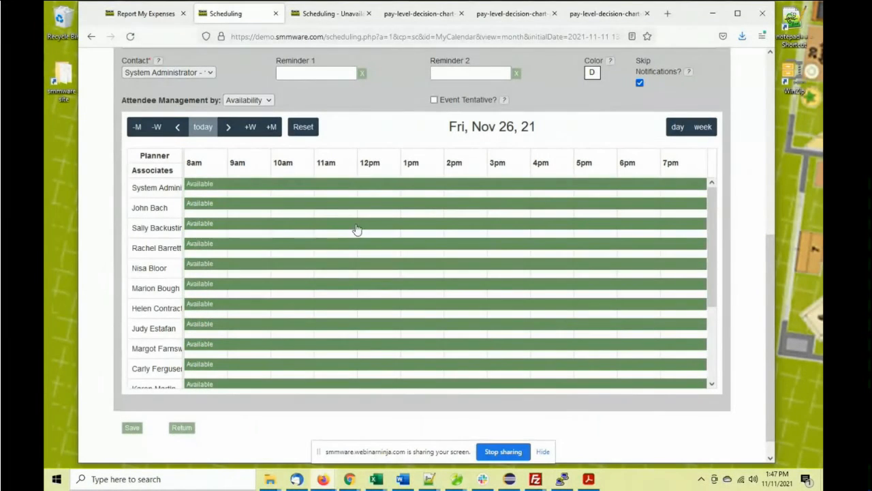
pyautogui.click(272, 227)
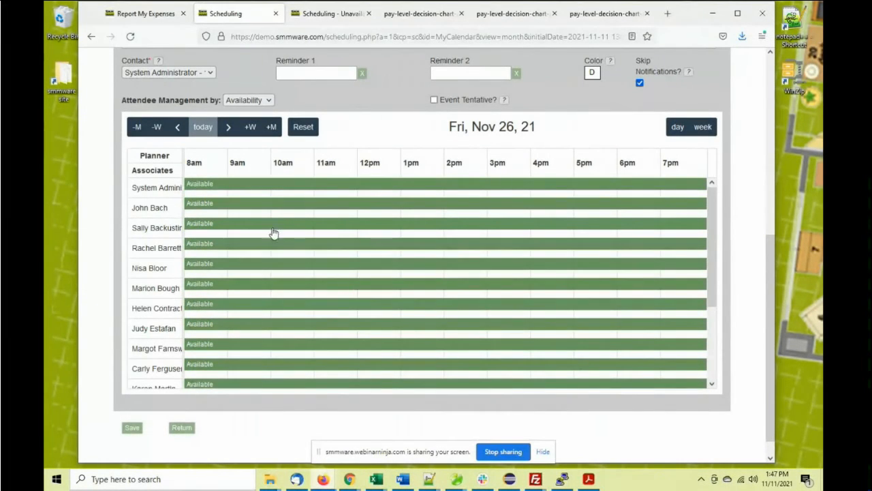
pyautogui.click(272, 268)
pyautogui.click(261, 308)
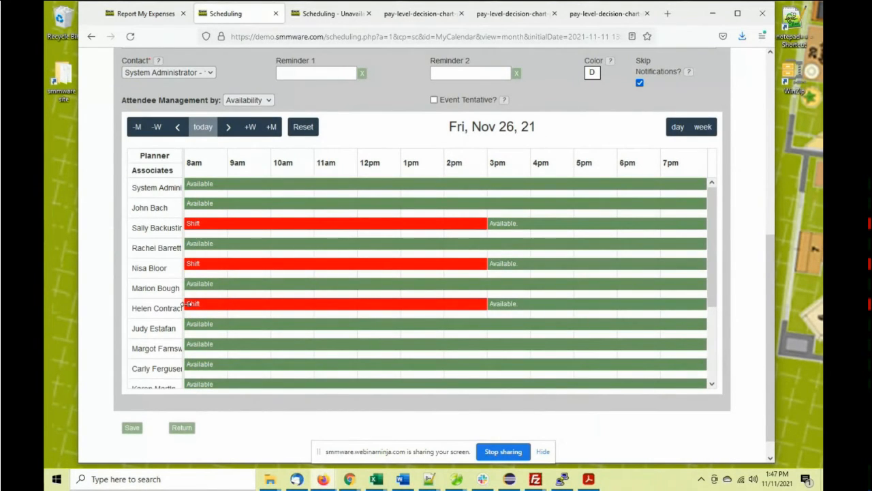
# Start all three shifts at 10am, ending the seventh near 4:30pm and the fifth at 5pm
pyautogui.moveTo(184, 304); pyautogui.dragTo(278, 306)
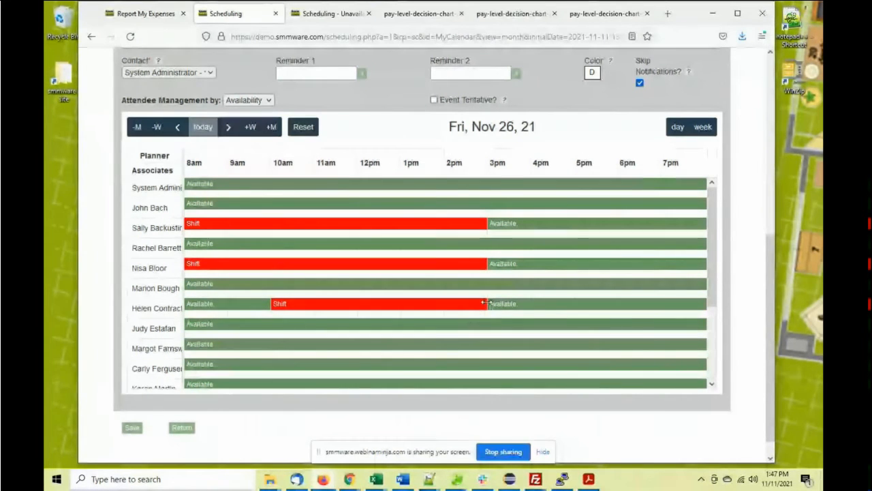
pyautogui.moveTo(487, 305); pyautogui.dragTo(551, 304)
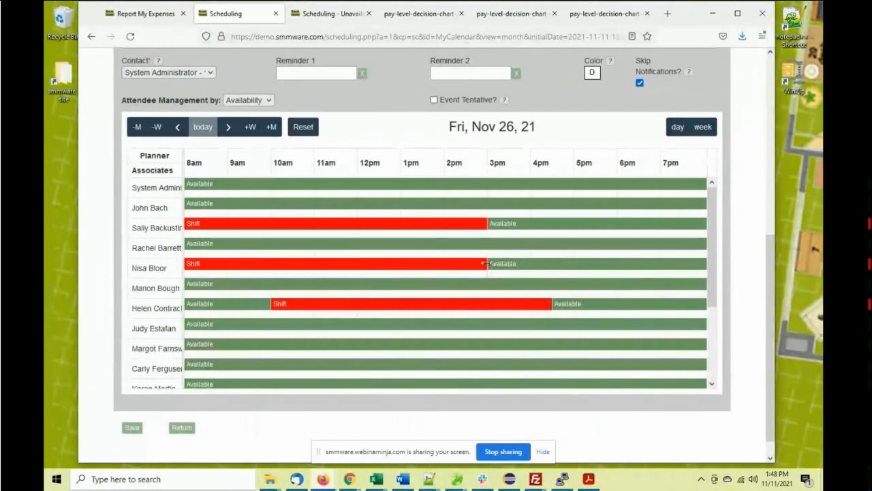
pyautogui.moveTo(487, 263); pyautogui.dragTo(574, 273)
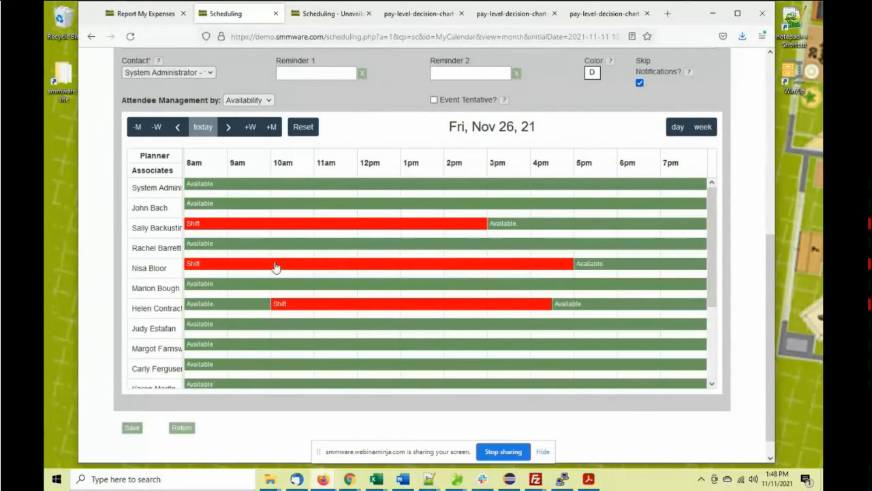
pyautogui.moveTo(191, 265); pyautogui.dragTo(281, 269)
pyautogui.moveTo(192, 226); pyautogui.dragTo(272, 229)
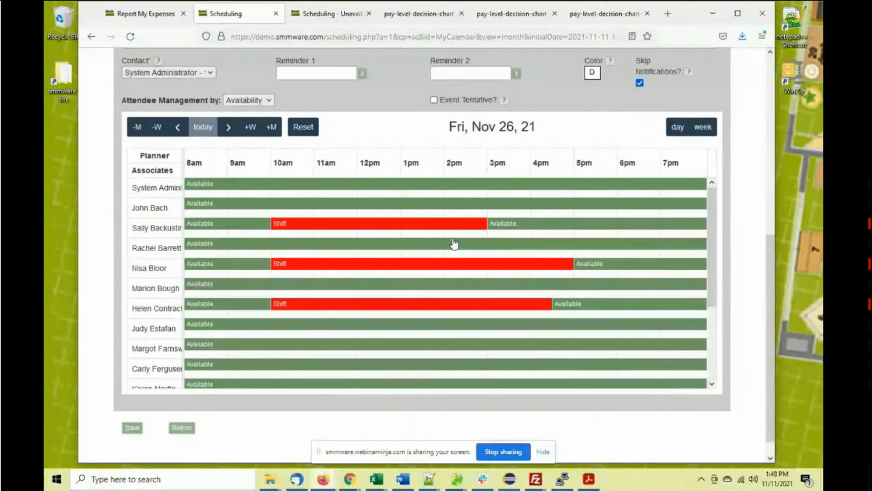
# Save the job event with its assigned shifts as Event ID 3047
pyautogui.scroll(2, 391, 247)
pyautogui.scroll(-2, 318, 223)
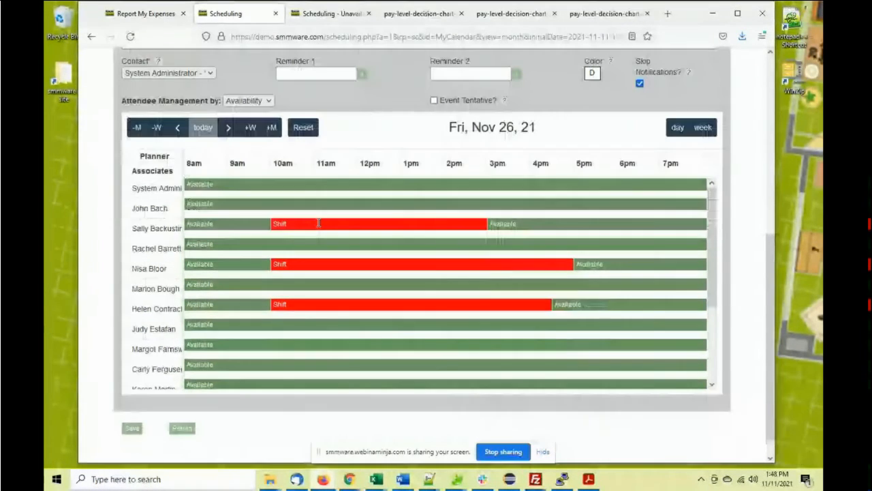
pyautogui.scroll(2, 334, 212)
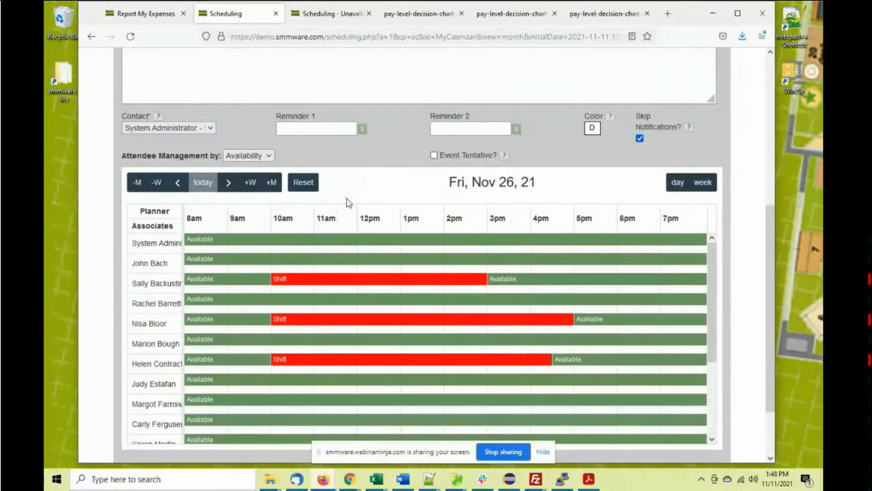
pyautogui.scroll(4, 352, 195)
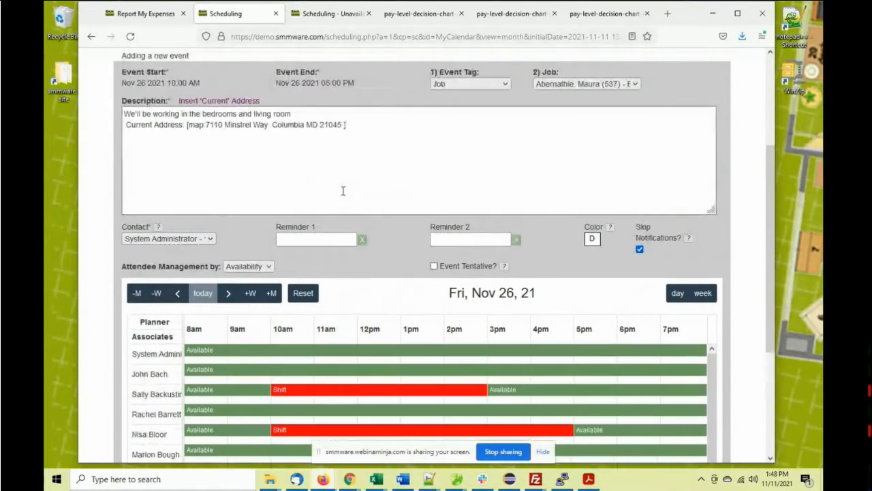
pyautogui.scroll(-2, 343, 188)
pyautogui.scroll(-5, 221, 217)
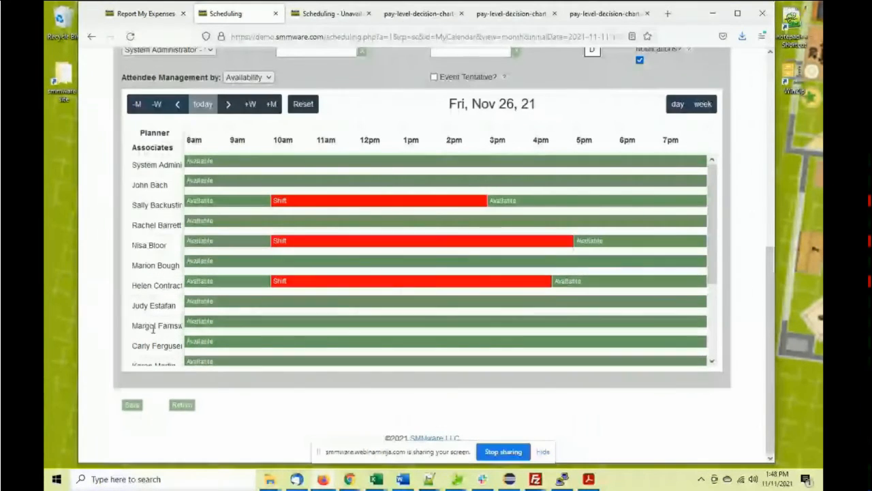
pyautogui.click(132, 405)
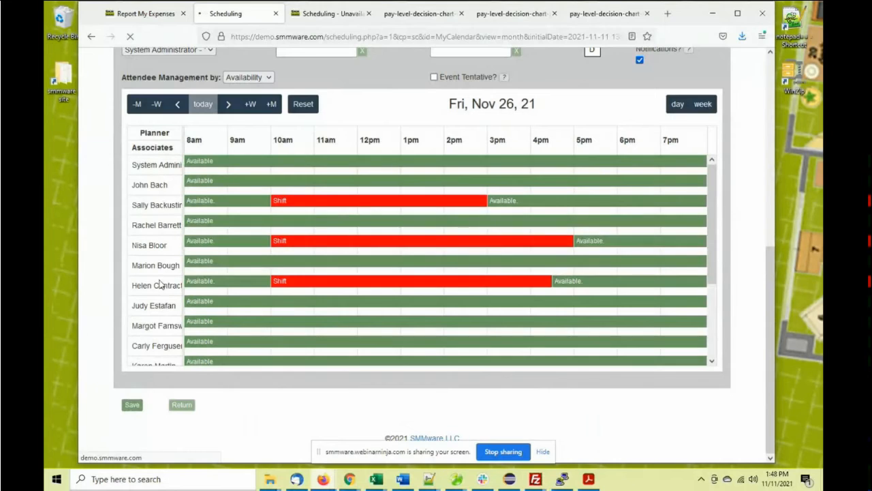
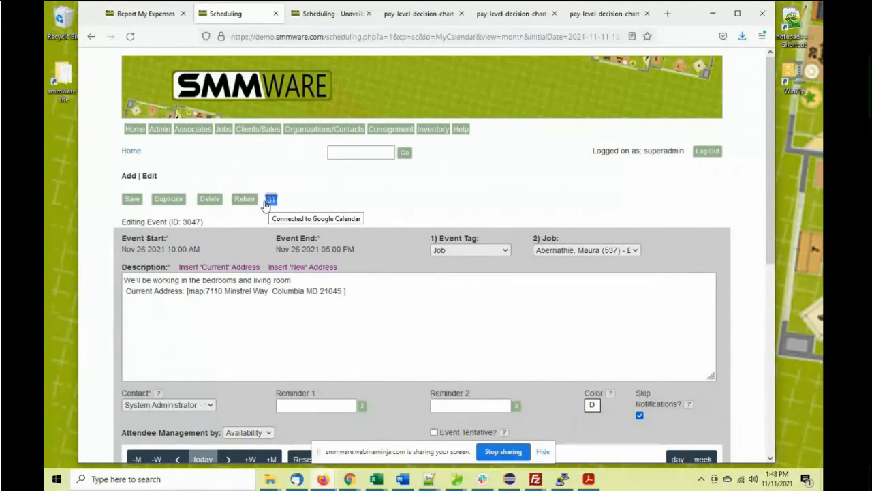
# Return from the event form to the November 2021 Master Calendar and turn on Include availability
pyautogui.click(249, 200)
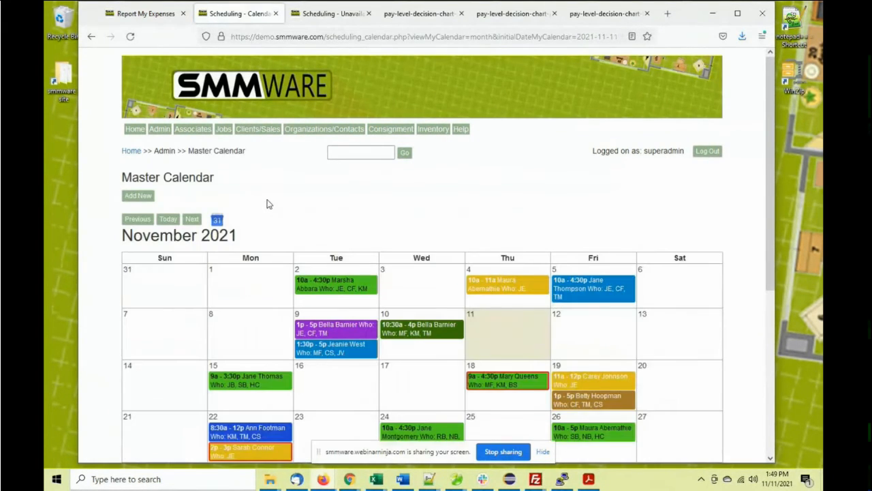
pyautogui.scroll(-2, 267, 203)
pyautogui.scroll(-2, 267, 203)
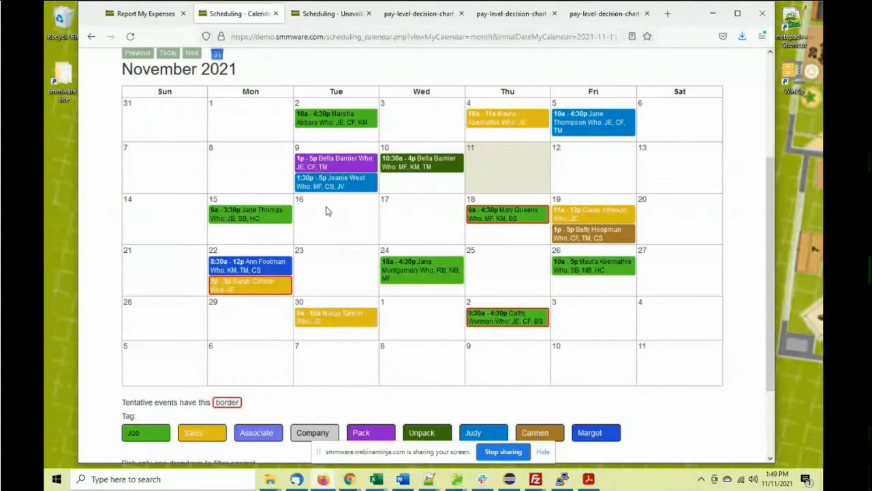
pyautogui.scroll(-2, 326, 211)
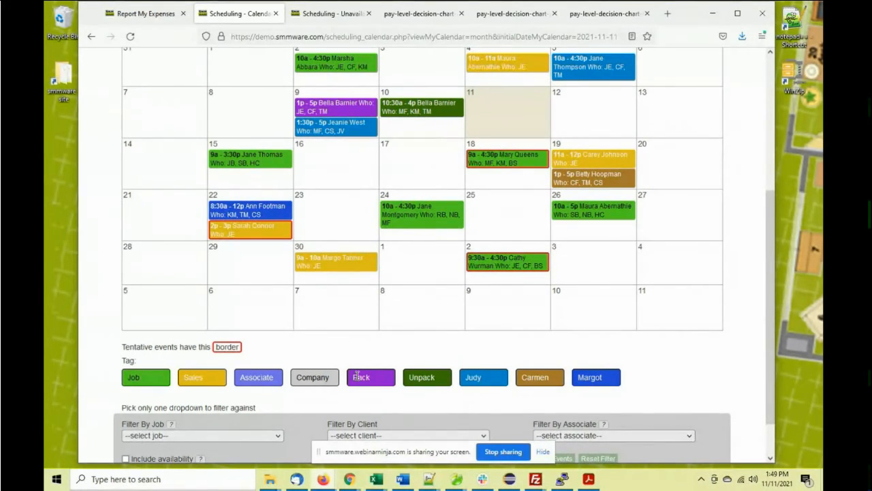
pyautogui.scroll(1, 357, 377)
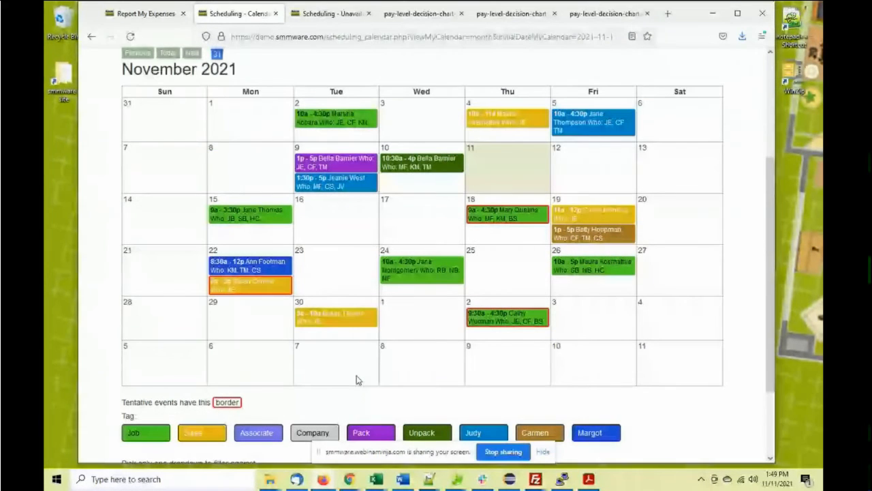
pyautogui.scroll(-1, 371, 393)
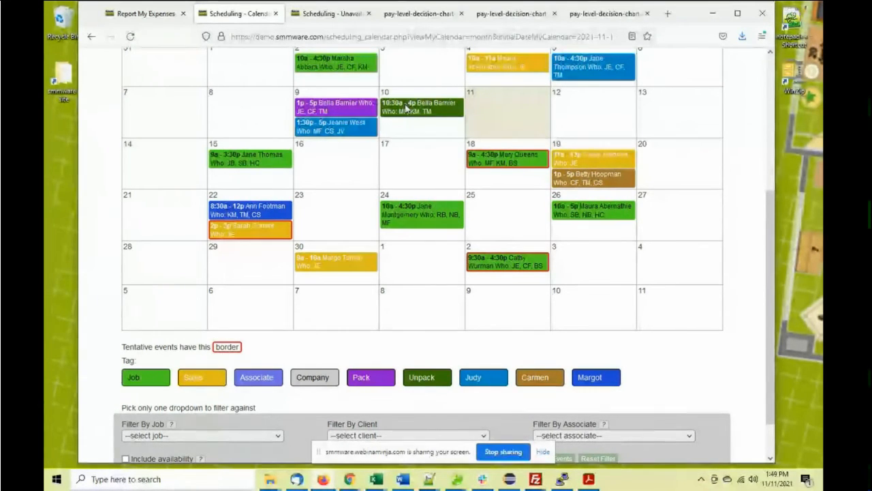
pyautogui.scroll(2, 417, 148)
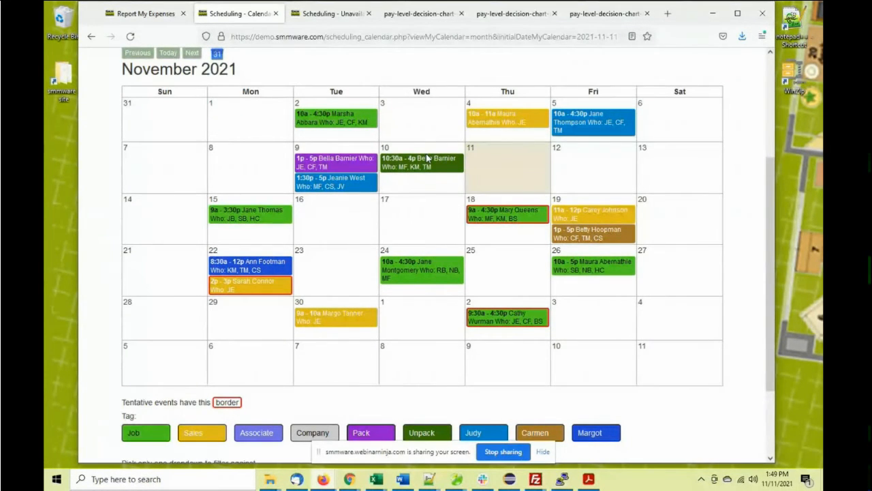
pyautogui.scroll(-1, 426, 158)
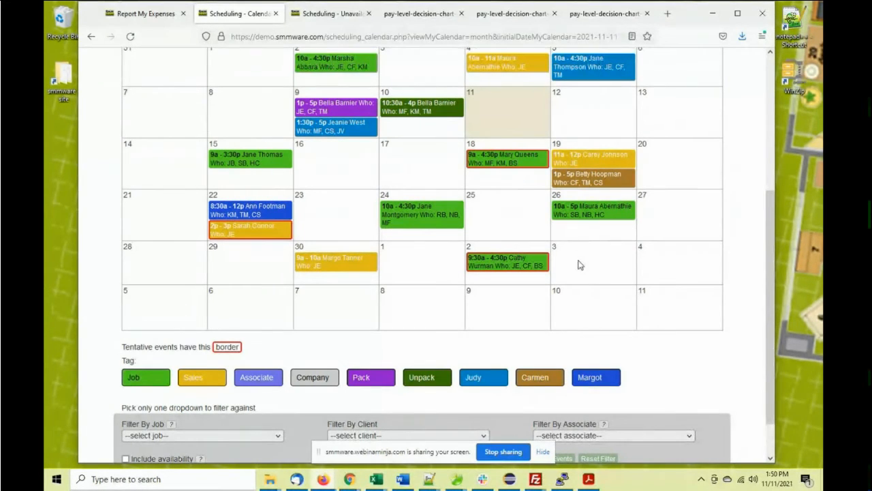
pyautogui.scroll(-2, 579, 280)
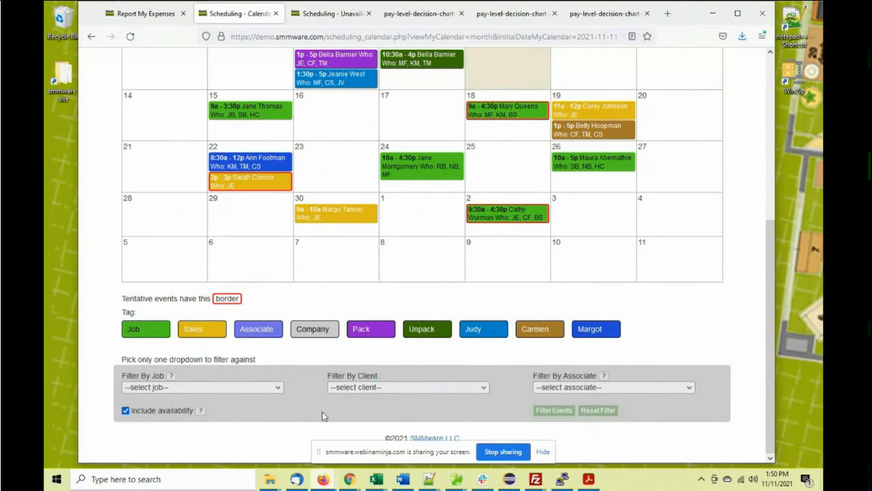
# Refilter the calendar to add daily 7:55p–8p availability entries with staff counts
pyautogui.click(538, 411)
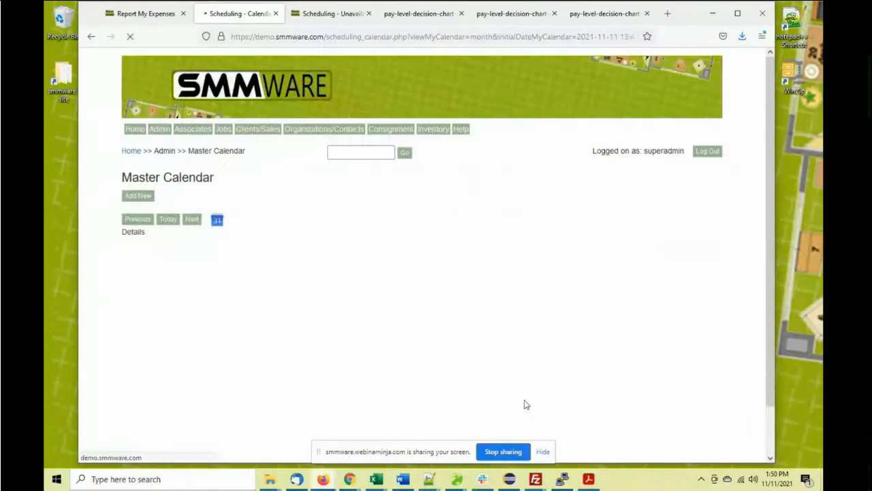
pyautogui.scroll(-3, 430, 264)
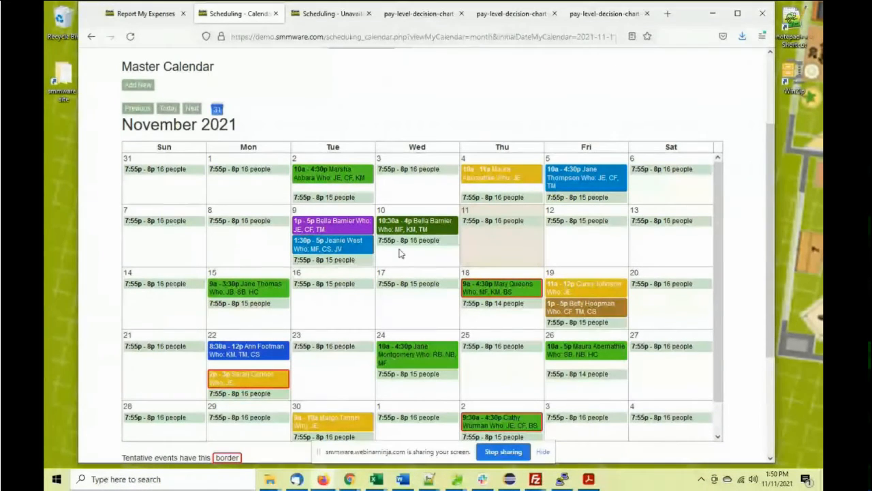
pyautogui.scroll(-1, 228, 201)
pyautogui.scroll(-3, 228, 201)
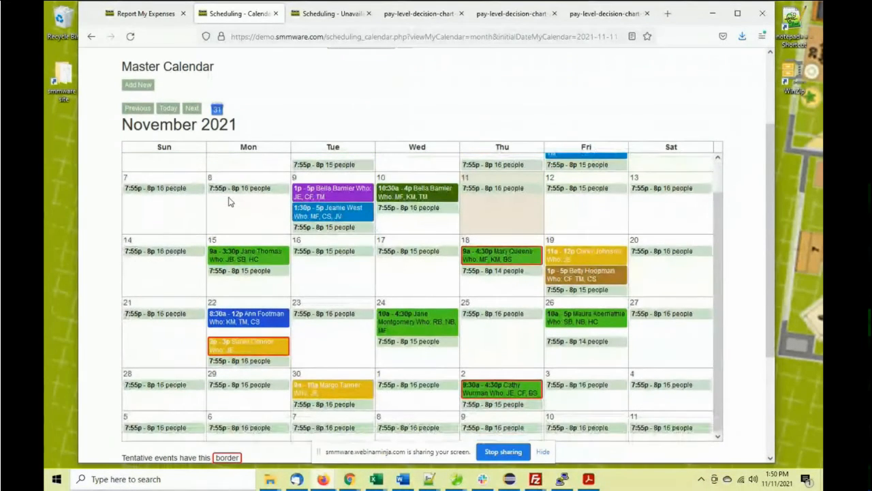
pyautogui.scroll(-3, 622, 240)
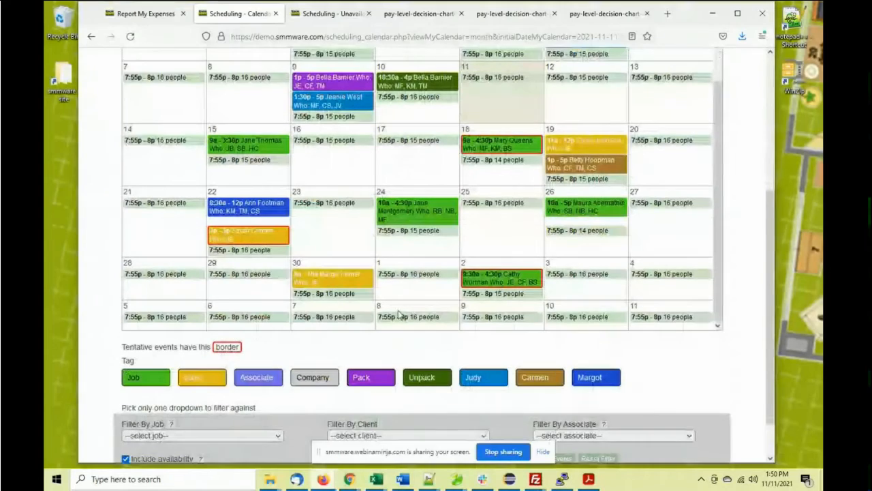
# Check availability summaries such as 14 staff on November 18, then untick Include availability
pyautogui.moveTo(344, 298)
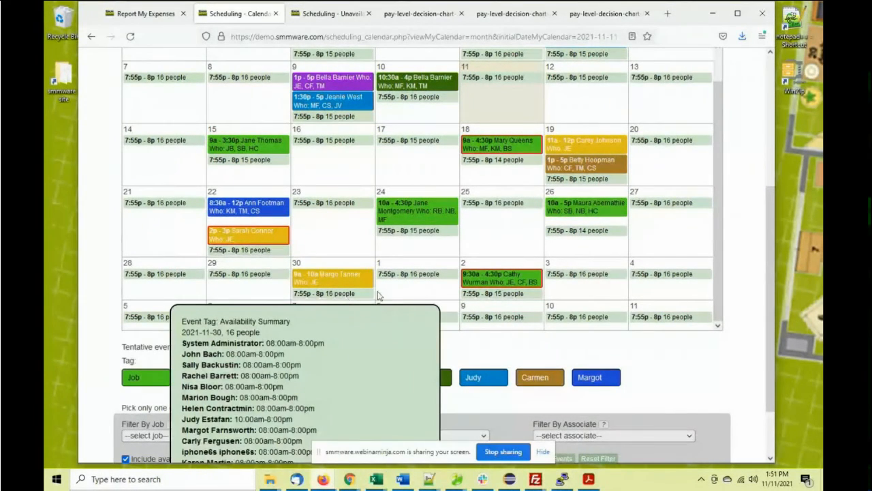
pyautogui.scroll(-2, 380, 296)
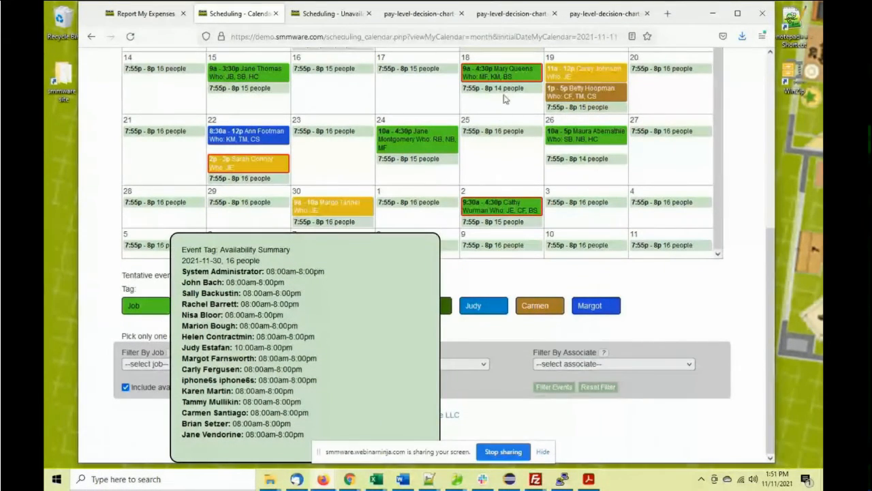
pyautogui.moveTo(504, 99)
pyautogui.scroll(1, 504, 98)
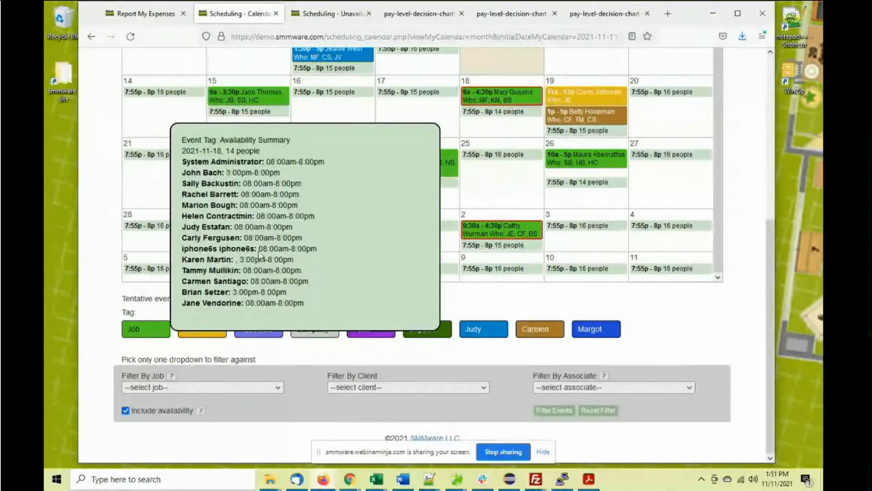
pyautogui.click(106, 200)
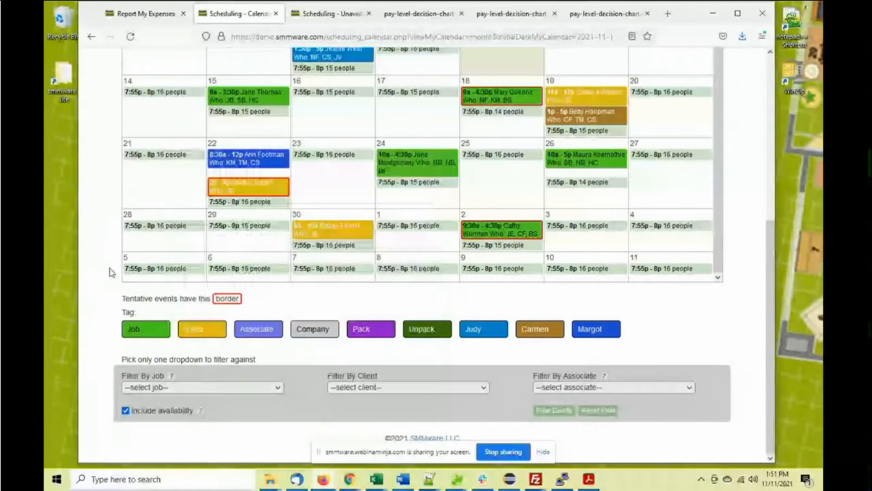
pyautogui.click(125, 410)
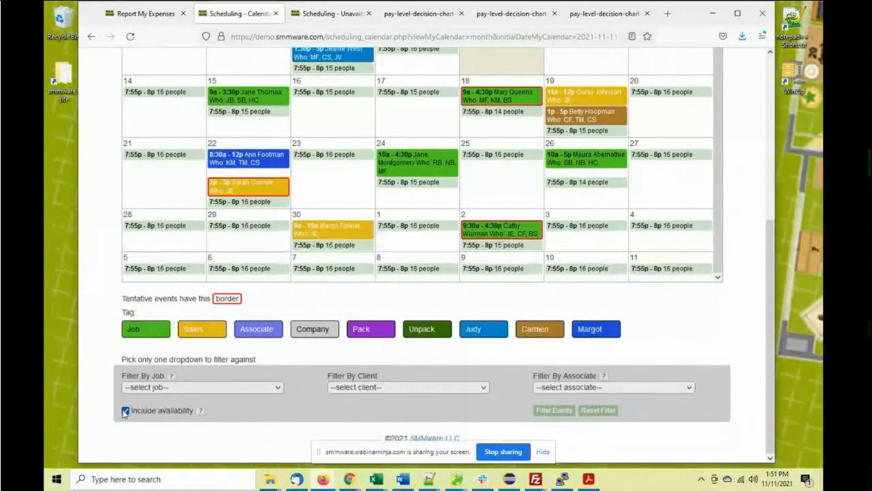
# Refilter the November calendar without availability entries and bring up the 'Fitting the Pieces Together v10.pdf' overview
pyautogui.click(554, 410)
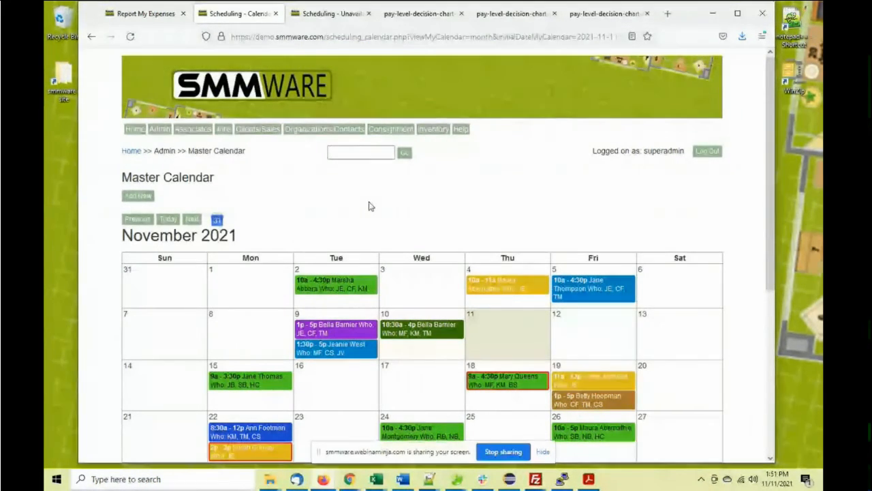
pyautogui.scroll(-1, 337, 196)
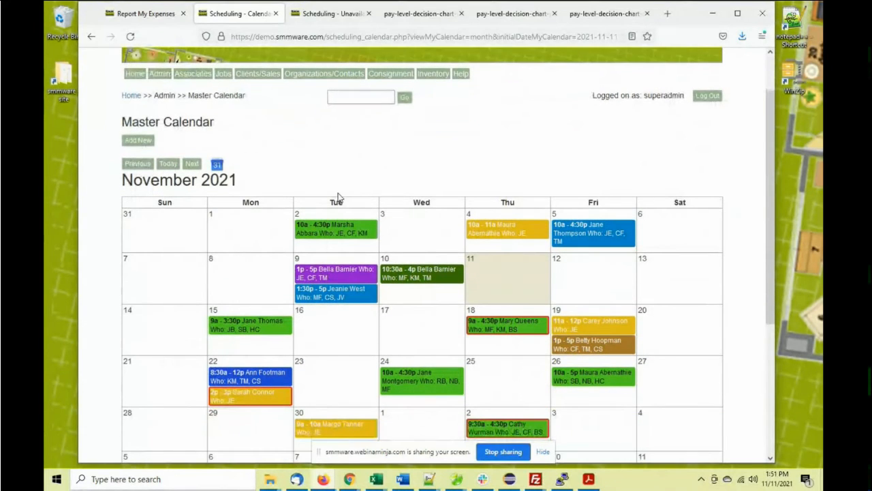
pyautogui.scroll(1, 313, 172)
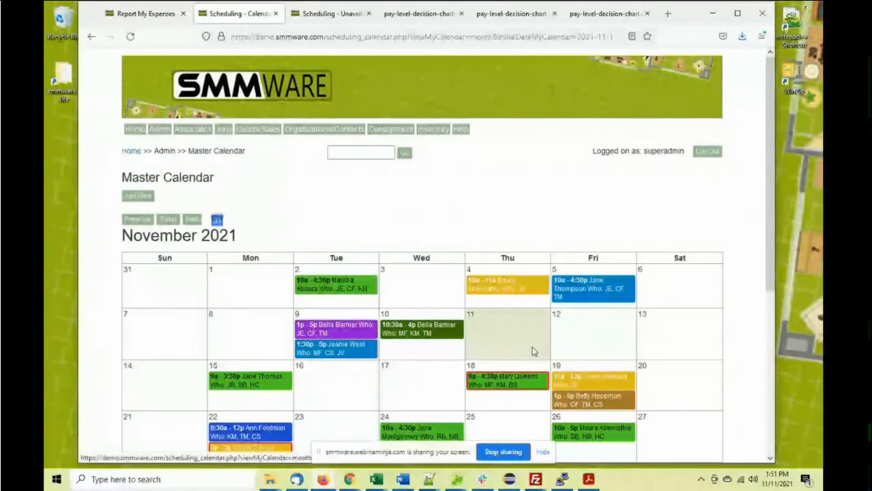
pyautogui.click(590, 479)
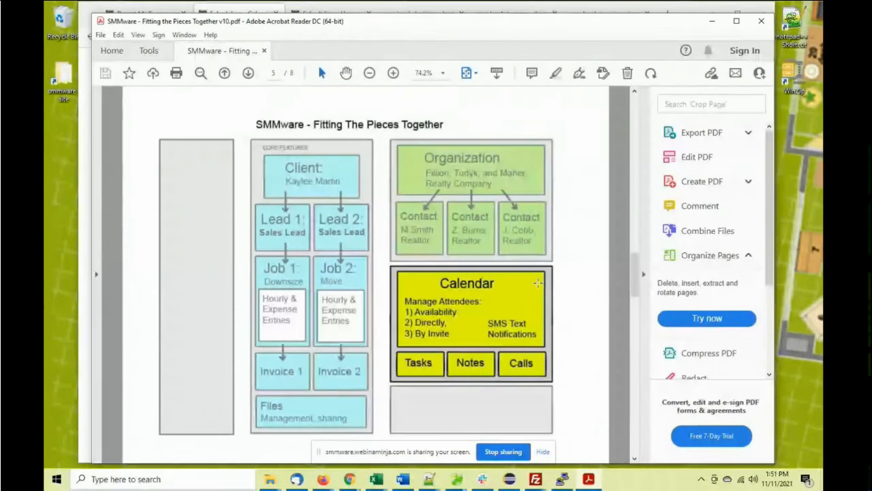
# Advance the PDF overview to page 7, then switch to Mailchimp's Customer Journeys window
pyautogui.scroll(-2, 538, 282)
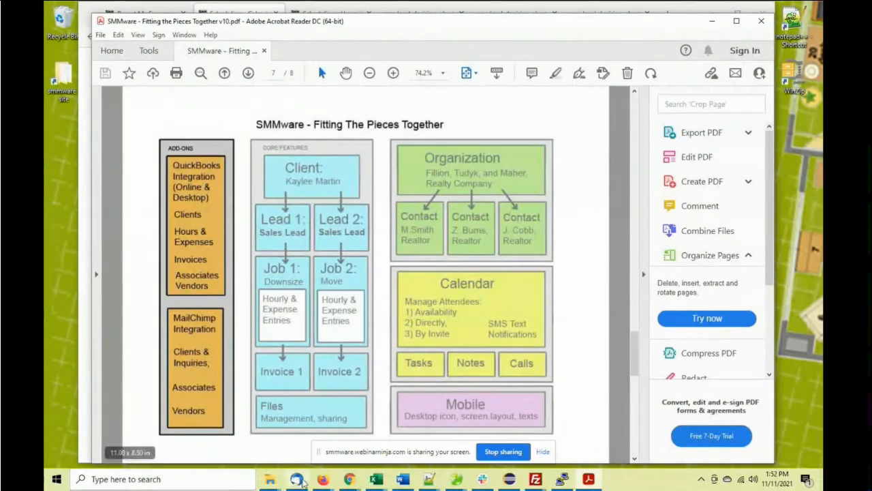
pyautogui.click(323, 479)
pyautogui.click(228, 446)
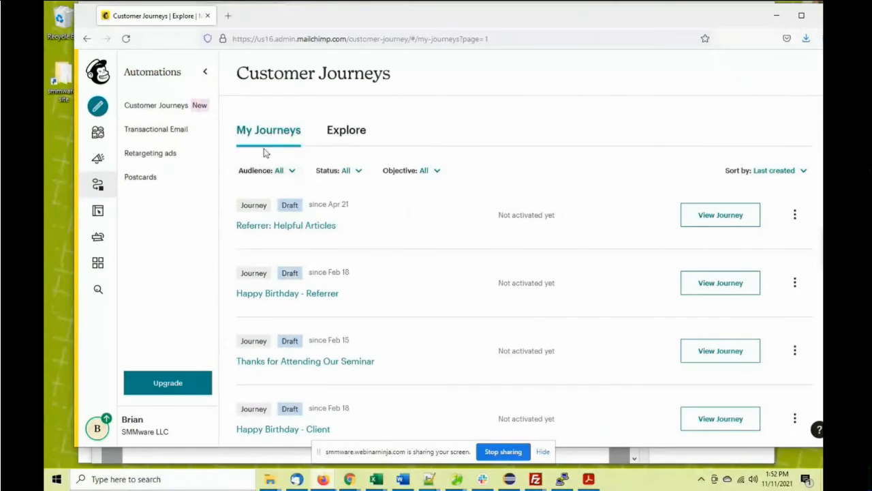
# Make Clients - Demo the current audience on the Mailchimp audience dashboard
pyautogui.click(97, 131)
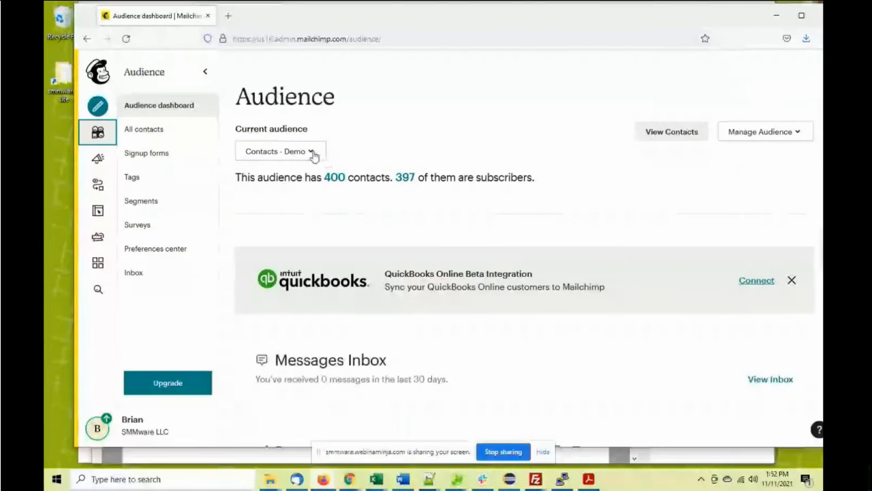
pyautogui.click(311, 151)
pyautogui.click(287, 217)
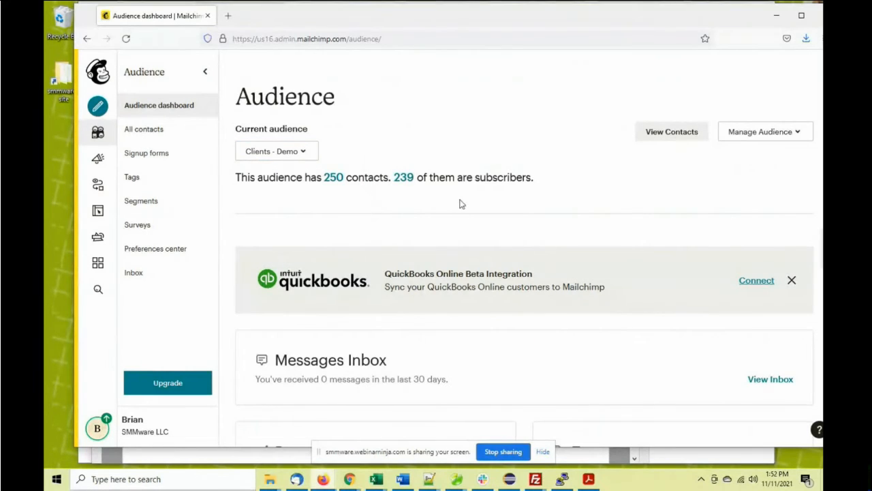
pyautogui.scroll(-3, 464, 202)
pyautogui.scroll(4, 460, 201)
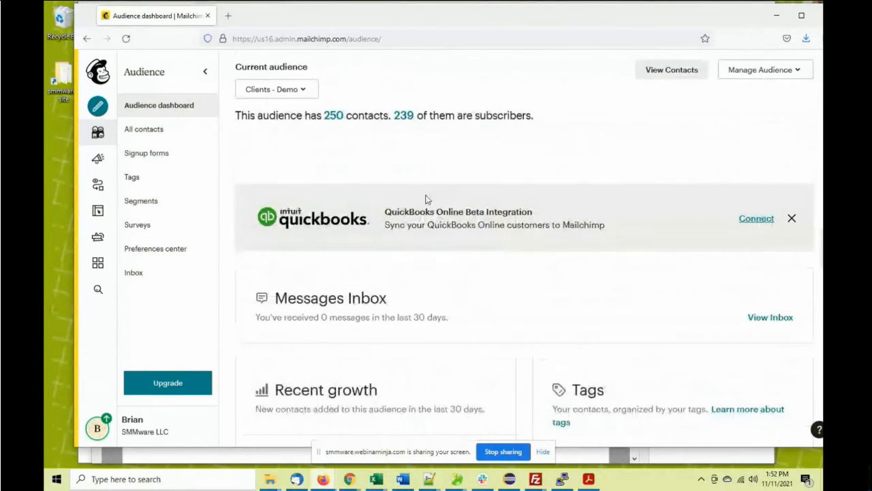
# Open the list of all 250 contacts and browse their tags and subscription status
pyautogui.click(333, 116)
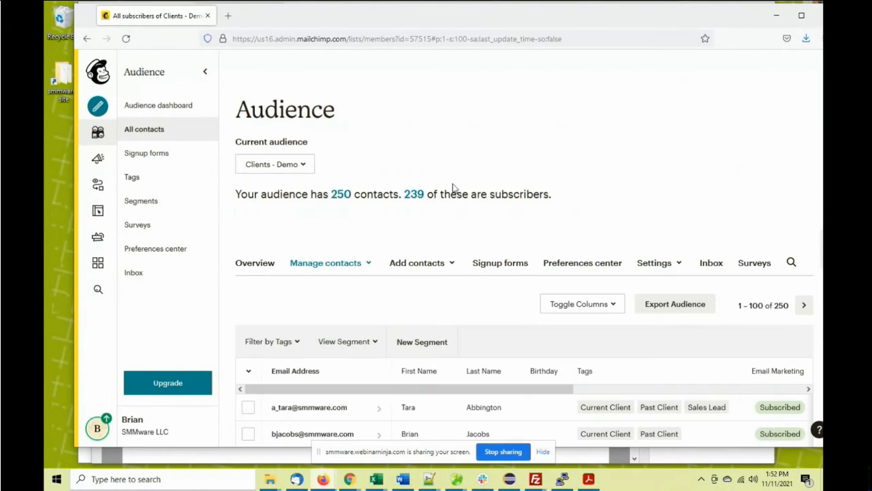
pyautogui.scroll(-5, 505, 189)
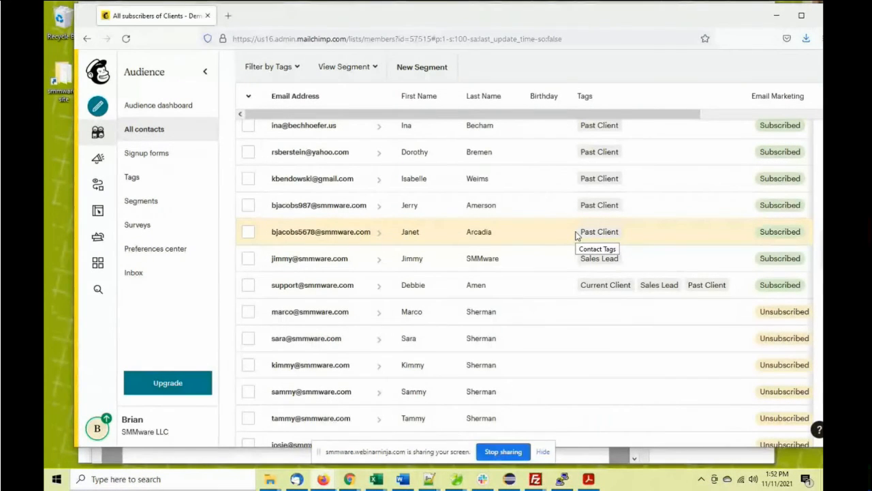
pyautogui.scroll(2, 575, 235)
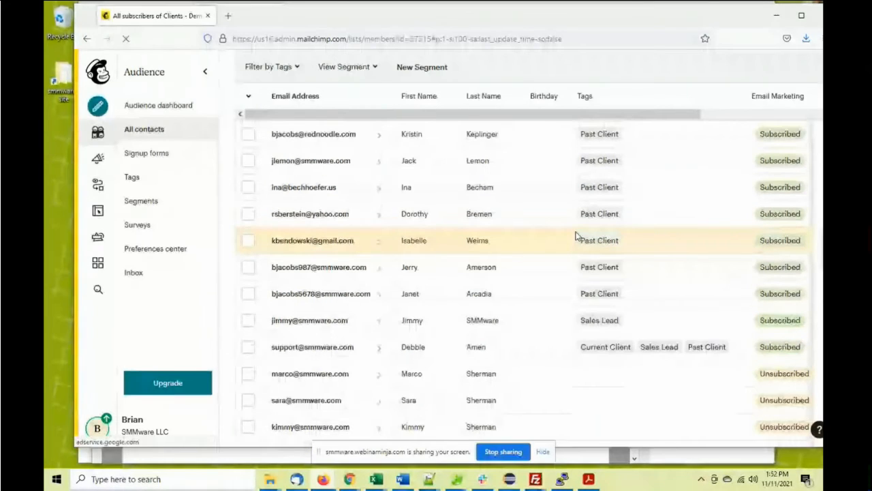
pyautogui.scroll(-2, 575, 235)
pyautogui.scroll(1, 575, 235)
pyautogui.scroll(1, 576, 235)
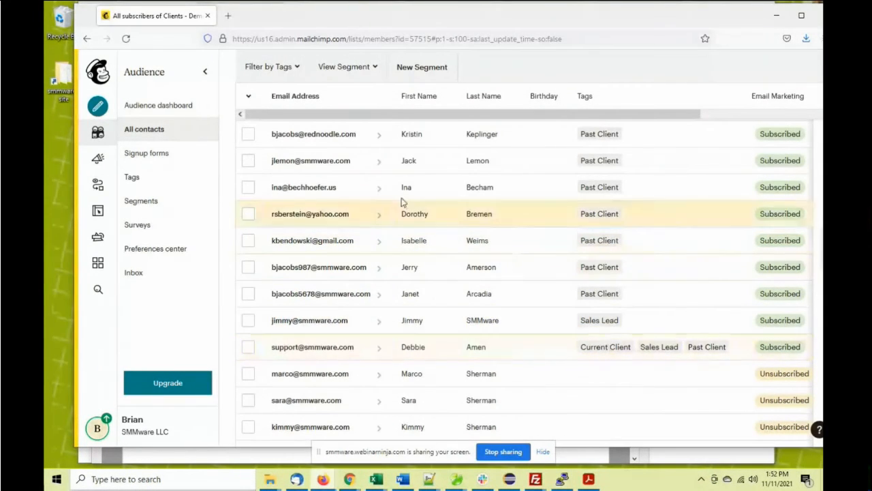
pyautogui.scroll(5, 321, 175)
pyautogui.scroll(1, 322, 169)
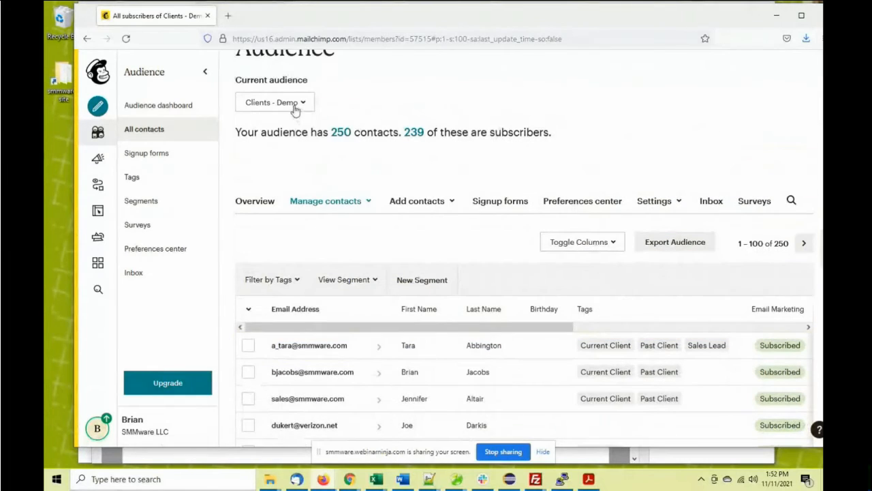
# Switch to the Contacts - Demo audience and browse its 400 contacts, 397 subscribed
pyautogui.click(295, 107)
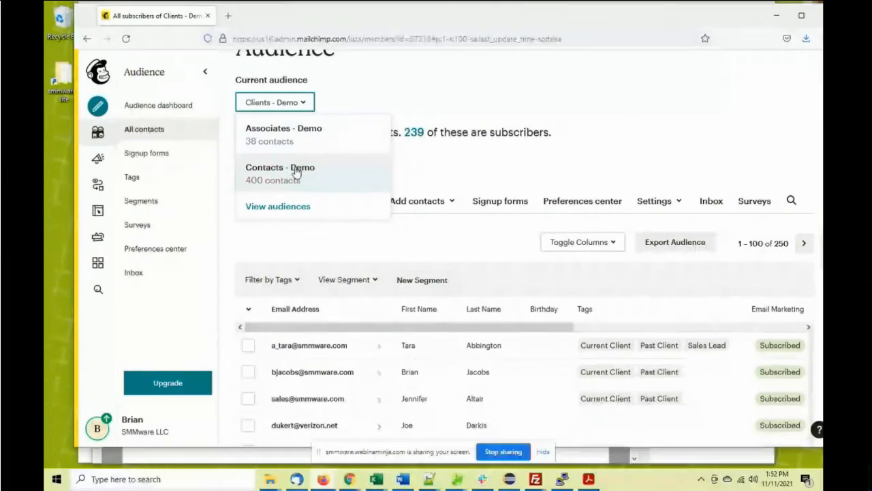
pyautogui.click(303, 169)
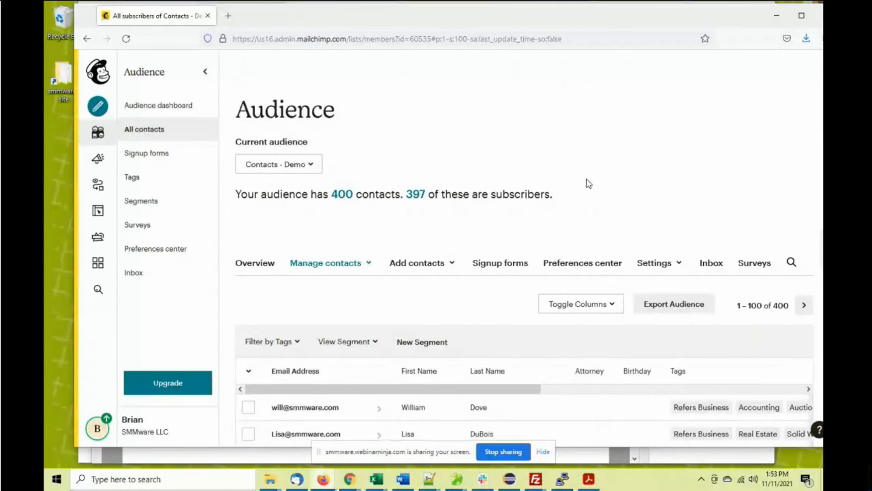
pyautogui.scroll(-5, 589, 184)
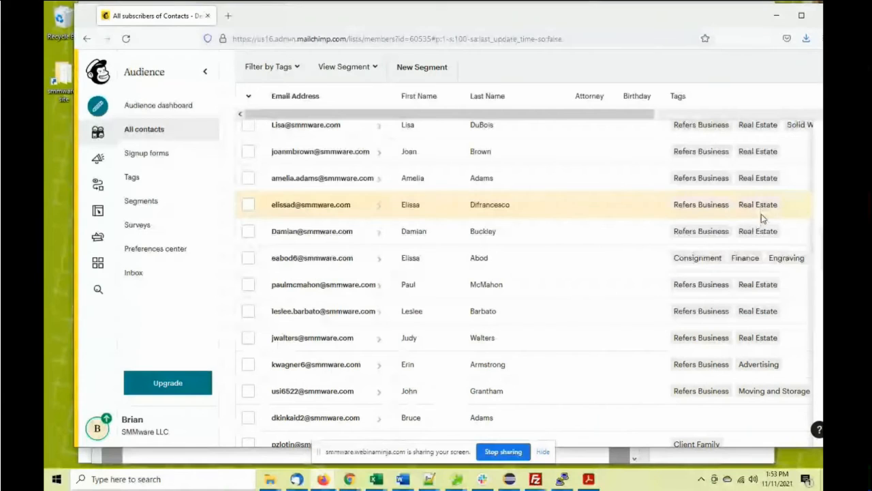
pyautogui.scroll(-1, 746, 314)
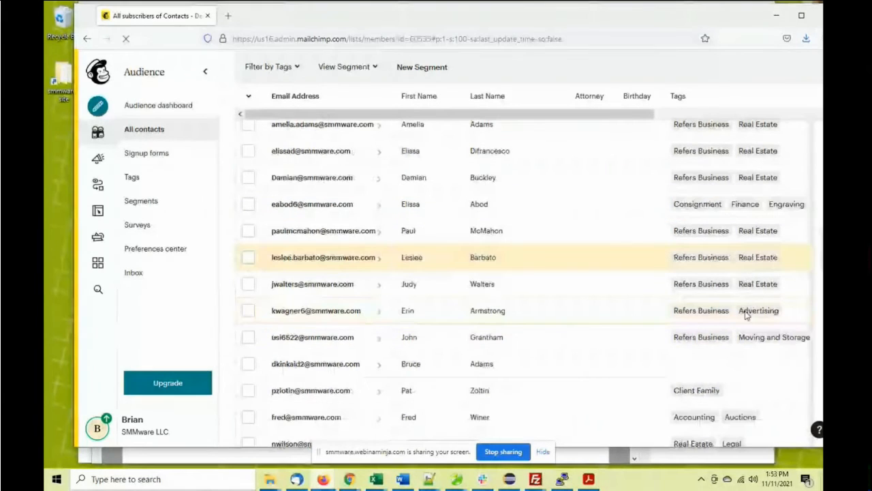
pyautogui.scroll(-1, 753, 286)
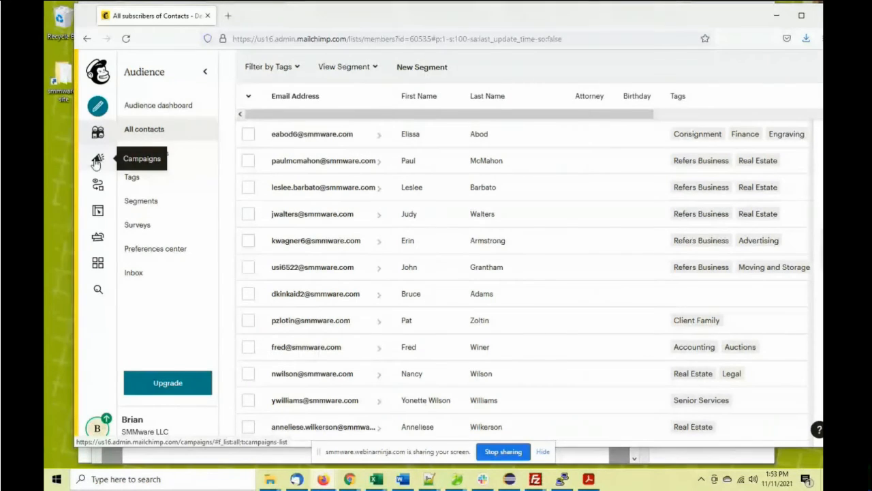
# Review the draft journeys under My Journeys, then minimize Firefox and the PDF to reveal SMMware
pyautogui.click(98, 182)
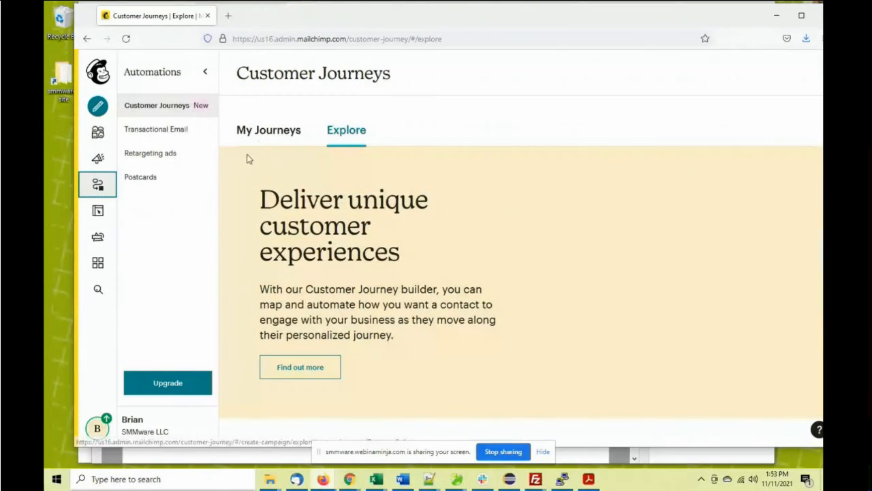
pyautogui.click(268, 135)
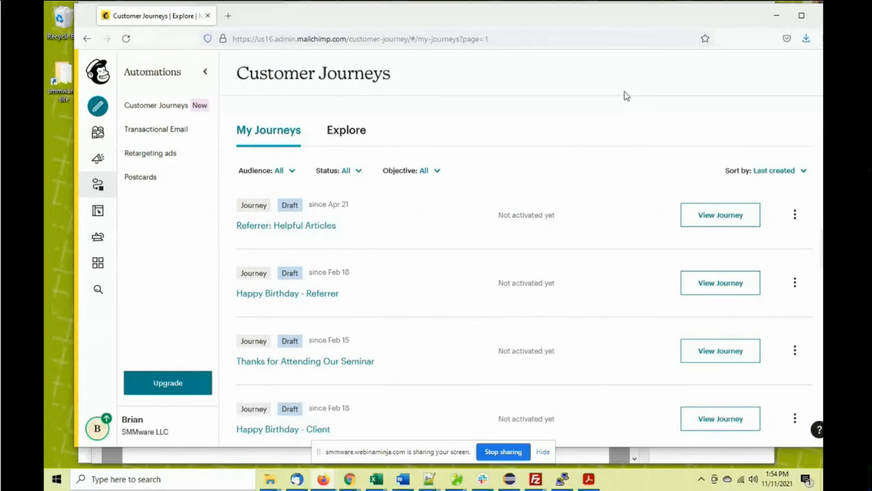
pyautogui.moveTo(571, 15); pyautogui.dragTo(558, 19)
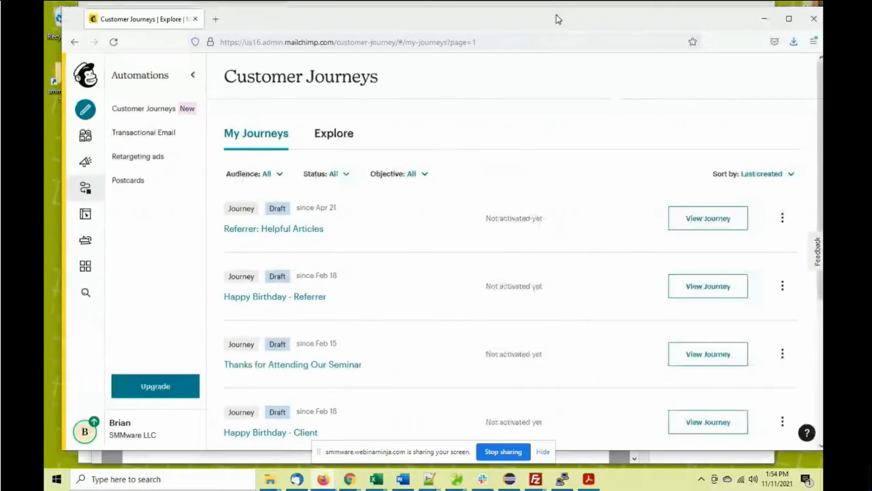
pyautogui.click(763, 24)
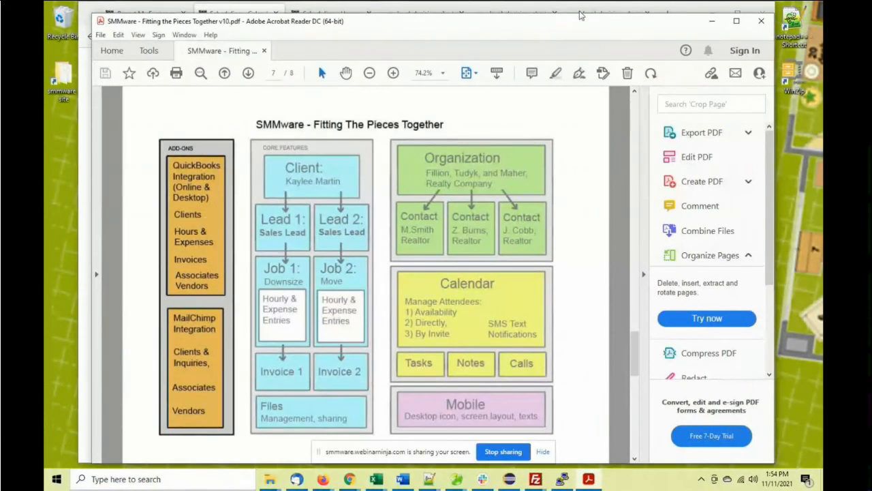
pyautogui.click(712, 21)
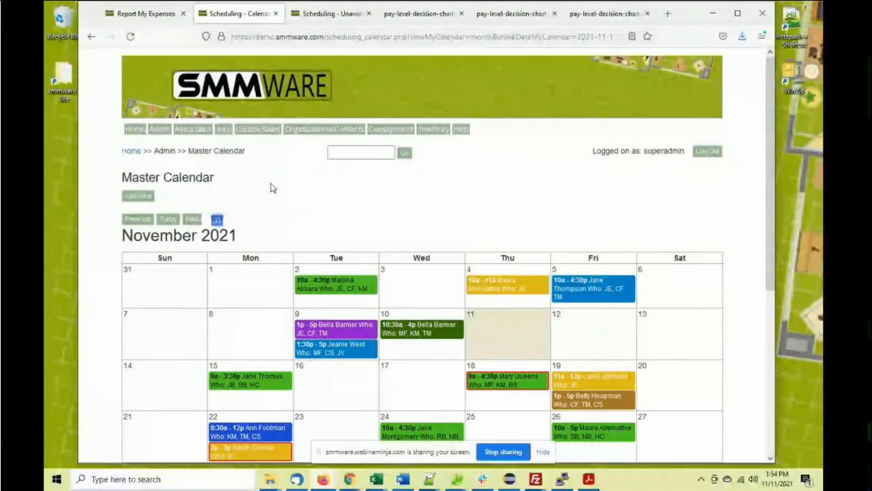
# Open Admin > Invoice Manager and browse the 63 invoices totalling $21,649.36
pyautogui.click(163, 130)
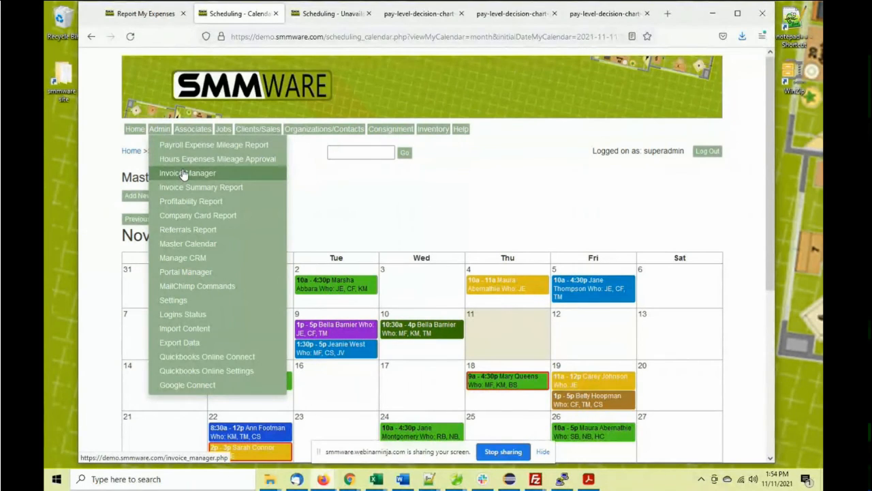
pyautogui.click(184, 174)
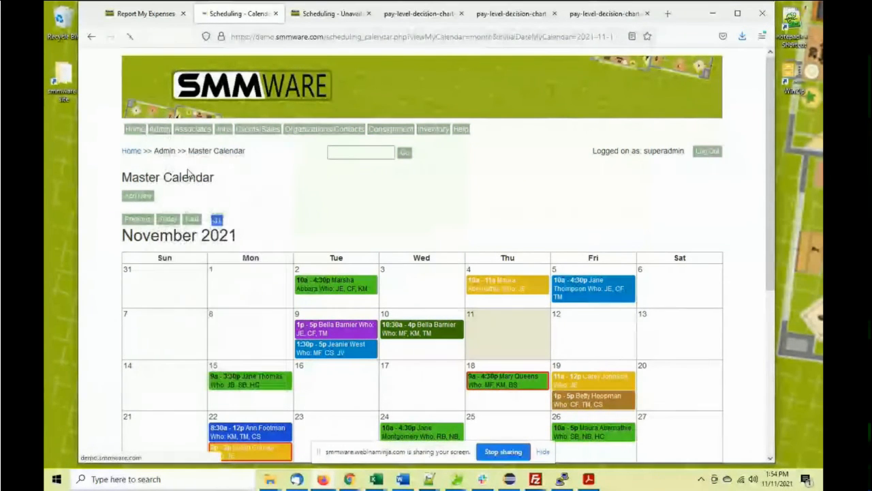
pyautogui.scroll(-3, 172, 243)
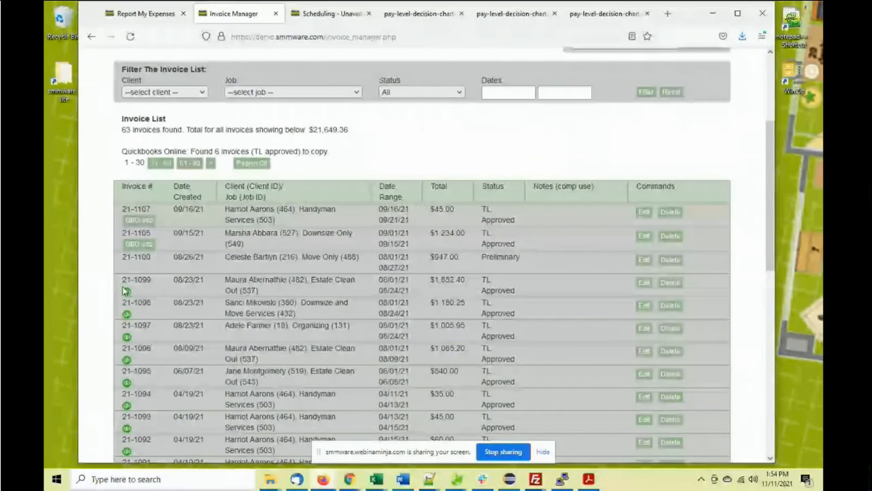
pyautogui.moveTo(127, 293)
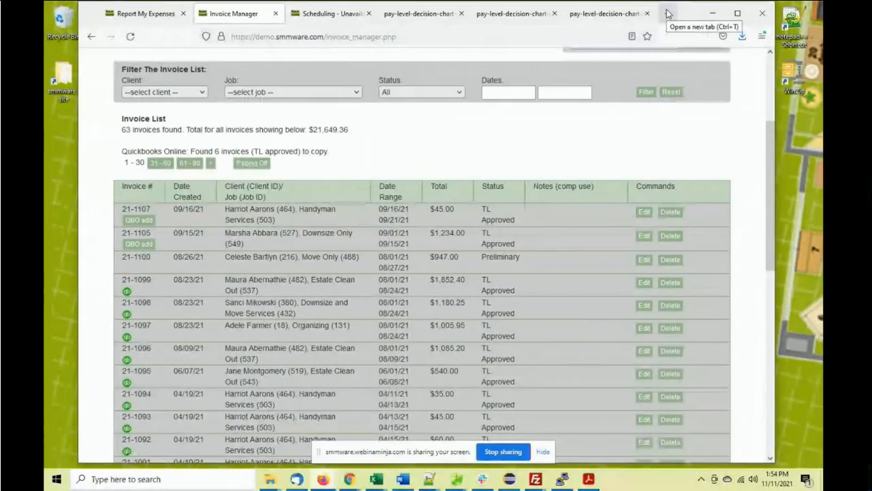
pyautogui.scroll(5, 717, 56)
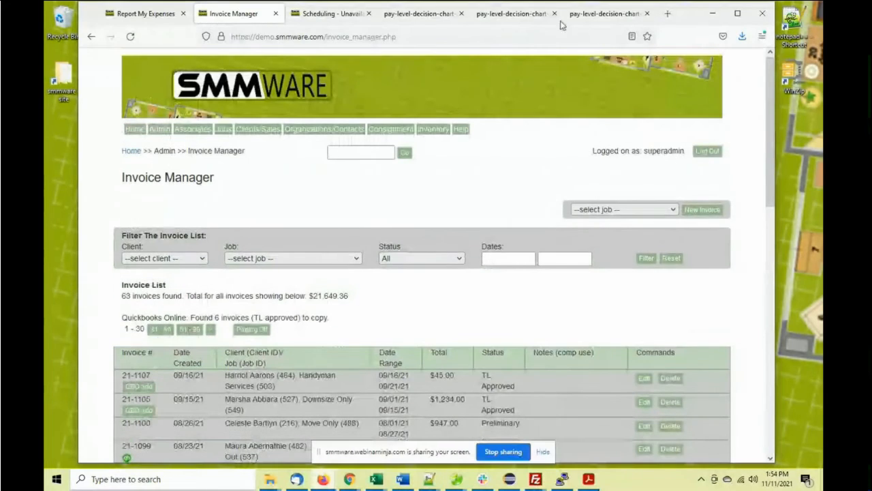
# Load youtube.com/smmware in a new tab and scroll through the channel's Videos grid
pyautogui.click(667, 15)
pyautogui.click(395, 37)
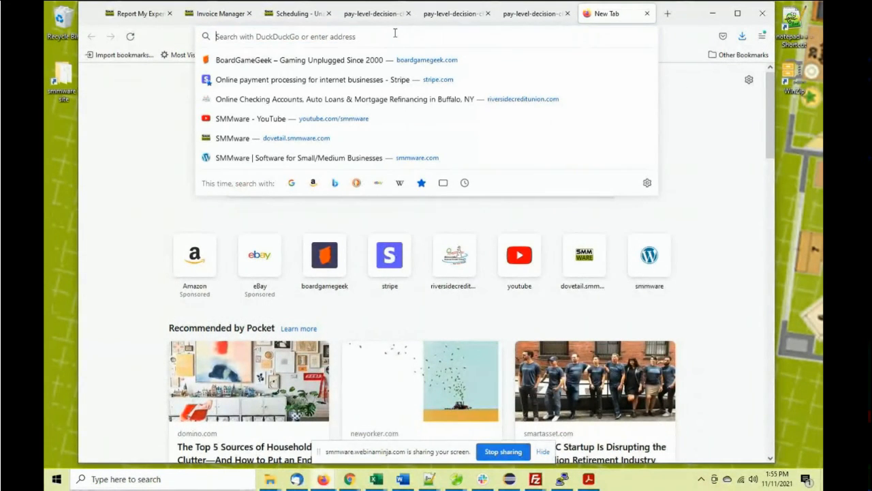
pyautogui.write('youtube.com/smmware')
pyautogui.press('Return')
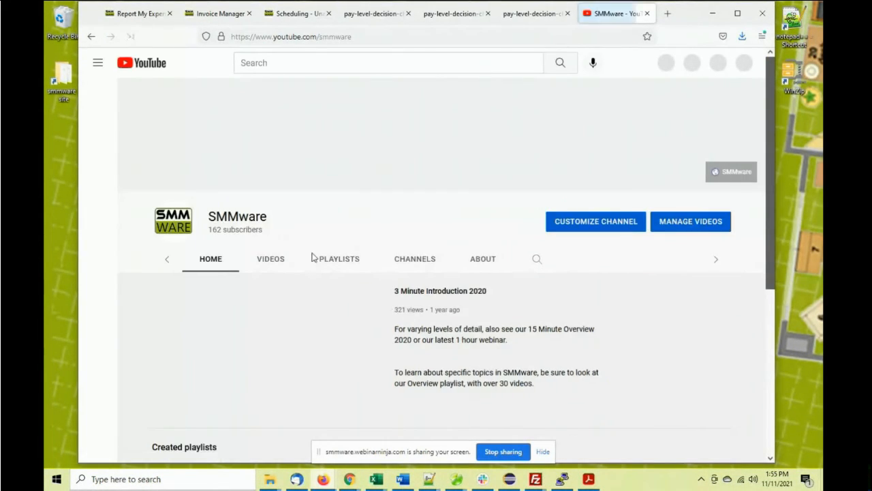
pyautogui.click(249, 259)
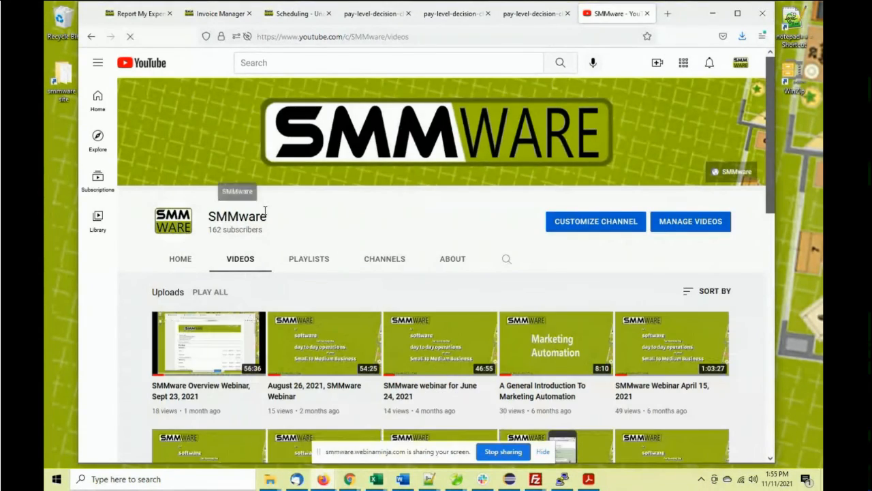
pyautogui.scroll(-8, 318, 208)
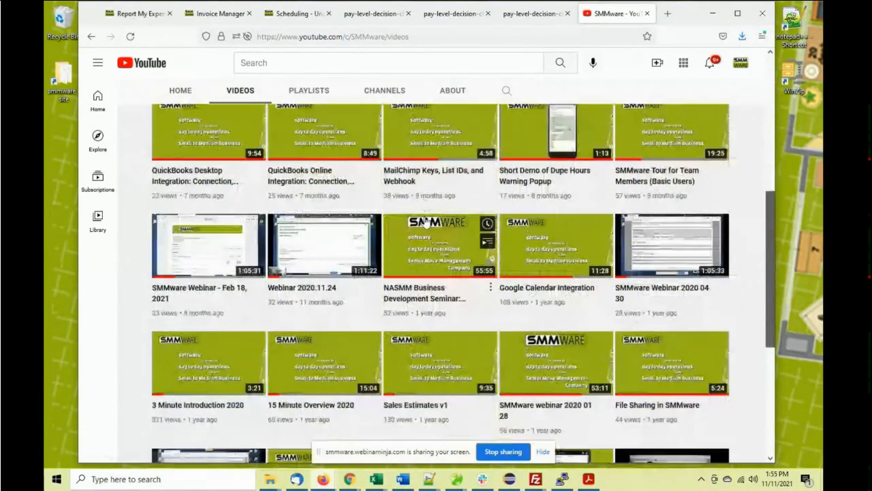
pyautogui.scroll(-4, 426, 214)
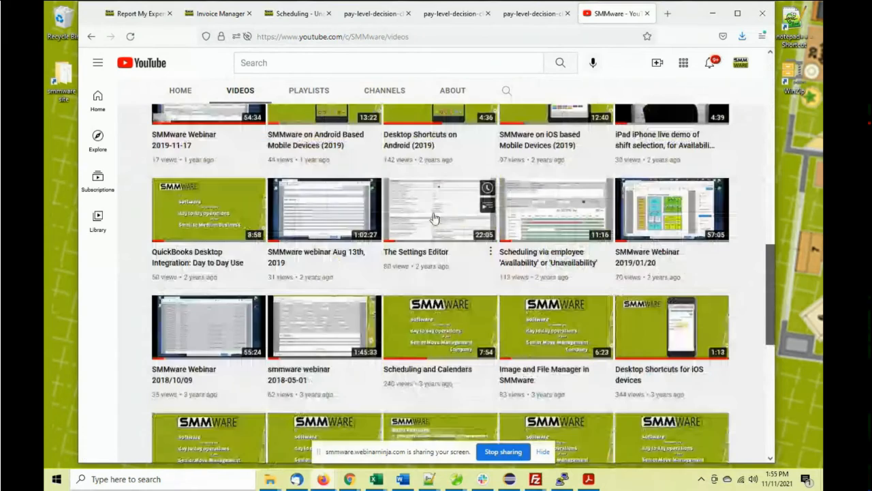
pyautogui.click(668, 13)
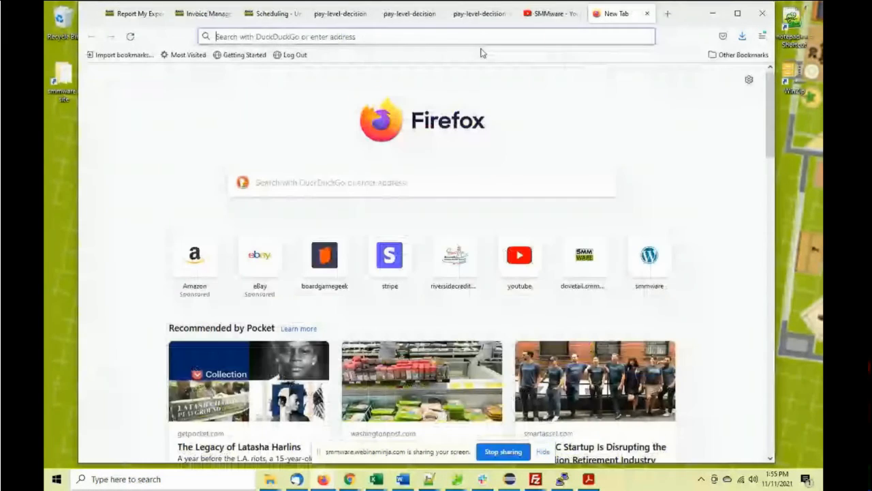
# Go to smmware.com in the new tab
pyautogui.click(422, 37)
pyautogui.write('smmware')
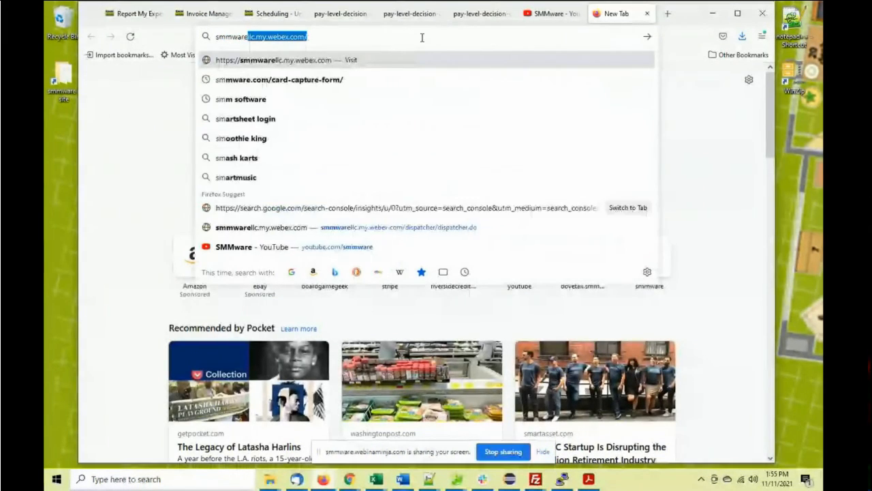
pyautogui.press('Delete')
pyautogui.write('.com')
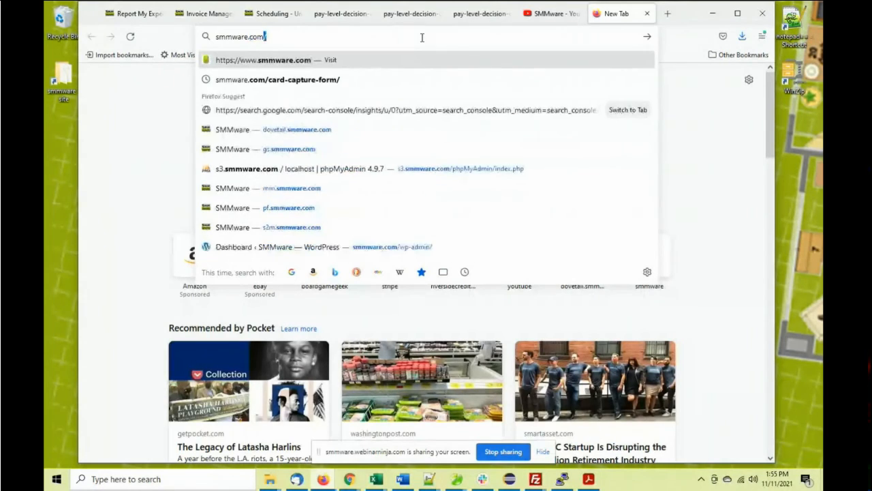
pyautogui.press('Return')
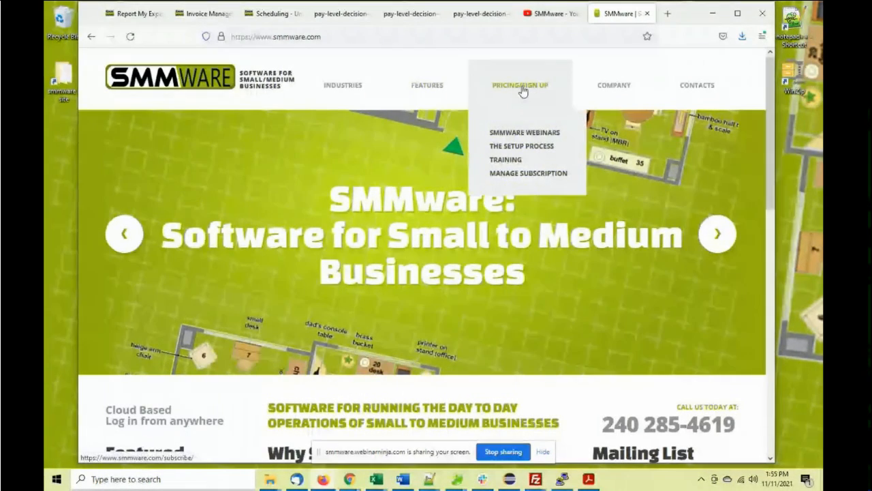
# Review the Pricing/Sign Up plans, $45/mo for 10 users to $80/mo for 50, keeping Starter
pyautogui.click(522, 88)
pyautogui.scroll(-3, 272, 235)
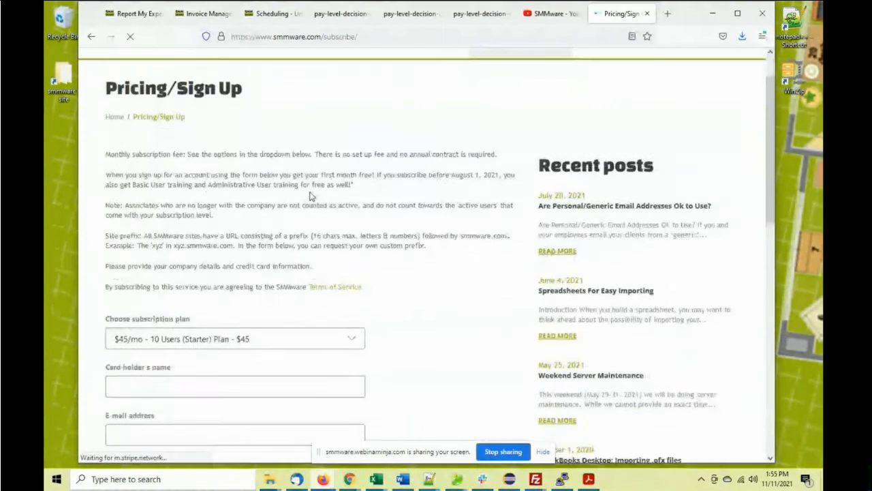
pyautogui.click(263, 280)
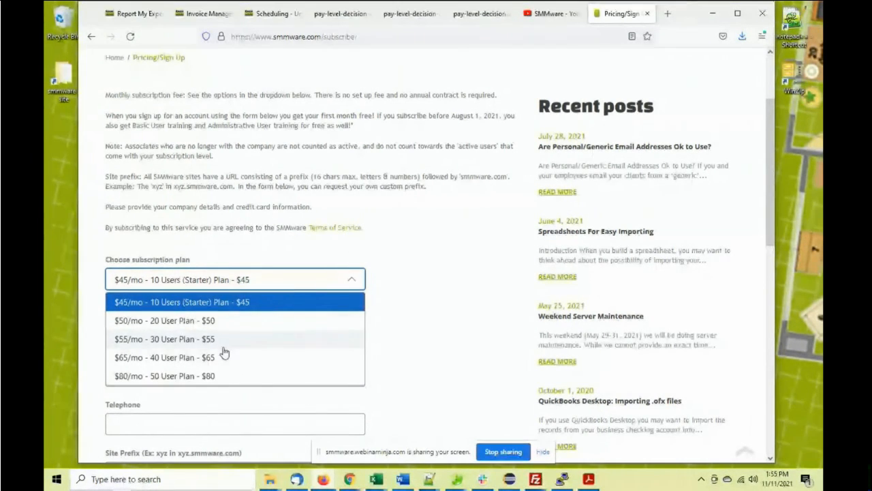
pyautogui.click(339, 187)
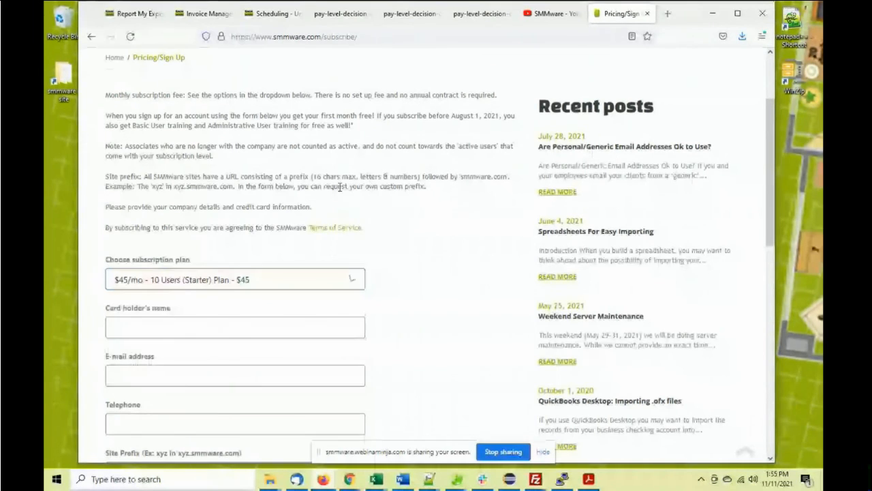
pyautogui.scroll(-3, 339, 187)
pyautogui.scroll(4, 340, 192)
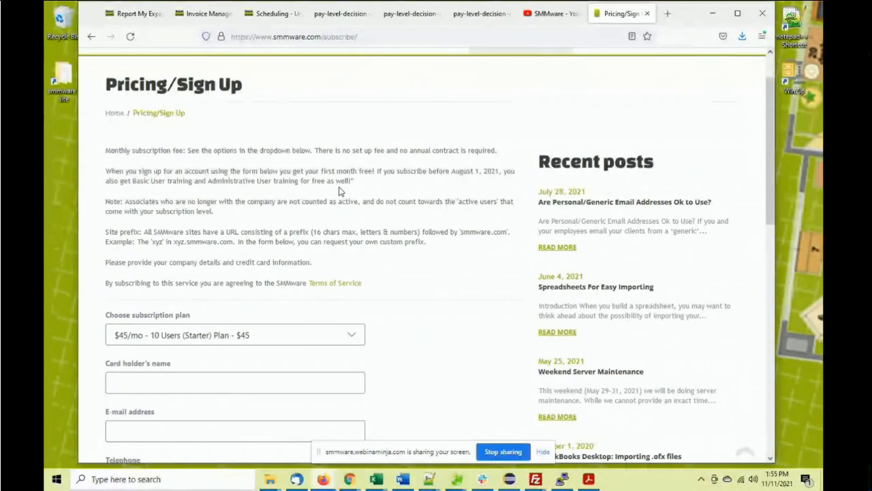
pyautogui.scroll(2, 340, 192)
# Open the smmware.com Company page and read its About Us, Ownership and Accredited Trainers sections
pyautogui.moveTo(584, 89)
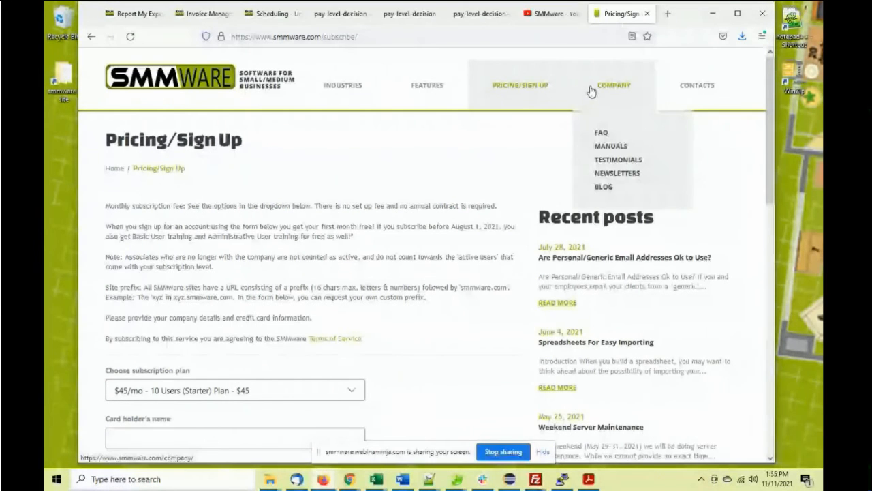
pyautogui.click(596, 91)
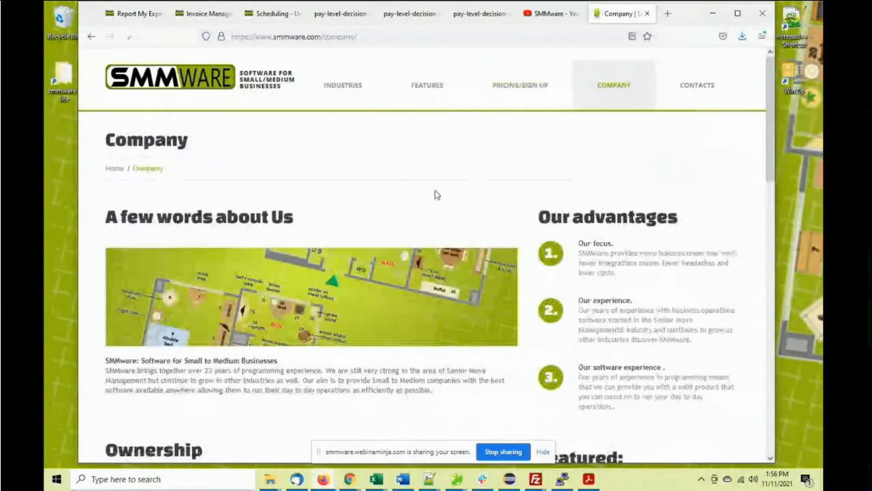
pyautogui.scroll(-2, 370, 189)
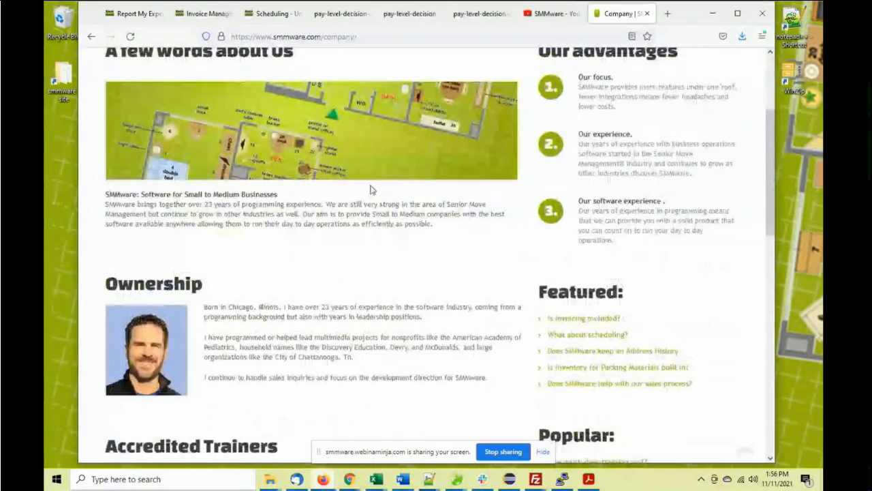
pyautogui.scroll(-2, 372, 189)
pyautogui.scroll(-3, 373, 189)
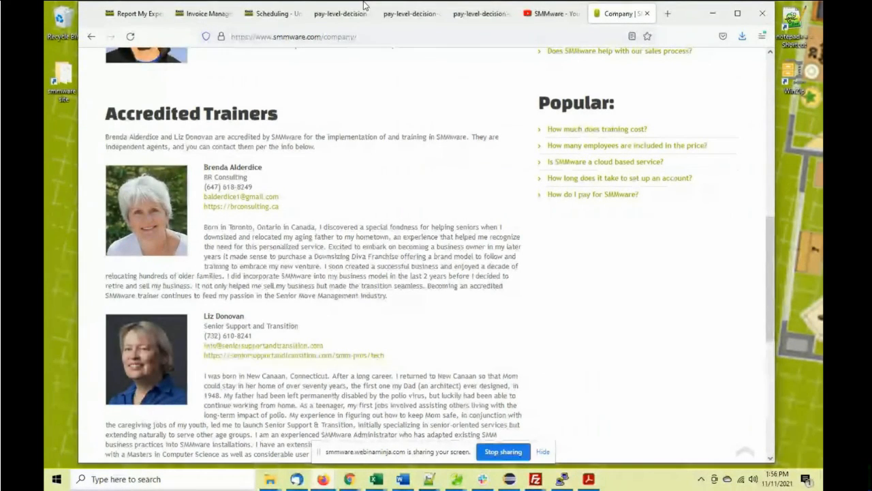
pyautogui.scroll(10, 408, 62)
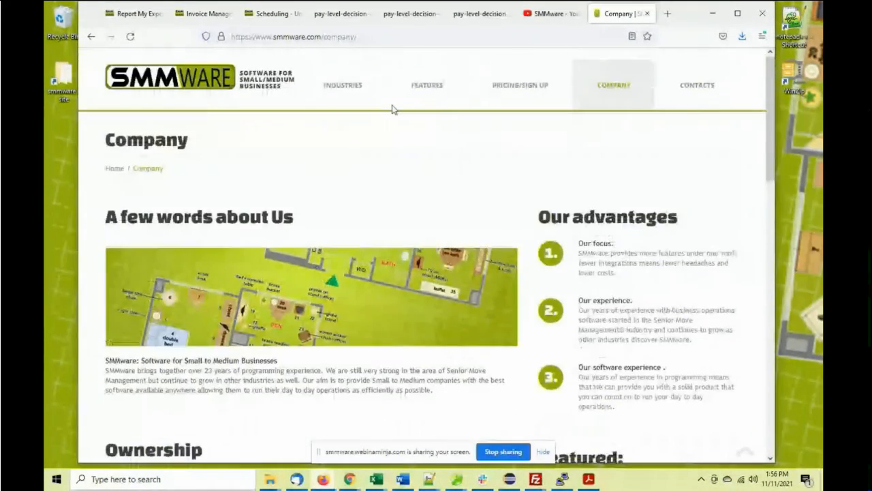
# Open Manuals from the Company menu and review the PDF guides, including the QuickStart Guide and Team Lead Manual
pyautogui.moveTo(513, 91)
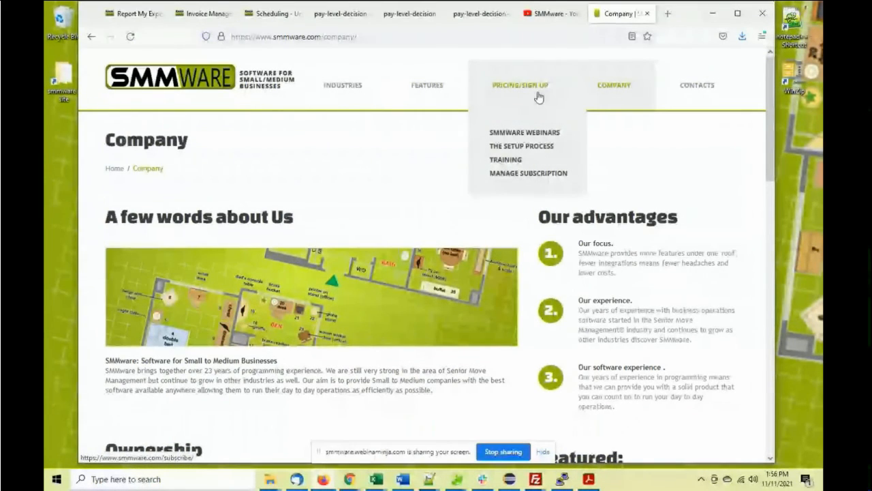
pyautogui.moveTo(581, 92)
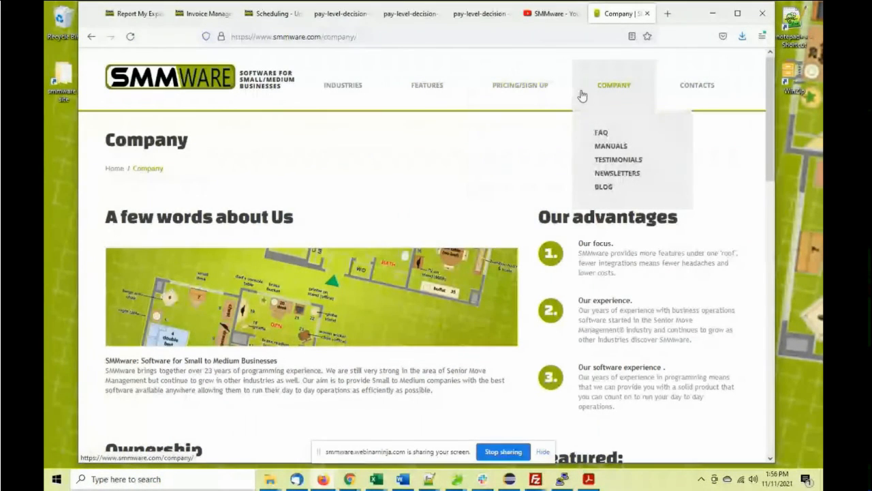
pyautogui.click(611, 147)
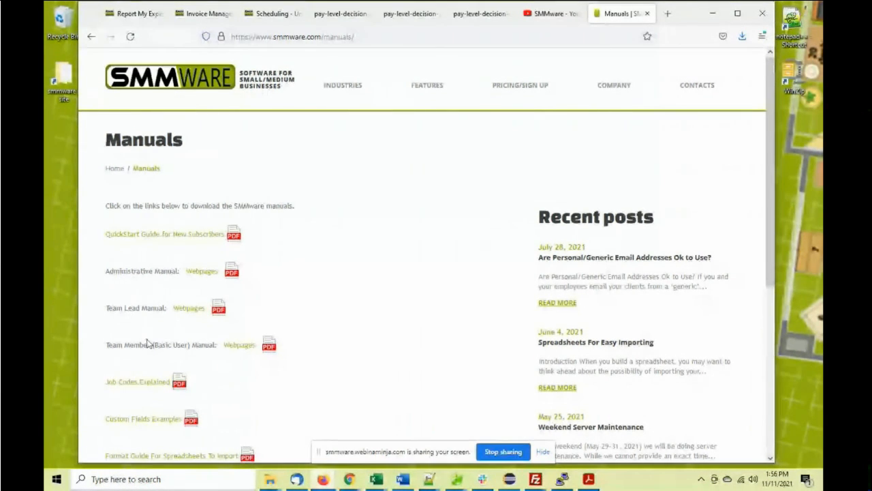
pyautogui.scroll(-3, 162, 307)
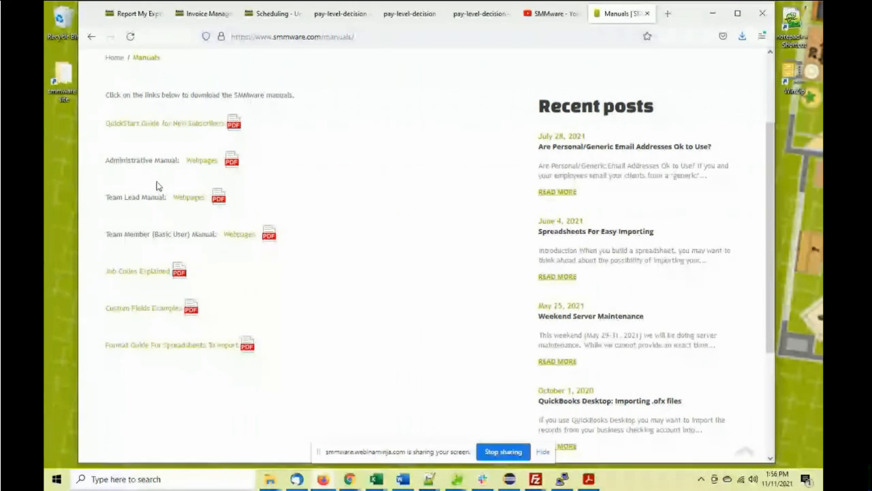
pyautogui.scroll(1, 156, 183)
pyautogui.scroll(1, 156, 185)
pyautogui.scroll(2, 156, 185)
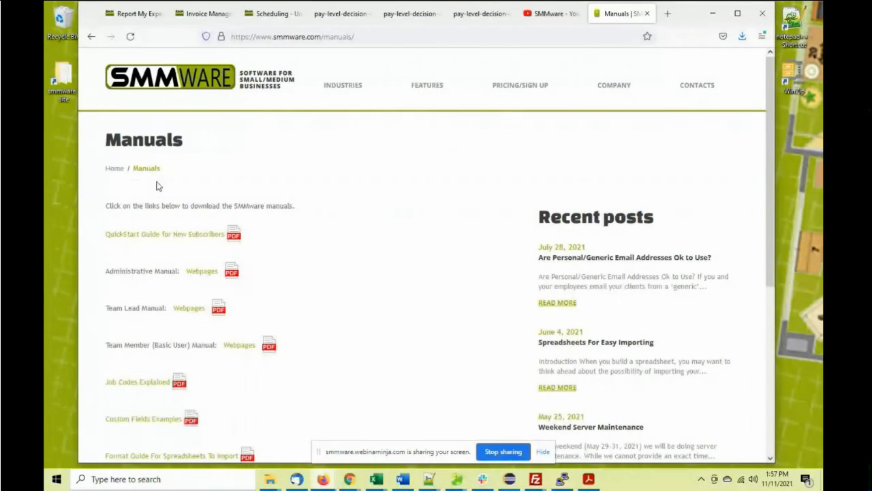
# Return to the smmware.com home page via the SMMWARE logo and skim it
pyautogui.click(156, 87)
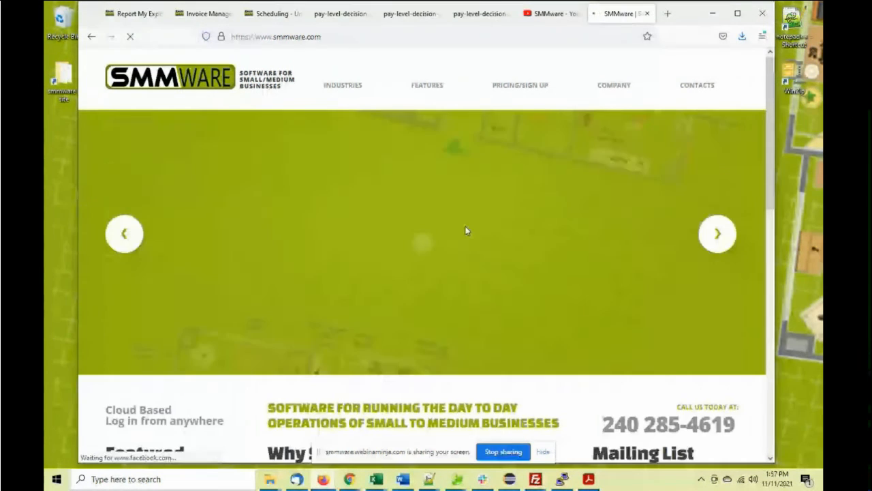
pyautogui.scroll(-3, 543, 248)
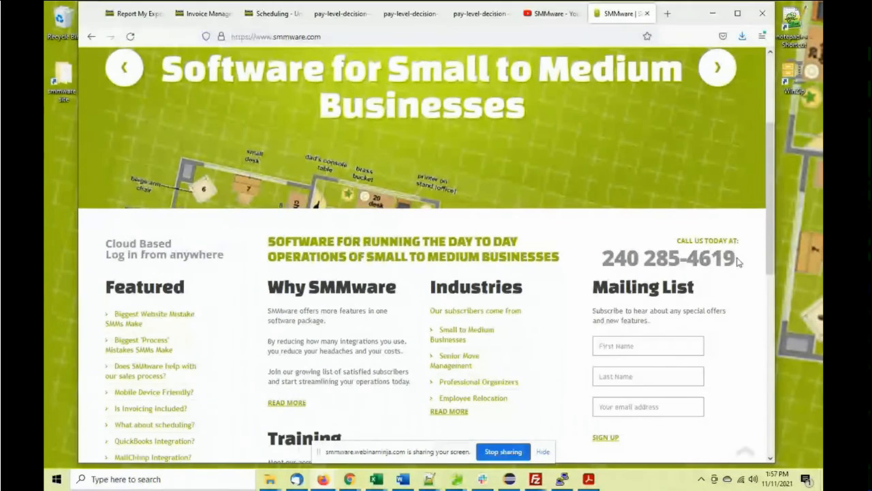
pyautogui.scroll(3, 565, 201)
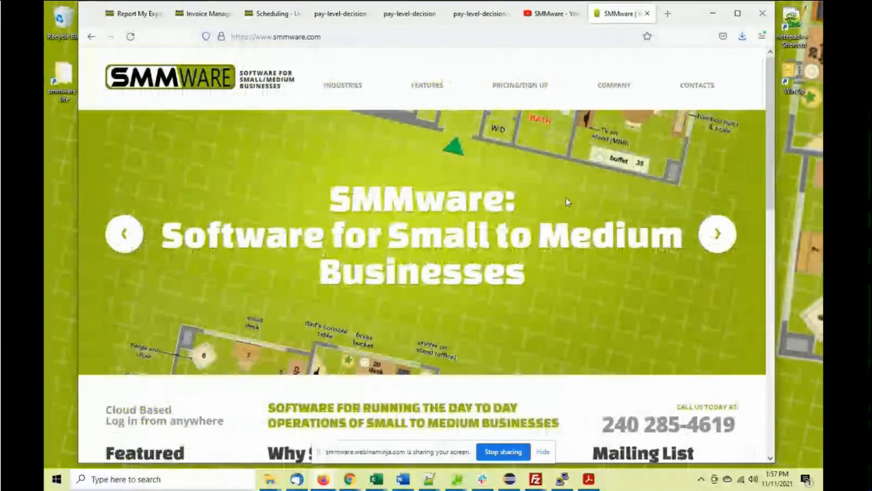
# Open the Contacts page and review its support hours, contact info and contact form
pyautogui.click(692, 97)
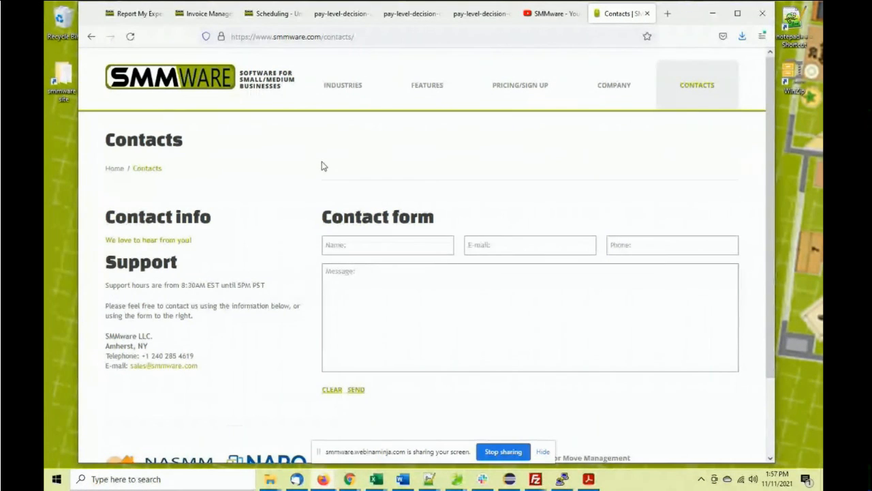
pyautogui.scroll(-2, 326, 162)
pyautogui.scroll(2, 326, 163)
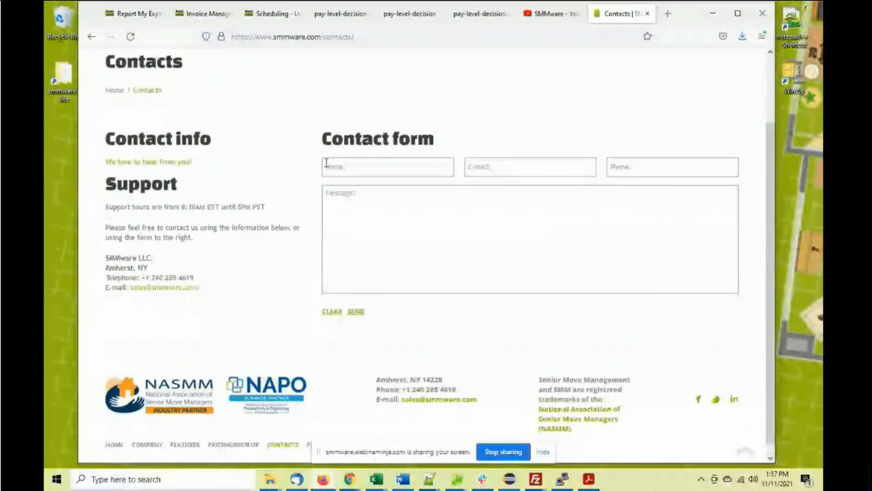